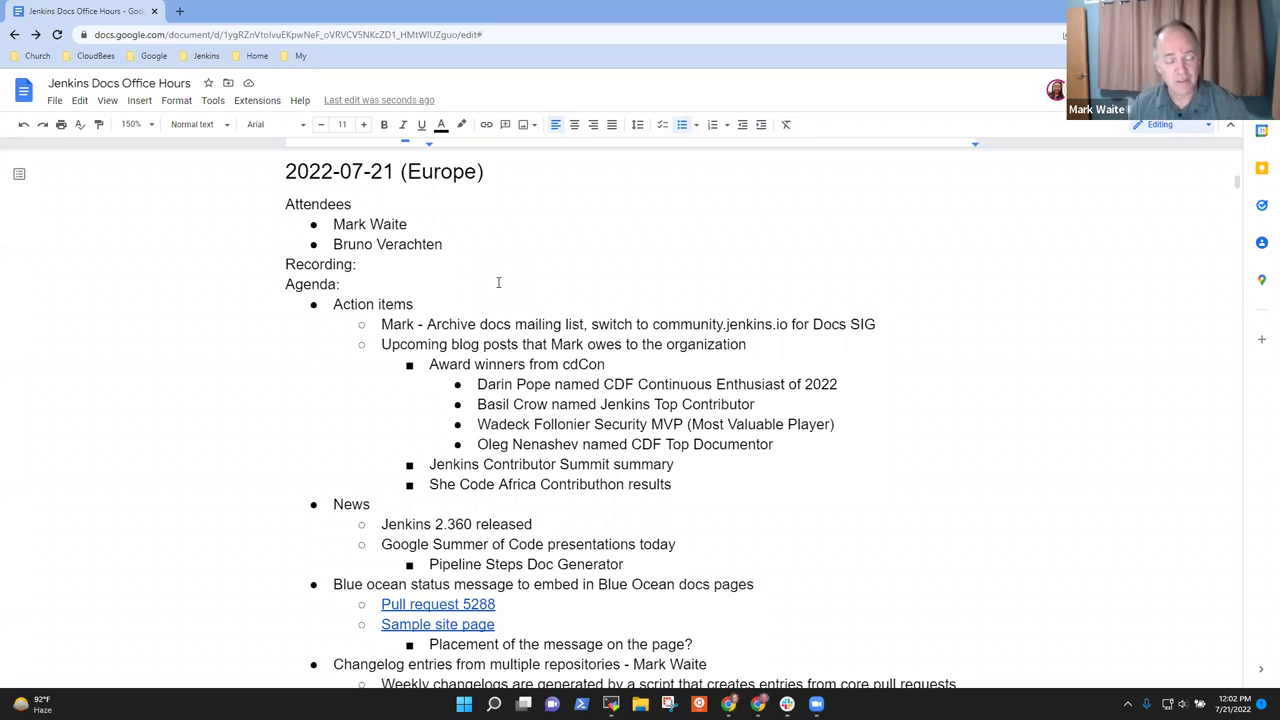
Step: Highlight the Action items and News headings in turn to review the 2022-07-21 (Europe) agenda
{"action": "left_click", "coordinate": [418, 302]}
{"action": "key", "text": "Home"}
{"action": "key", "text": "shift+End"}
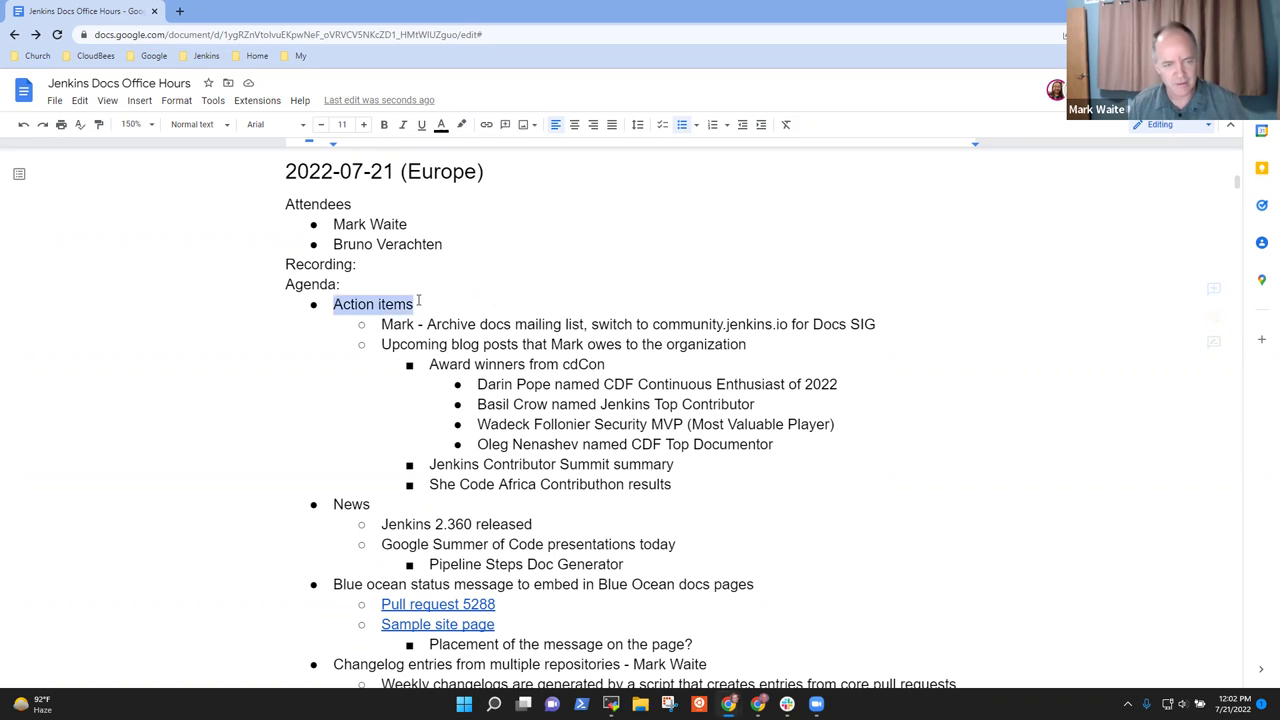
{"action": "key", "text": "Down"}
{"action": "key", "text": "Down"}
{"action": "key", "text": "Down"}
{"action": "key", "text": "Down"}
{"action": "key", "text": "Down"}
{"action": "key", "text": "Down"}
{"action": "key", "text": "Down"}
{"action": "key", "text": "Down"}
{"action": "key", "text": "Down"}
{"action": "key", "text": "Down"}
{"action": "key", "text": "shift+Home"}
Step: Highlight the Blue Ocean status message and the Changelog entries from multiple repositories headings in turn to review them
{"action": "key", "text": "Down"}
{"action": "key", "text": "Down"}
{"action": "key", "text": "Down"}
{"action": "key", "text": "Down"}
{"action": "key", "text": "Home"}
{"action": "key", "text": "shift+End"}
{"action": "key", "text": "Down"}
{"action": "key", "text": "Down"}
{"action": "key", "text": "Down"}
{"action": "key", "text": "Down"}
{"action": "key", "text": "Home"}
{"action": "key", "text": "shift+End"}
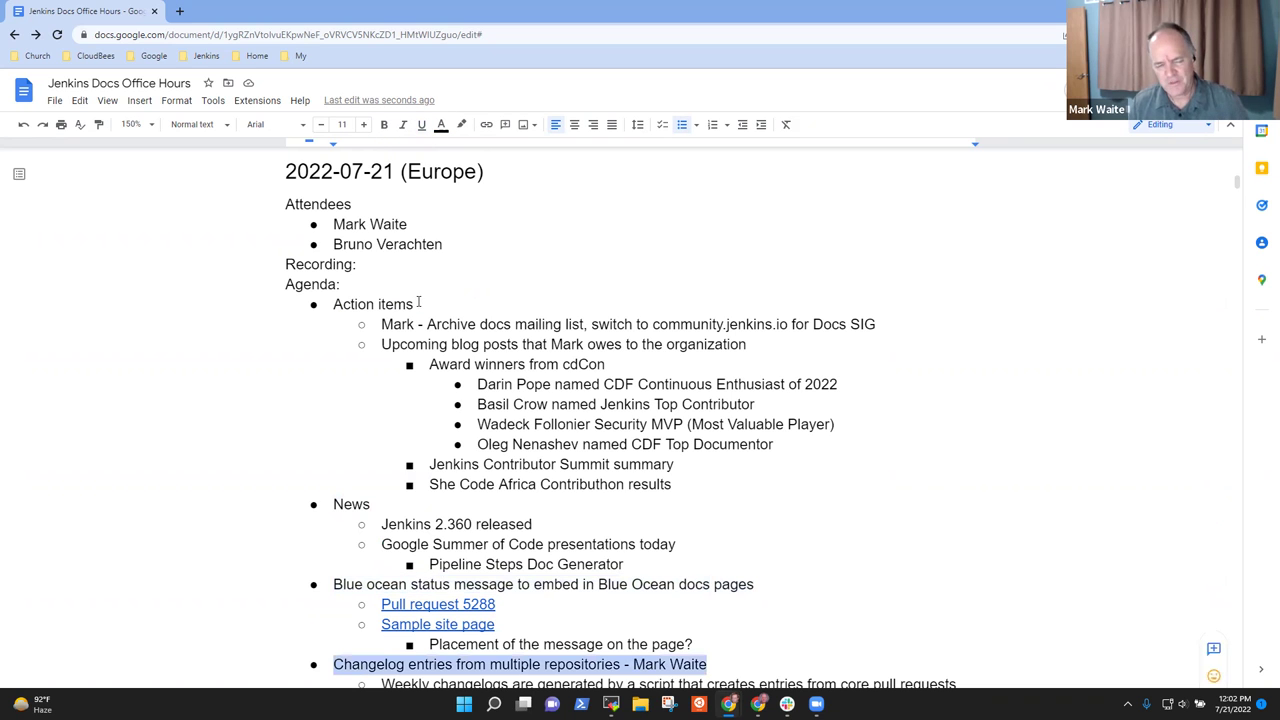
{"action": "key", "text": "Down"}
{"action": "key", "text": "Down"}
{"action": "key", "text": "Down"}
{"action": "key", "text": "Down"}
{"action": "key", "text": "Down"}
{"action": "key", "text": "Down"}
{"action": "key", "text": "Down"}
{"action": "key", "text": "Down"}
{"action": "key", "text": "Down"}
{"action": "key", "text": "Down"}
{"action": "key", "text": "Down"}
{"action": "key", "text": "Down"}
{"action": "key", "text": "Down"}
{"action": "key", "text": "Down"}
{"action": "key", "text": "Down"}
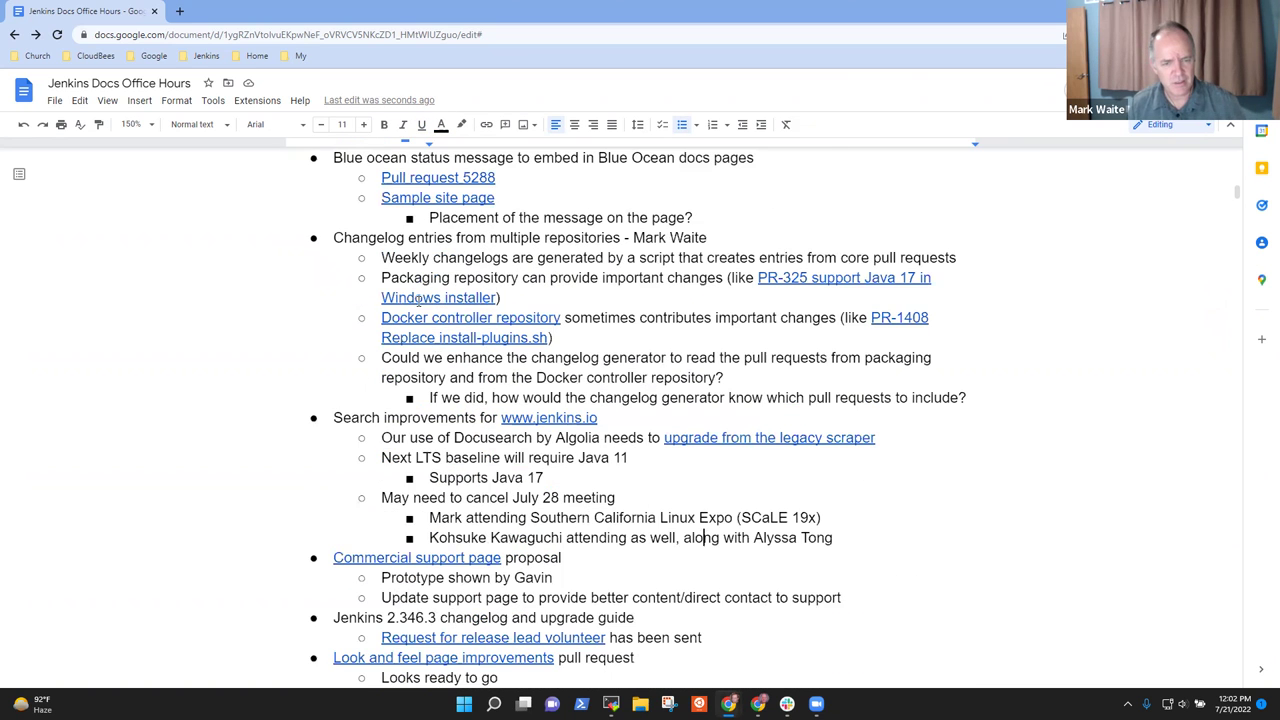
{"action": "key", "text": "Up"}
{"action": "key", "text": "Up"}
{"action": "key", "text": "Up"}
{"action": "key", "text": "Up"}
{"action": "key", "text": "Up"}
{"action": "key", "text": "Home"}
{"action": "key", "text": "shift+End"}
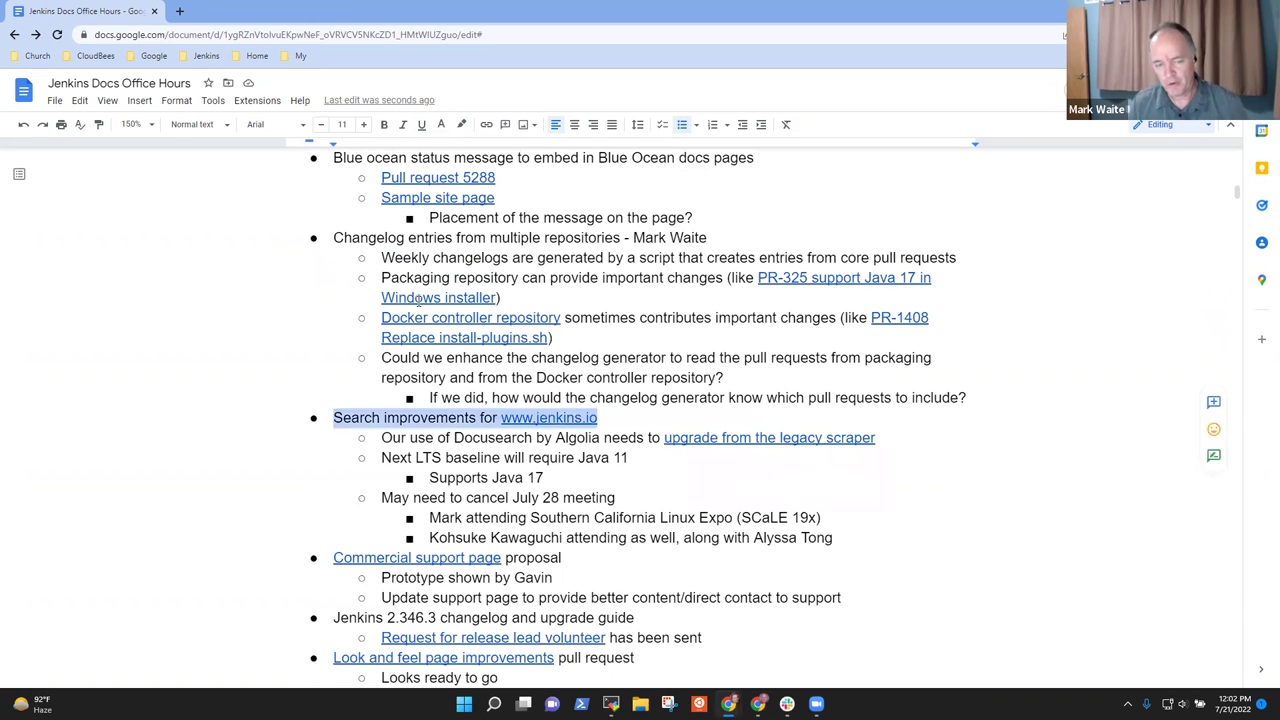
Step: Highlight the Commercial support page proposal and the Jenkins 2.346.3 changelog and upgrade guide headings in turn
{"action": "key", "text": "Down"}
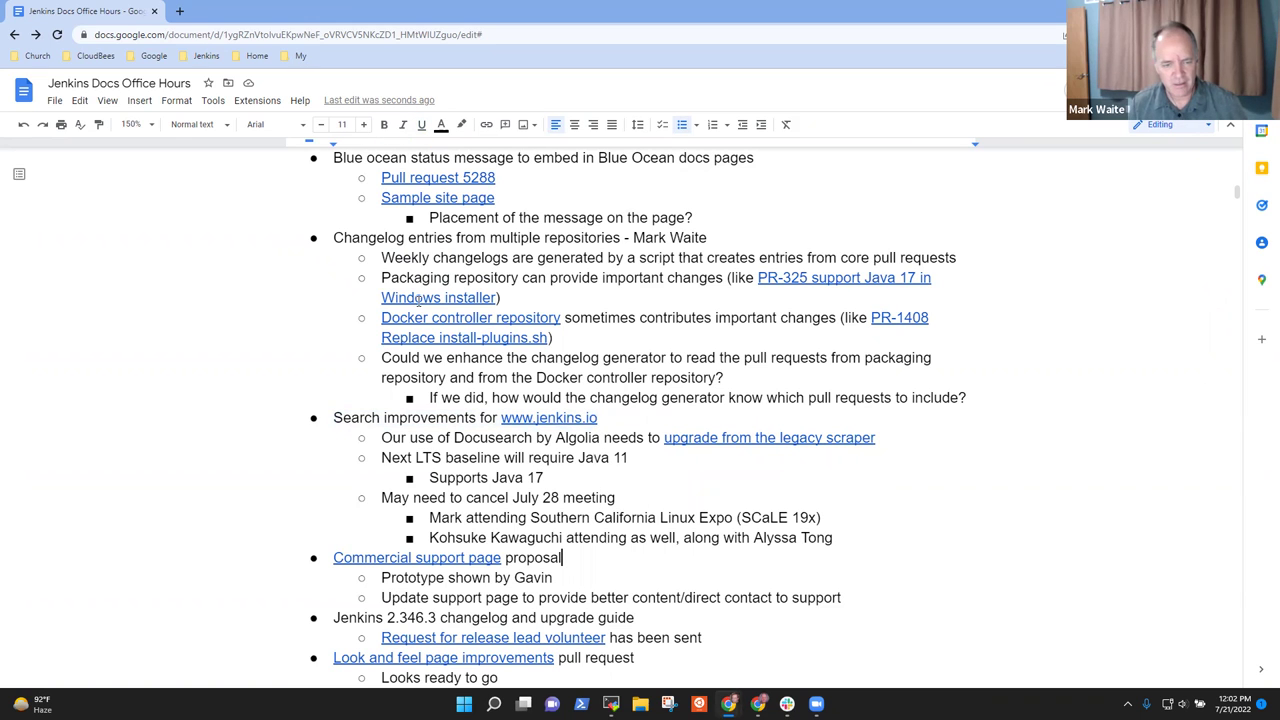
{"action": "key", "text": "Home"}
{"action": "key", "text": "shift+End"}
{"action": "key", "text": "Down"}
{"action": "key", "text": "Down"}
{"action": "key", "text": "Down"}
{"action": "key", "text": "Down"}
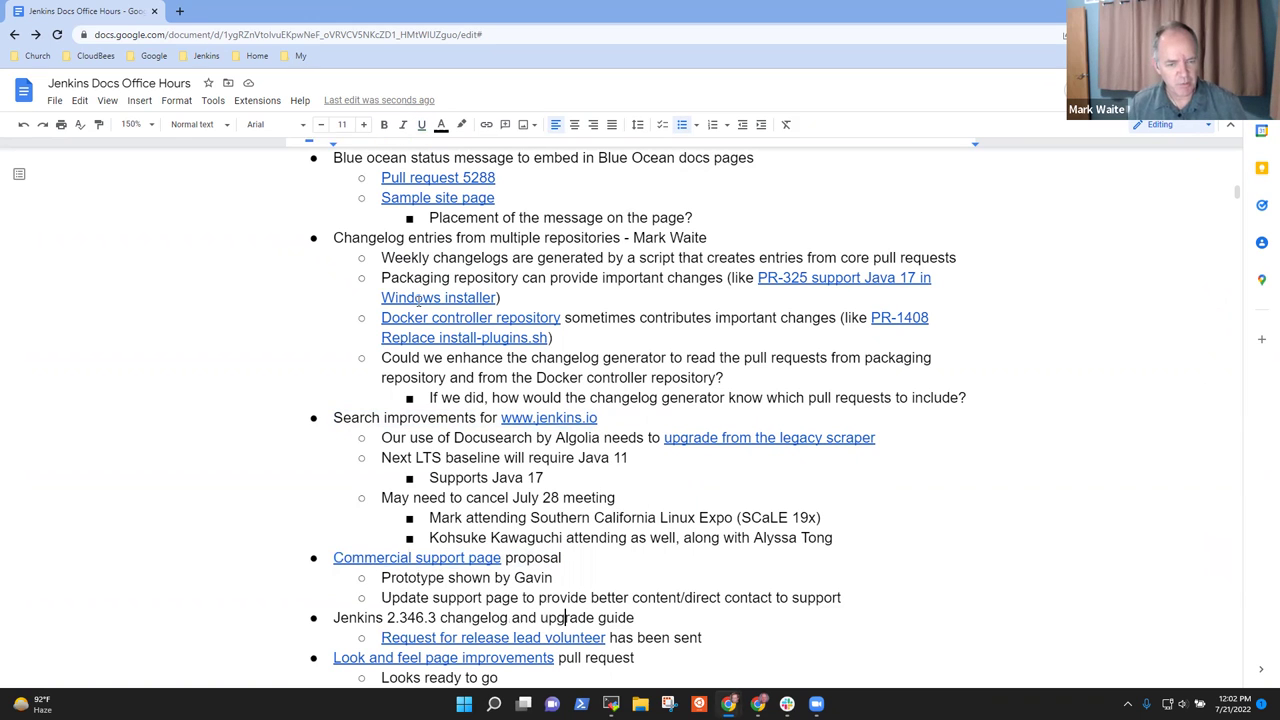
{"action": "key", "text": "Up"}
{"action": "key", "text": "Home"}
{"action": "key", "text": "shift+End"}
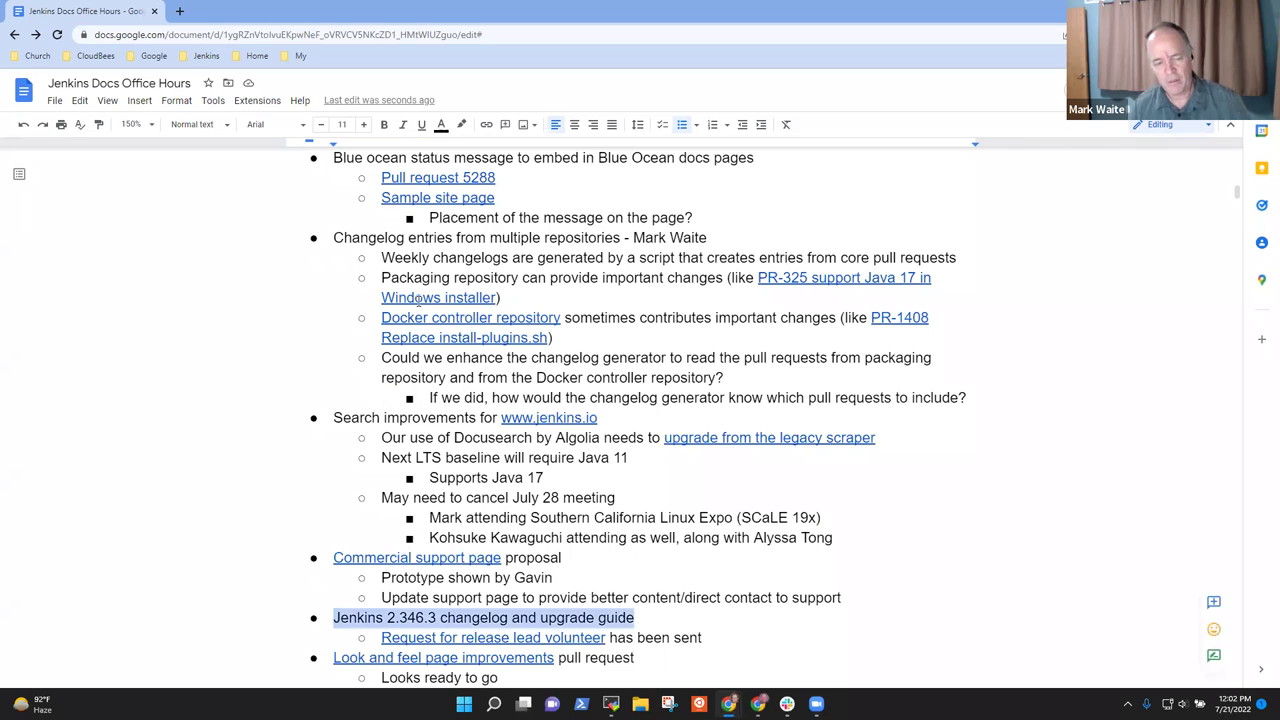
Step: Highlight the Look and feel page improvements heading and review the agenda through to its end
{"action": "key", "text": "Down"}
{"action": "key", "text": "Down"}
{"action": "key", "text": "Down"}
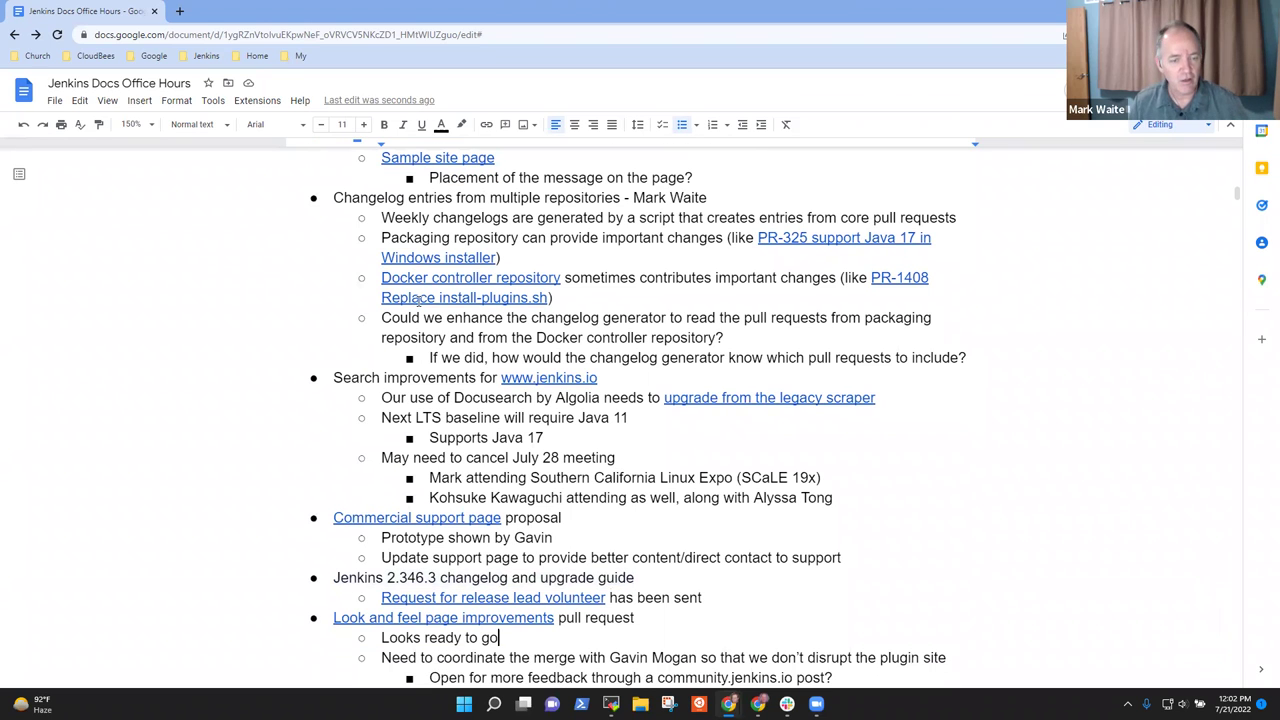
{"action": "key", "text": "Up"}
{"action": "key", "text": "Home"}
{"action": "key", "text": "shift+End"}
{"action": "key", "text": "Down"}
{"action": "key", "text": "Down"}
{"action": "key", "text": "Down"}
{"action": "key", "text": "Down"}
{"action": "scroll", "coordinate": [418, 307], "scroll_direction": "down", "scroll_amount": 1}
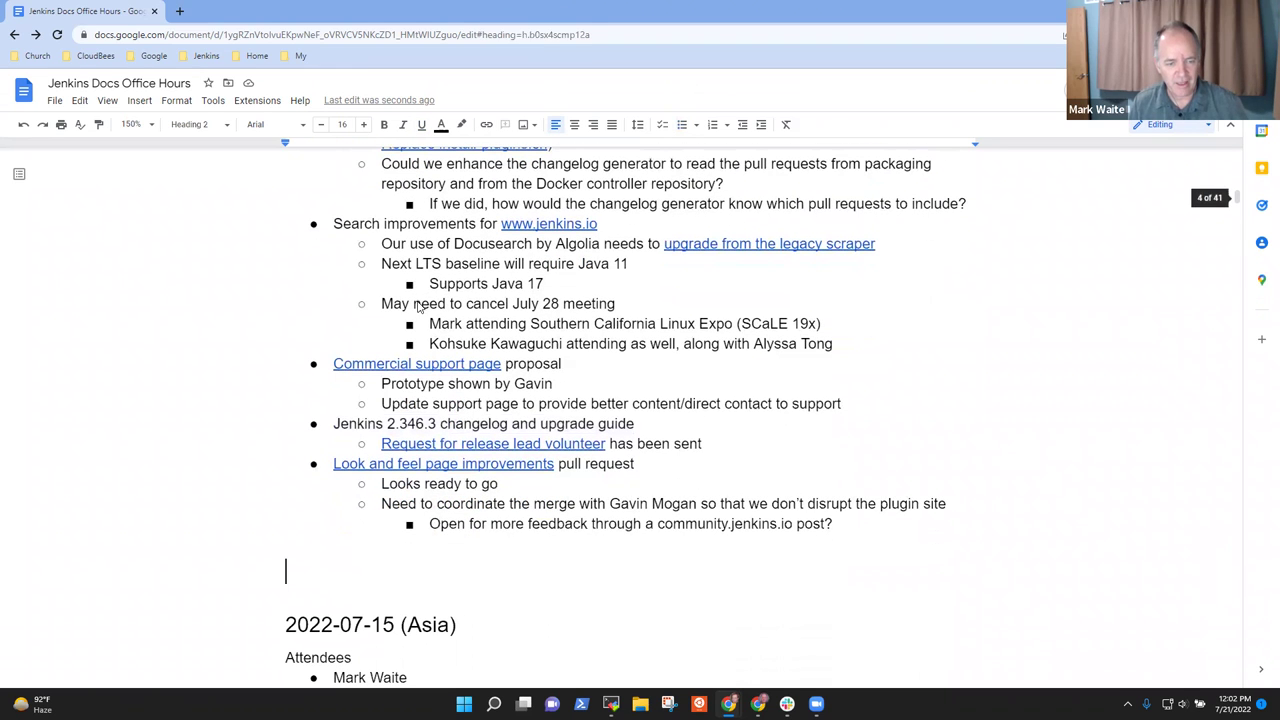
Step: Copy the Look and feel page improvements item with all its sub-bullets and remove it from the end of the agenda
{"action": "key", "text": "Up"}
{"action": "key", "text": "Up"}
{"action": "key", "text": "Up"}
{"action": "key", "text": "Up"}
{"action": "key", "text": "Up"}
{"action": "key", "text": "Home"}
{"action": "key", "text": "shift+Down"}
{"action": "key", "text": "shift+Down"}
{"action": "key", "text": "shift+Down"}
{"action": "key", "text": "shift+Down"}
{"action": "key", "text": "ctrl+c"}
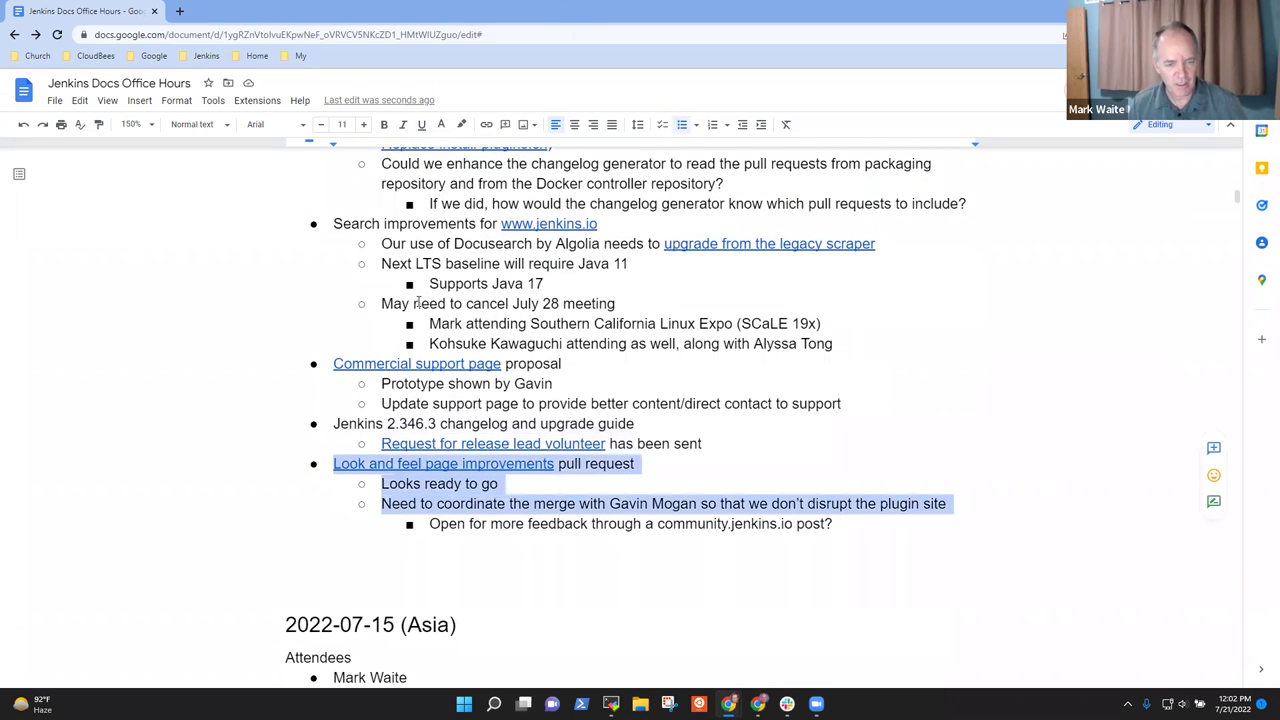
{"action": "key", "text": "Delete"}
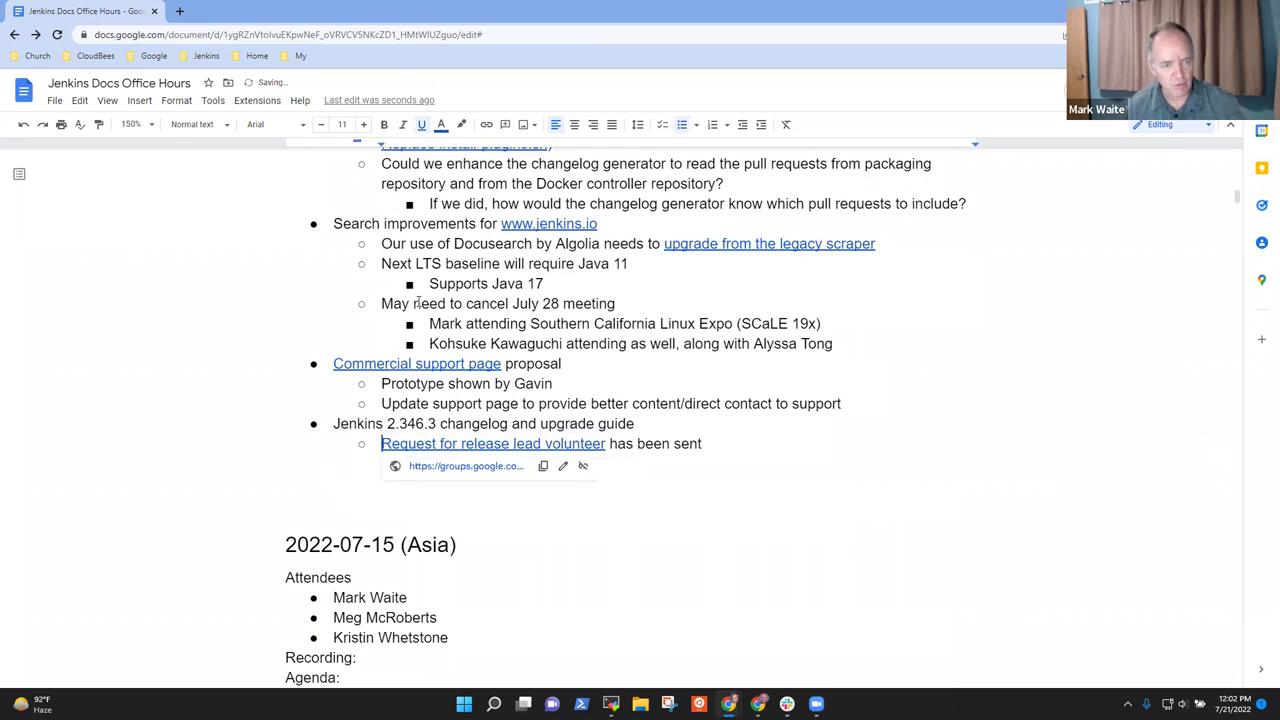
Step: Paste the Look and feel page improvements item between the News section and the Blue Ocean status message item
{"action": "scroll", "coordinate": [418, 305], "scroll_direction": "up", "scroll_amount": 2}
{"action": "scroll", "coordinate": [418, 305], "scroll_direction": "up", "scroll_amount": 1}
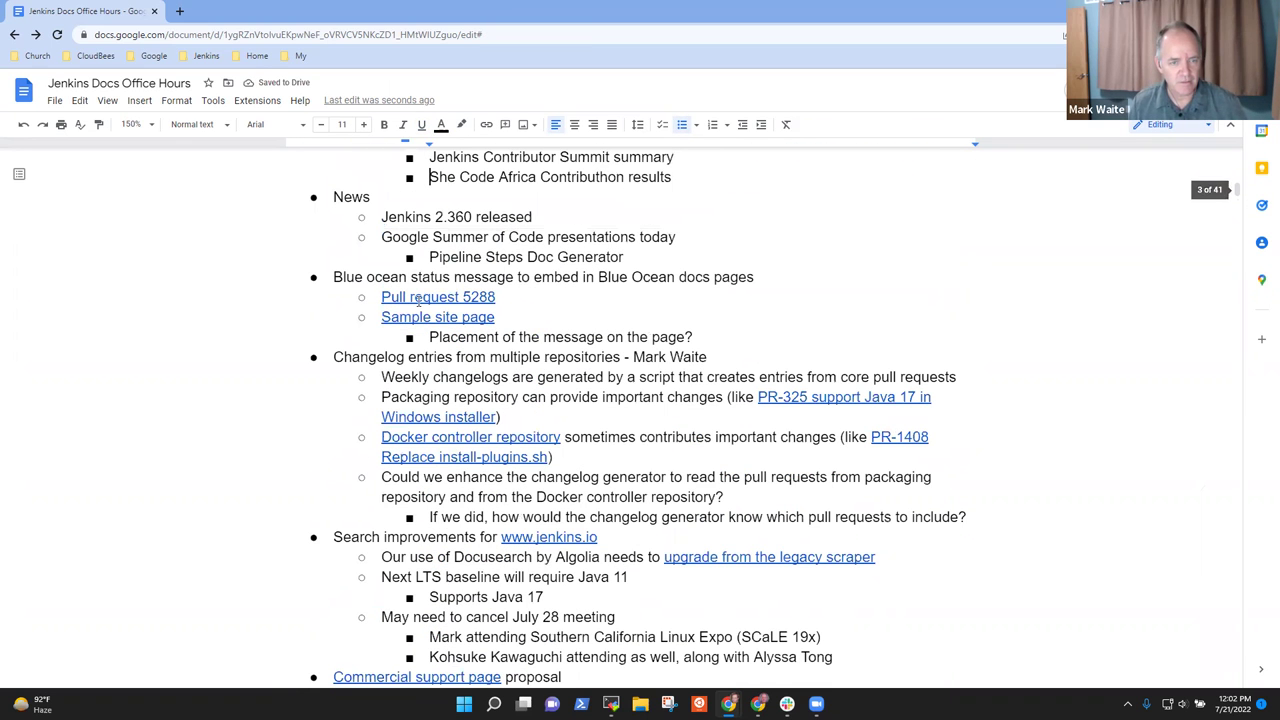
{"action": "key", "text": "Down"}
{"action": "key", "text": "Down"}
{"action": "key", "text": "Down"}
{"action": "key", "text": "Down"}
{"action": "key", "text": "Down"}
{"action": "key", "text": "Down"}
{"action": "key", "text": "ctrl+v"}
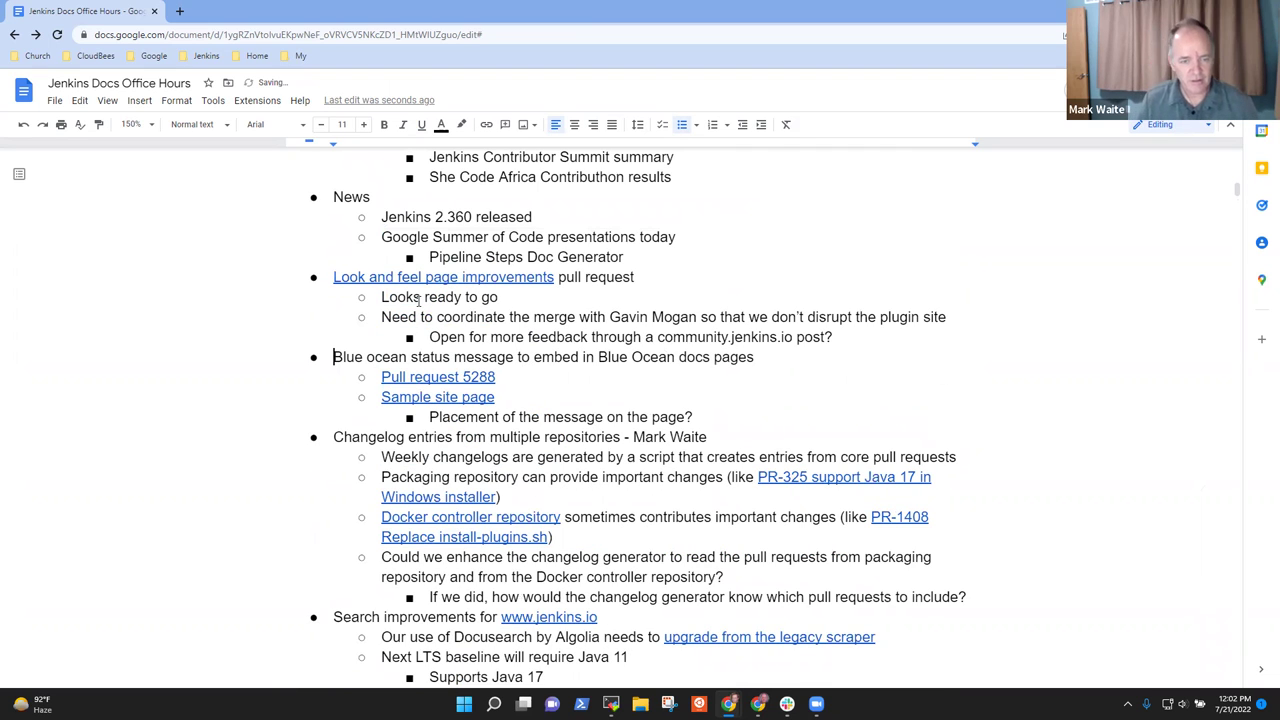
{"action": "key", "text": "Down"}
{"action": "key", "text": "Down"}
{"action": "key", "text": "Down"}
{"action": "key", "text": "Down"}
{"action": "key", "text": "Down"}
{"action": "key", "text": "Down"}
{"action": "key", "text": "Down"}
{"action": "key", "text": "Down"}
{"action": "key", "text": "Down"}
{"action": "key", "text": "Down"}
{"action": "key", "text": "Down"}
{"action": "key", "text": "Down"}
{"action": "key", "text": "Down"}
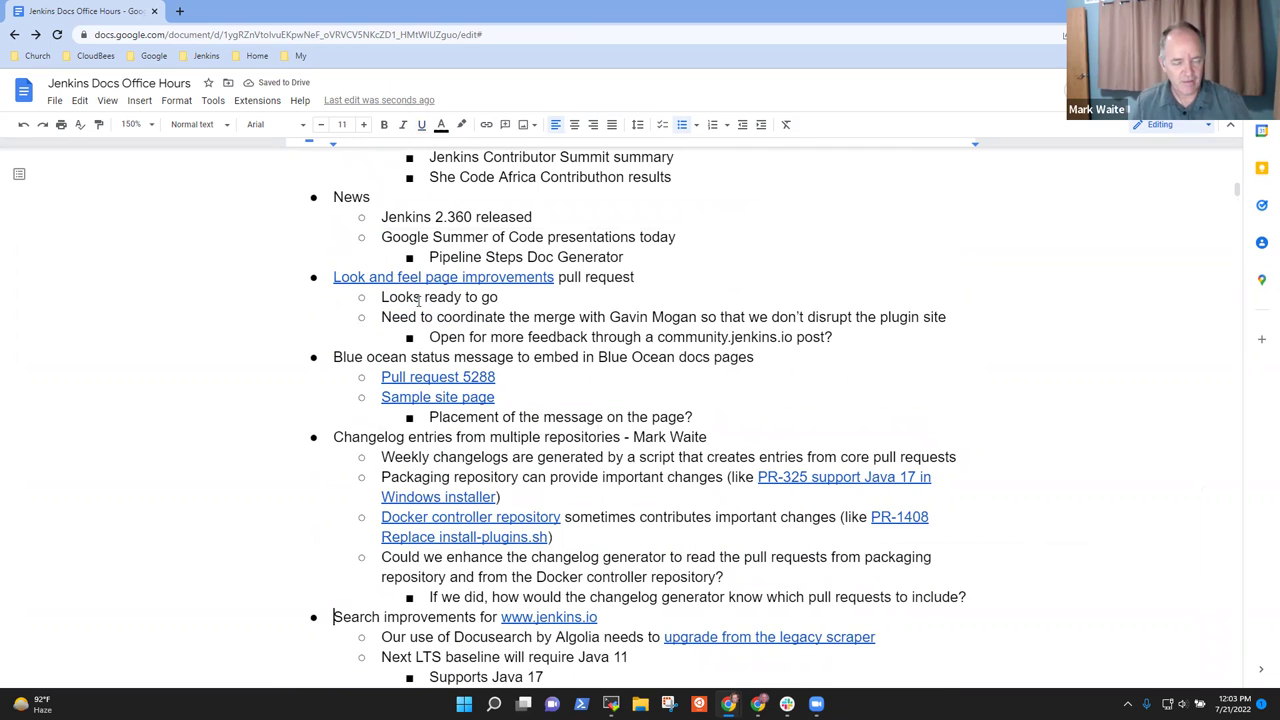
{"action": "key", "text": "shift+Down"}
{"action": "key", "text": "shift+Down"}
{"action": "key", "text": "shift+Down"}
{"action": "key", "text": "shift+Down"}
{"action": "key", "text": "shift+Down"}
{"action": "key", "text": "shift+Down"}
{"action": "key", "text": "shift+Down"}
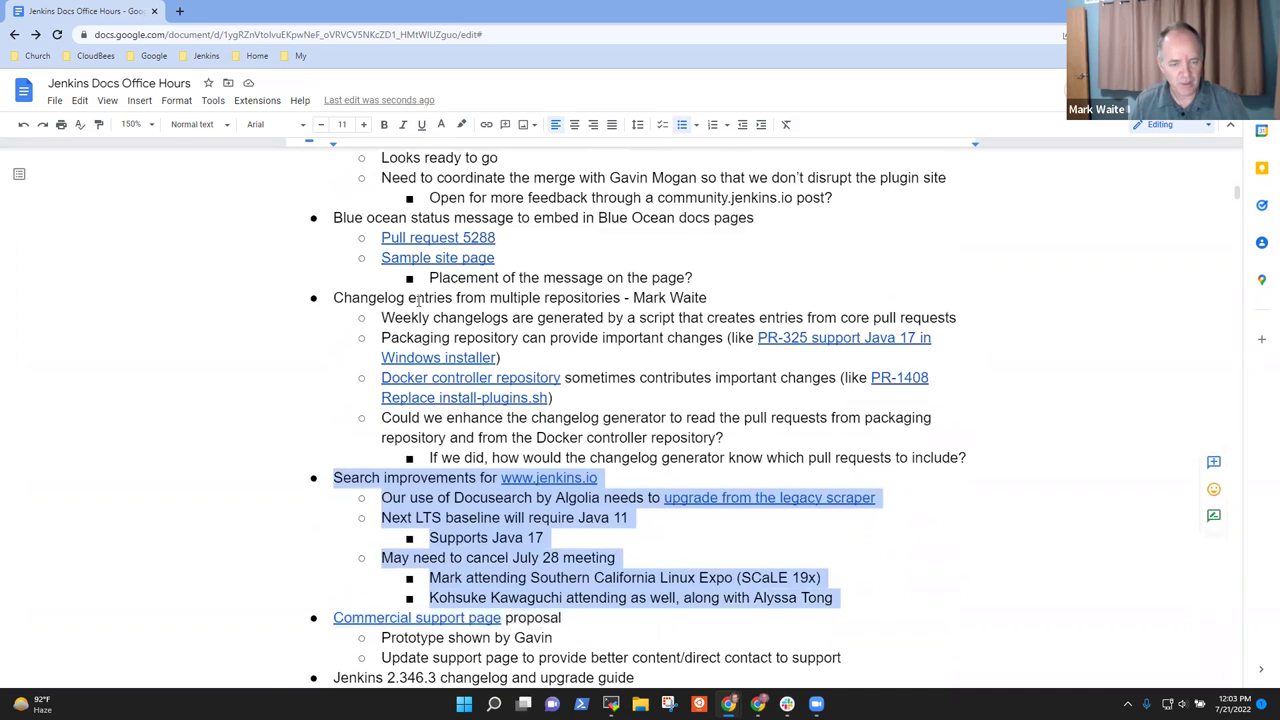
{"action": "key", "text": "shift+Down"}
{"action": "key", "text": "shift+Down"}
{"action": "key", "text": "shift+Down"}
Step: Copy the Changelog entries from multiple repositories item with all its sub-bullets and remove it from its current place in the agenda
{"action": "key", "text": "ctrl+Up"}
{"action": "key", "text": "ctrl+Up"}
{"action": "key", "text": "ctrl+Up"}
{"action": "key", "text": "ctrl+Up"}
{"action": "key", "text": "ctrl+Up"}
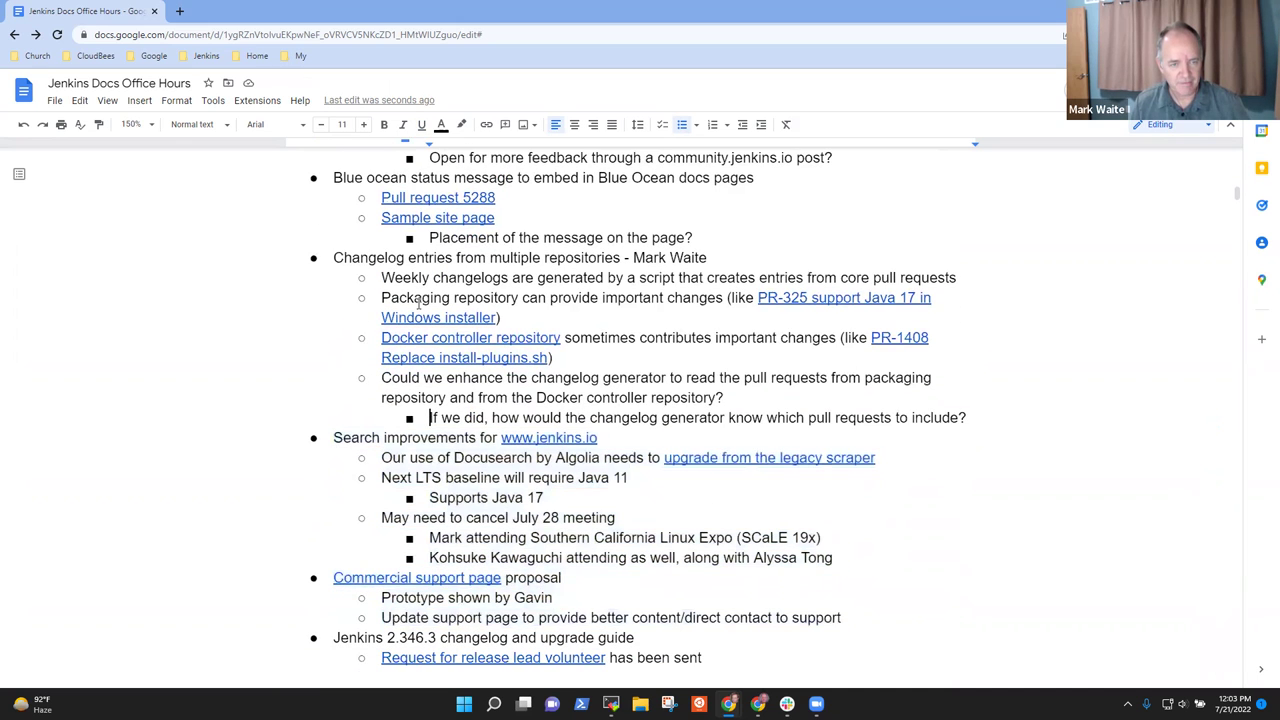
{"action": "key", "text": "ctrl+Up"}
{"action": "key", "text": "shift+Down"}
{"action": "key", "text": "shift+Down"}
{"action": "key", "text": "shift+Down"}
{"action": "key", "text": "shift+Down"}
{"action": "key", "text": "shift+Down"}
{"action": "key", "text": "shift+Down"}
{"action": "key", "text": "shift+Down"}
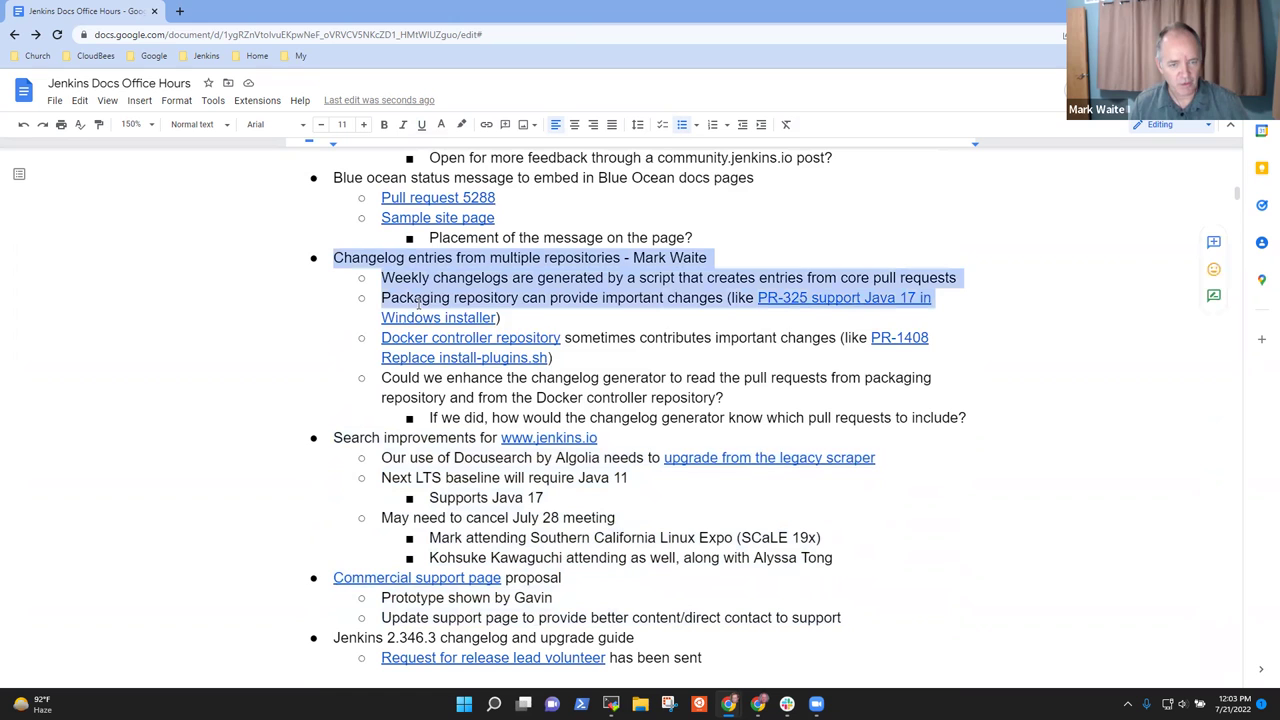
{"action": "key", "text": "shift+Down"}
{"action": "key", "text": "shift+Down"}
{"action": "key", "text": "ctrl+c"}
{"action": "key", "text": "Delete"}
Step: Paste the Changelog entries from multiple repositories item between the Commercial support page proposal and the Jenkins 2.346.3 changelog item
{"action": "key", "text": "Down"}
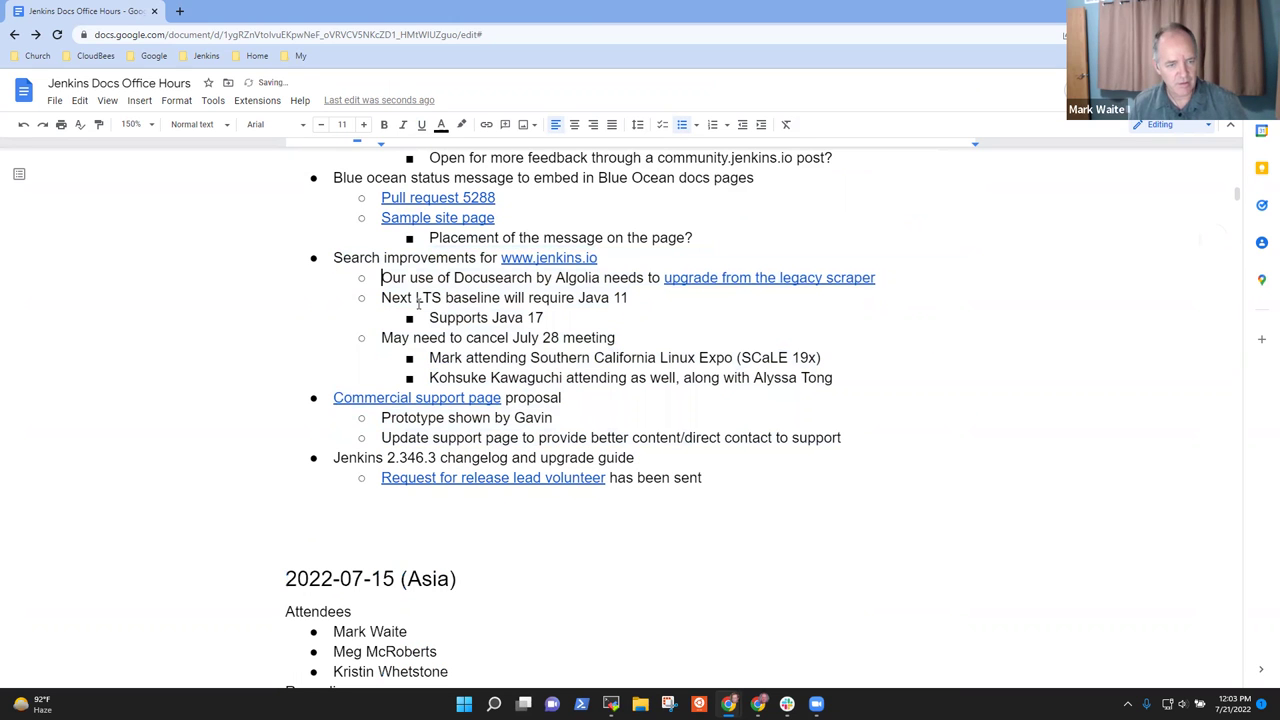
{"action": "key", "text": "Down"}
{"action": "key", "text": "Down"}
{"action": "key", "text": "Down"}
{"action": "key", "text": "Down"}
{"action": "key", "text": "Down"}
{"action": "key", "text": "Down"}
{"action": "key", "text": "Down"}
{"action": "key", "text": "Down"}
{"action": "key", "text": "Down"}
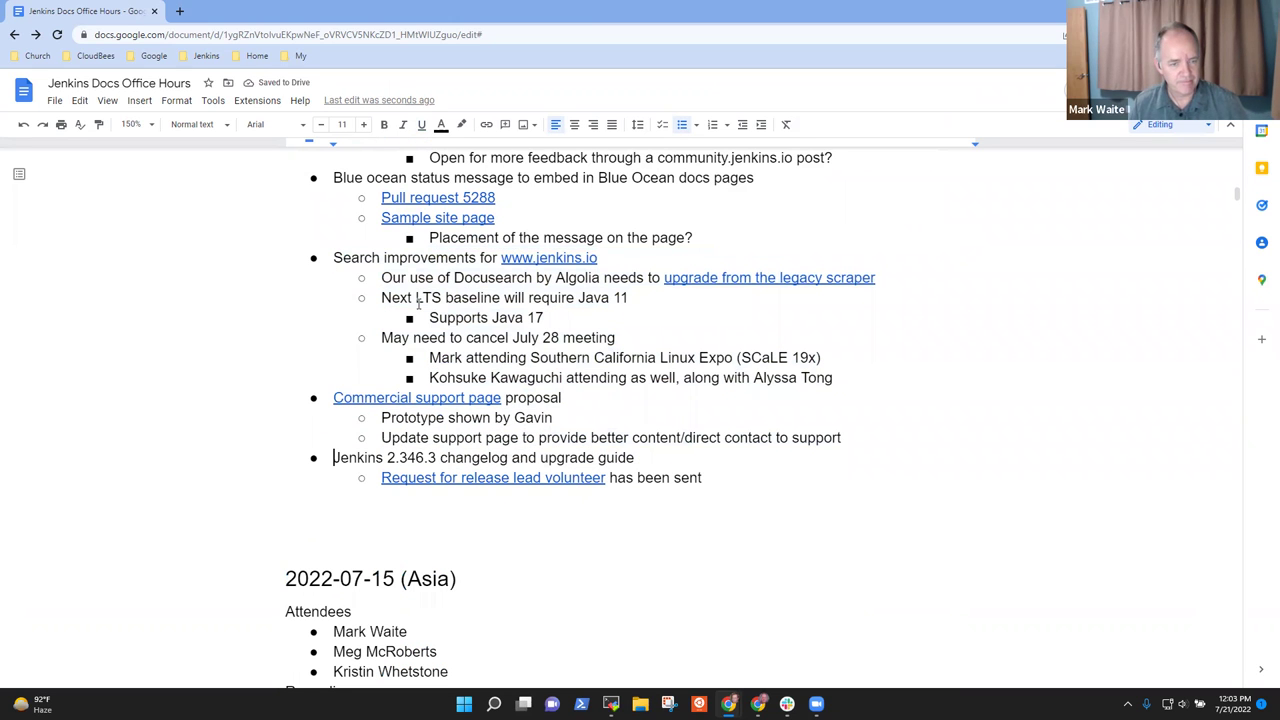
{"action": "key", "text": "ctrl+v"}
Step: Review the reordered agenda from the Jenkins 2.346.3 item back up to its start at Action items
{"action": "key", "text": "Up"}
{"action": "key", "text": "Up"}
{"action": "key", "text": "Up"}
{"action": "key", "text": "Up"}
{"action": "key", "text": "Up"}
{"action": "key", "text": "Up"}
{"action": "key", "text": "Up"}
{"action": "key", "text": "Up"}
{"action": "key", "text": "Up"}
{"action": "key", "text": "Up"}
{"action": "key", "text": "Up"}
{"action": "key", "text": "Up"}
{"action": "key", "text": "Up"}
{"action": "key", "text": "Up"}
{"action": "key", "text": "Up"}
{"action": "key", "text": "Up"}
{"action": "key", "text": "Up"}
{"action": "key", "text": "Up"}
{"action": "key", "text": "Up"}
{"action": "key", "text": "Up"}
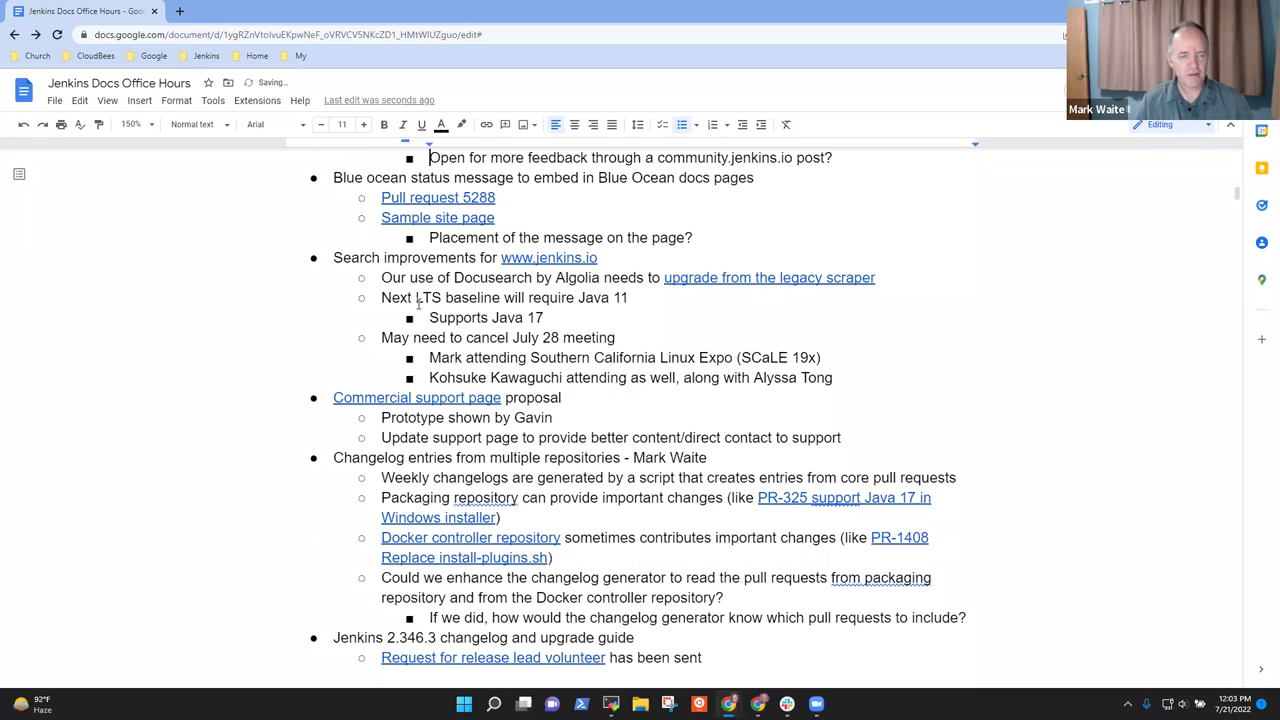
{"action": "key", "text": "Up"}
{"action": "key", "text": "Up"}
{"action": "key", "text": "Up"}
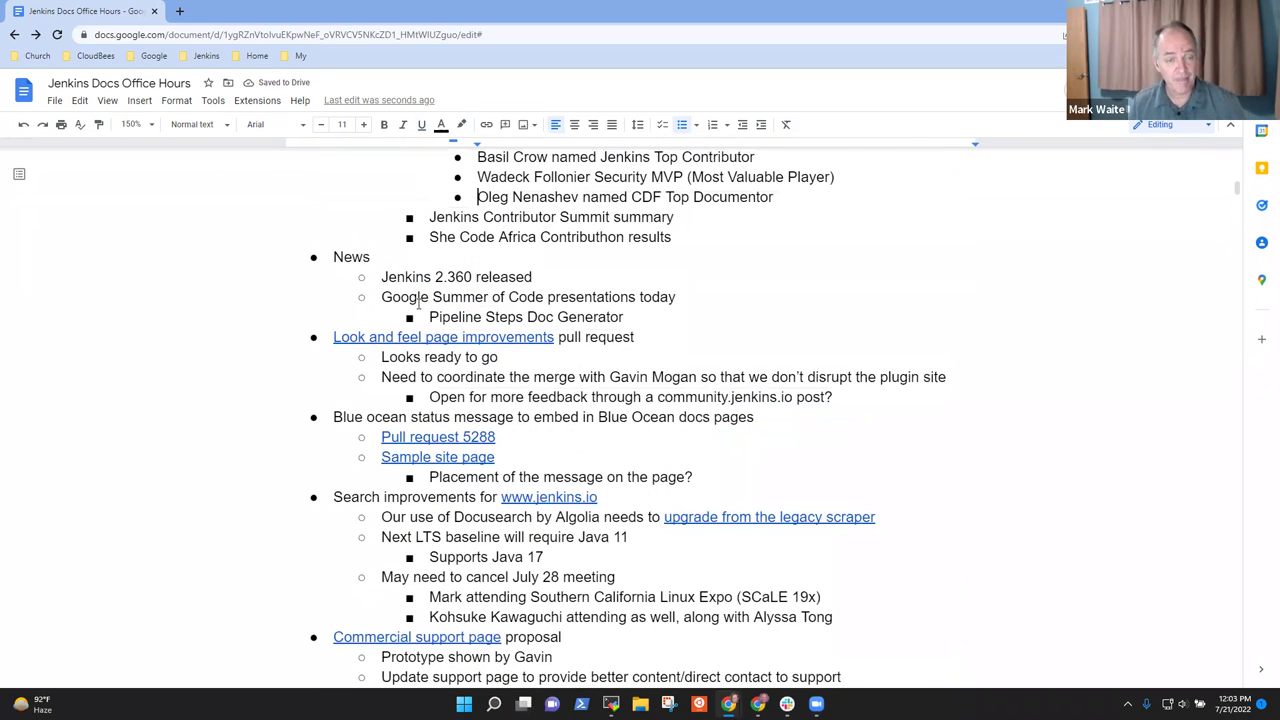
{"action": "key", "text": "Up"}
{"action": "key", "text": "Up"}
{"action": "key", "text": "Up"}
{"action": "key", "text": "Up"}
{"action": "key", "text": "Up"}
{"action": "key", "text": "Up"}
{"action": "key", "text": "Up"}
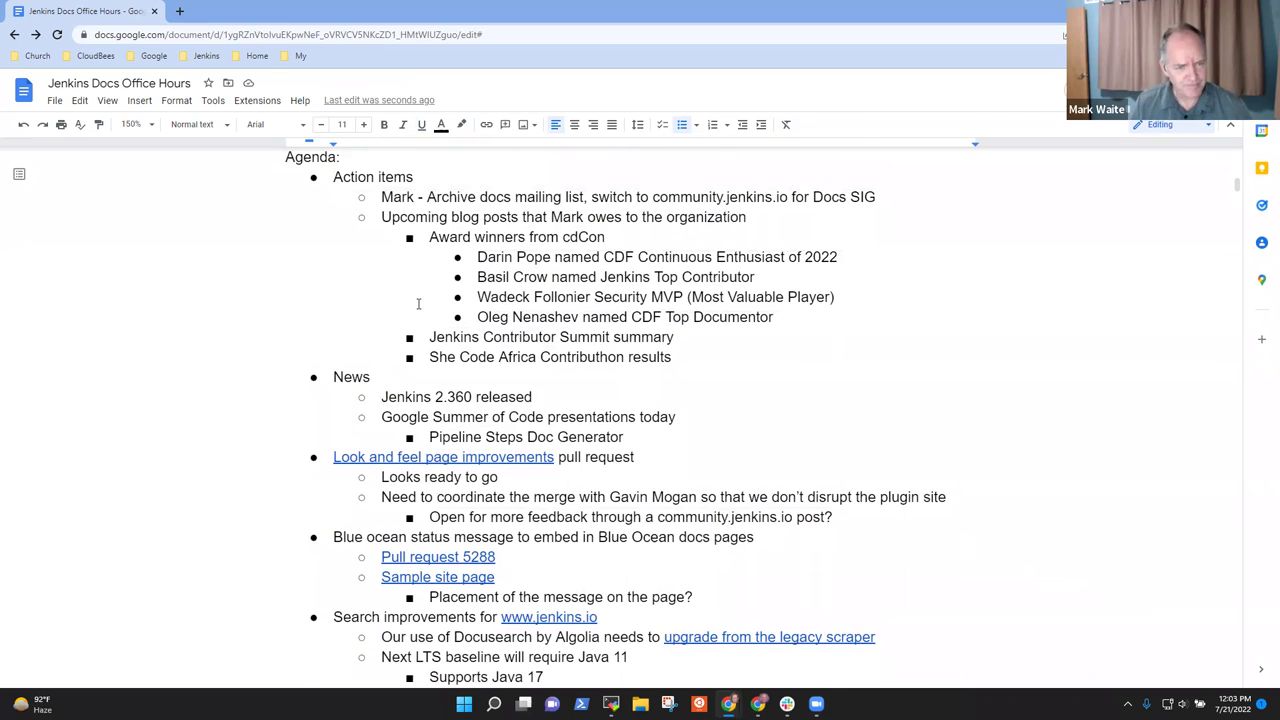
Step: Highlight the Action items section through She Code Africa Contributhon results to review it, and clear the highlight
{"action": "left_click", "coordinate": [342, 177]}
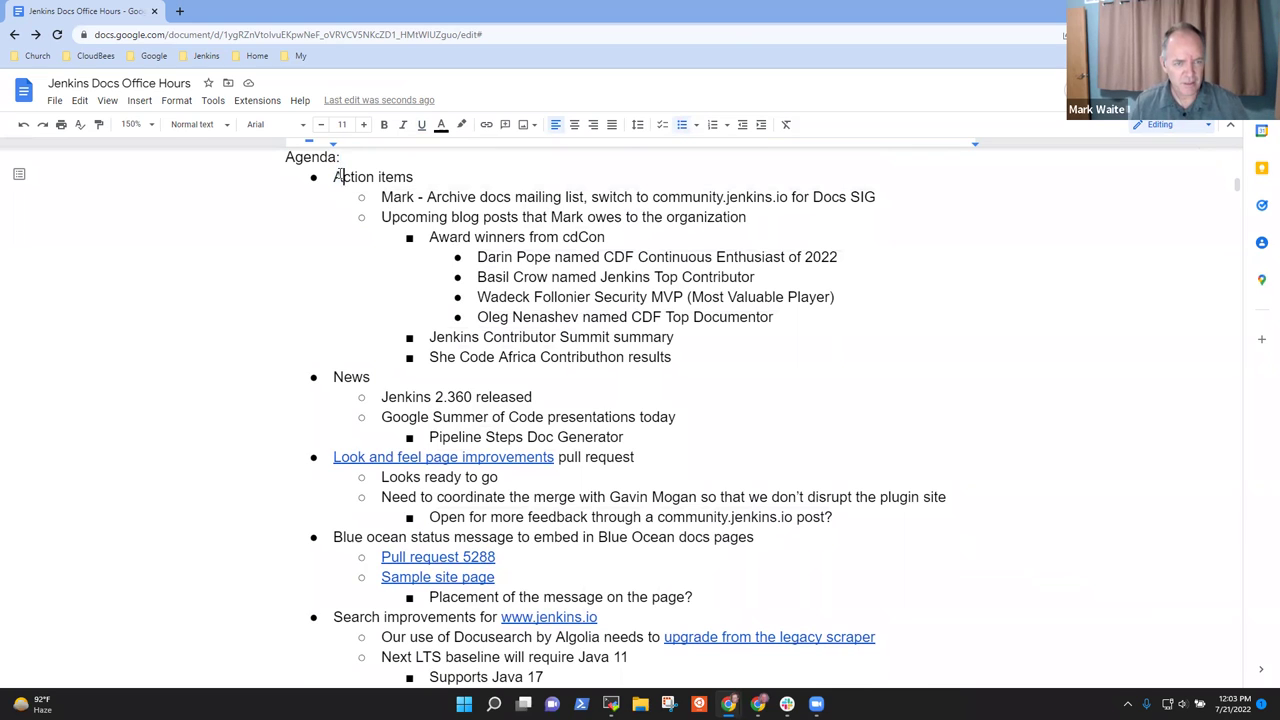
{"action": "key", "text": "shift+Down"}
{"action": "key", "text": "shift+Down"}
{"action": "key", "text": "shift+Down"}
{"action": "key", "text": "shift+Down"}
{"action": "key", "text": "shift+Down"}
{"action": "key", "text": "shift+Down"}
{"action": "key", "text": "shift+Down"}
{"action": "key", "text": "shift+Down"}
{"action": "key", "text": "shift+Down"}
{"action": "key", "text": "shift+Down"}
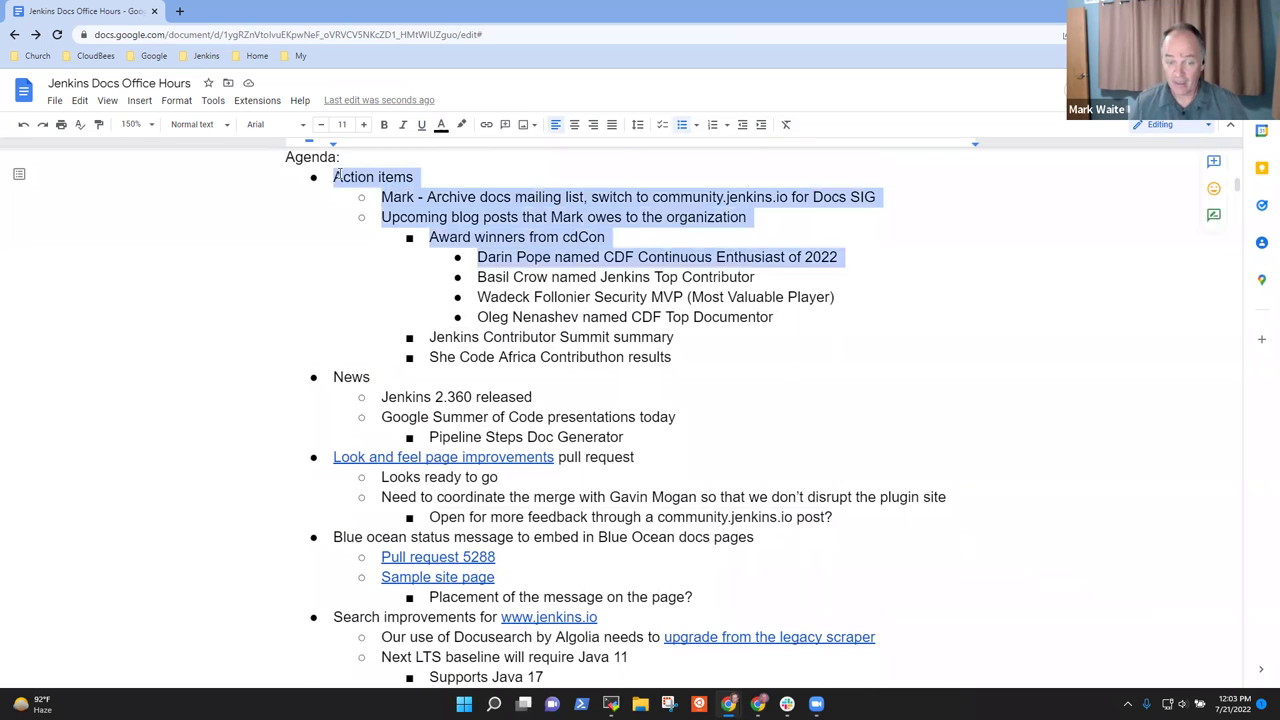
{"action": "key", "text": "shift+Left"}
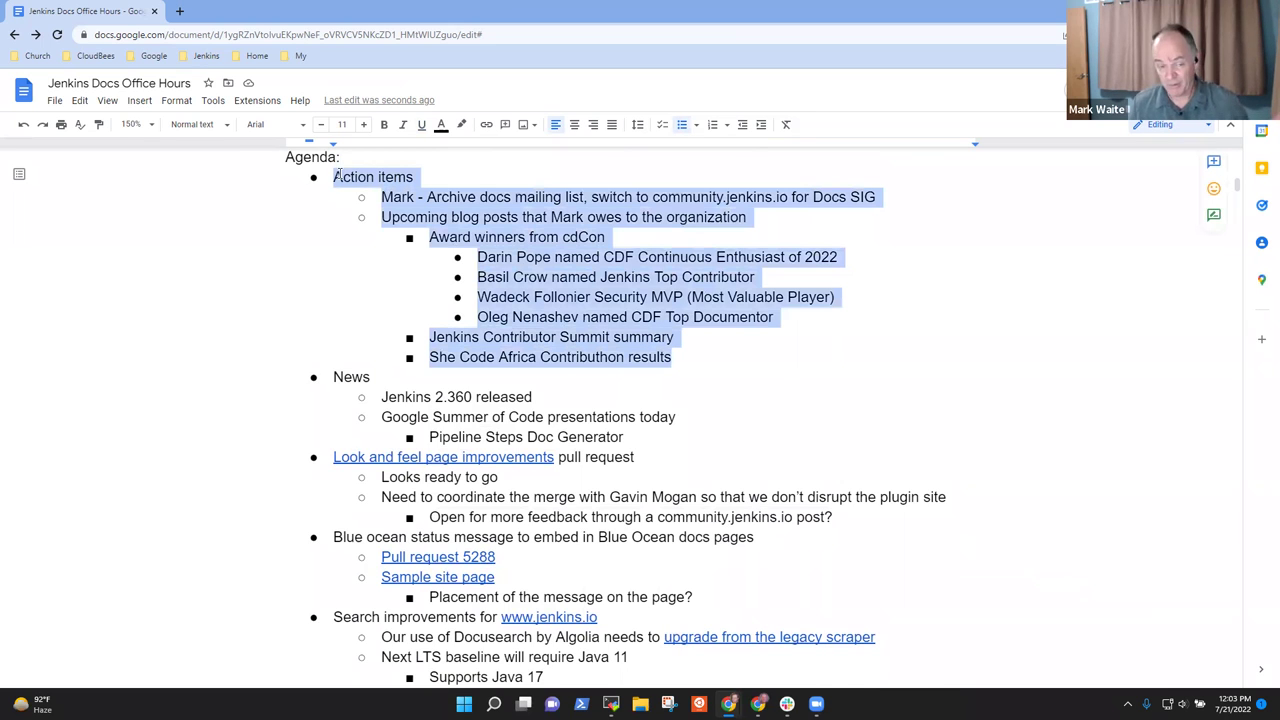
{"action": "left_click", "coordinate": [603, 278]}
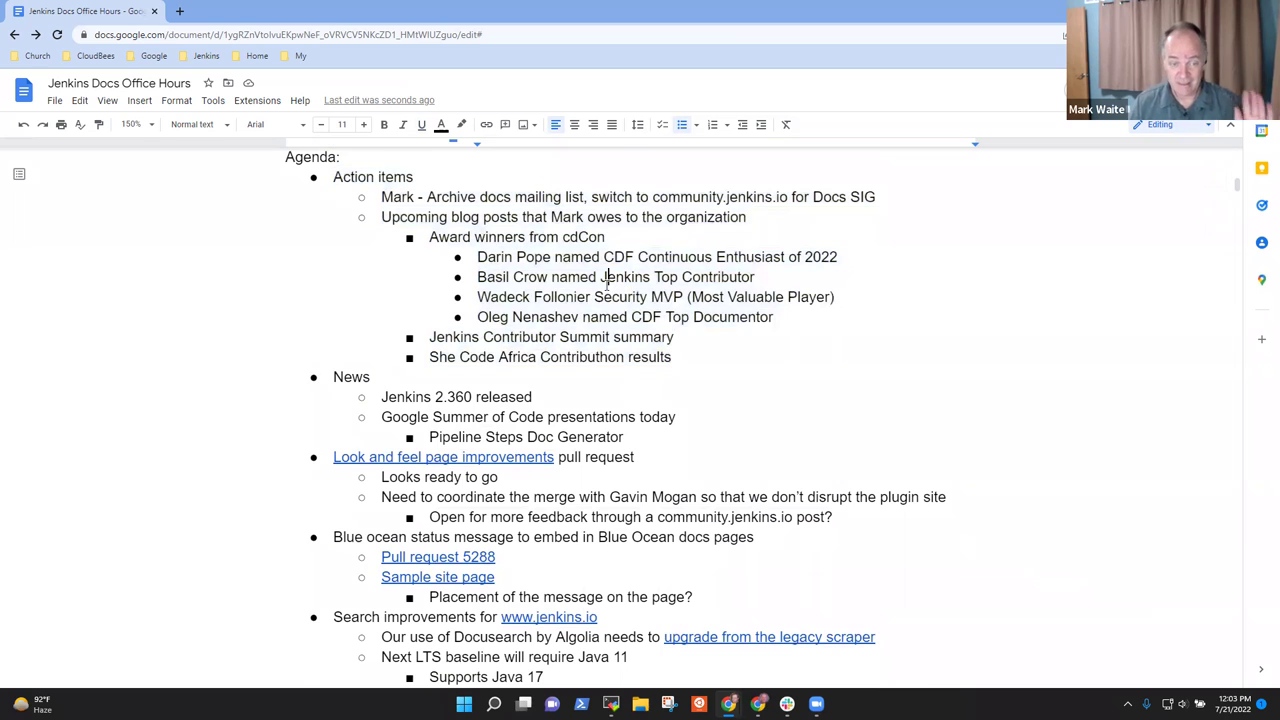
Step: Add the sub-bullet "New configuration page for Freestyle projects and other projects" under Jenkins 2.360 released in the News section
{"action": "left_click_drag", "start_coordinate": [392, 397], "coordinate": [375, 378]}
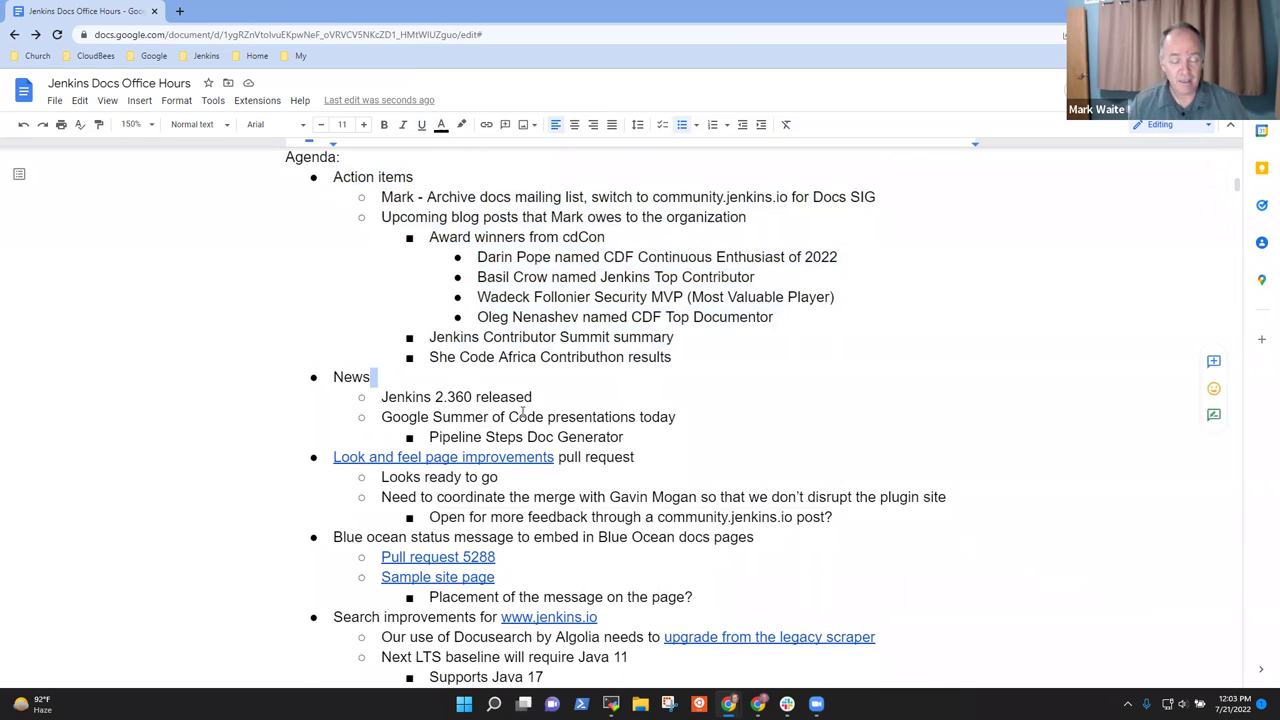
{"action": "key", "text": "Right"}
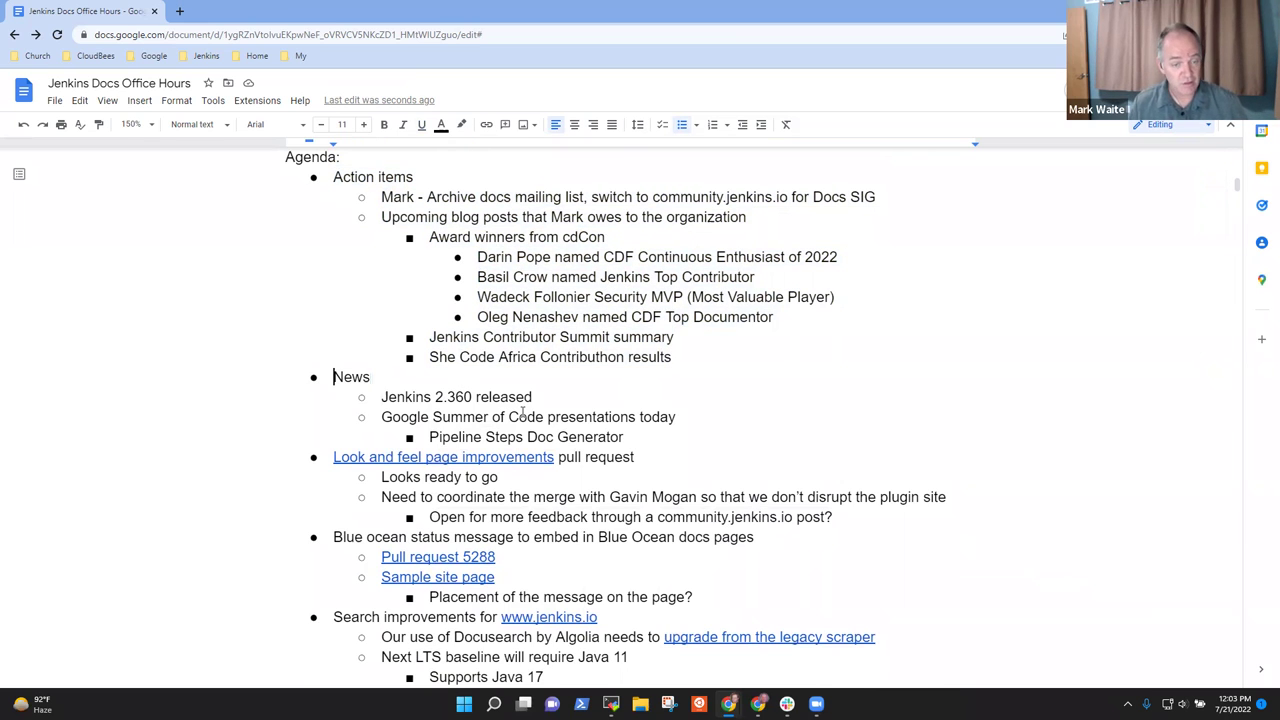
{"action": "key", "text": "shift+Down"}
{"action": "key", "text": "shift+Down"}
{"action": "key", "text": "Up"}
{"action": "key", "text": "Down"}
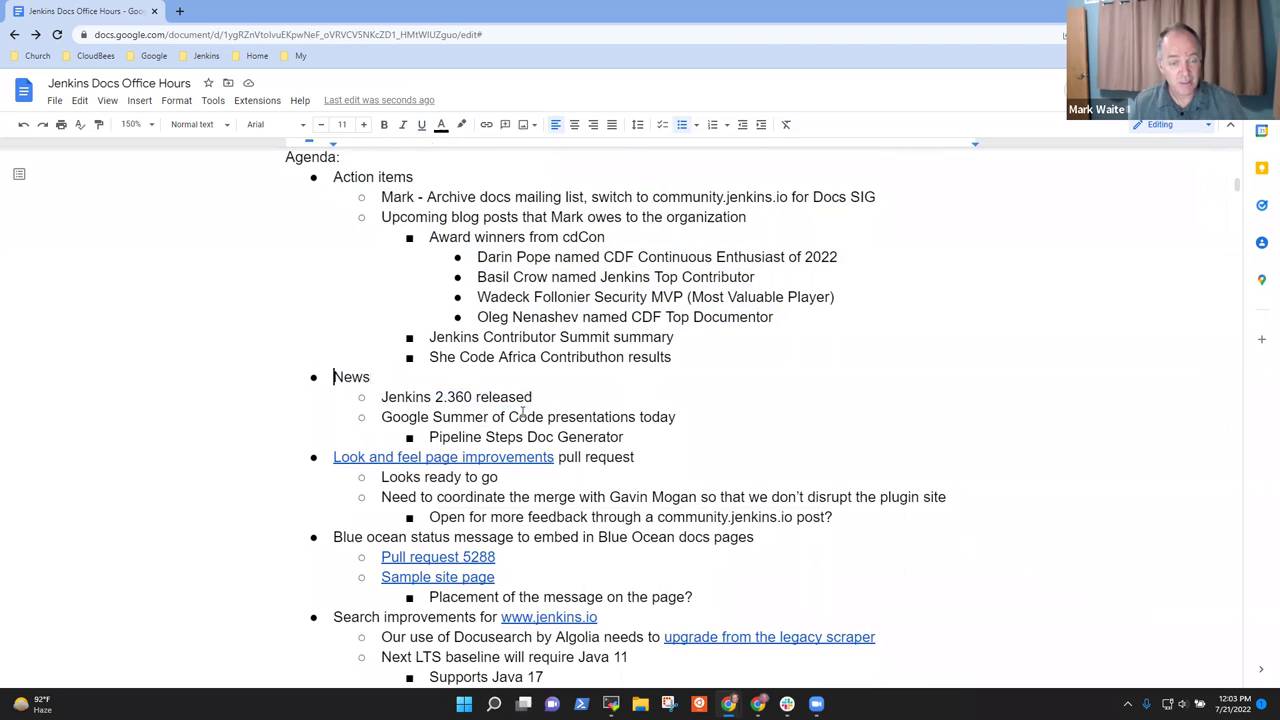
{"action": "key", "text": "Down"}
{"action": "key", "text": "End"}
{"action": "key", "text": "Return"}
{"action": "key", "text": "Tab"}
{"action": "type", "text": "New configuration "}
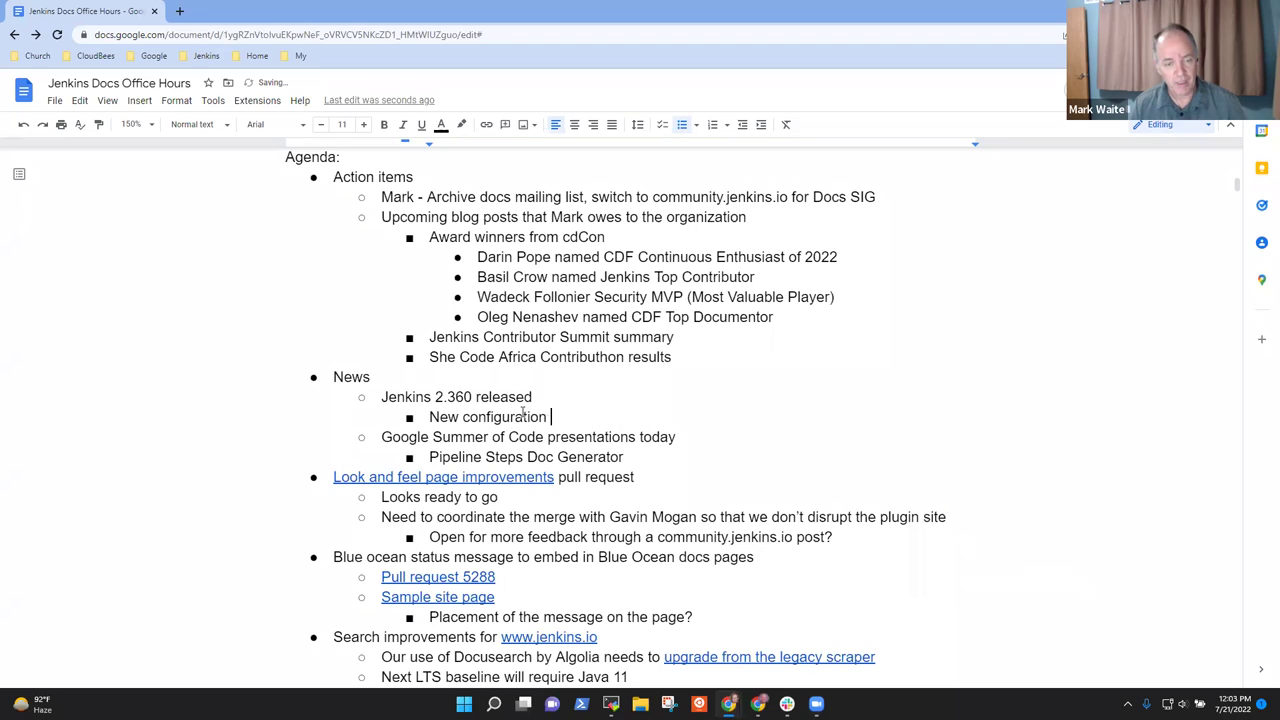
{"action": "type", "text": "page for "}
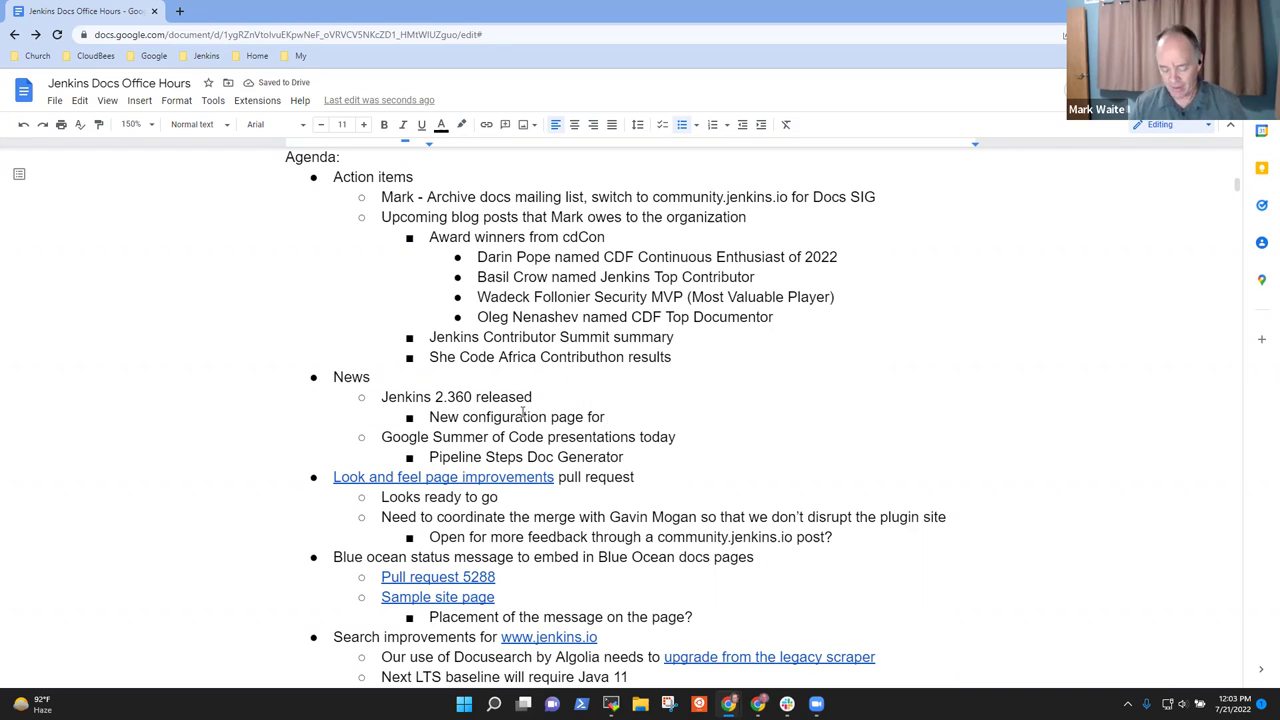
{"action": "type", "text": "Freestyy"}
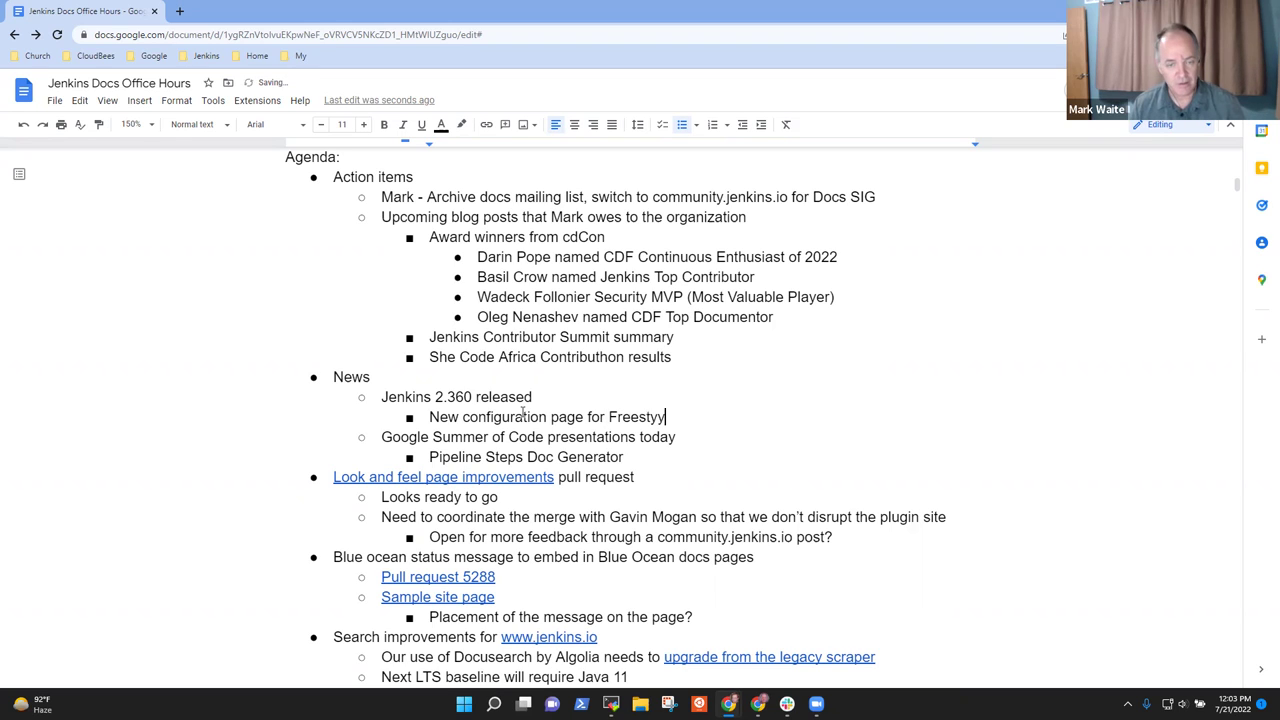
{"action": "key", "text": "BackSpace"}
{"action": "type", "text": "le projects"}
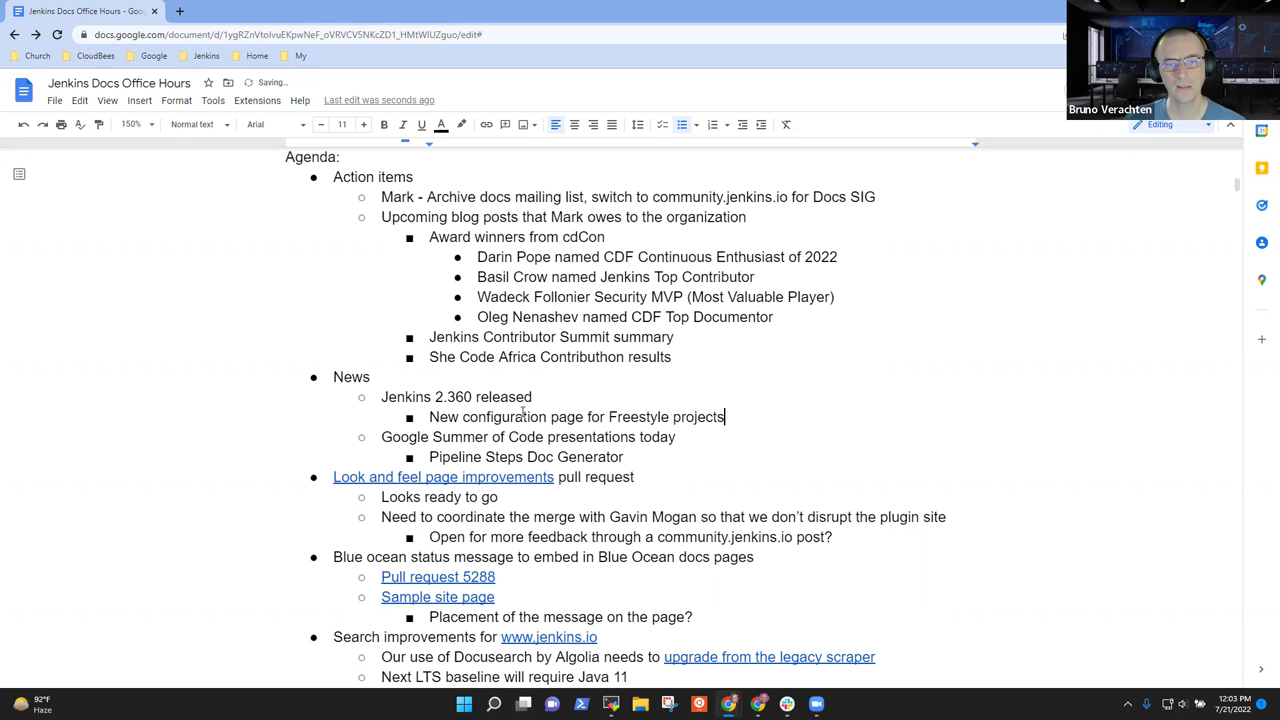
{"action": "type", "text": " and other projects"}
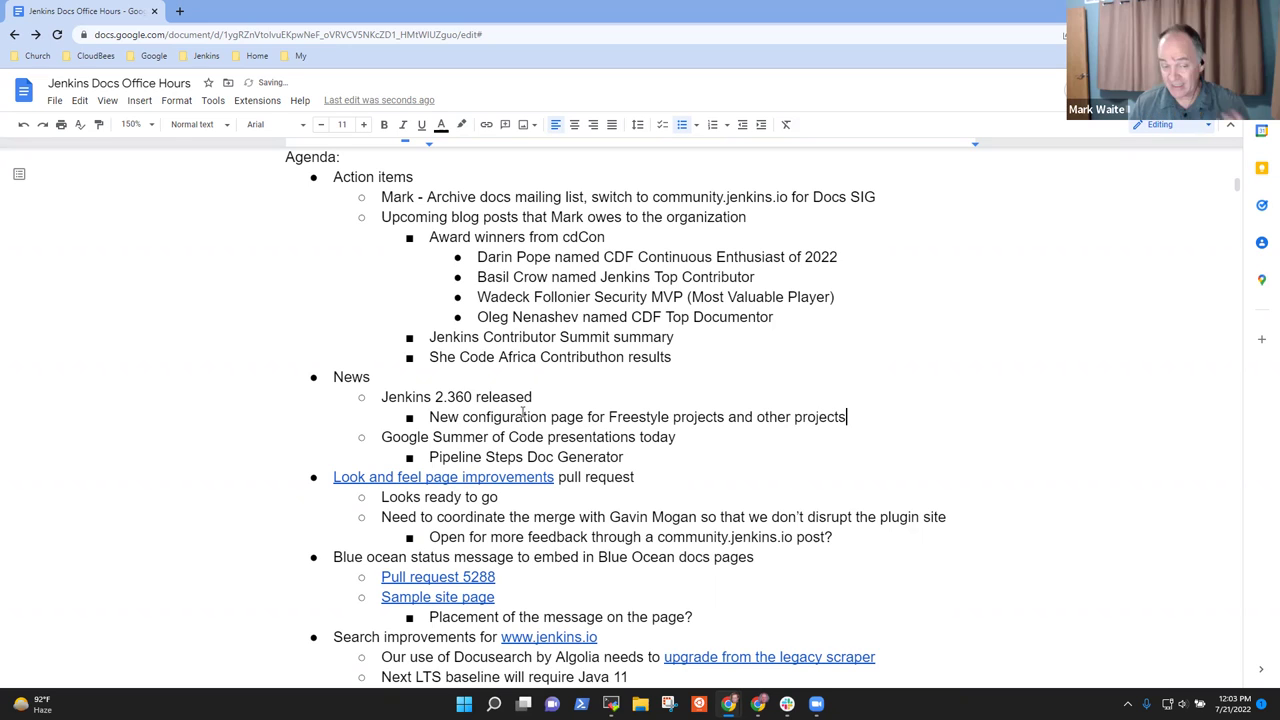
Step: Add the nested bullet "Moves the navigation to the side panel from the top" under the new configuration page entry
{"action": "key", "text": "Return"}
{"action": "key", "text": "Tab"}
{"action": "type", "text": "Moves the an"}
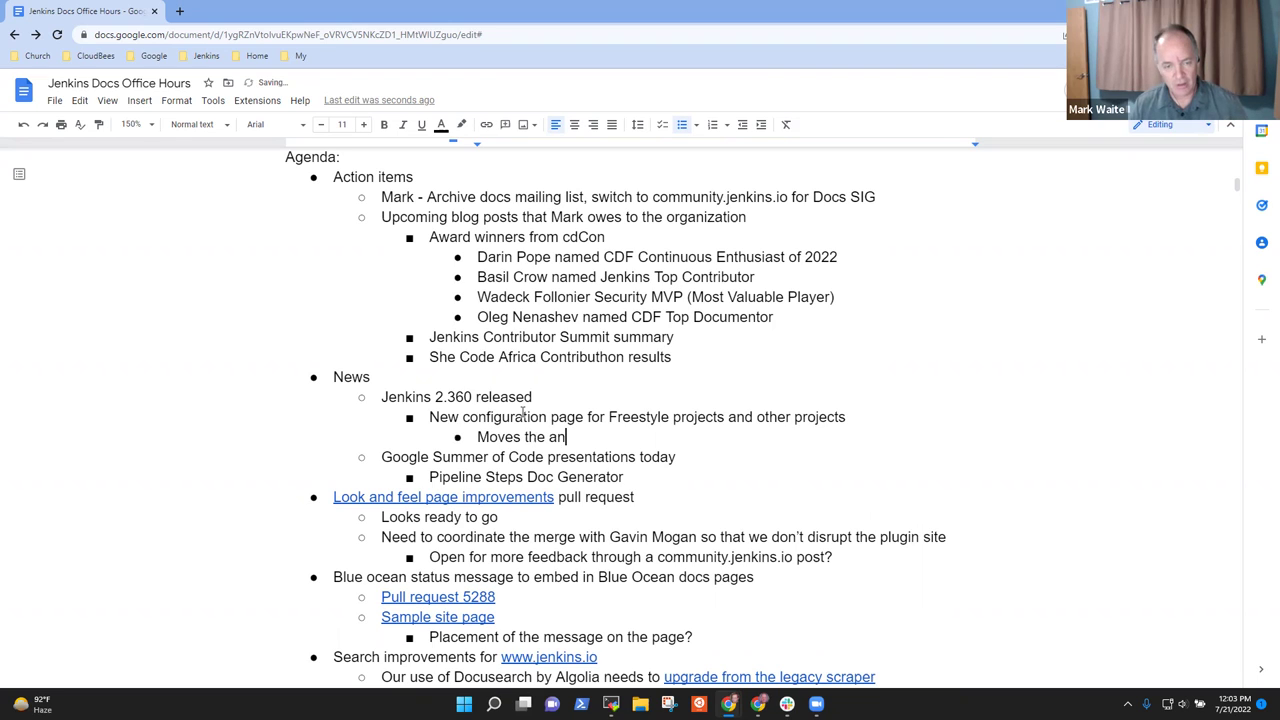
{"action": "key", "text": "BackSpace"}
{"action": "key", "text": "BackSpace"}
{"action": "type", "text": "n"}
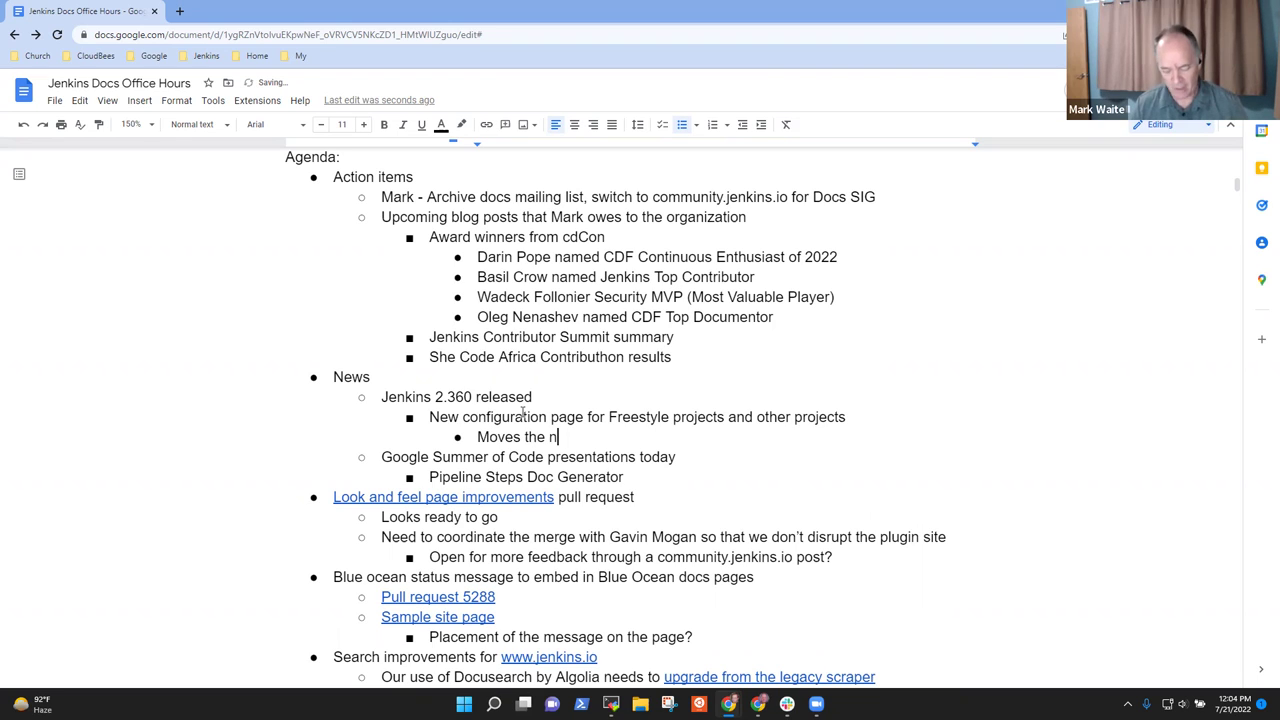
{"action": "type", "text": "avigcation"}
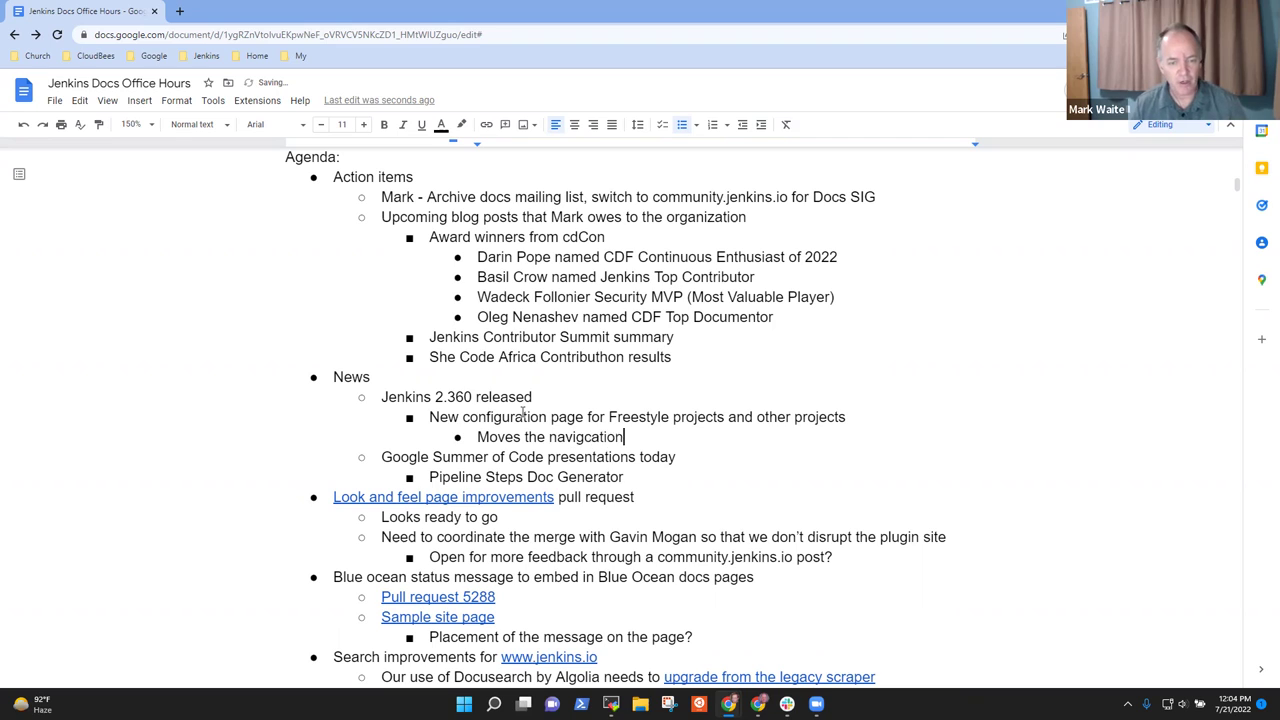
{"action": "key", "text": "BackSpace"}
{"action": "key", "text": "BackSpace"}
{"action": "key", "text": "BackSpace"}
{"action": "key", "text": "BackSpace"}
{"action": "key", "text": "BackSpace"}
{"action": "key", "text": "BackSpace"}
{"action": "type", "text": "ation from"}
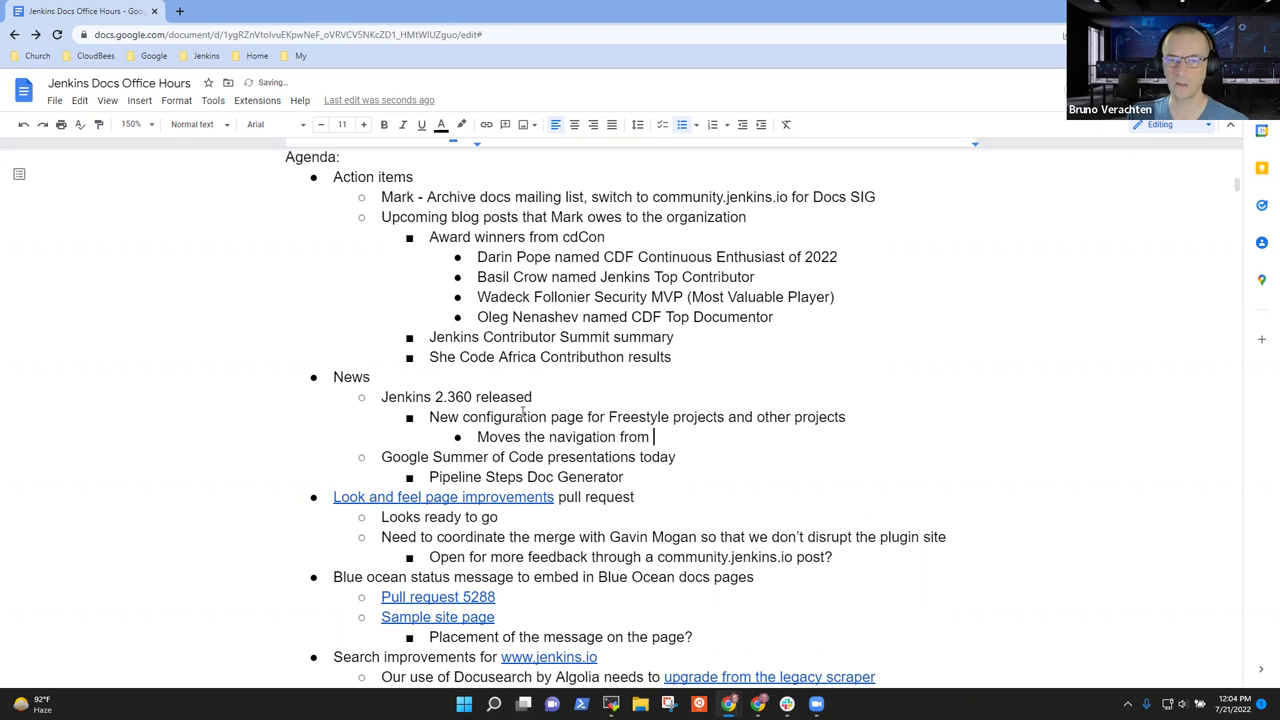
{"action": "key", "text": "BackSpace"}
{"action": "key", "text": "BackSpace"}
{"action": "key", "text": "BackSpace"}
{"action": "key", "text": "BackSpace"}
{"action": "key", "text": "BackSpace"}
{"action": "type", "text": "to the s"}
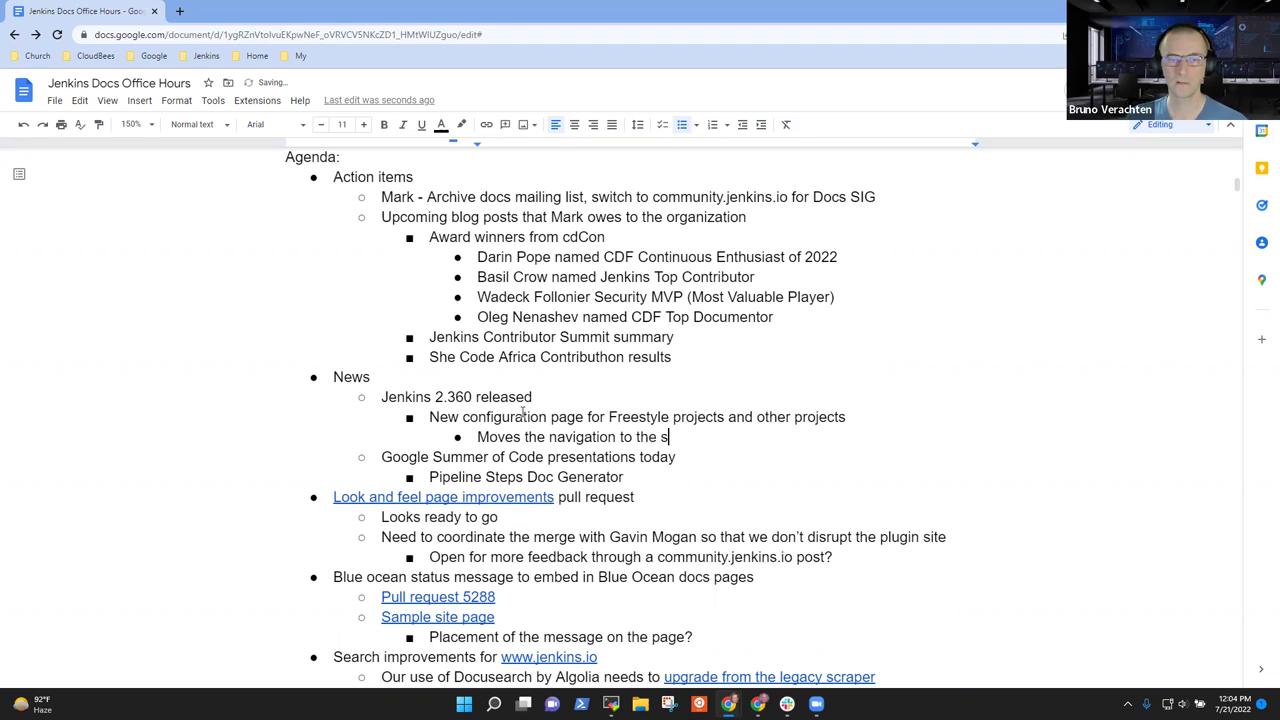
{"action": "type", "text": "ide panel from the top"}
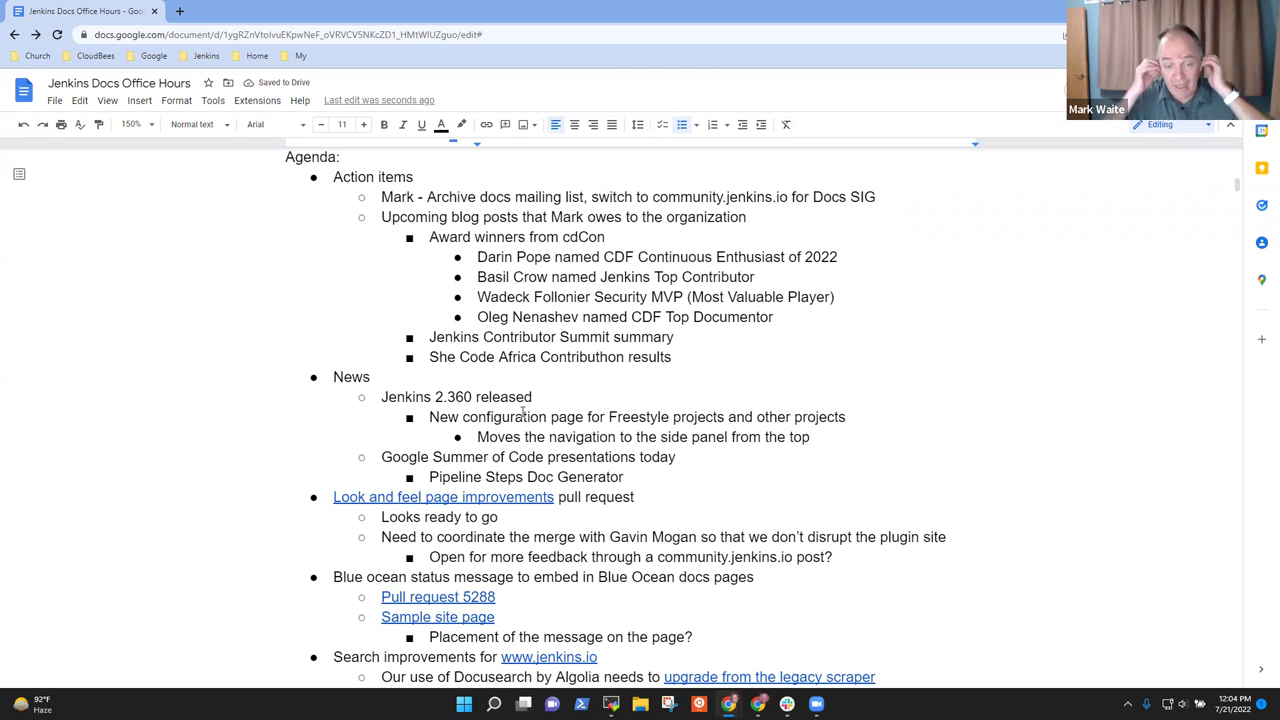
Step: Add a bullet at the same level below the navigation note reading "Folders plugin does not have the change"
{"action": "key", "text": "Return"}
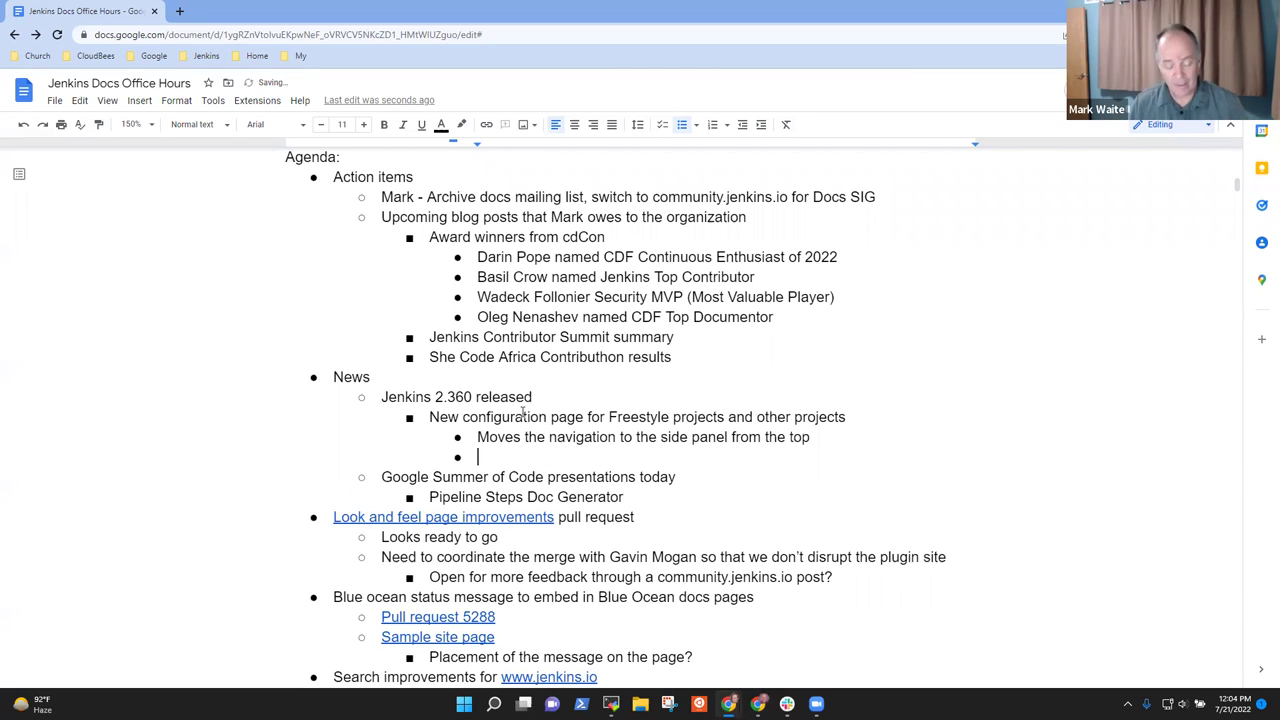
{"action": "type", "text": "Folders"}
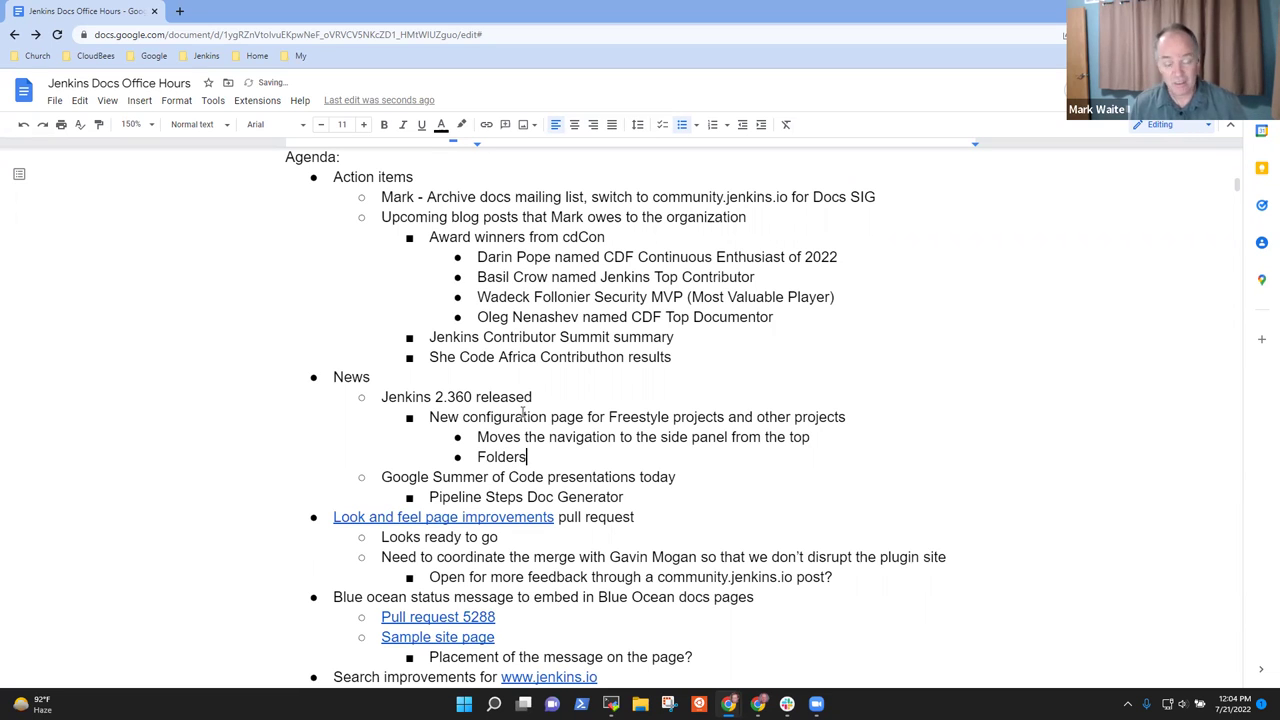
{"action": "type", "text": " plugin does not have the "}
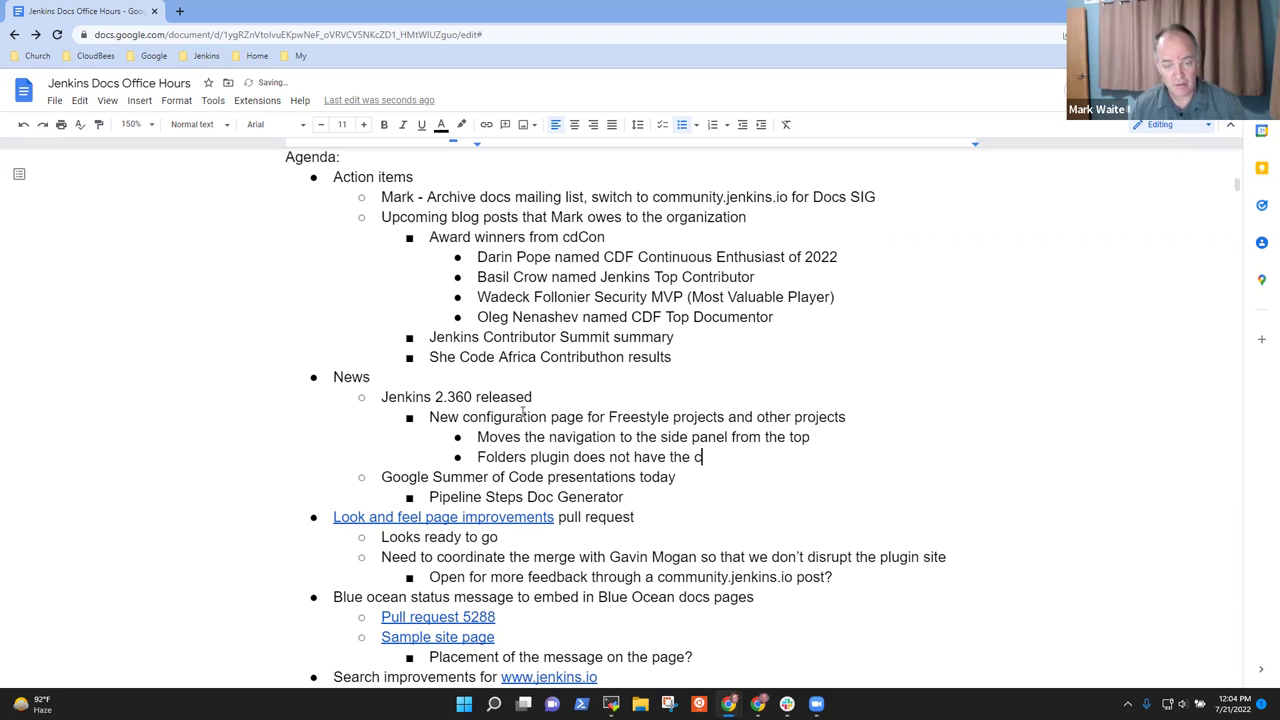
{"action": "type", "text": "change"}
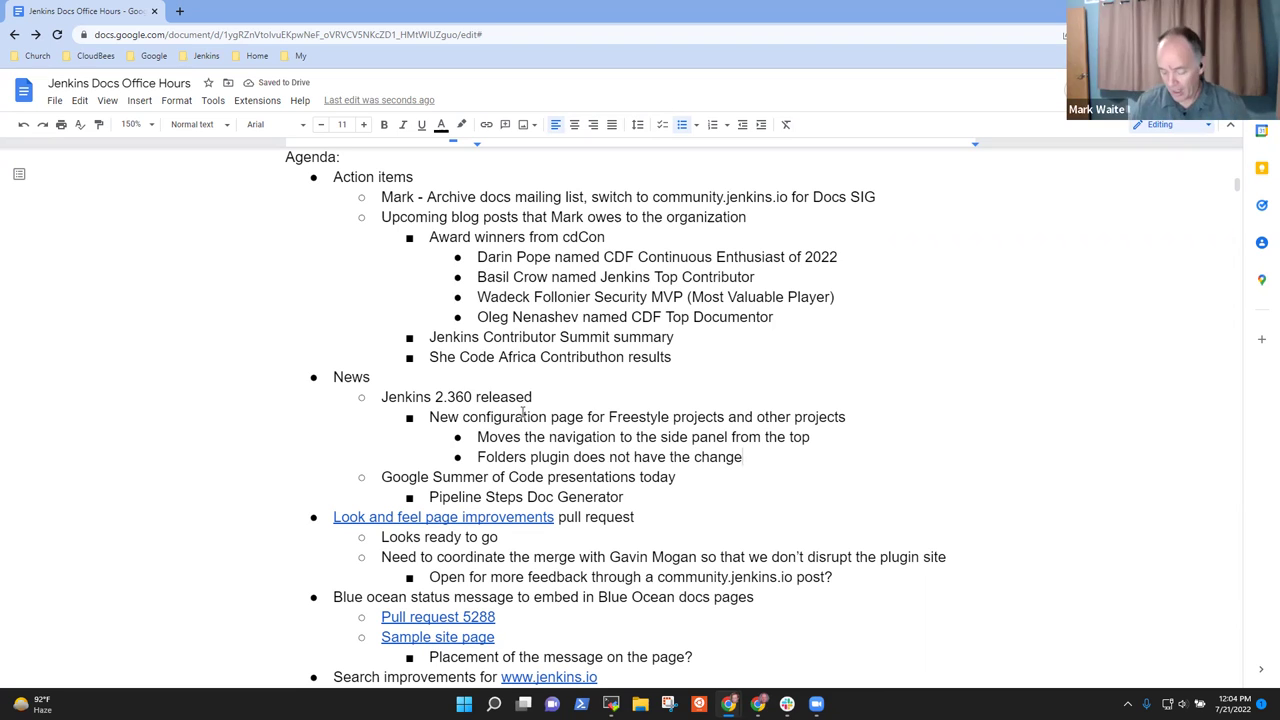
Step: Add the bullet "UX SIG includes a demo" below the Folders plugin note
{"action": "key", "text": "Return"}
{"action": "type", "text": "UX Sl"}
{"action": "type", "text": "G include"}
{"action": "key", "text": "ctrl+BackSpace"}
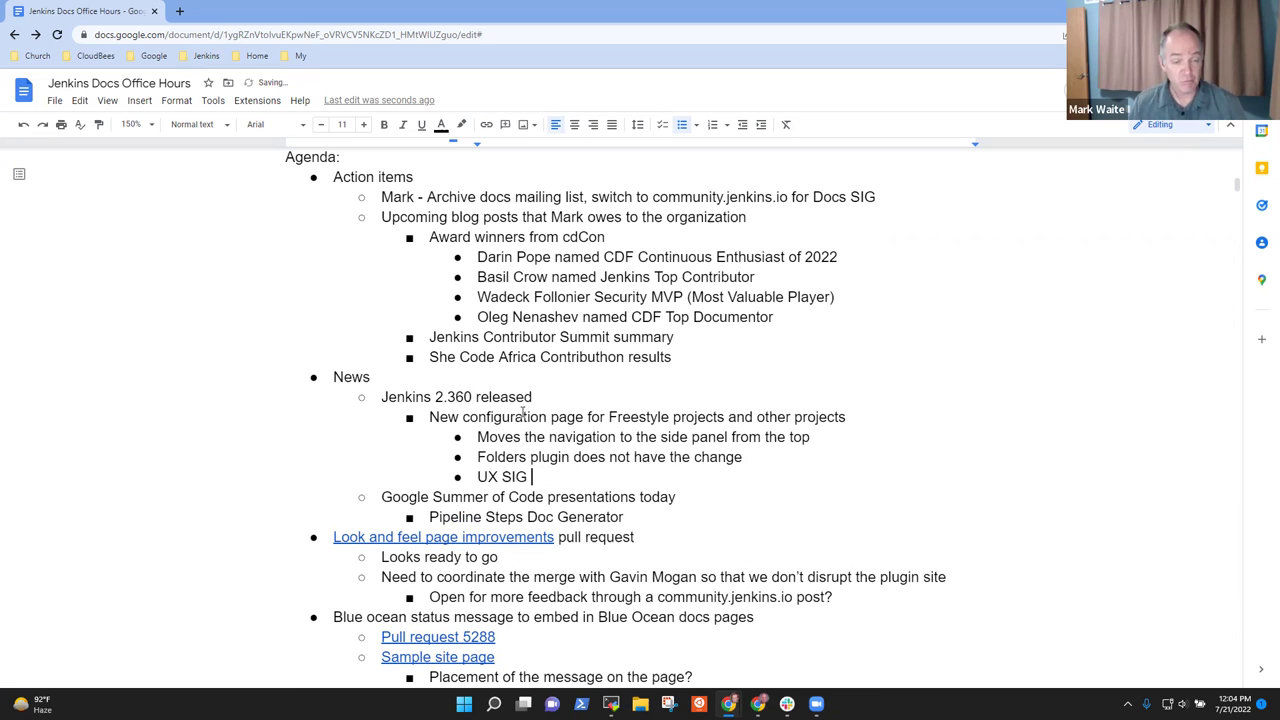
{"action": "type", "text": "includes a"}
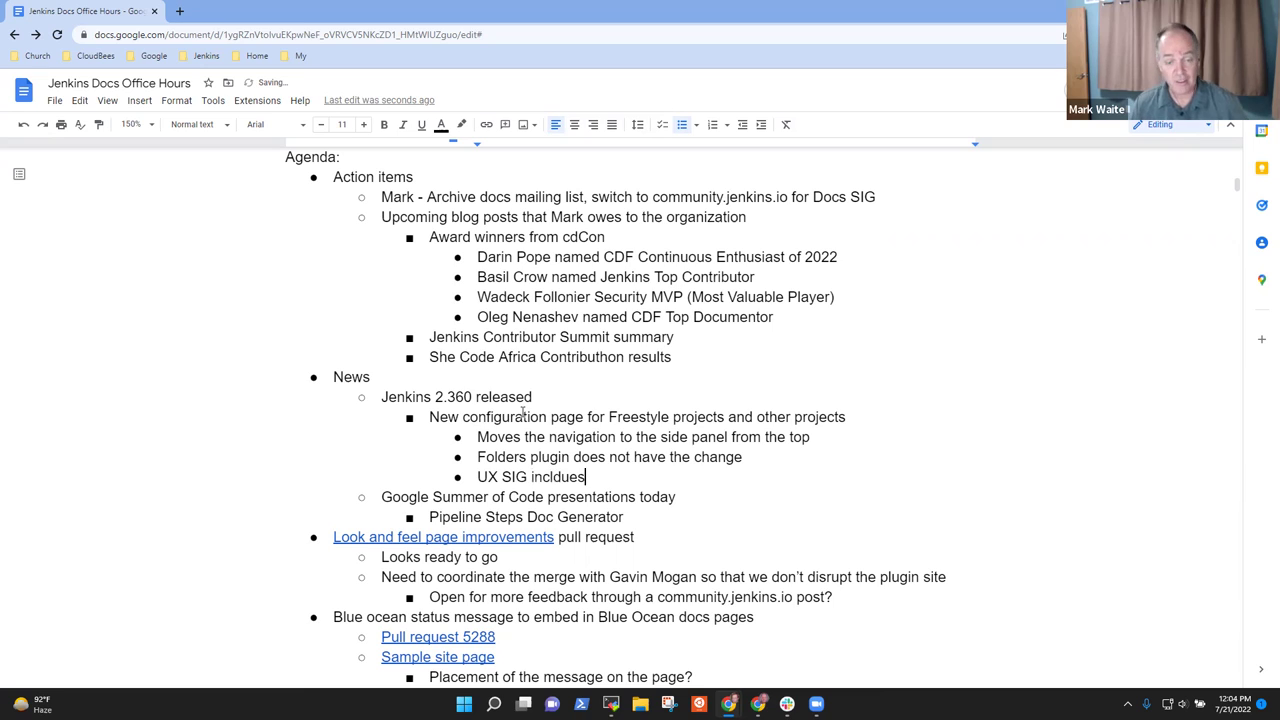
{"action": "type", "text": " demo"}
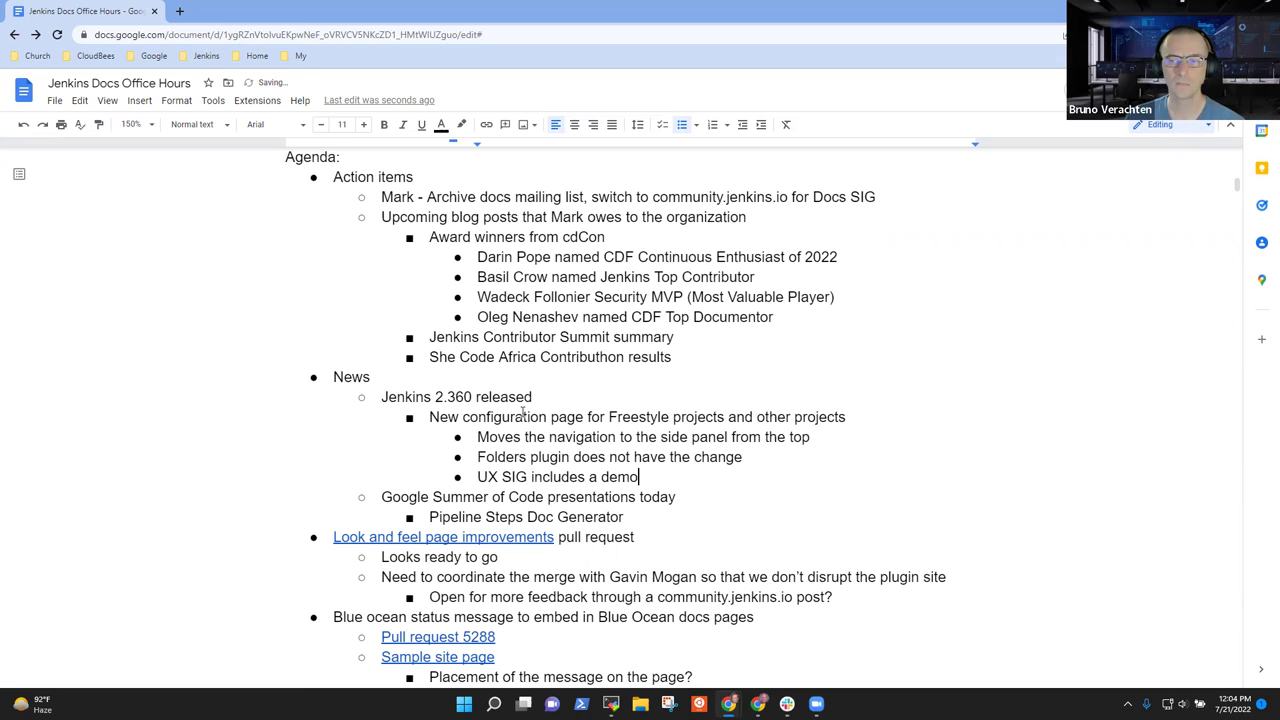
Step: Append a dash and the presenter's full name to Pipeline Steps Doc Generator under Google Summer of Code presentations today
{"action": "key", "text": "shift+End"}
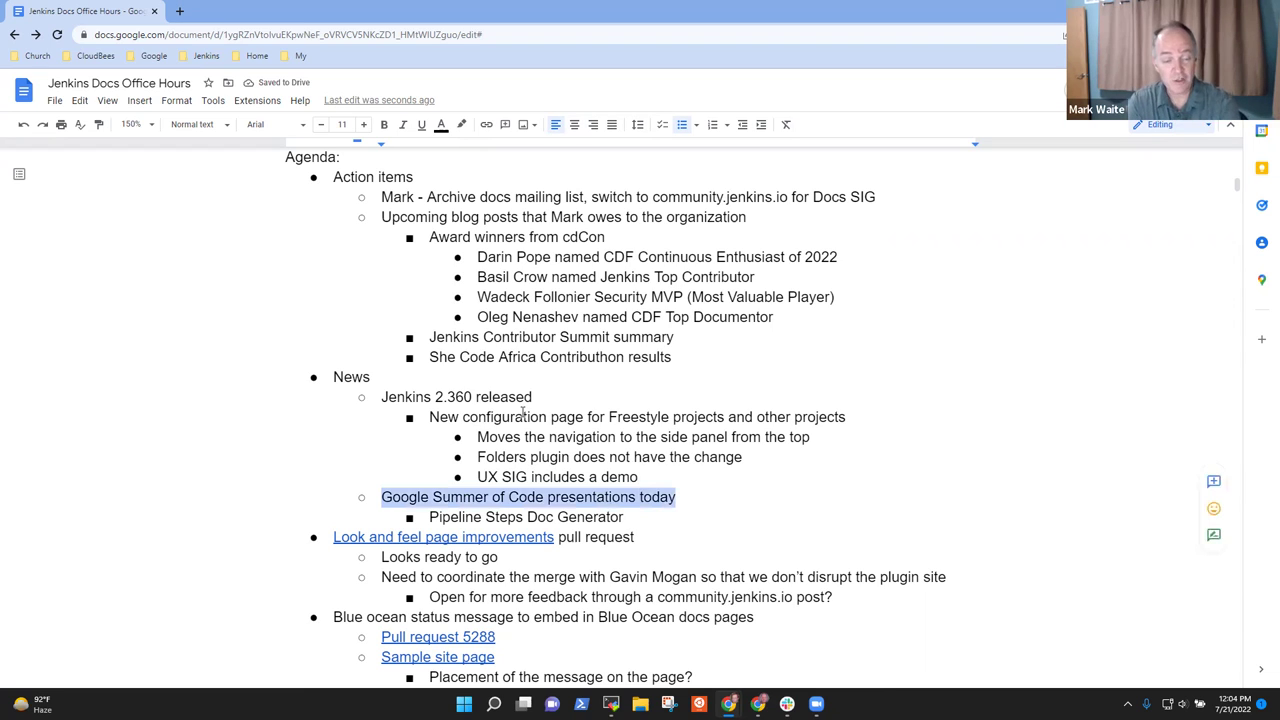
{"action": "key", "text": "Down"}
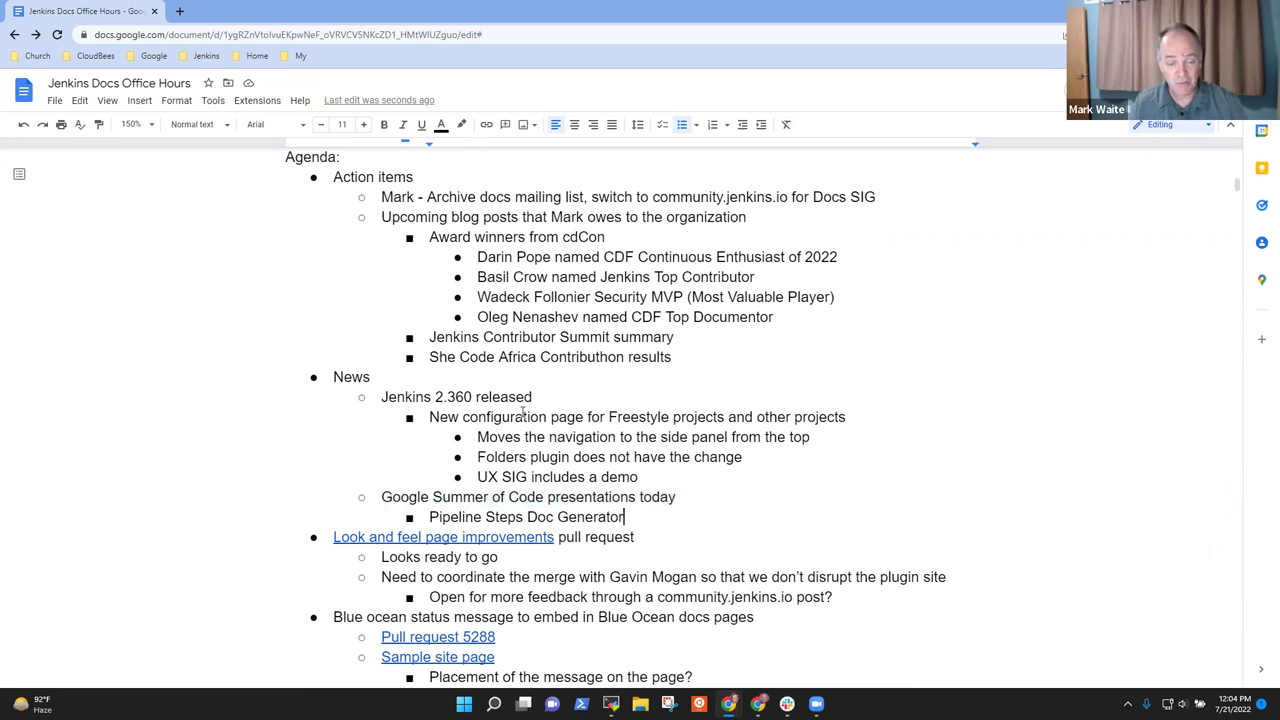
{"action": "type", "text": "- Vio"}
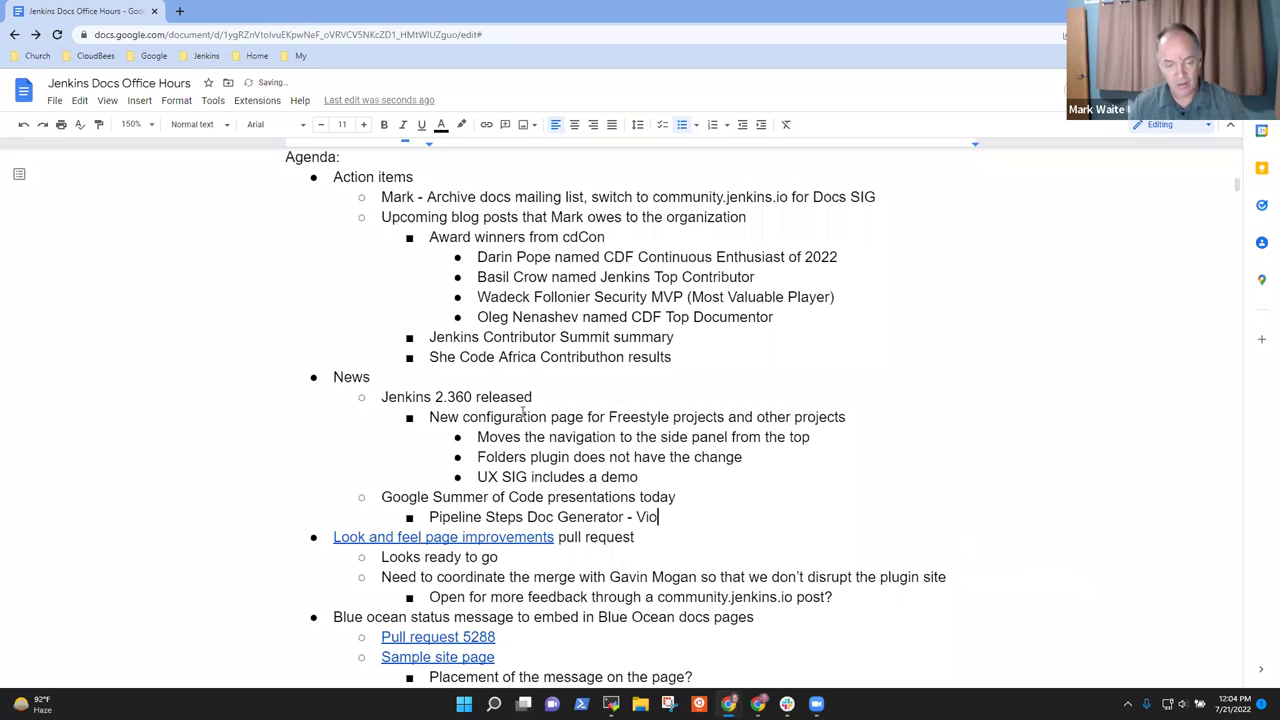
{"action": "type", "text": "i"}
{"action": "key", "text": "BackSpace"}
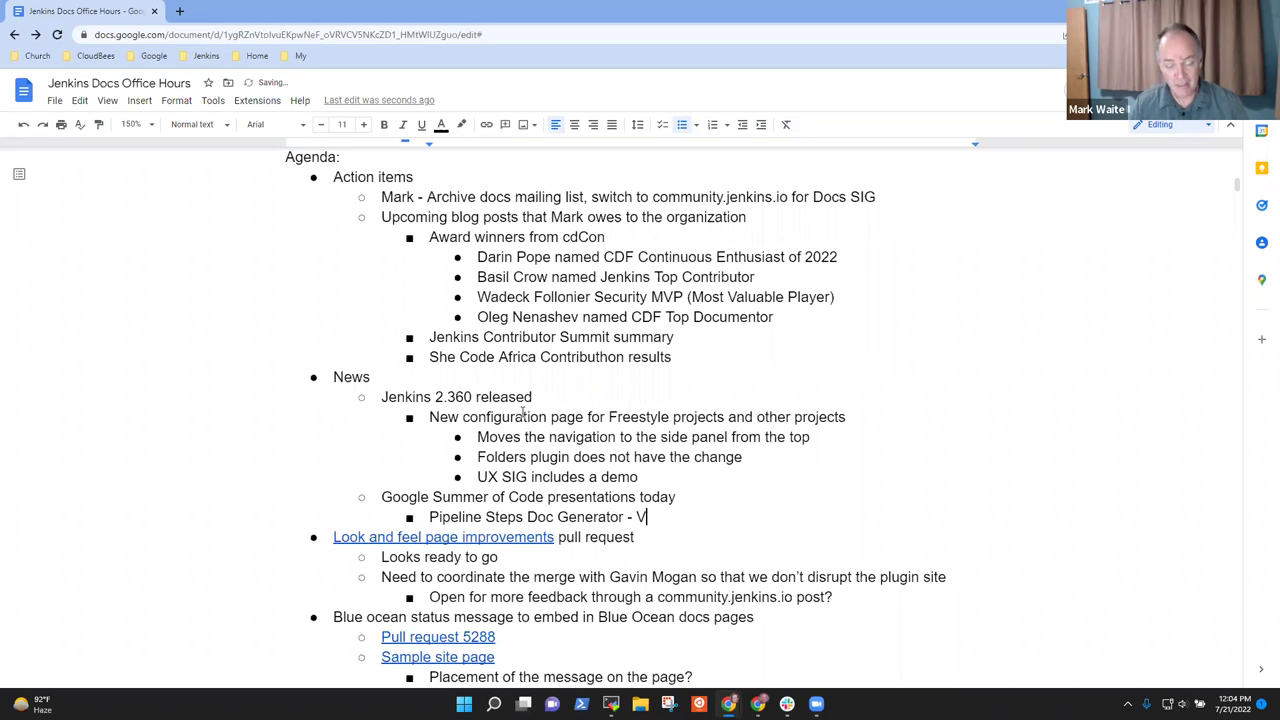
{"action": "type", "text": "ihaan"}
{"action": "key", "text": "ctrl+BackSpace"}
{"action": "type", "text": "Vih"}
{"action": "key", "text": "BackSpace"}
{"action": "type", "text": "haan Thora"}
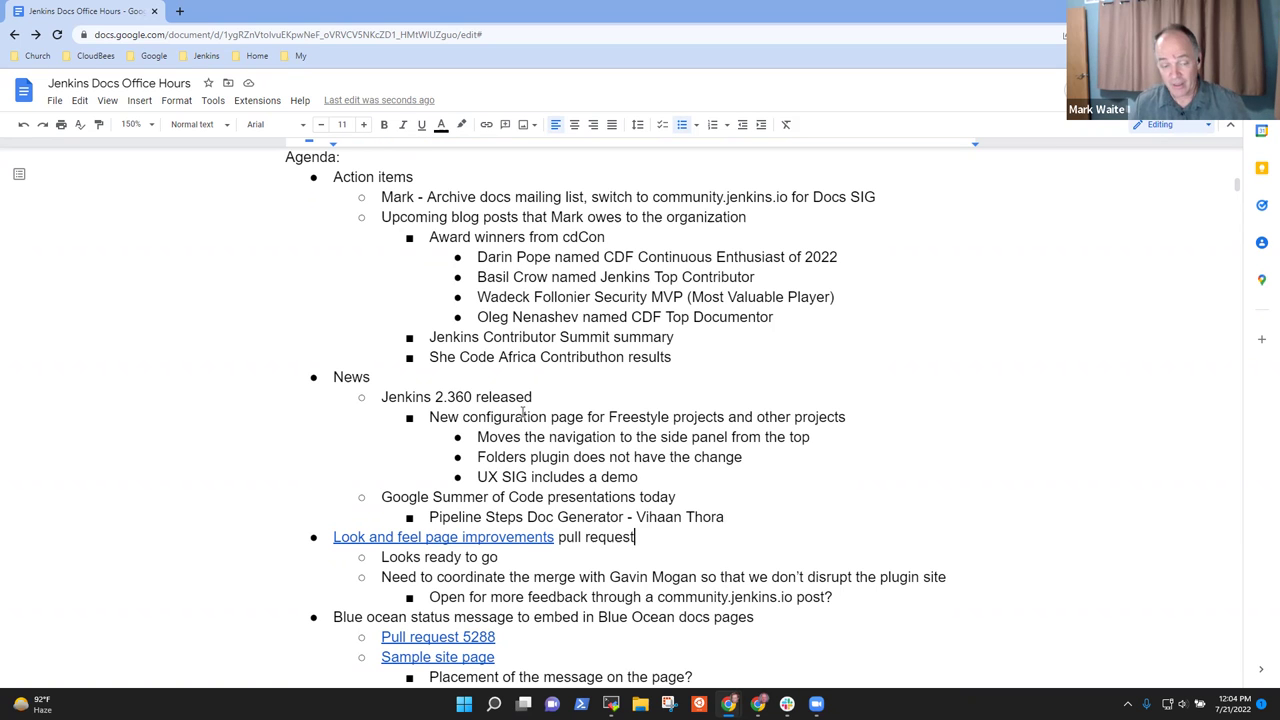
Step: Open the pull request linked from the Look and feel page improvements agenda item
{"action": "scroll", "coordinate": [478, 300], "scroll_direction": "down", "scroll_amount": 3}
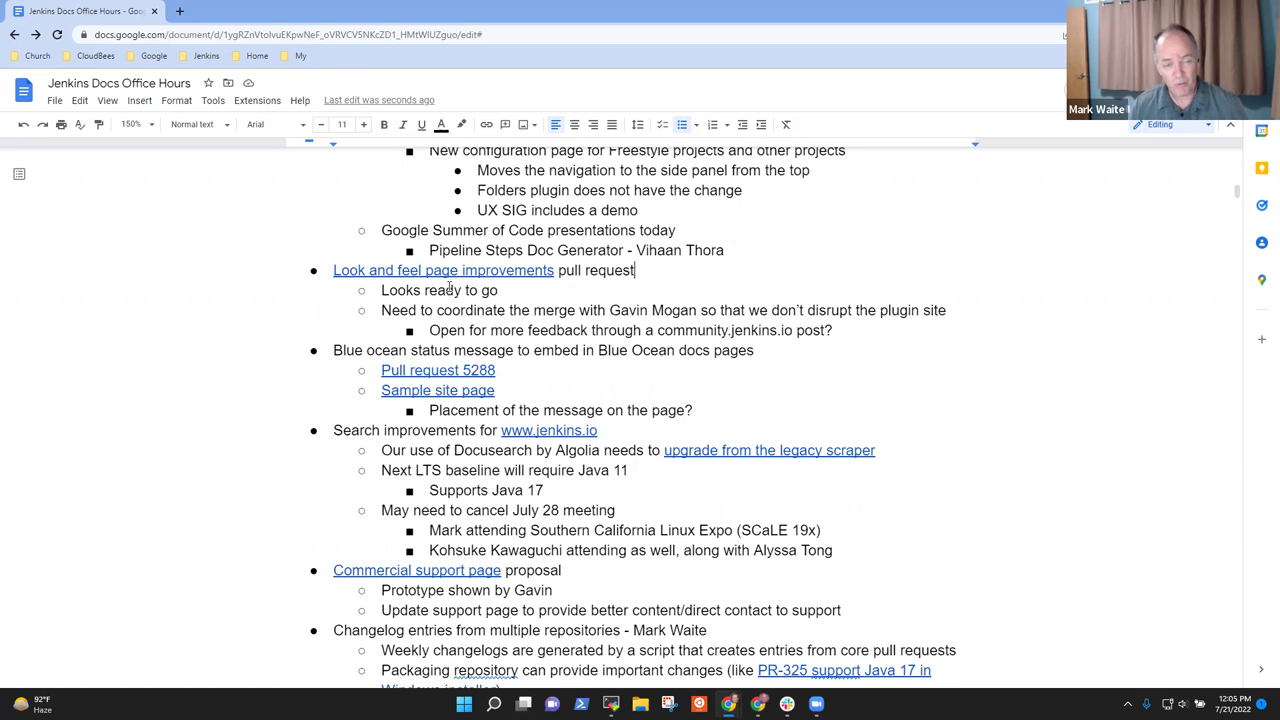
{"action": "left_click", "coordinate": [462, 270]}
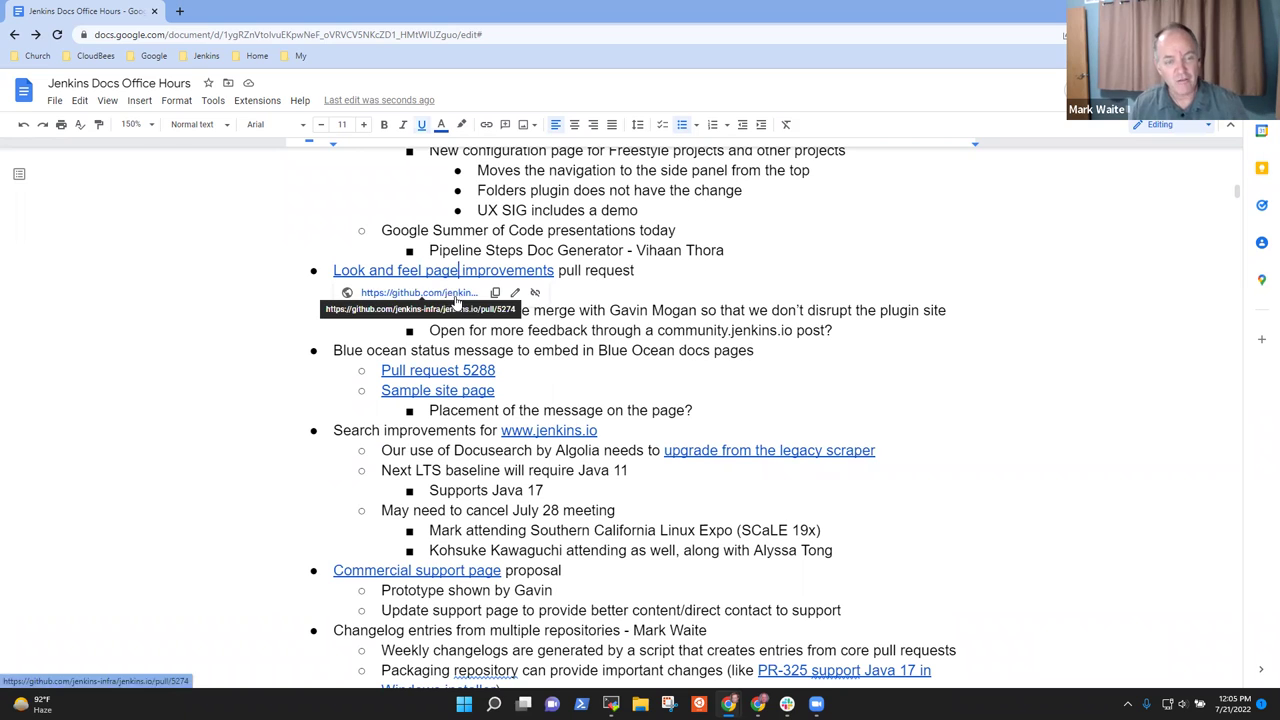
{"action": "left_click", "coordinate": [606, 274]}
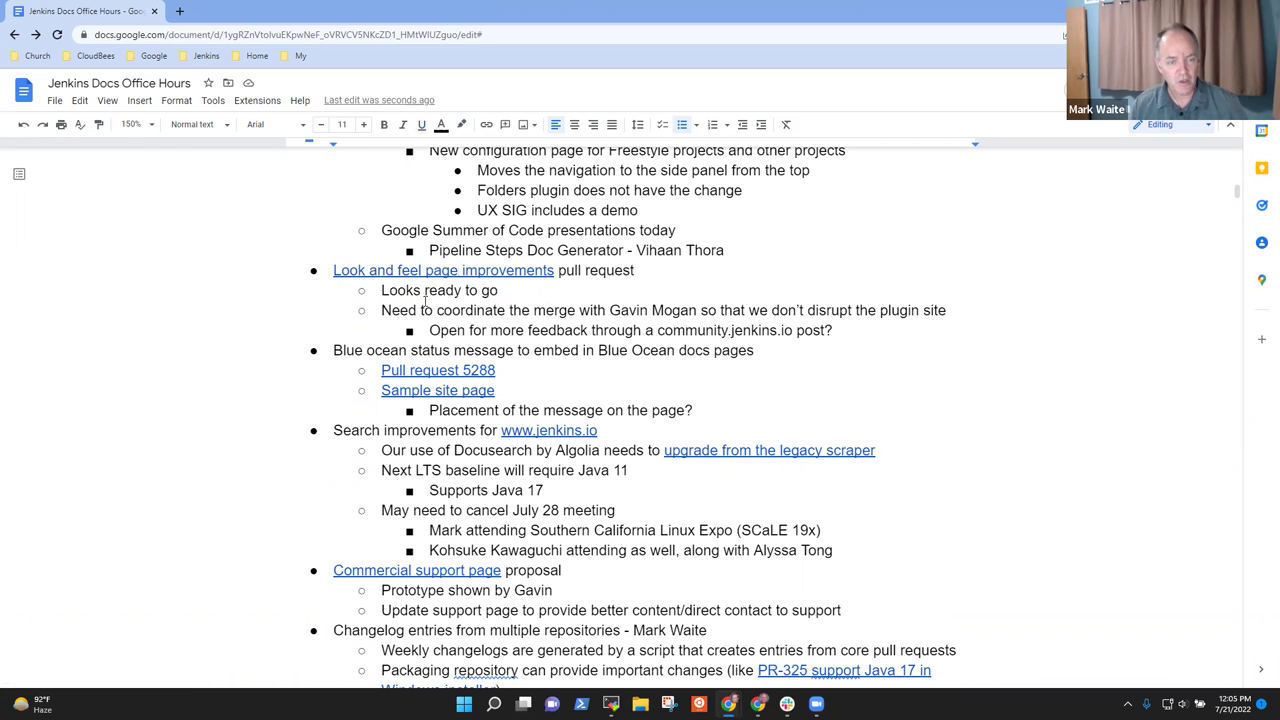
{"action": "left_click", "coordinate": [441, 272]}
{"action": "left_click", "coordinate": [445, 293]}
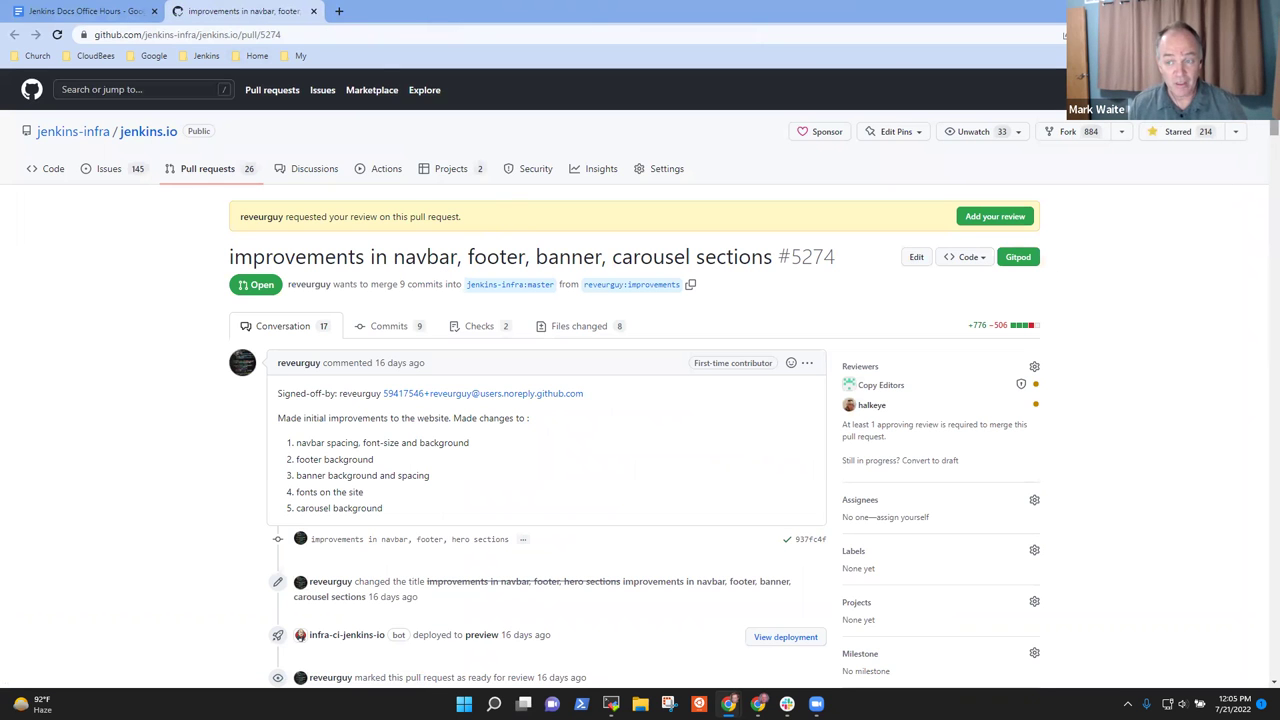
Step: Open the latest preview deployment of pull request 5274, ignoring the browser's fake-site warning
{"action": "scroll", "coordinate": [640, 400], "scroll_direction": "down", "scroll_amount": 20}
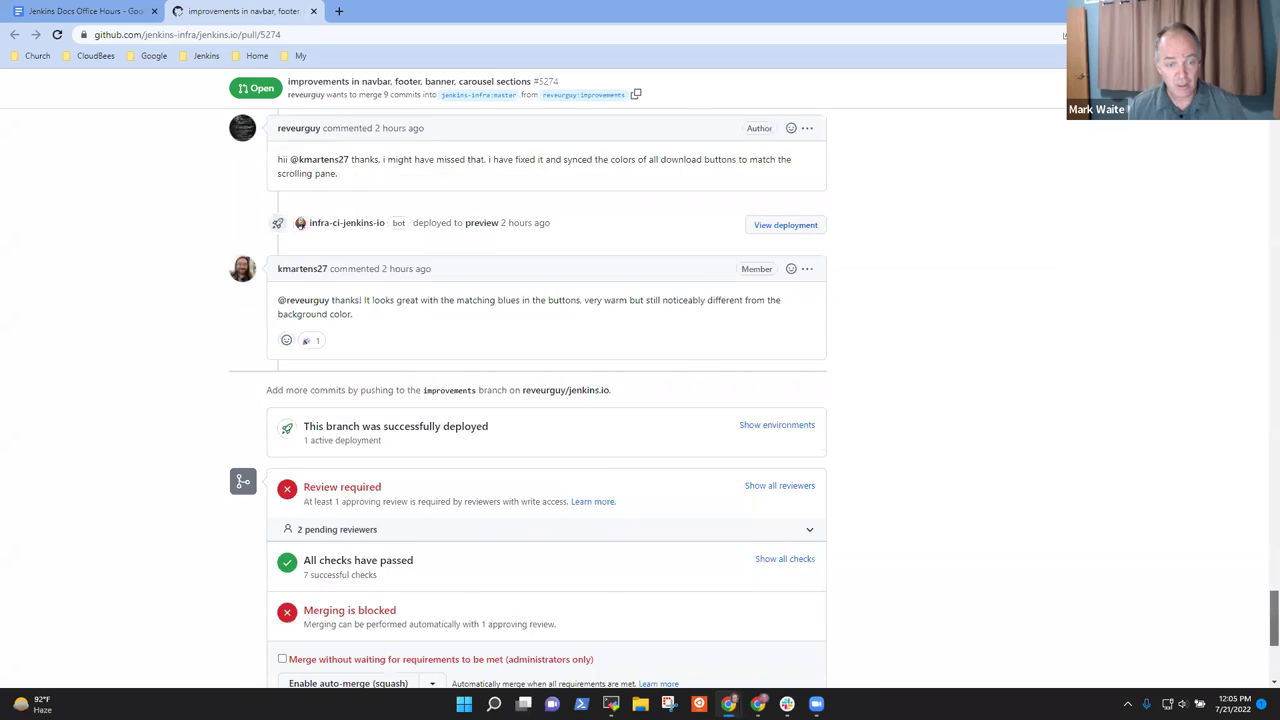
{"action": "scroll", "coordinate": [886, 598], "scroll_direction": "up", "scroll_amount": 3}
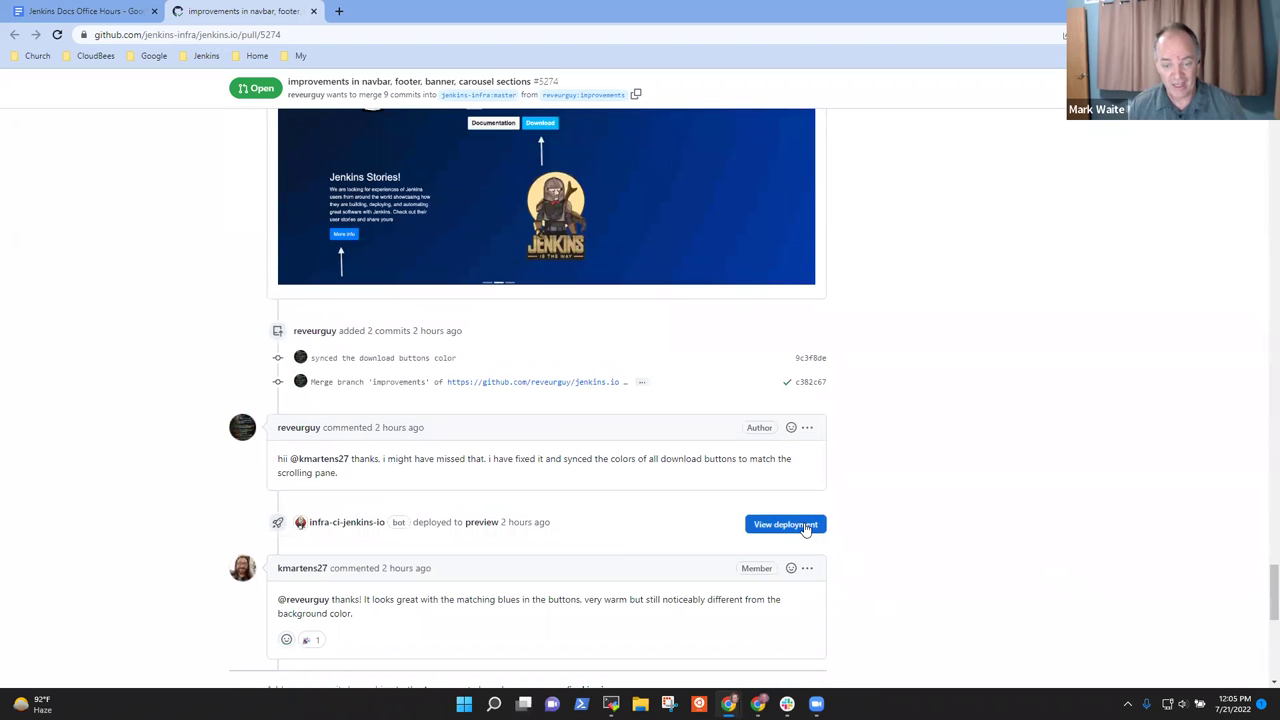
{"action": "left_click", "coordinate": [806, 527]}
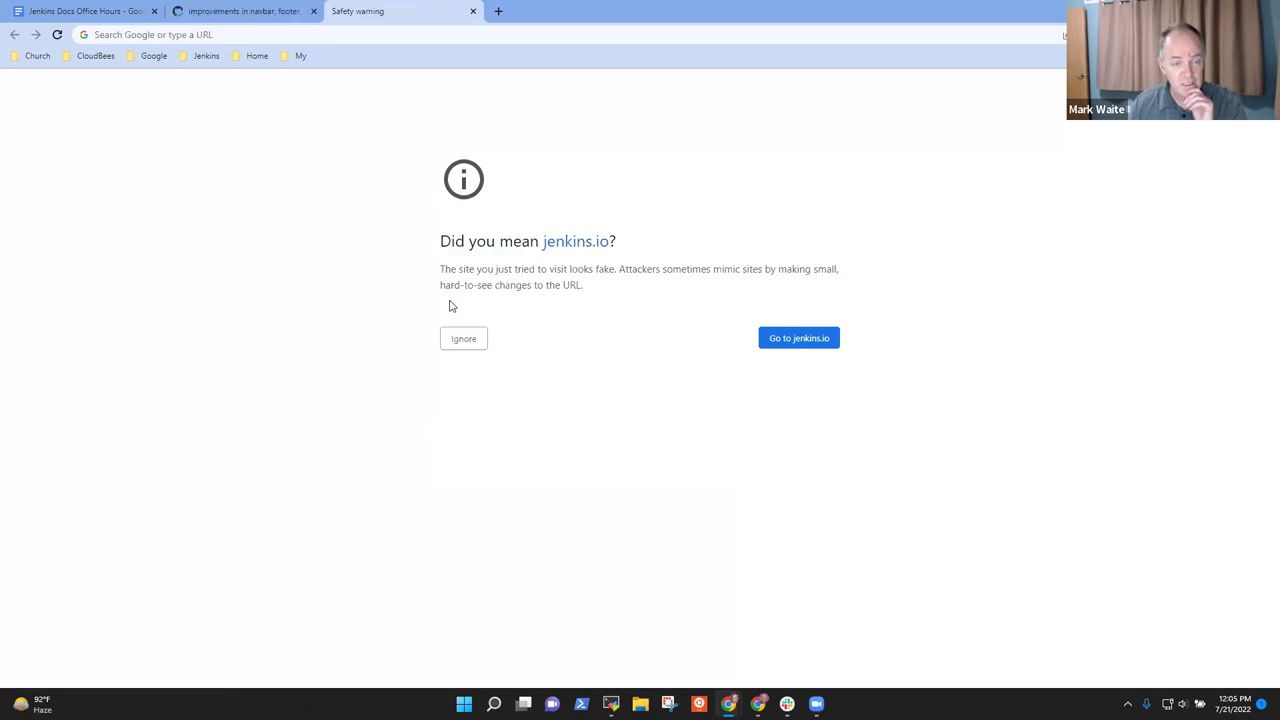
{"action": "left_click", "coordinate": [474, 340]}
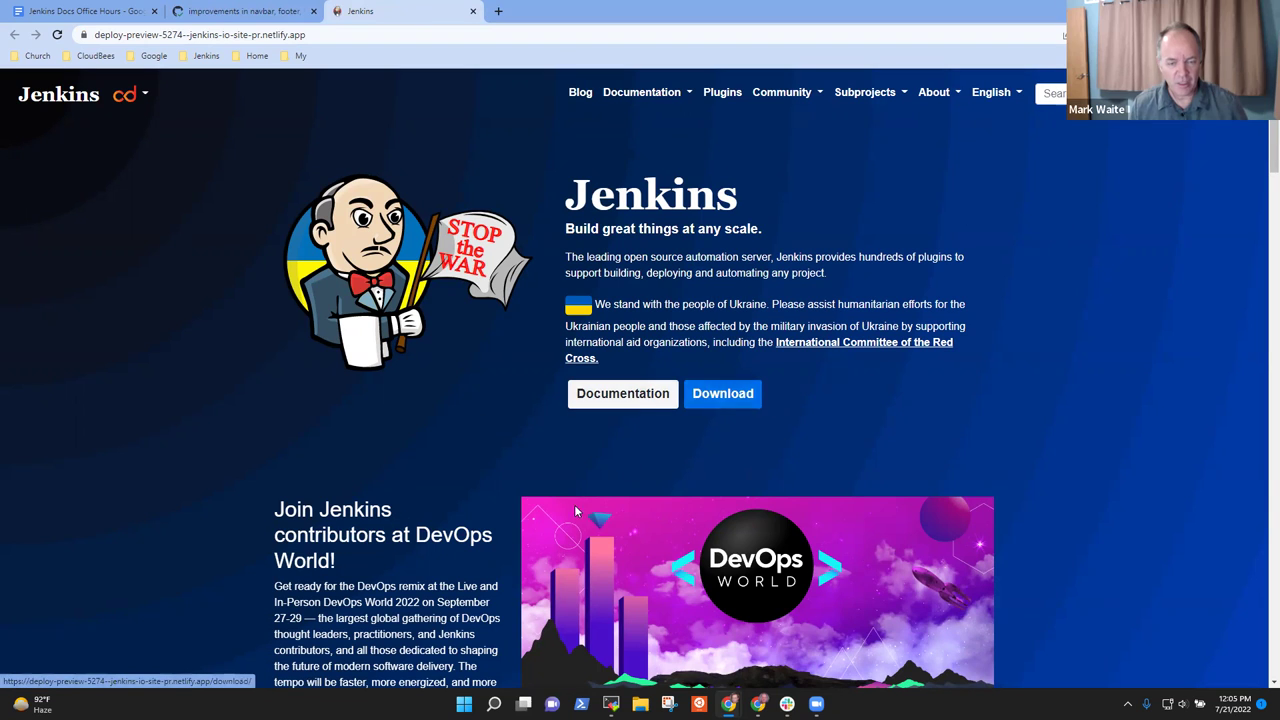
Step: Review the redesigned home page in the preview, including the Jenkins Stories and Participate and Contribute carousel slides
{"action": "scroll", "coordinate": [580, 514], "scroll_direction": "down", "scroll_amount": 3}
{"action": "scroll", "coordinate": [700, 510], "scroll_direction": "up", "scroll_amount": 3}
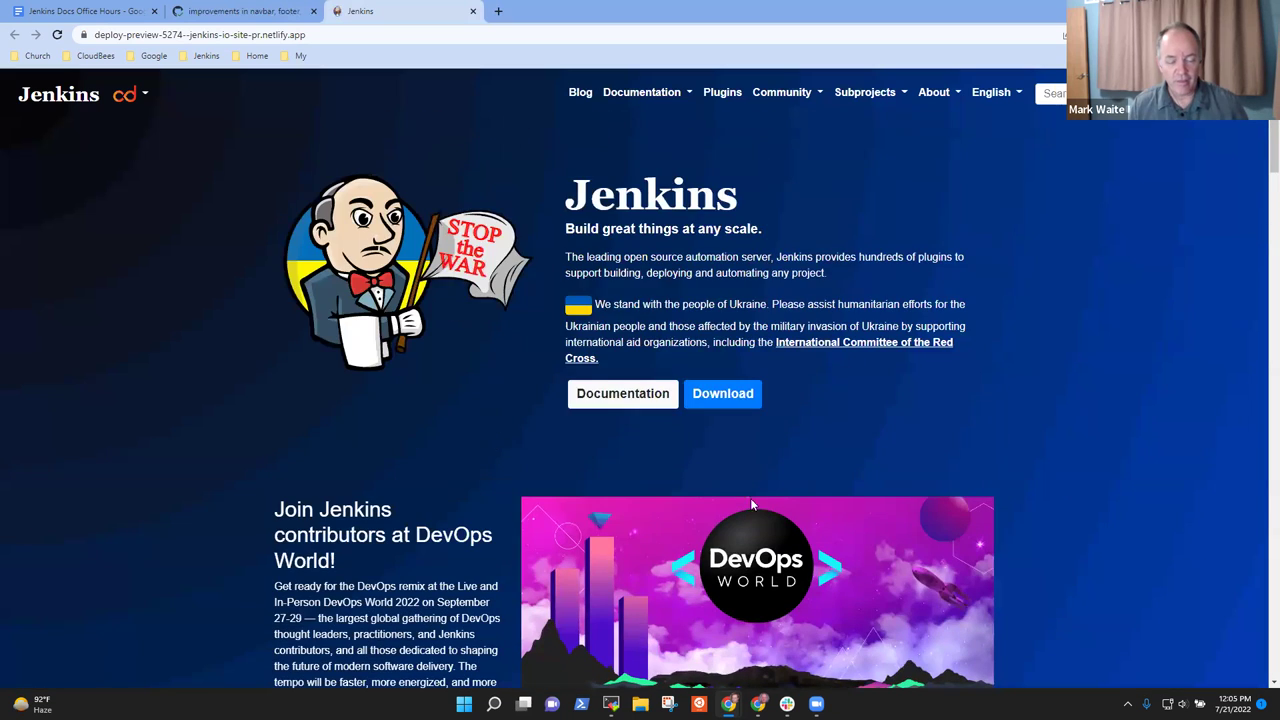
{"action": "scroll", "coordinate": [690, 580], "scroll_direction": "down", "scroll_amount": 2}
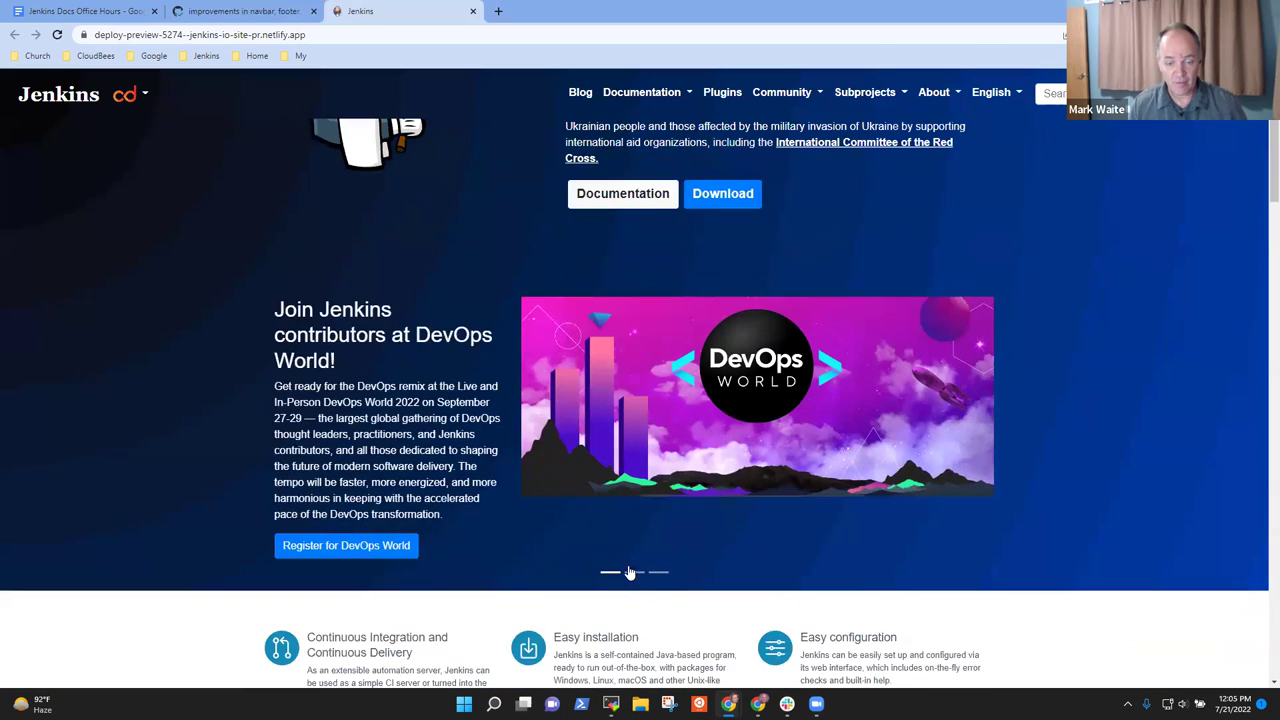
{"action": "left_click", "coordinate": [632, 572]}
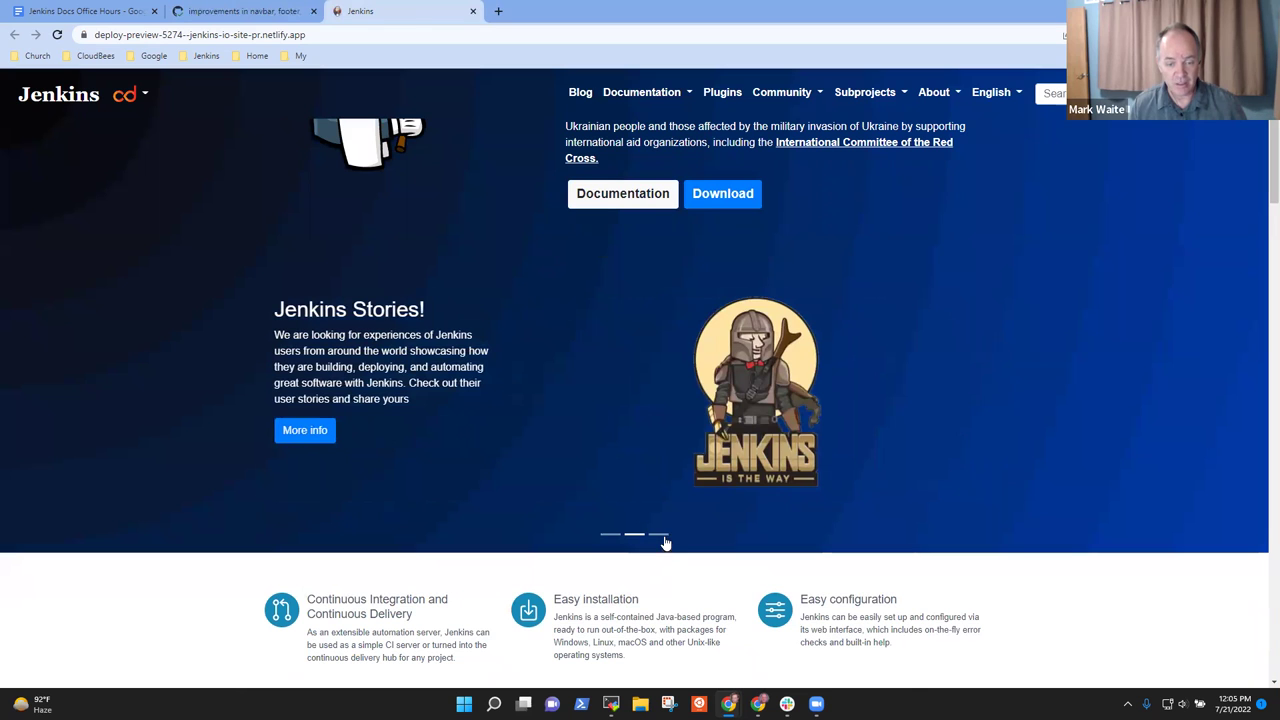
{"action": "left_click", "coordinate": [661, 537]}
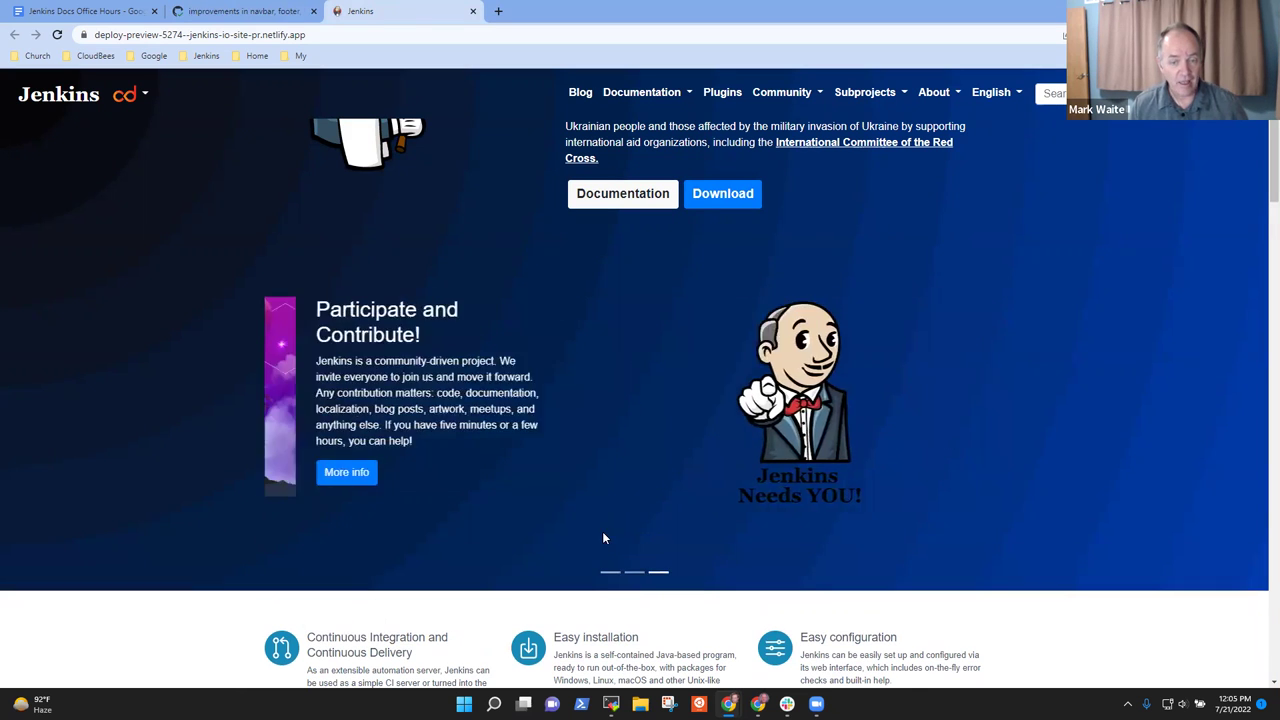
{"action": "scroll", "coordinate": [632, 430], "scroll_direction": "up", "scroll_amount": 2}
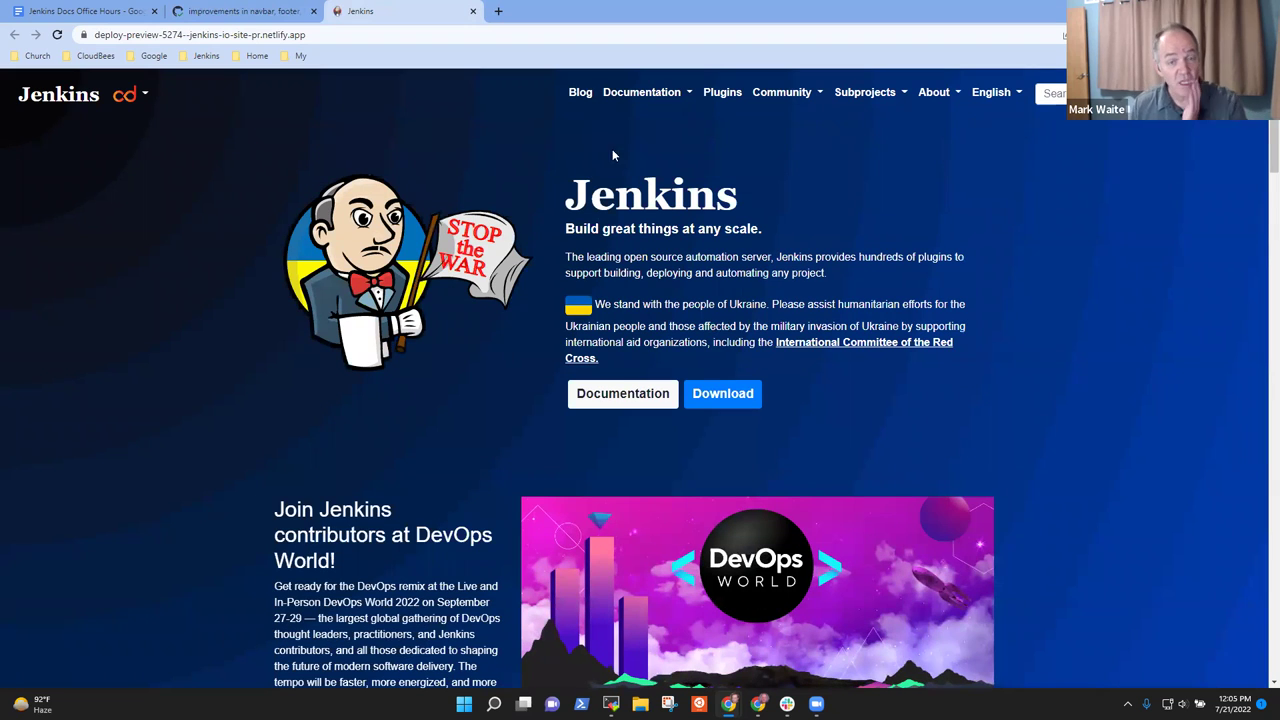
Step: Check the Plugins page and the Installing Jenkins documentation page for comparison, and return to the preview home page
{"action": "left_click", "coordinate": [724, 97]}
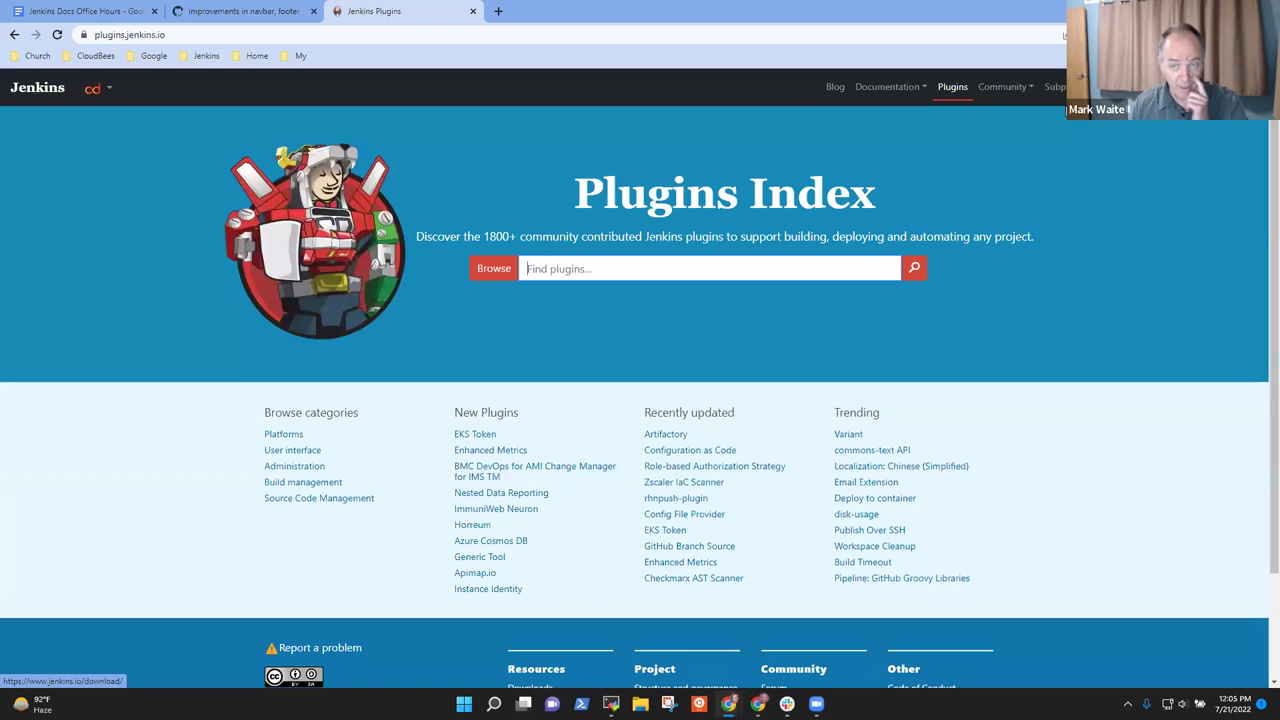
{"action": "left_click", "coordinate": [887, 88]}
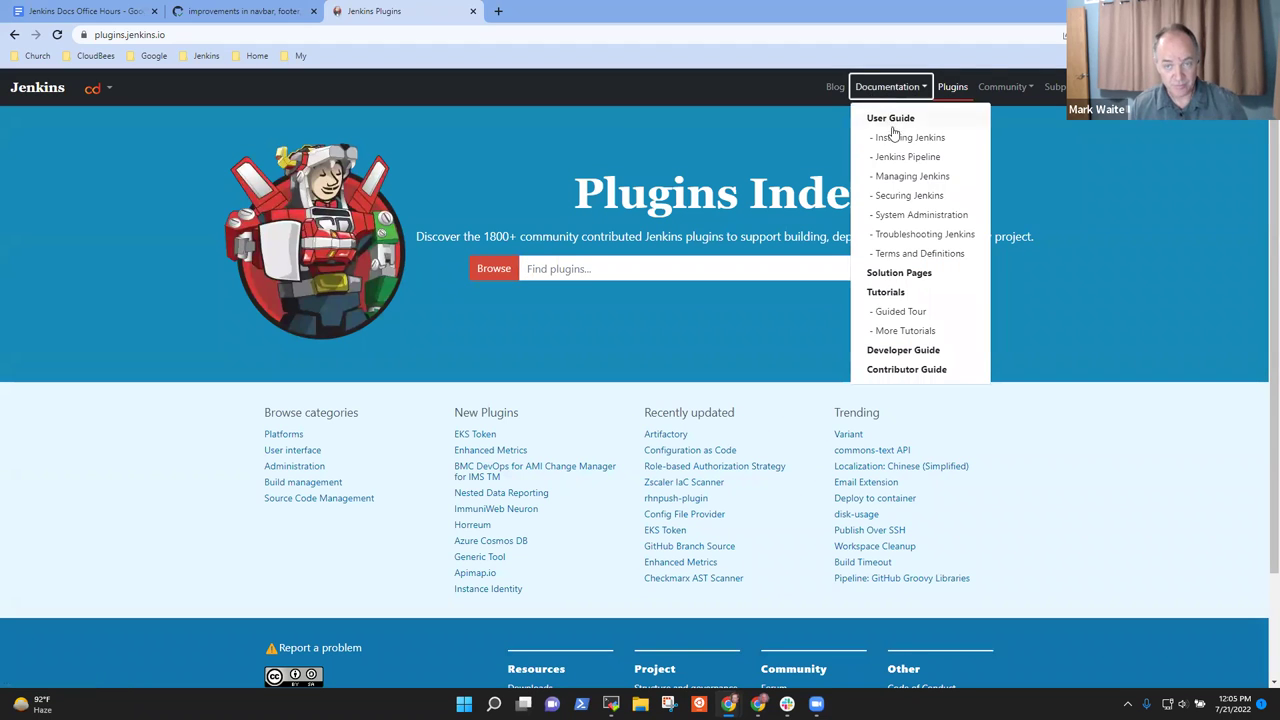
{"action": "left_click", "coordinate": [893, 137]}
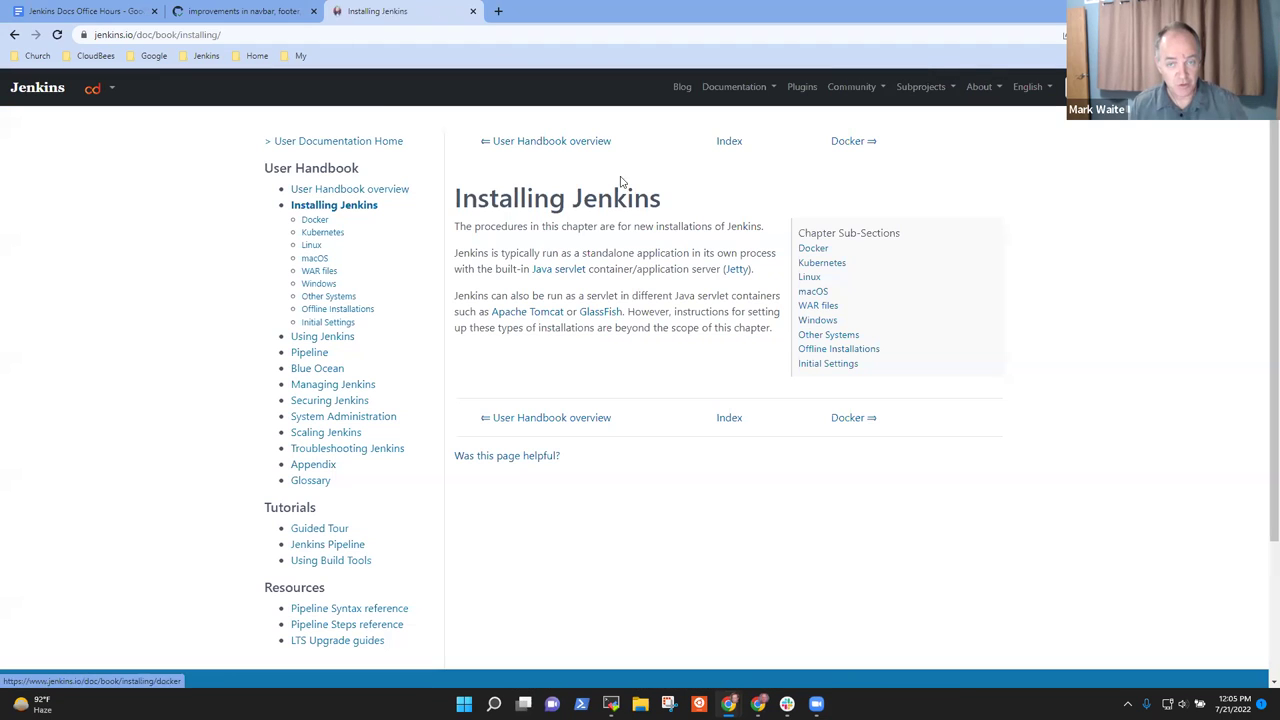
{"action": "left_click", "coordinate": [14, 35]}
{"action": "left_click", "coordinate": [14, 35]}
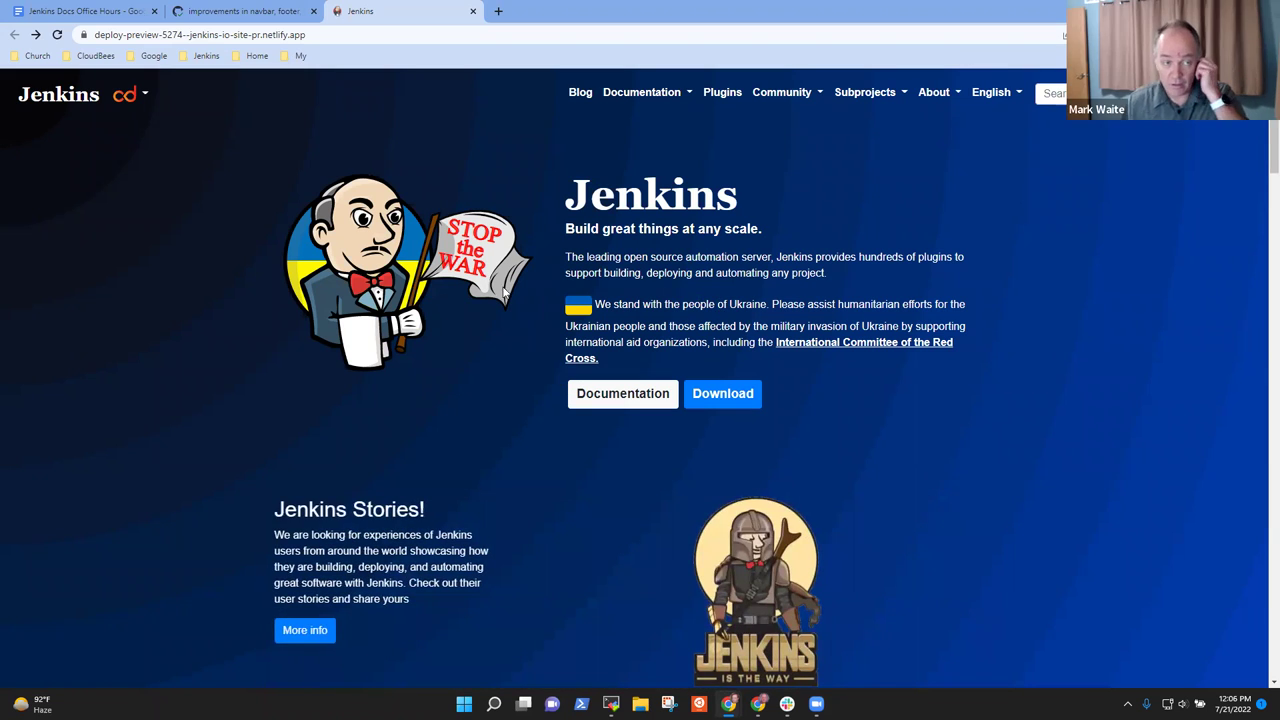
Step: In the meeting notes, add a bullet below the community.jenkins.io post question answering yes and calling for coordination with the named colleague on the final merge
{"action": "left_click", "coordinate": [108, 12]}
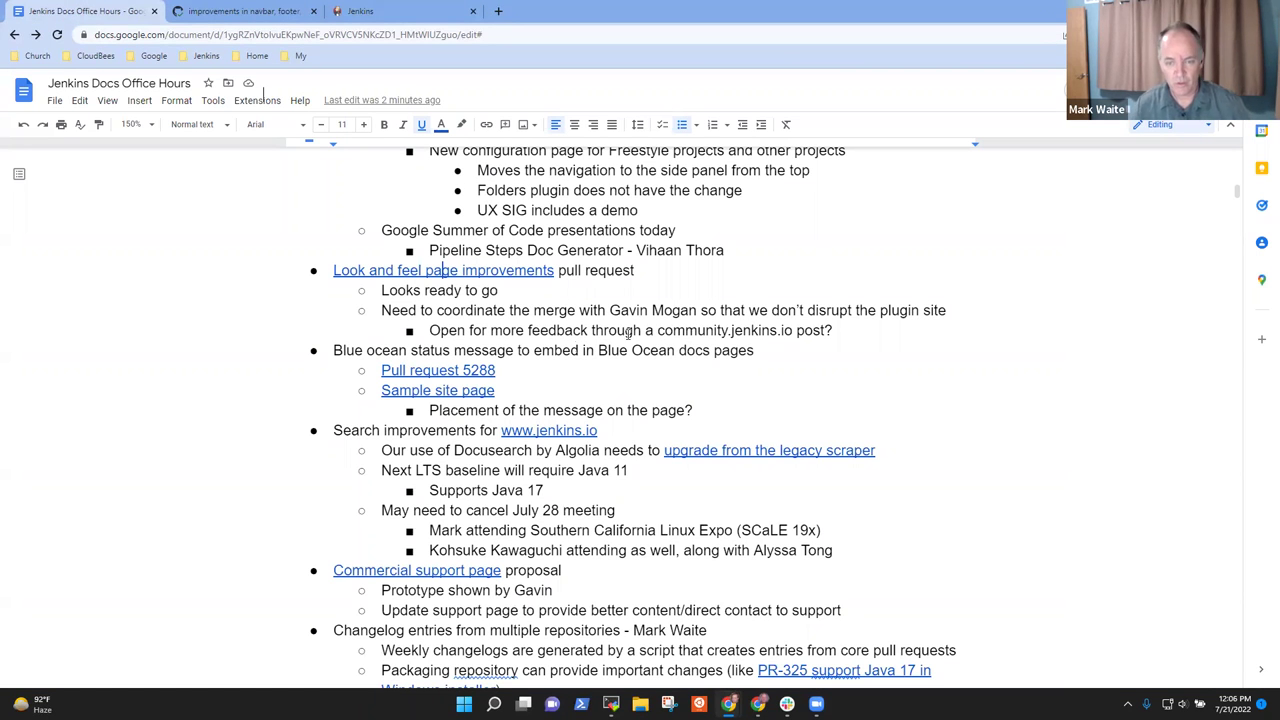
{"action": "left_click", "coordinate": [850, 328]}
{"action": "key", "text": "Return"}
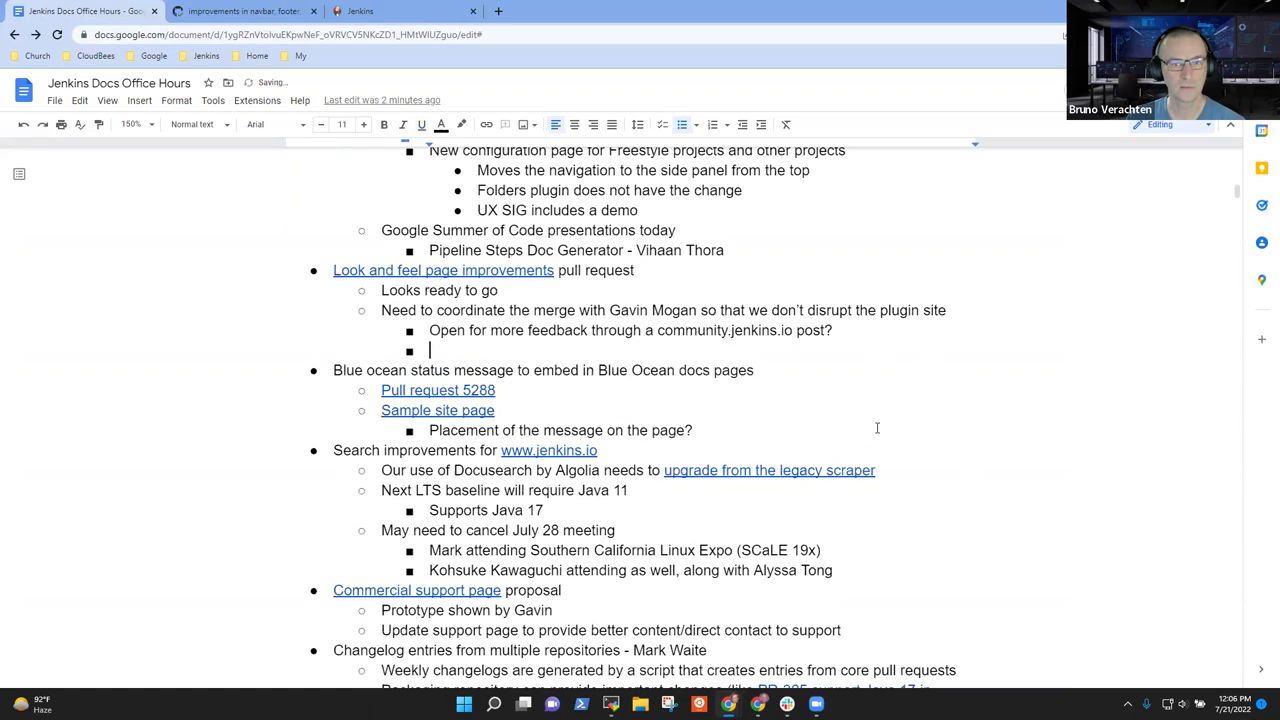
{"action": "type", "text": "Yes"}
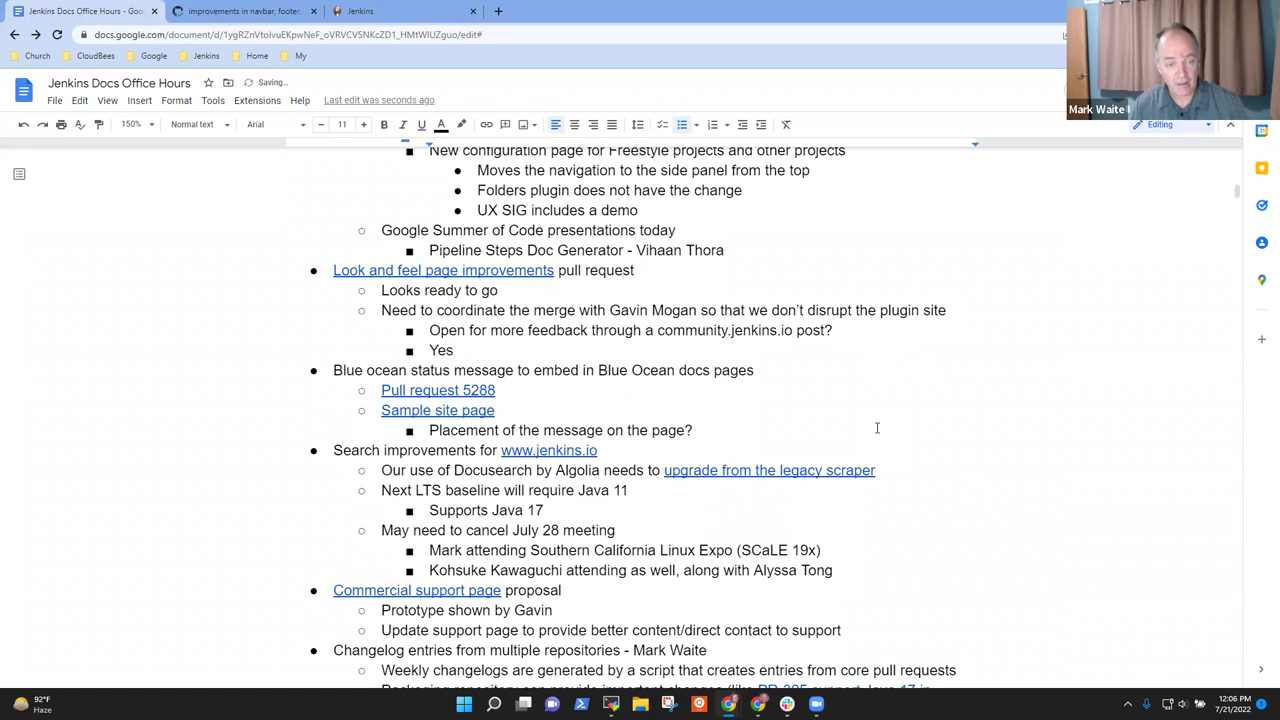
{"action": "type", "text": ", and coordinate with Ga"}
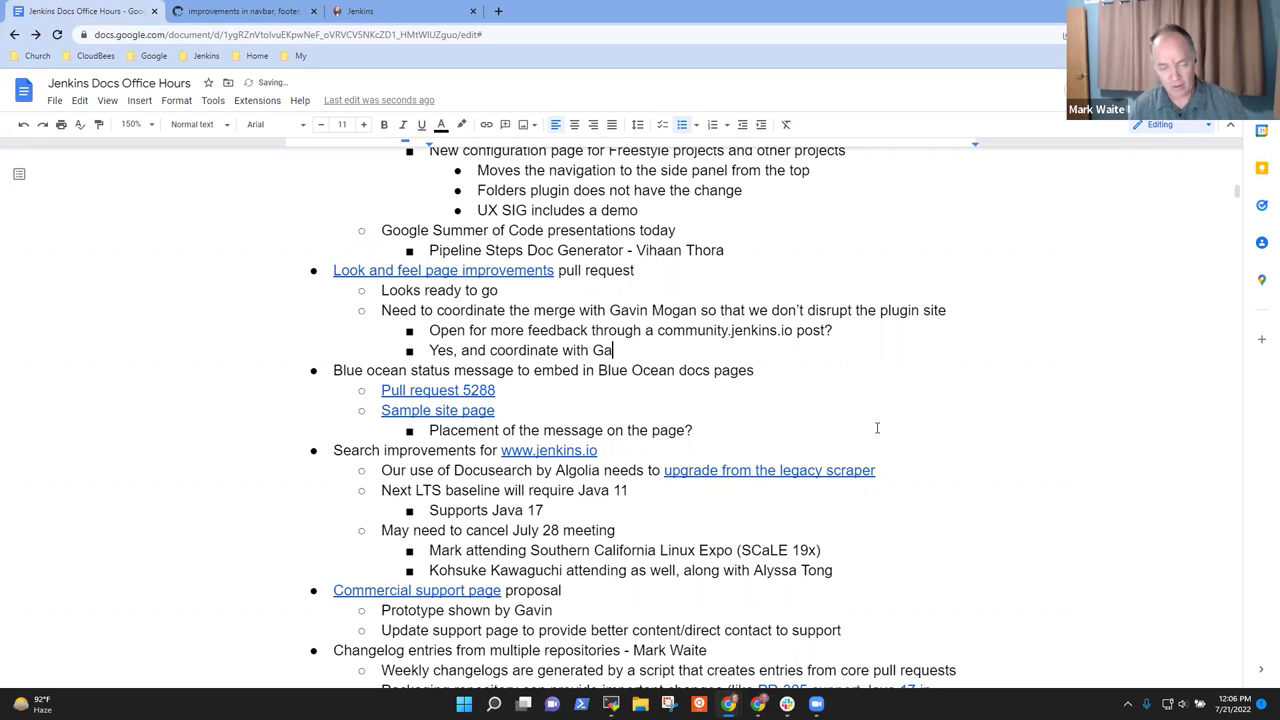
{"action": "type", "text": "vin on the final merge"}
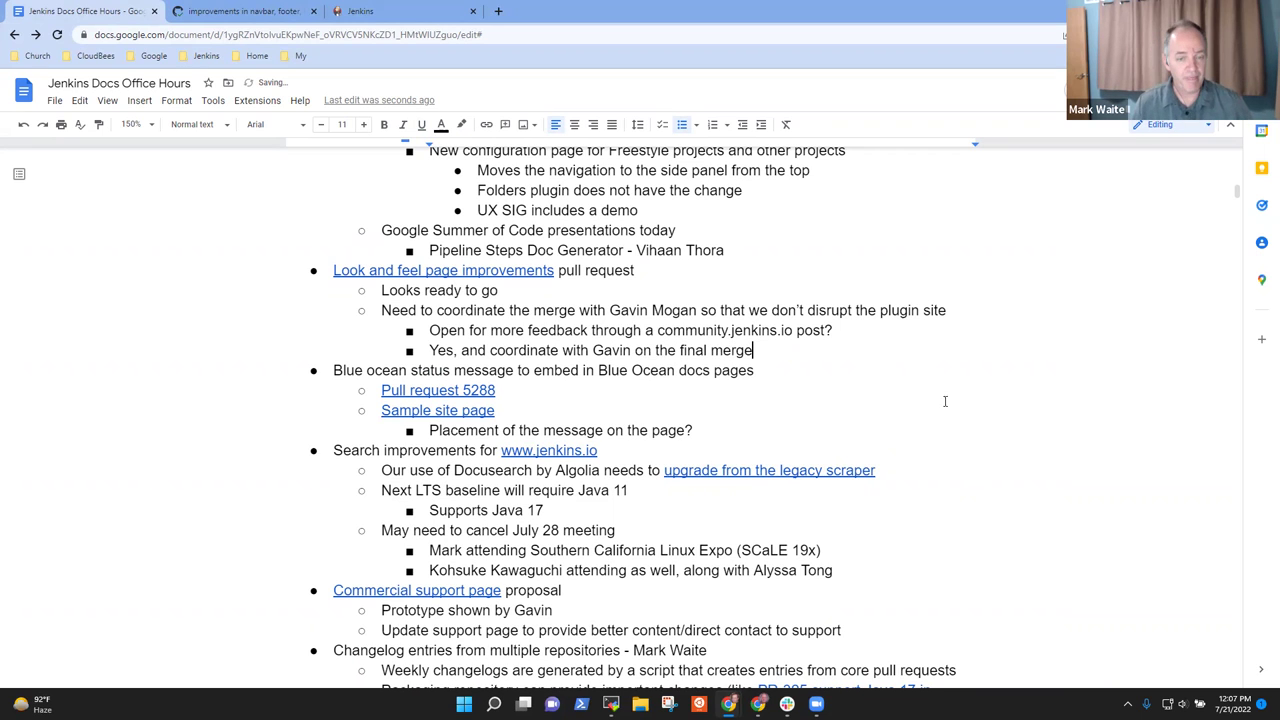
Step: Recheck the preview home page and append a parenthetical to the final merge bullet assigning the task to the host by first name
{"action": "left_click", "coordinate": [380, 11]}
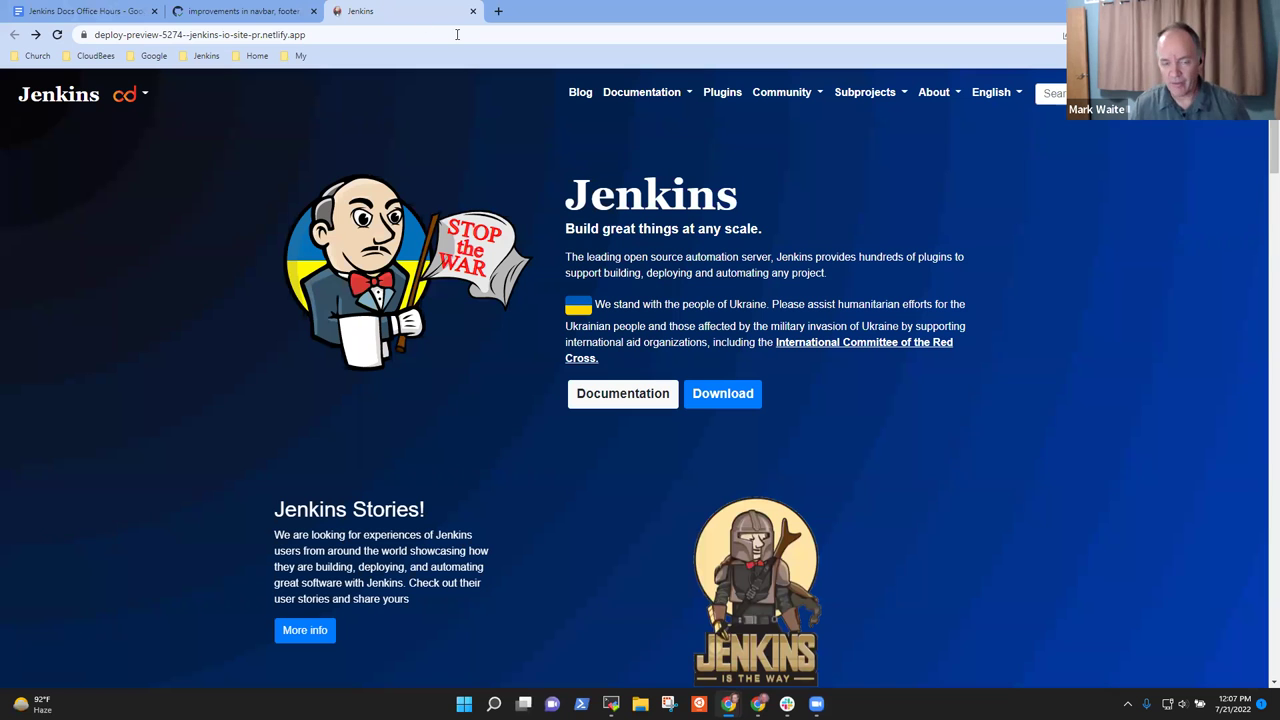
{"action": "left_click", "coordinate": [95, 11]}
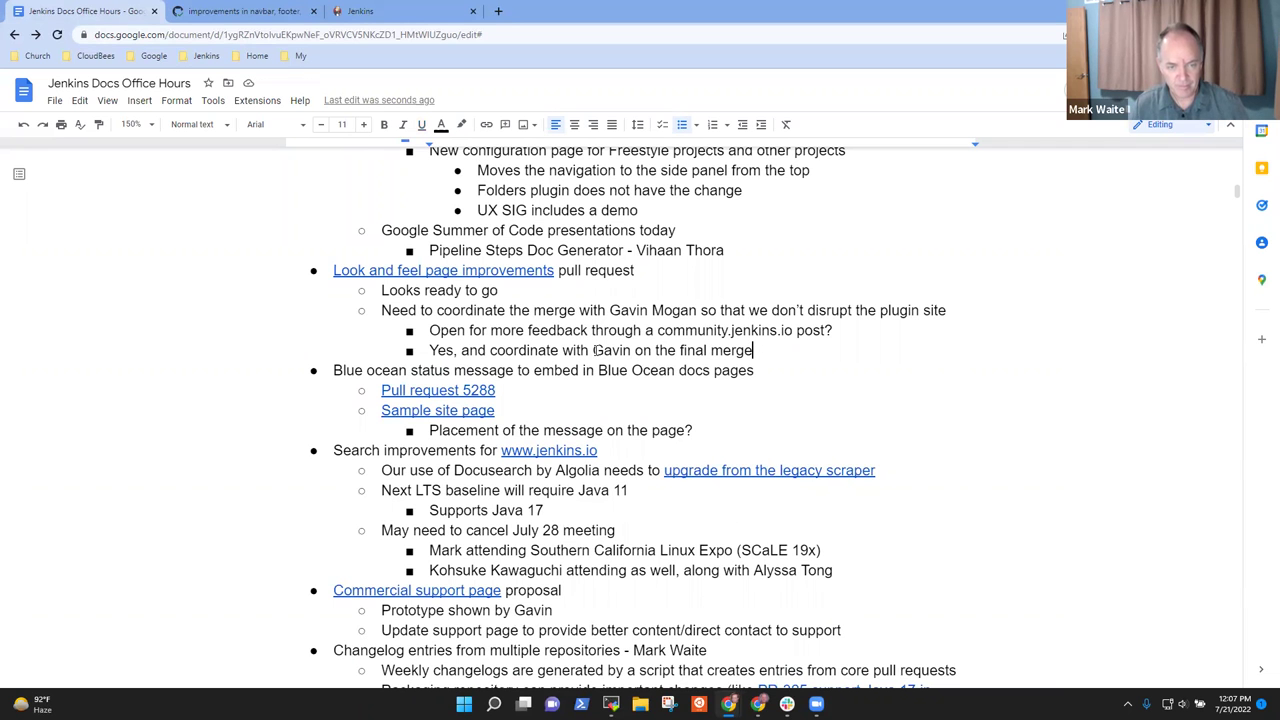
{"action": "type", "text": "(Mark do it)"}
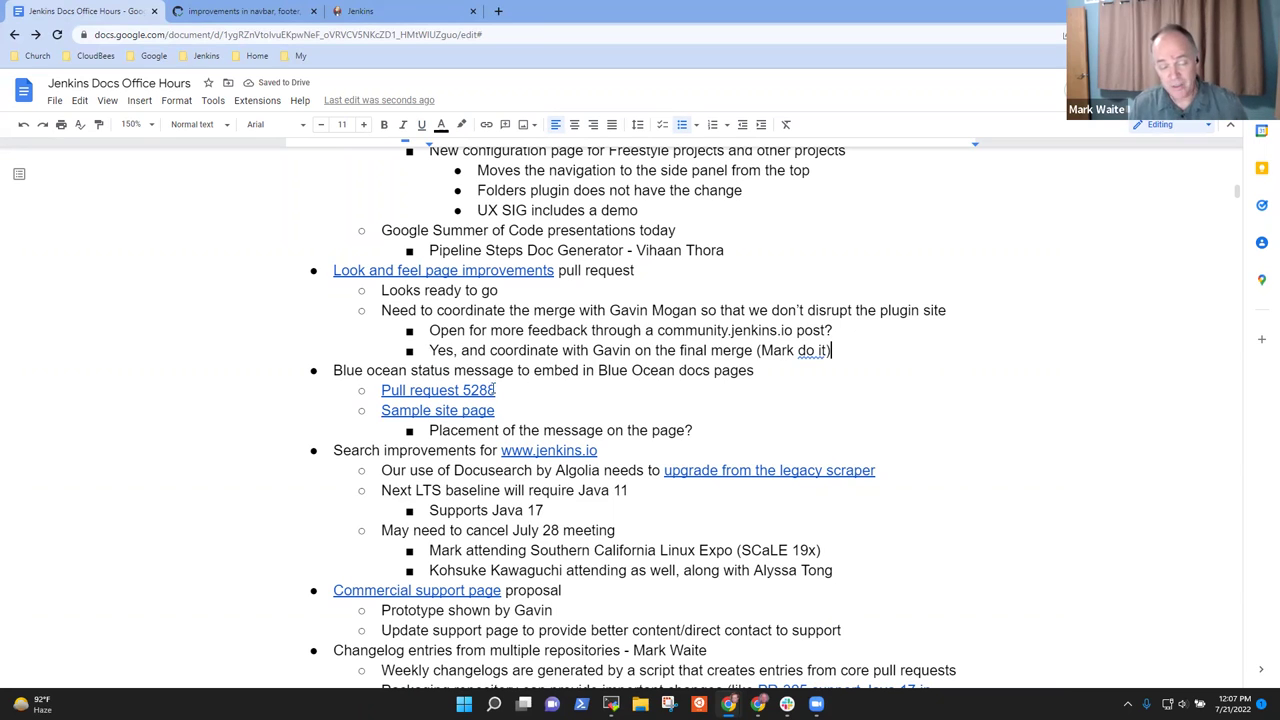
Step: Open Pull request 5288 from the Blue Ocean status message item and review its conversation and merge checks
{"action": "left_click", "coordinate": [455, 391]}
{"action": "left_click", "coordinate": [486, 411]}
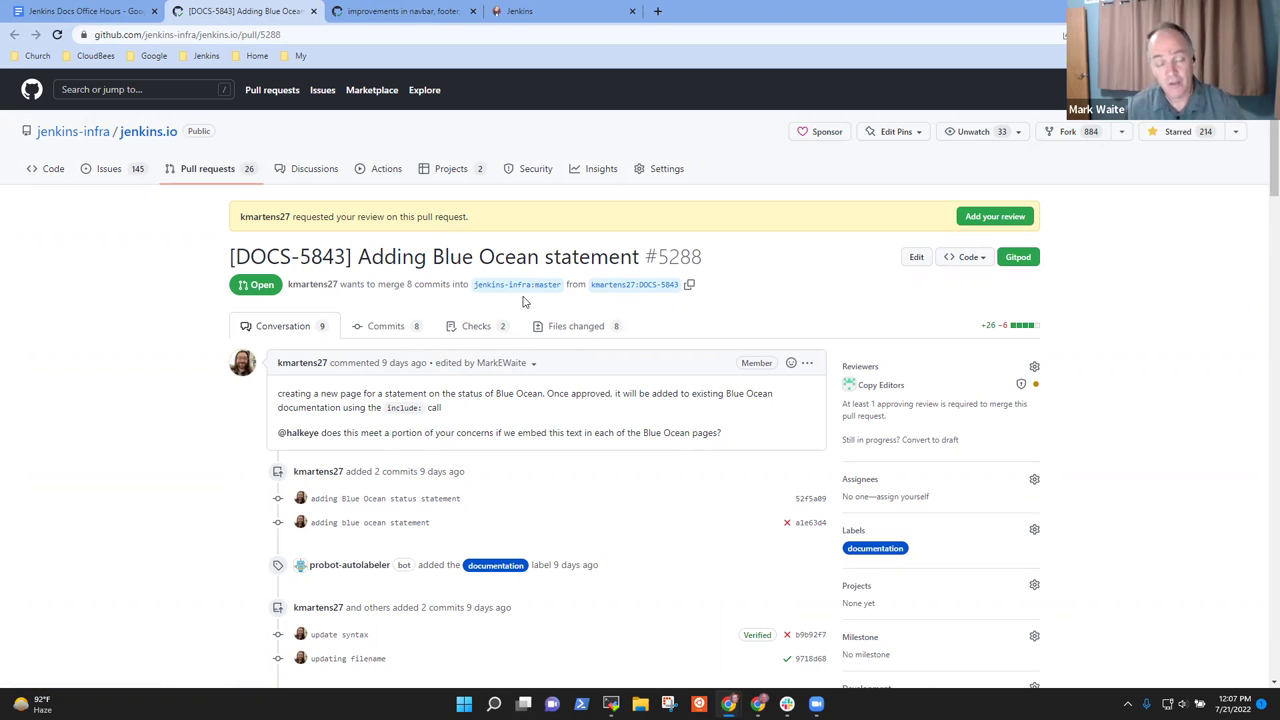
{"action": "scroll", "coordinate": [560, 298], "scroll_direction": "down", "scroll_amount": 10}
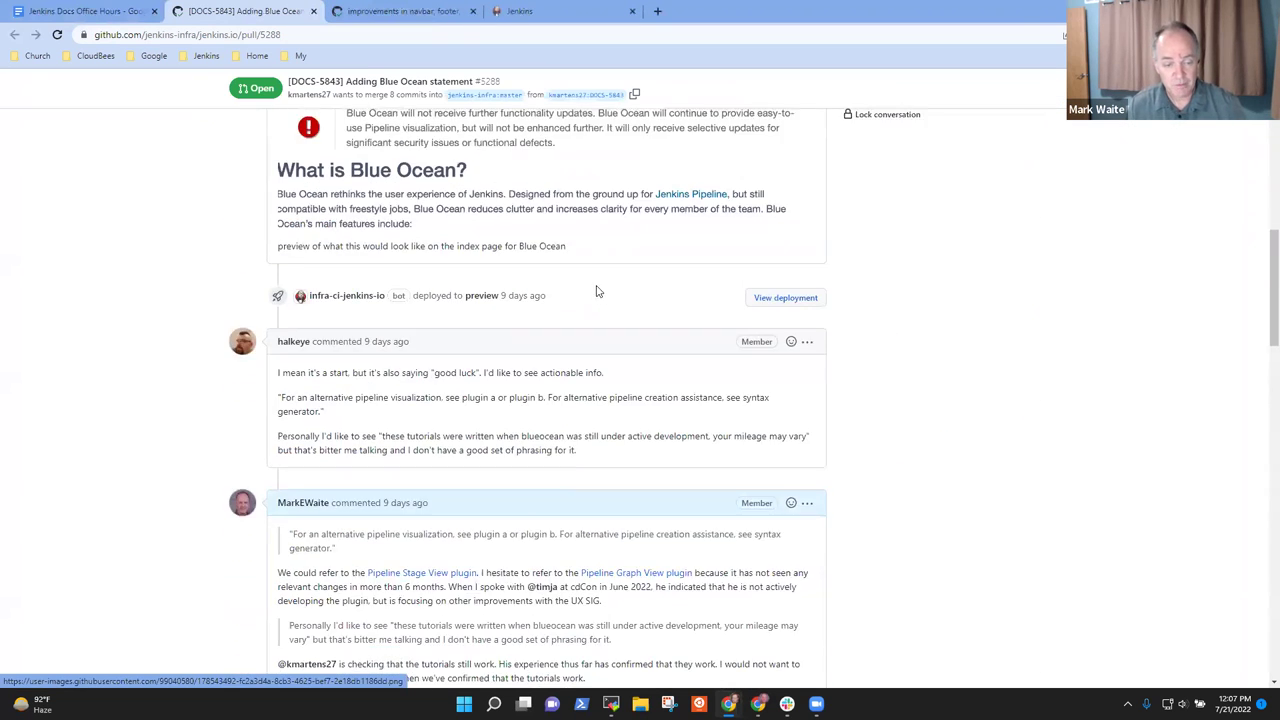
{"action": "scroll", "coordinate": [600, 295], "scroll_direction": "down", "scroll_amount": 15}
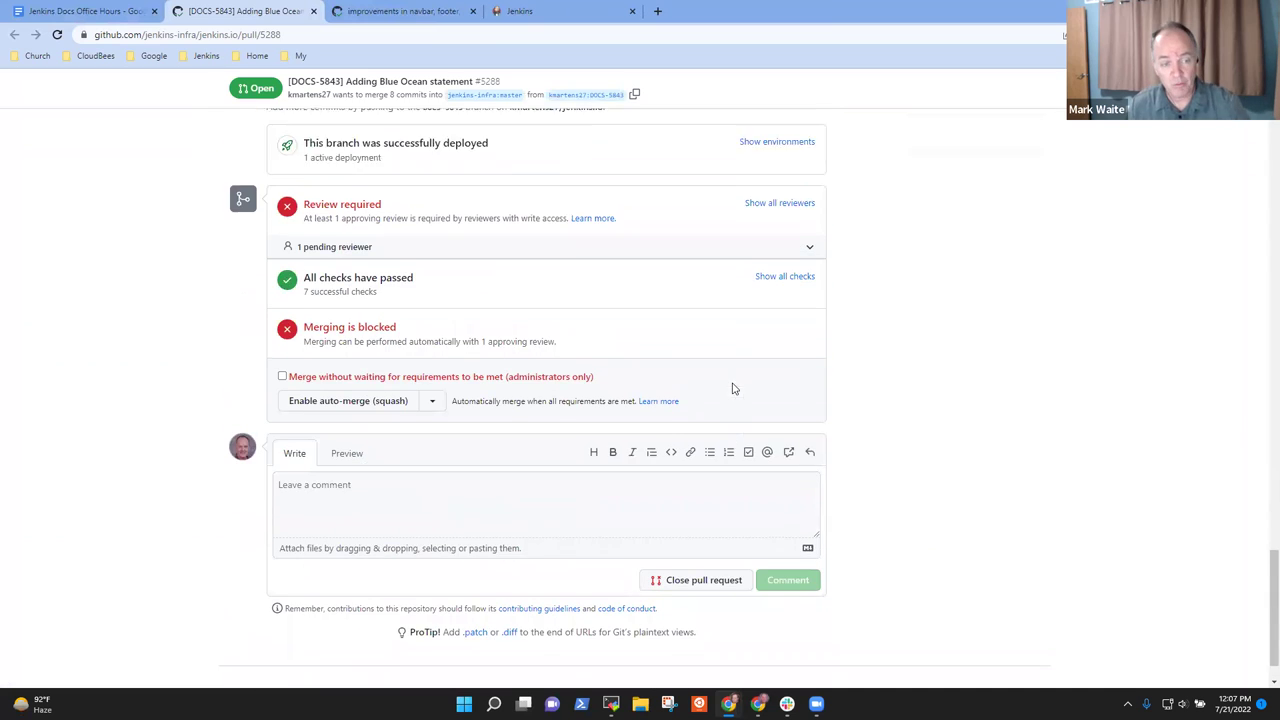
{"action": "scroll", "coordinate": [732, 390], "scroll_direction": "up", "scroll_amount": 5}
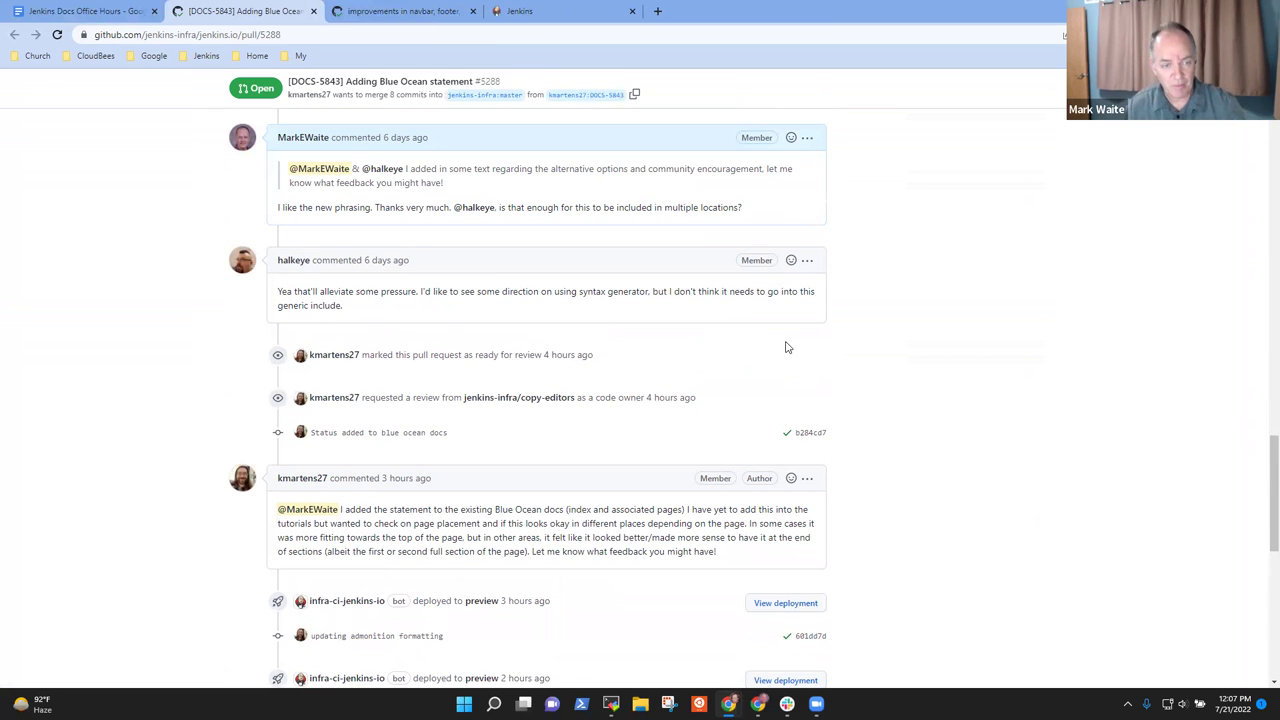
{"action": "scroll", "coordinate": [790, 350], "scroll_direction": "down", "scroll_amount": 5}
{"action": "scroll", "coordinate": [877, 380], "scroll_direction": "up", "scroll_amount": 15}
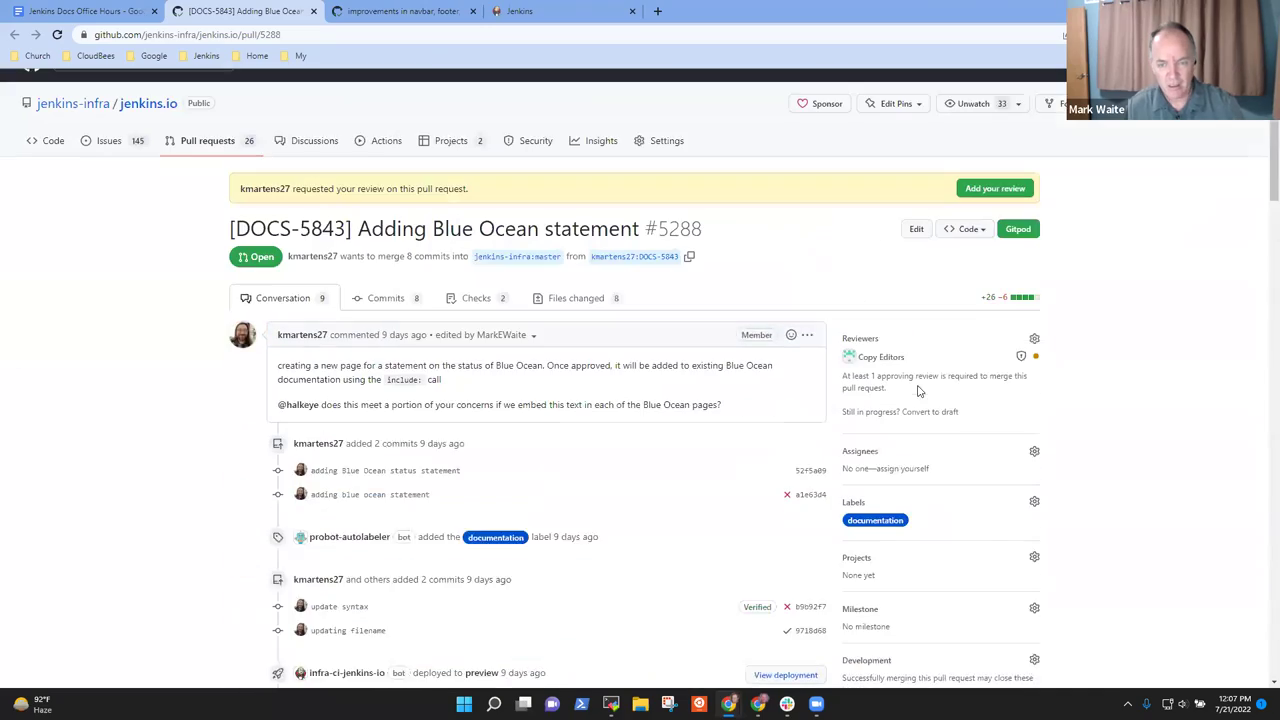
{"action": "scroll", "coordinate": [755, 444], "scroll_direction": "down", "scroll_amount": 5}
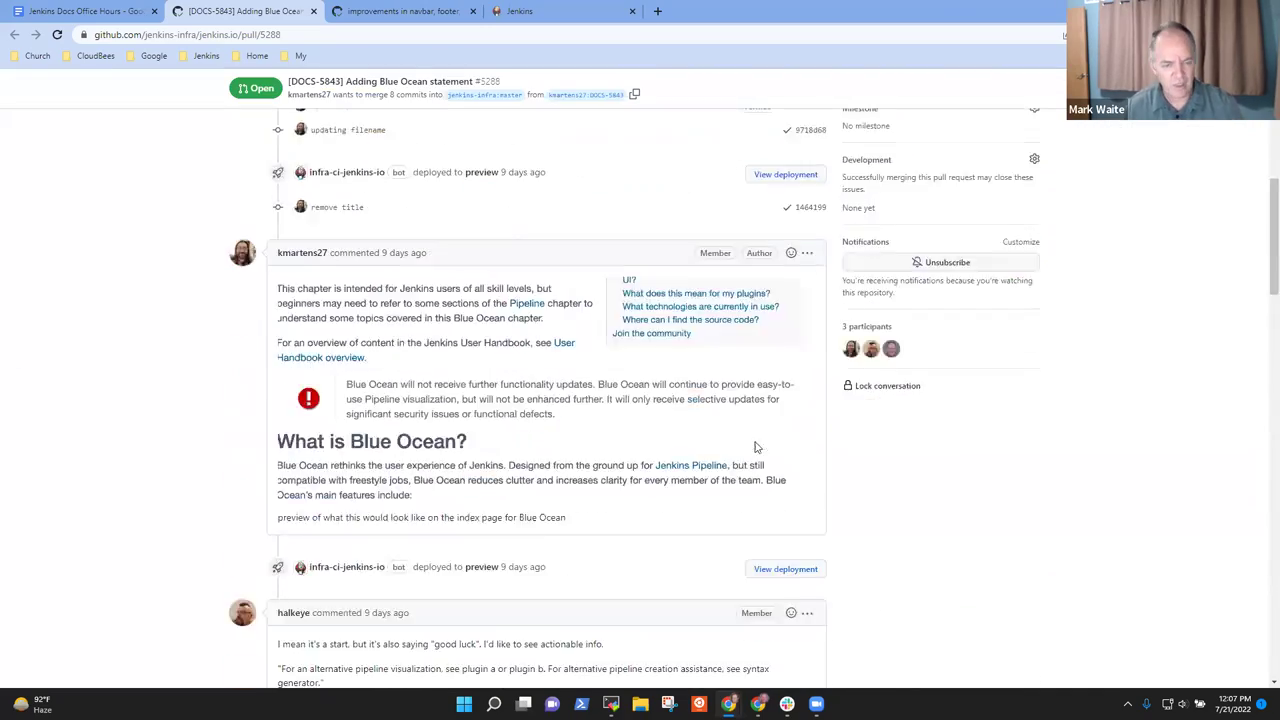
{"action": "scroll", "coordinate": [886, 440], "scroll_direction": "down", "scroll_amount": 15}
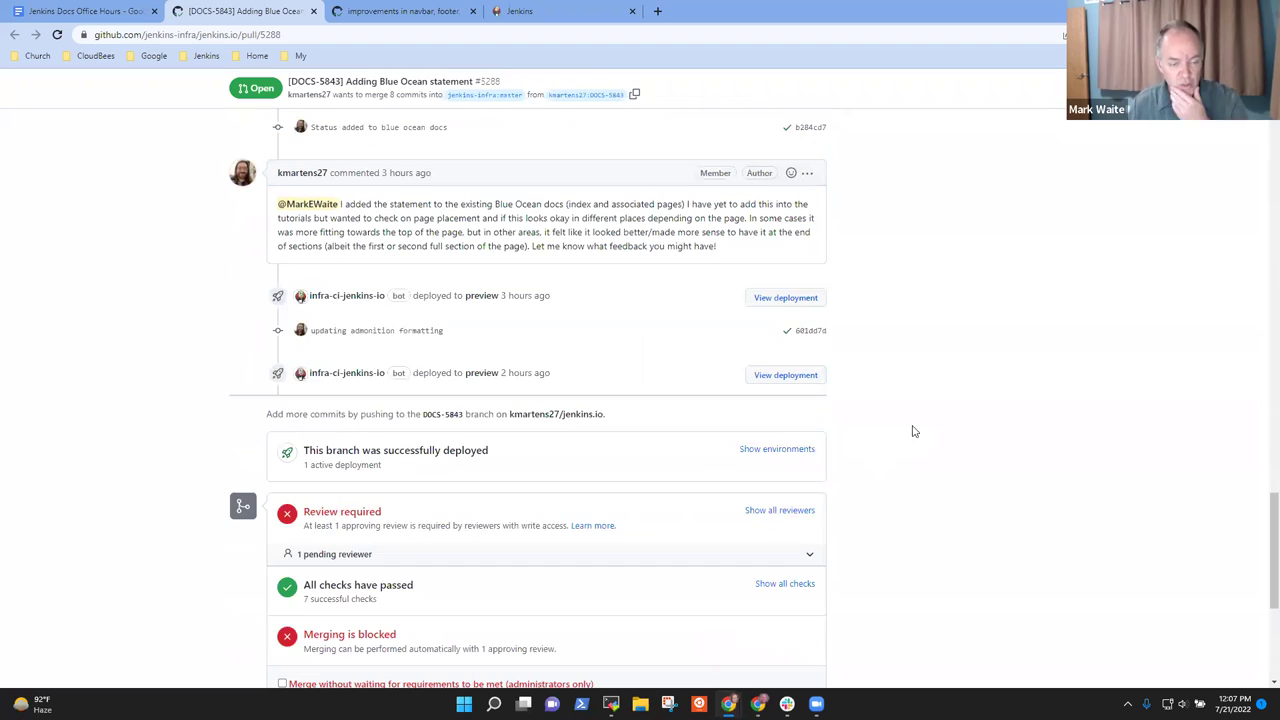
Step: Open the latest preview deployment of pull request 5288 and go to its Installing Jenkins documentation page
{"action": "left_click", "coordinate": [788, 375]}
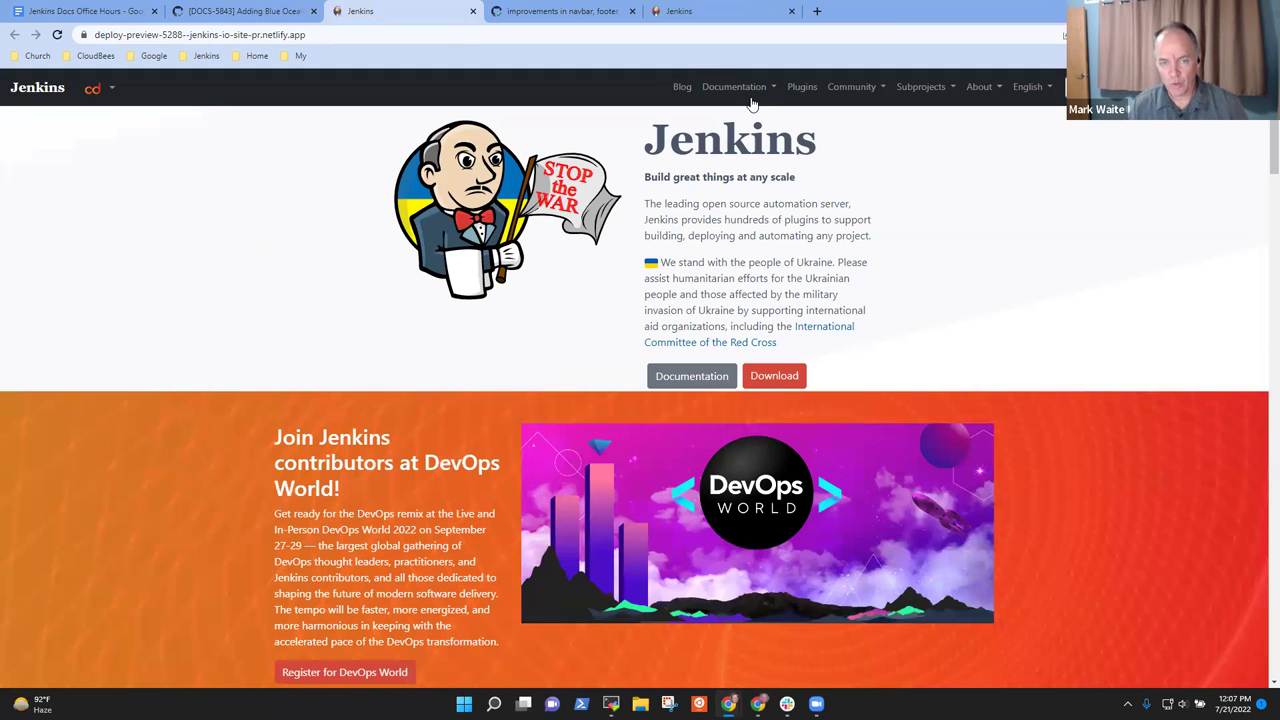
{"action": "left_click", "coordinate": [733, 88]}
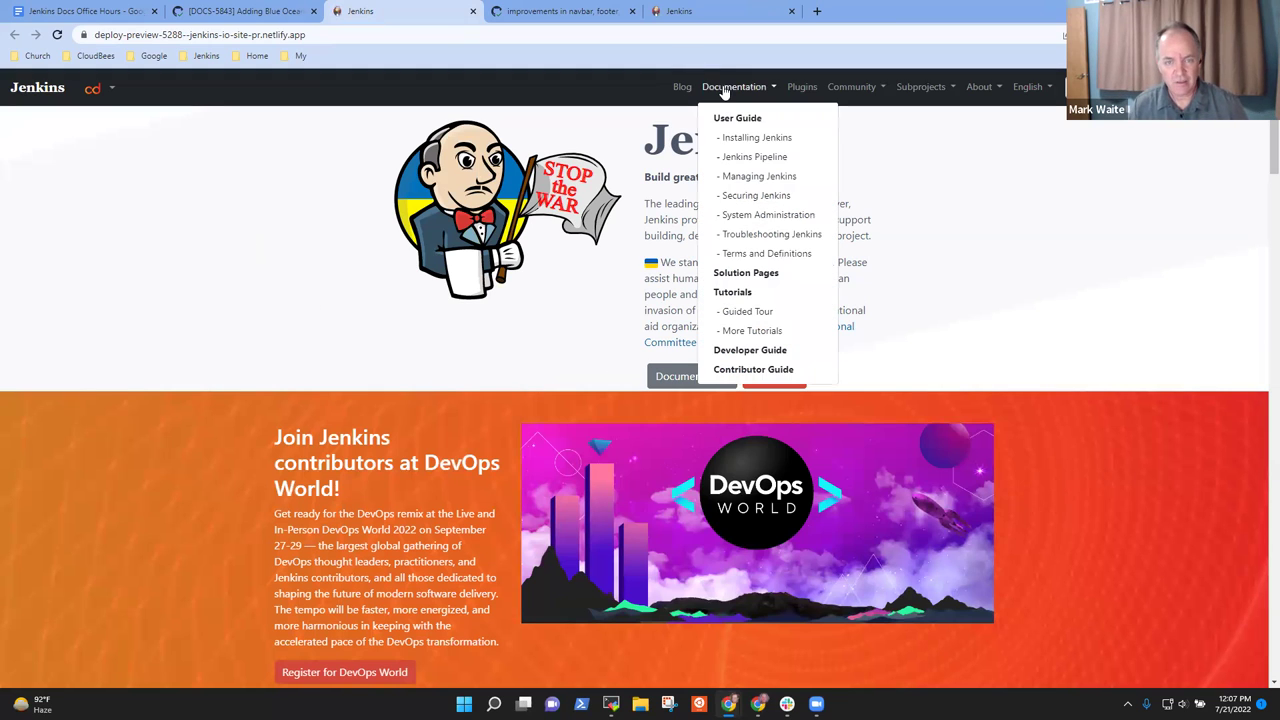
{"action": "left_click", "coordinate": [754, 138]}
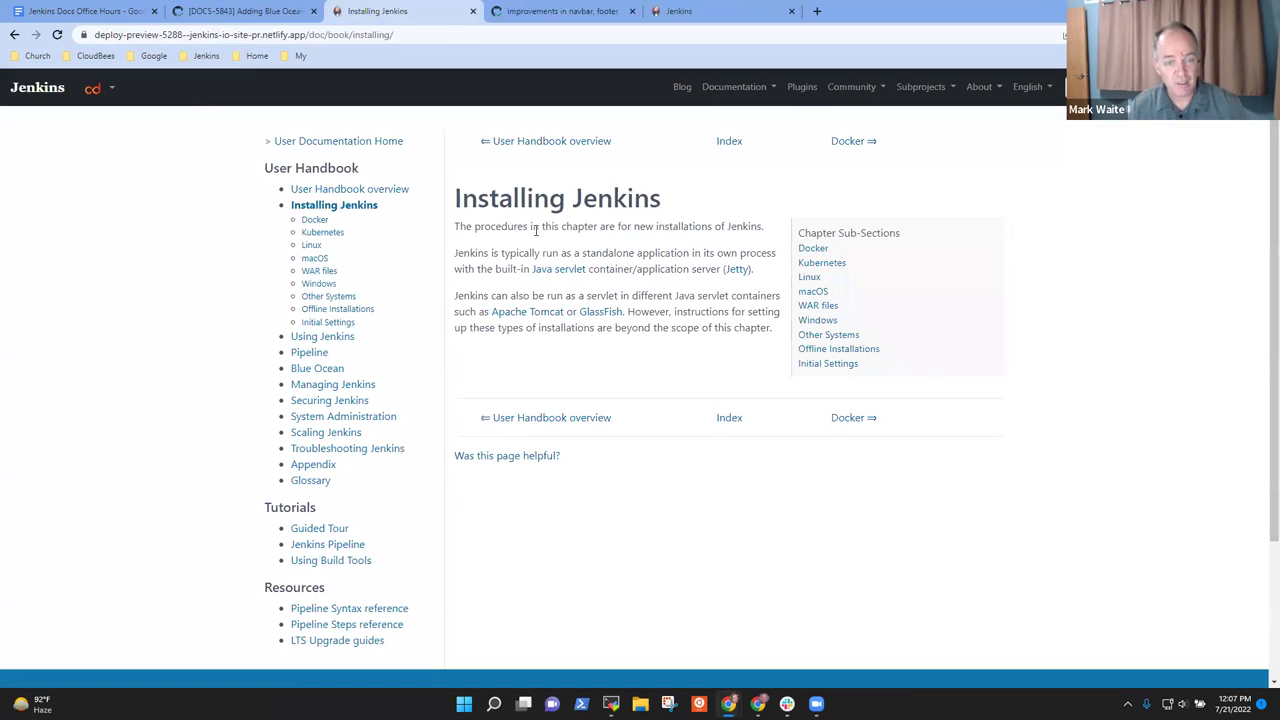
Step: Open the Blue Ocean chapter of the documentation preview and locate the Blue Ocean status note on the page
{"action": "left_click", "coordinate": [331, 369]}
{"action": "scroll", "coordinate": [690, 370], "scroll_direction": "down", "scroll_amount": 5}
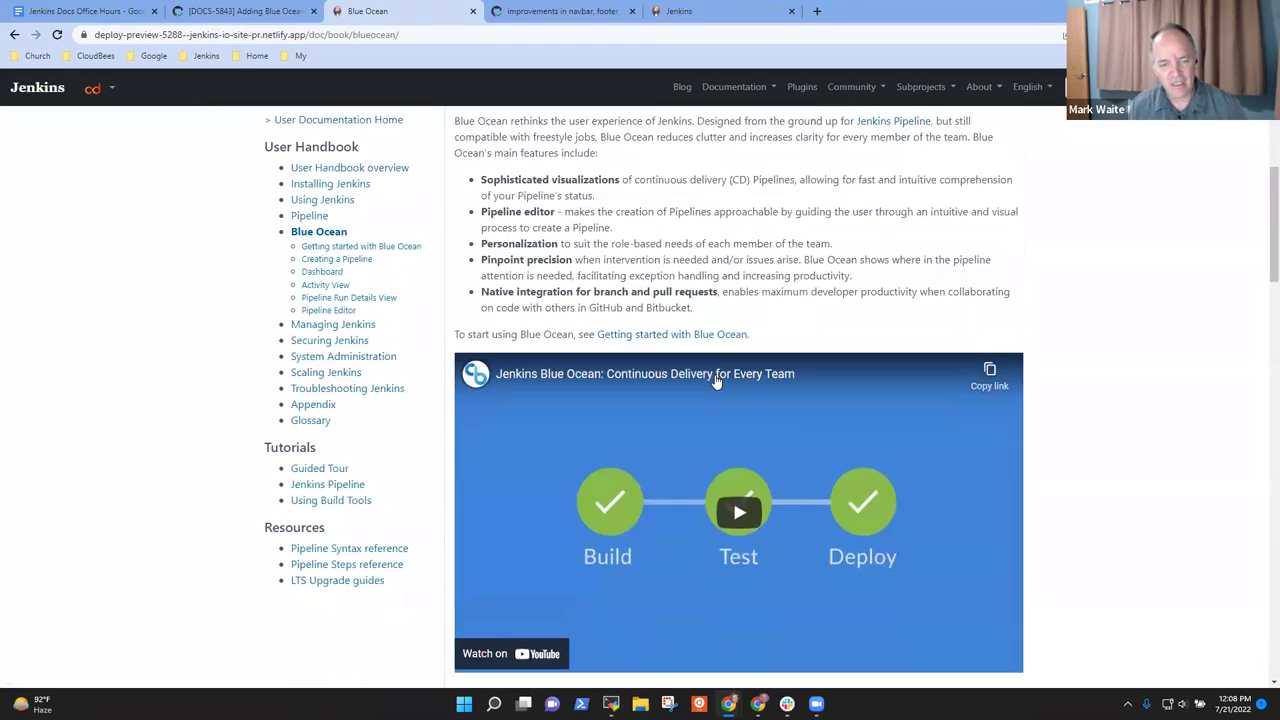
{"action": "scroll", "coordinate": [728, 390], "scroll_direction": "down", "scroll_amount": 14}
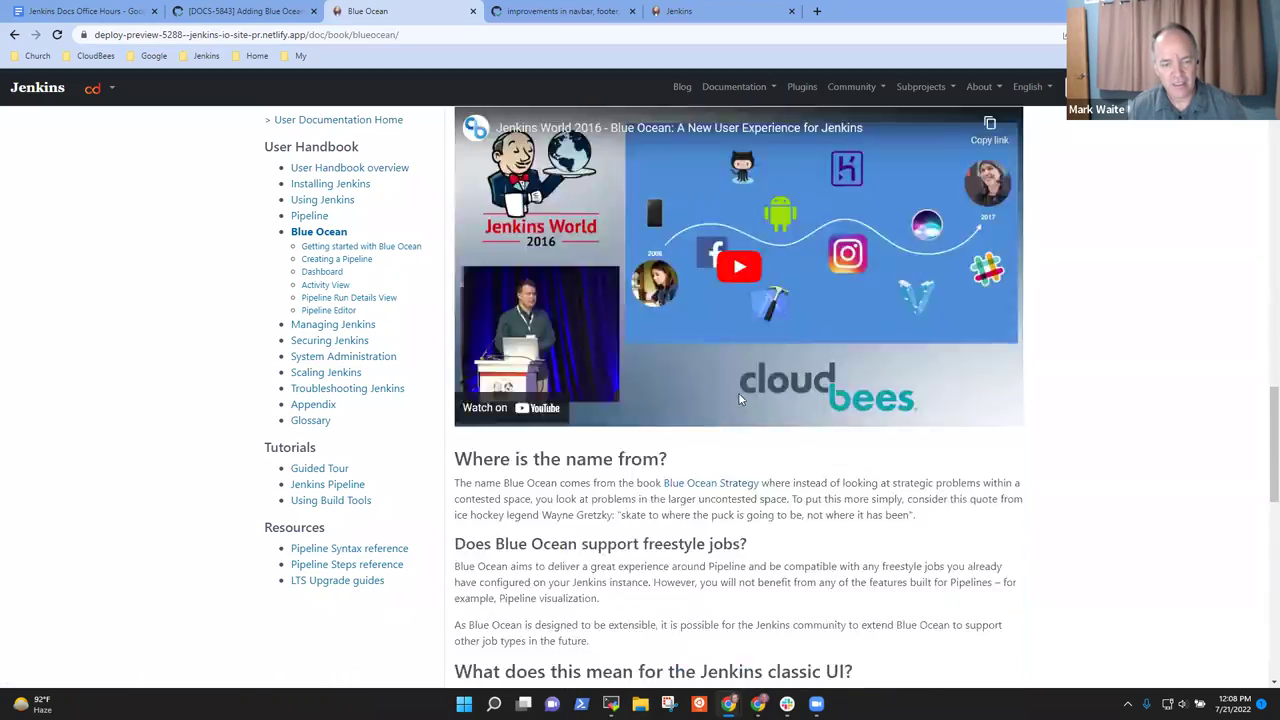
{"action": "scroll", "coordinate": [740, 393], "scroll_direction": "down", "scroll_amount": 6}
{"action": "scroll", "coordinate": [742, 400], "scroll_direction": "up", "scroll_amount": 10}
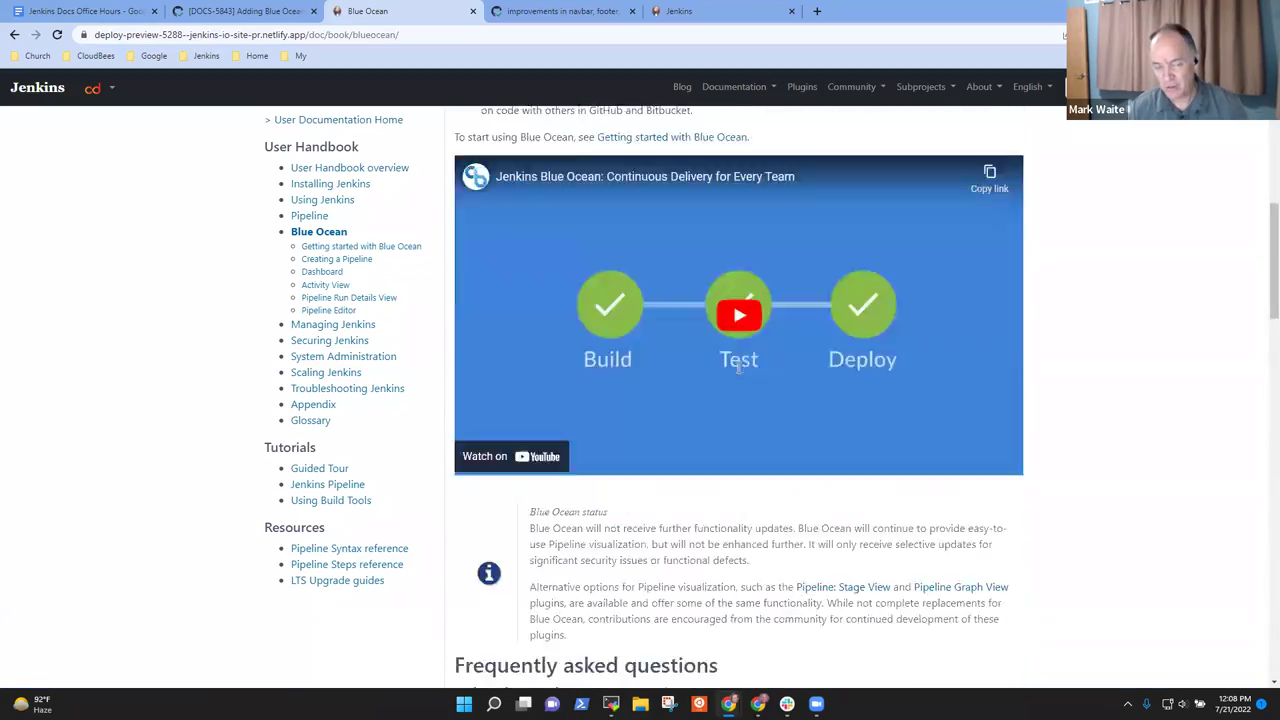
{"action": "scroll", "coordinate": [737, 372], "scroll_direction": "up", "scroll_amount": 5}
{"action": "left_click_drag", "start_coordinate": [595, 198], "coordinate": [614, 223]}
{"action": "left_click", "coordinate": [1114, 286]}
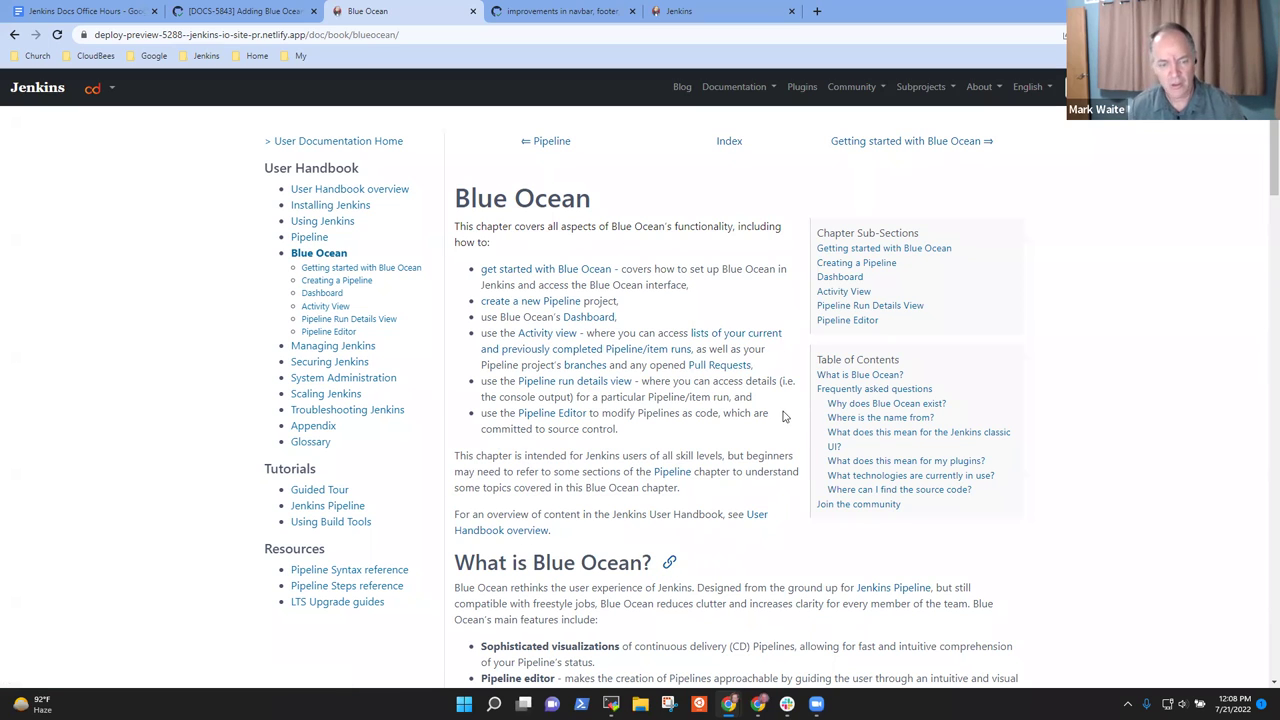
Step: Review the introduction and the What is Blue Ocean? section at the start of the chapter
{"action": "scroll", "coordinate": [678, 282], "scroll_direction": "down", "scroll_amount": 3}
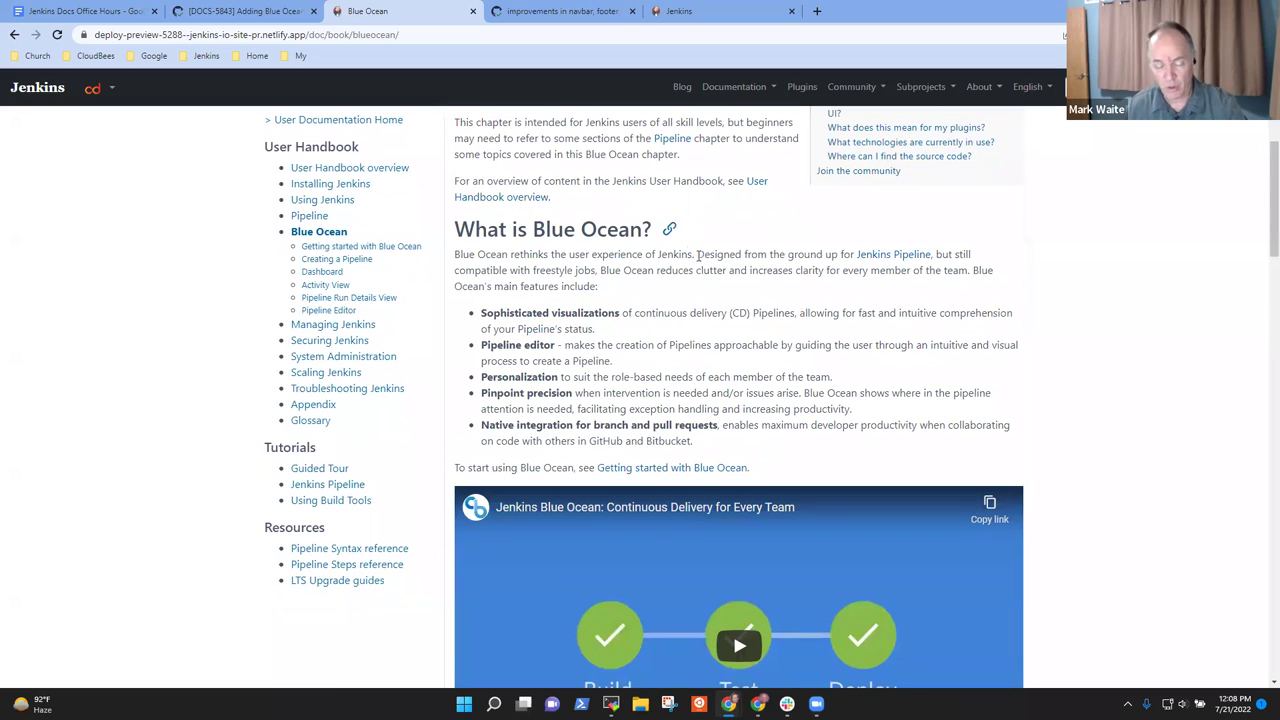
{"action": "scroll", "coordinate": [975, 300], "scroll_direction": "up", "scroll_amount": 3}
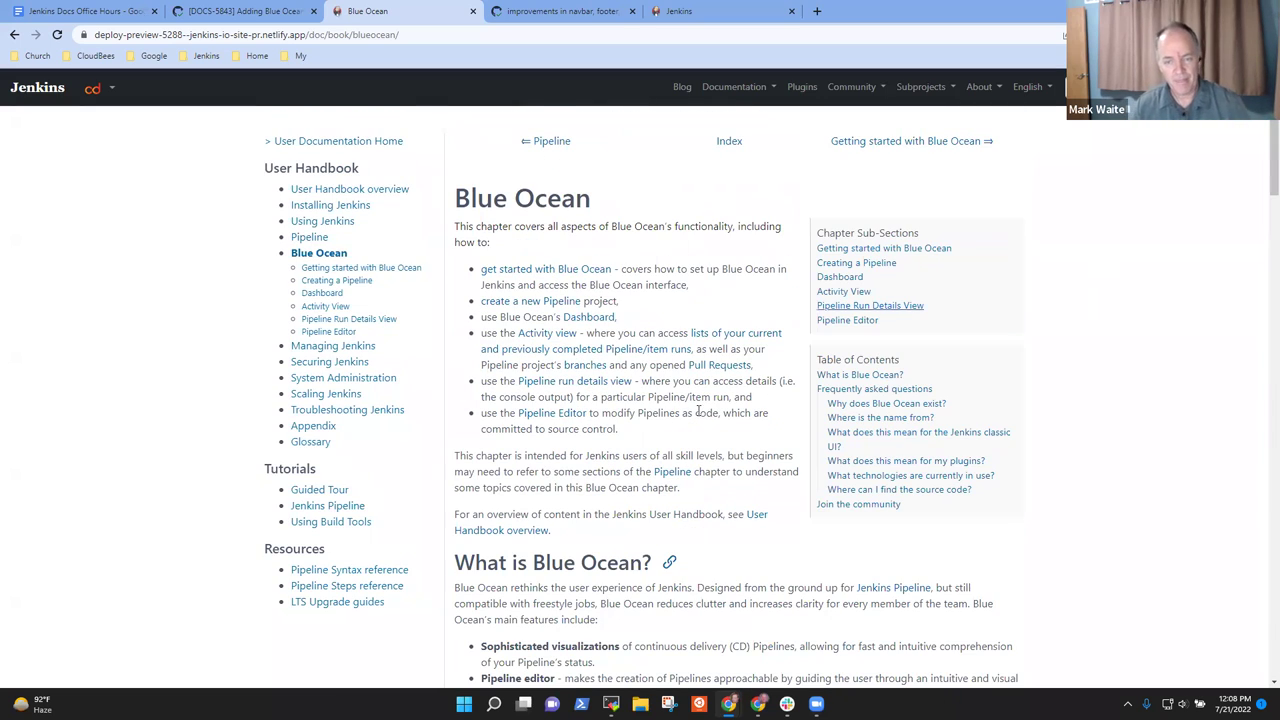
{"action": "scroll", "coordinate": [700, 430], "scroll_direction": "down", "scroll_amount": 1}
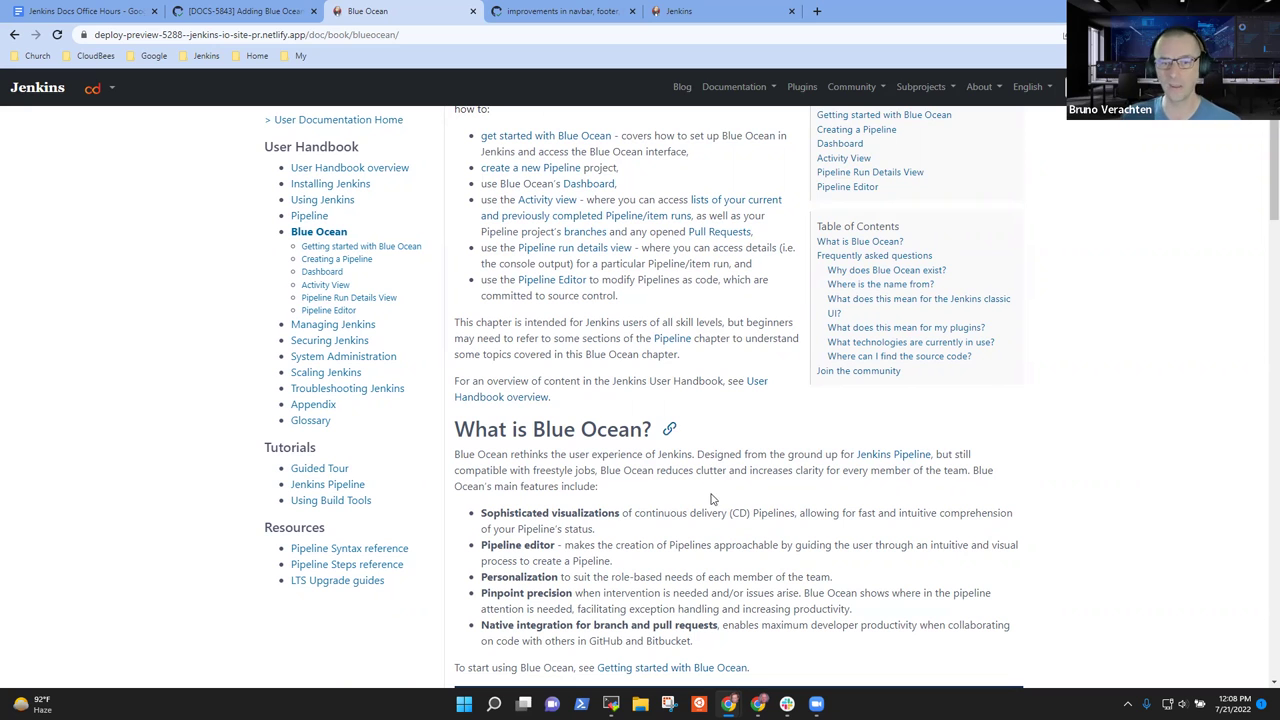
{"action": "scroll", "coordinate": [736, 537], "scroll_direction": "up", "scroll_amount": 2}
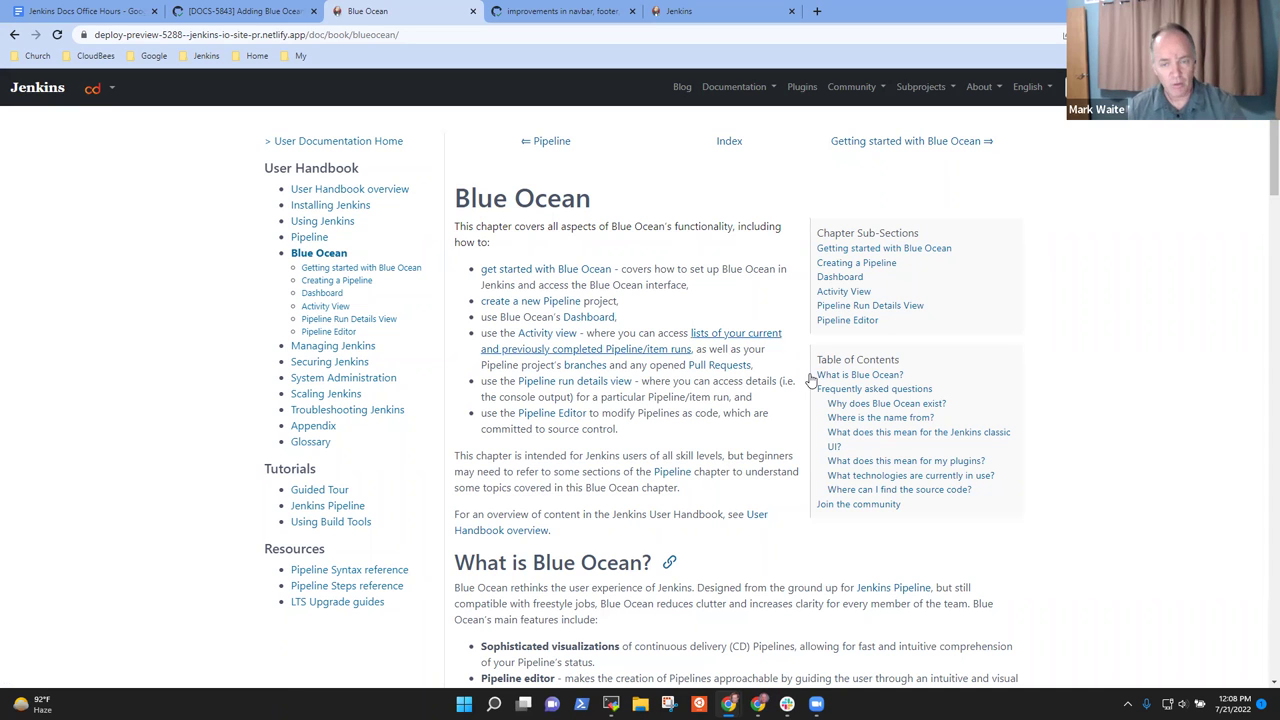
Step: Open the Creating a Pipeline page and check where the Blue Ocean status note is placed
{"action": "left_click", "coordinate": [886, 265]}
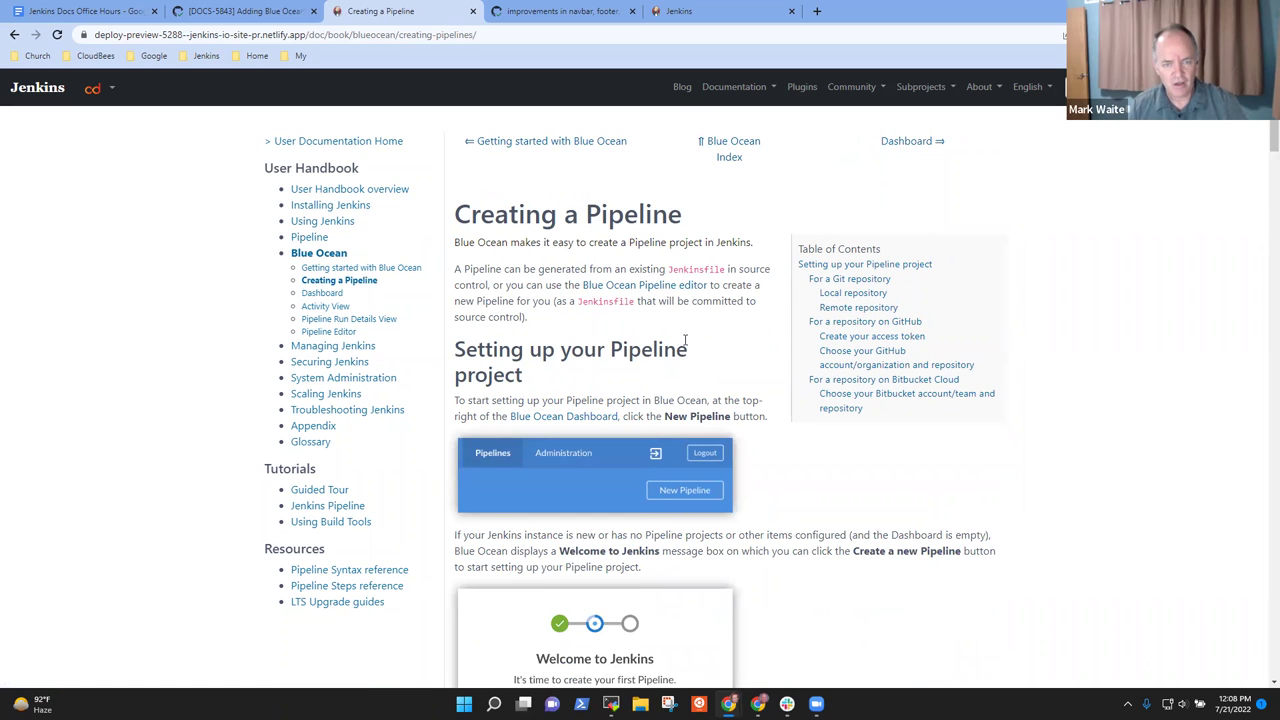
{"action": "scroll", "coordinate": [686, 341], "scroll_direction": "down", "scroll_amount": 7}
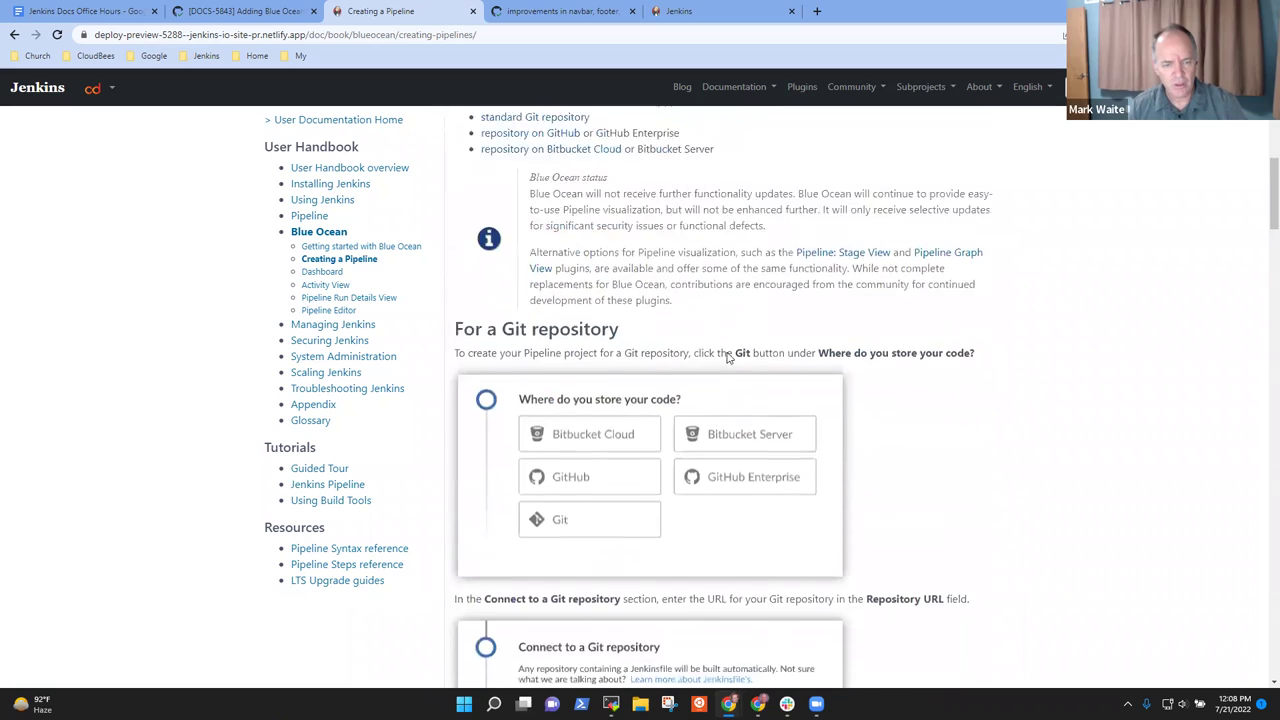
{"action": "scroll", "coordinate": [728, 358], "scroll_direction": "down", "scroll_amount": 15}
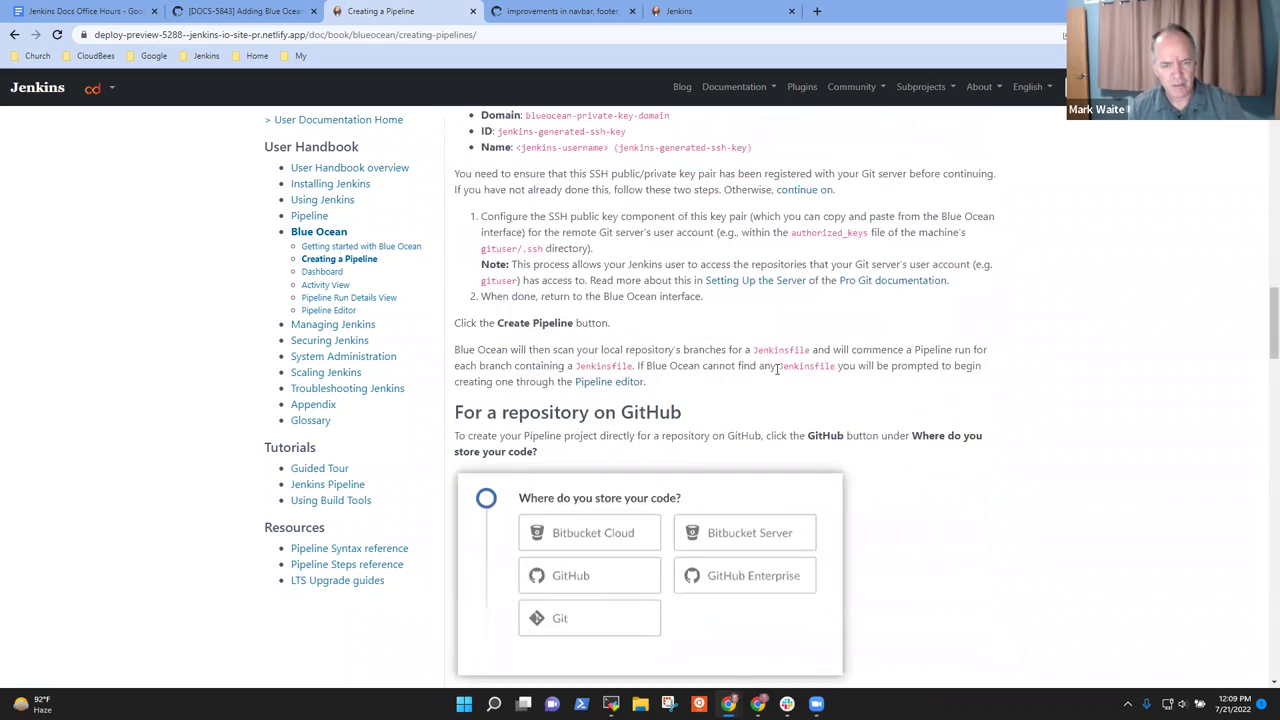
{"action": "scroll", "coordinate": [776, 368], "scroll_direction": "up", "scroll_amount": 20}
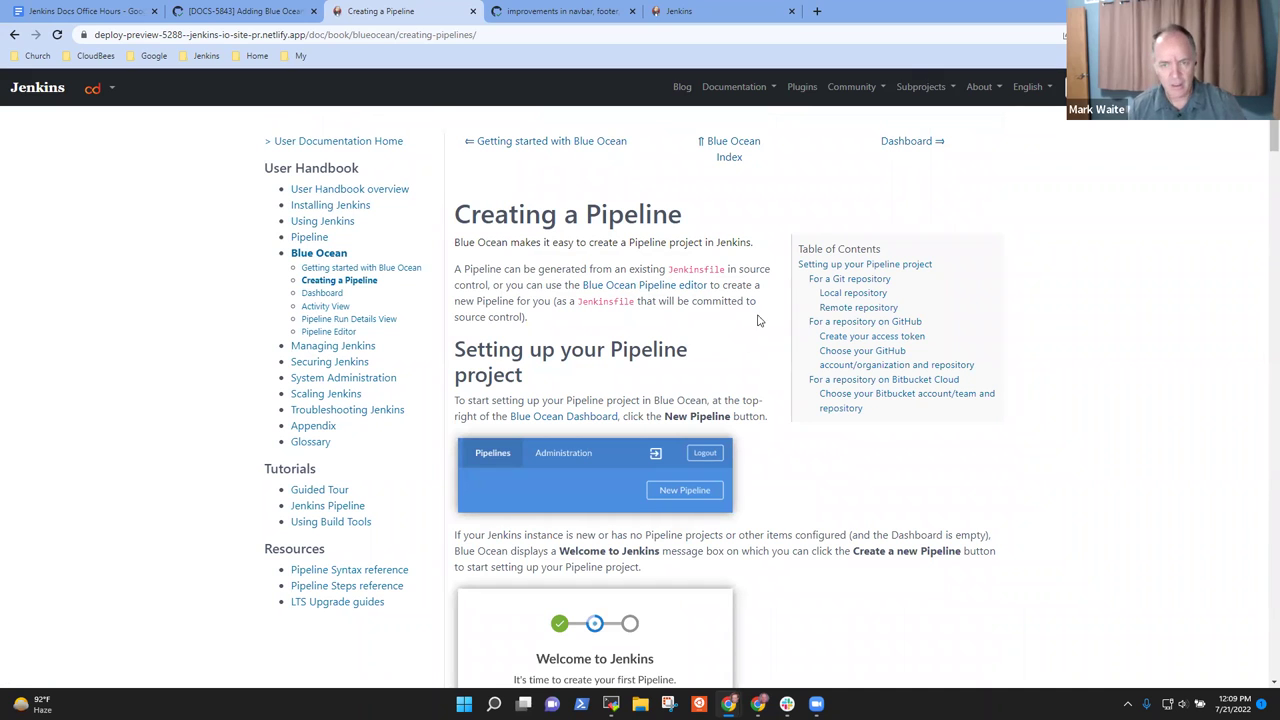
Step: Open the Dashboard page from the Blue Ocean index and highlight the full Blue Ocean status note
{"action": "left_click", "coordinate": [712, 142]}
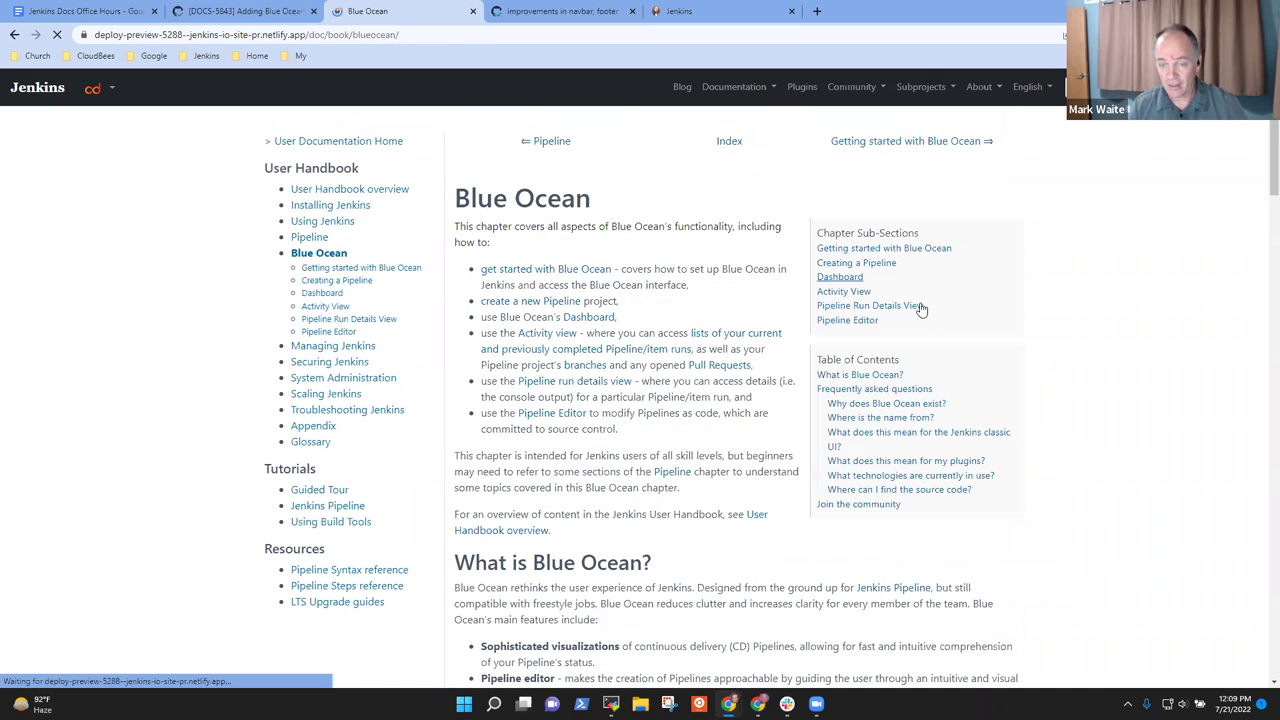
{"action": "left_click", "coordinate": [840, 277]}
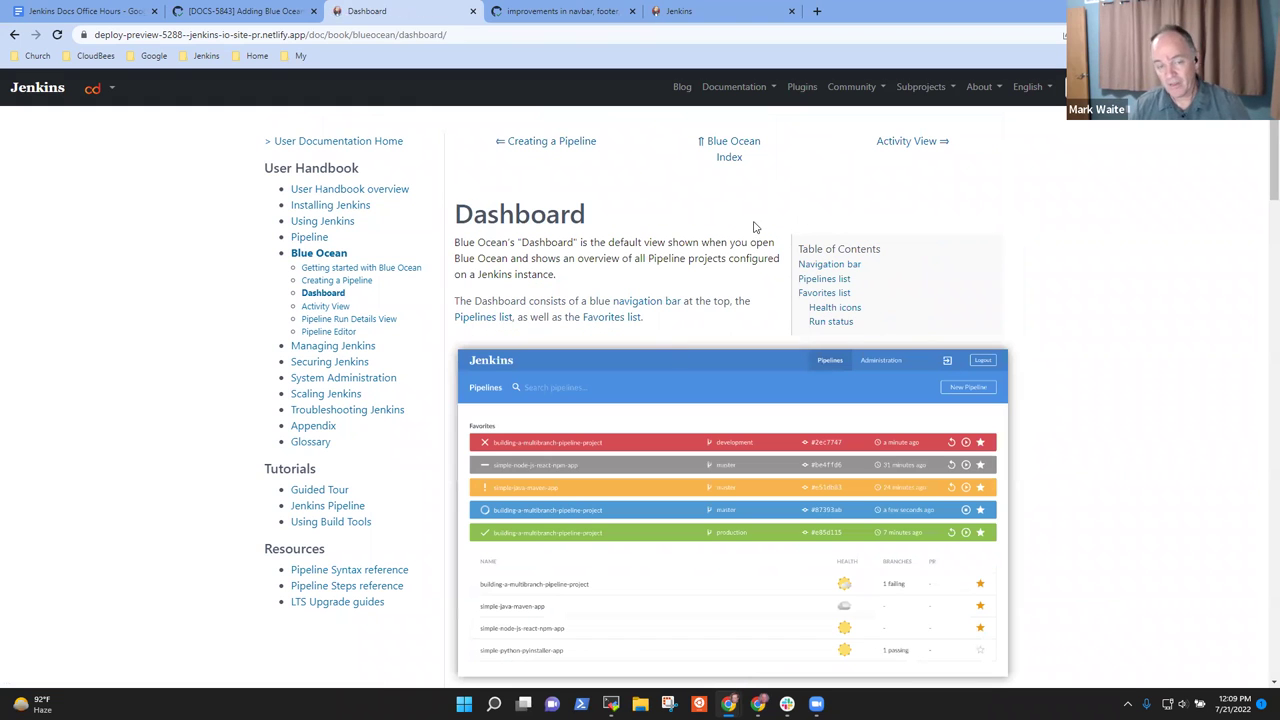
{"action": "scroll", "coordinate": [705, 293], "scroll_direction": "down", "scroll_amount": 5}
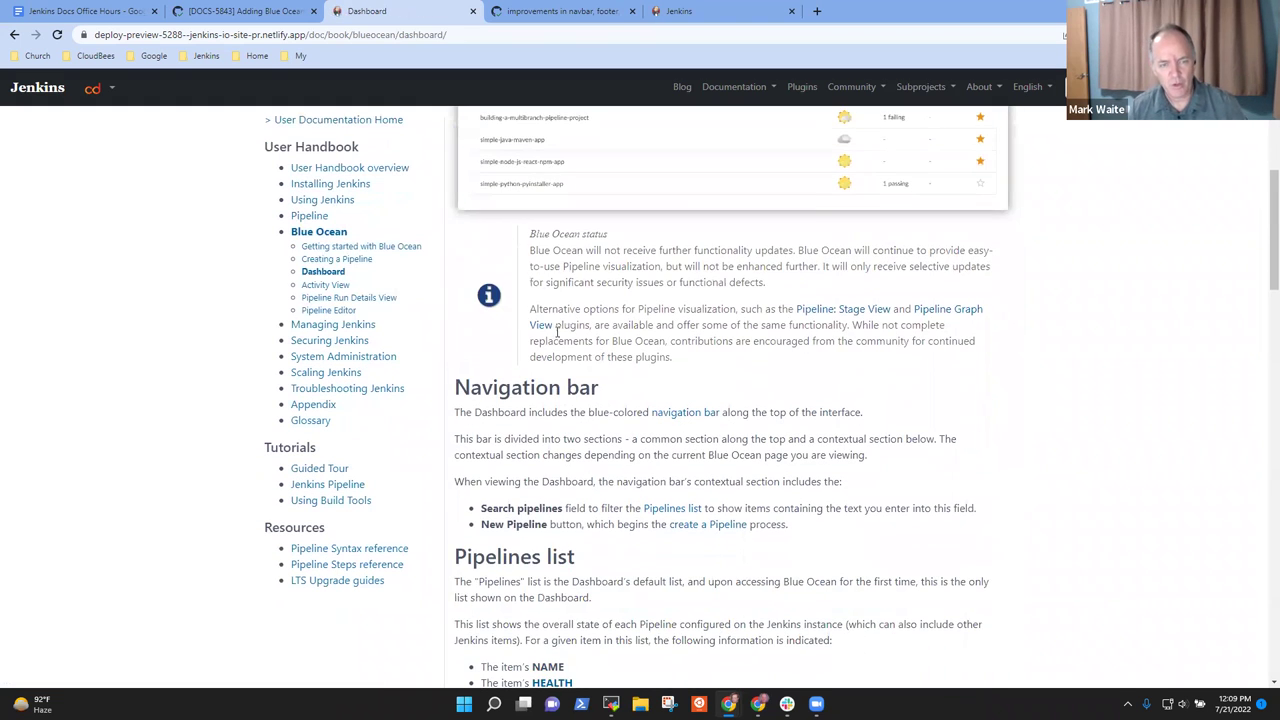
{"action": "scroll", "coordinate": [875, 366], "scroll_direction": "up", "scroll_amount": 5}
{"action": "scroll", "coordinate": [738, 421], "scroll_direction": "down", "scroll_amount": 5}
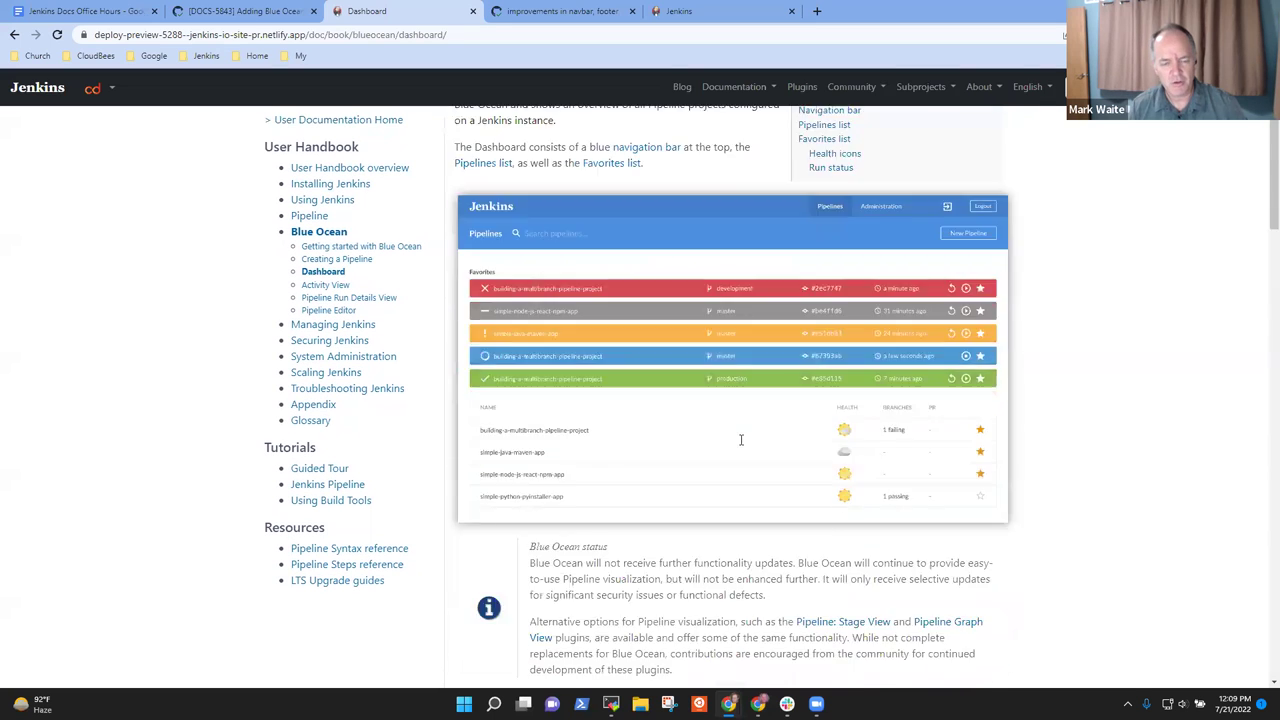
{"action": "left_click_drag", "start_coordinate": [681, 366], "coordinate": [524, 236]}
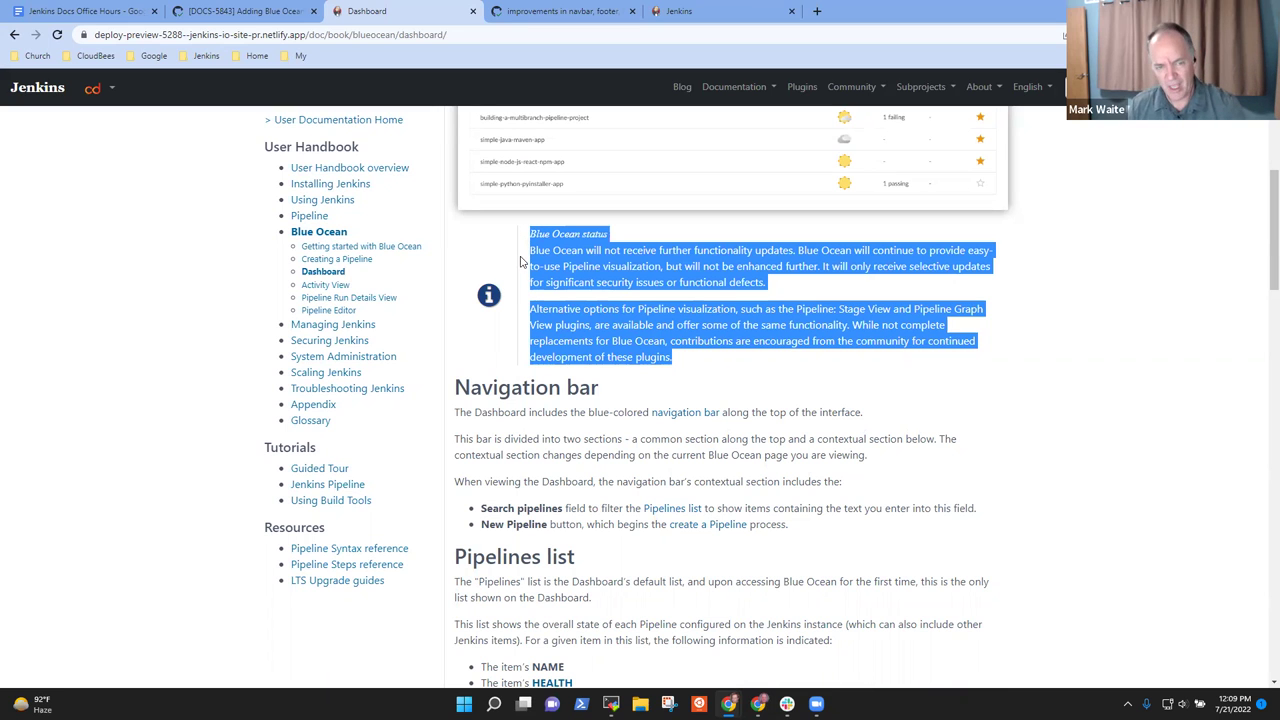
{"action": "left_click", "coordinate": [1087, 395]}
Step: Compare the status note's placement with the introduction and screenshot on the Dashboard page
{"action": "scroll", "coordinate": [846, 389], "scroll_direction": "up", "scroll_amount": 5}
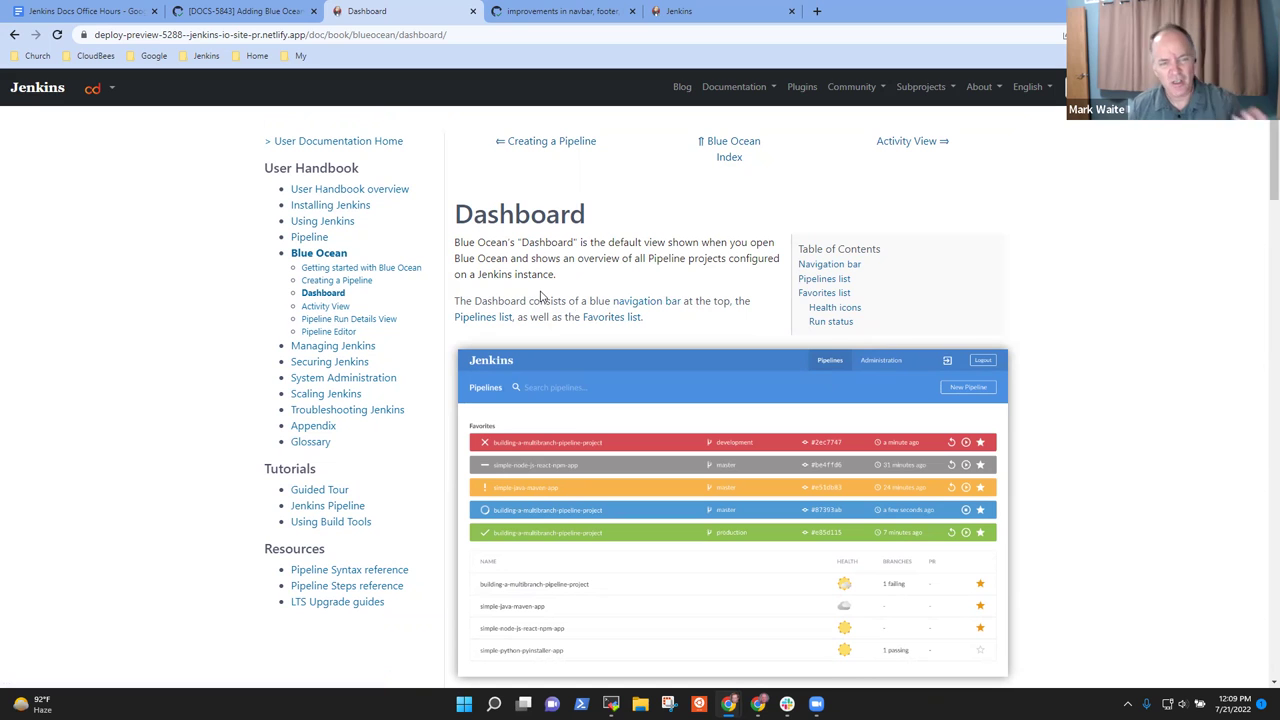
{"action": "scroll", "coordinate": [560, 253], "scroll_direction": "down", "scroll_amount": 5}
{"action": "scroll", "coordinate": [605, 462], "scroll_direction": "up", "scroll_amount": 2}
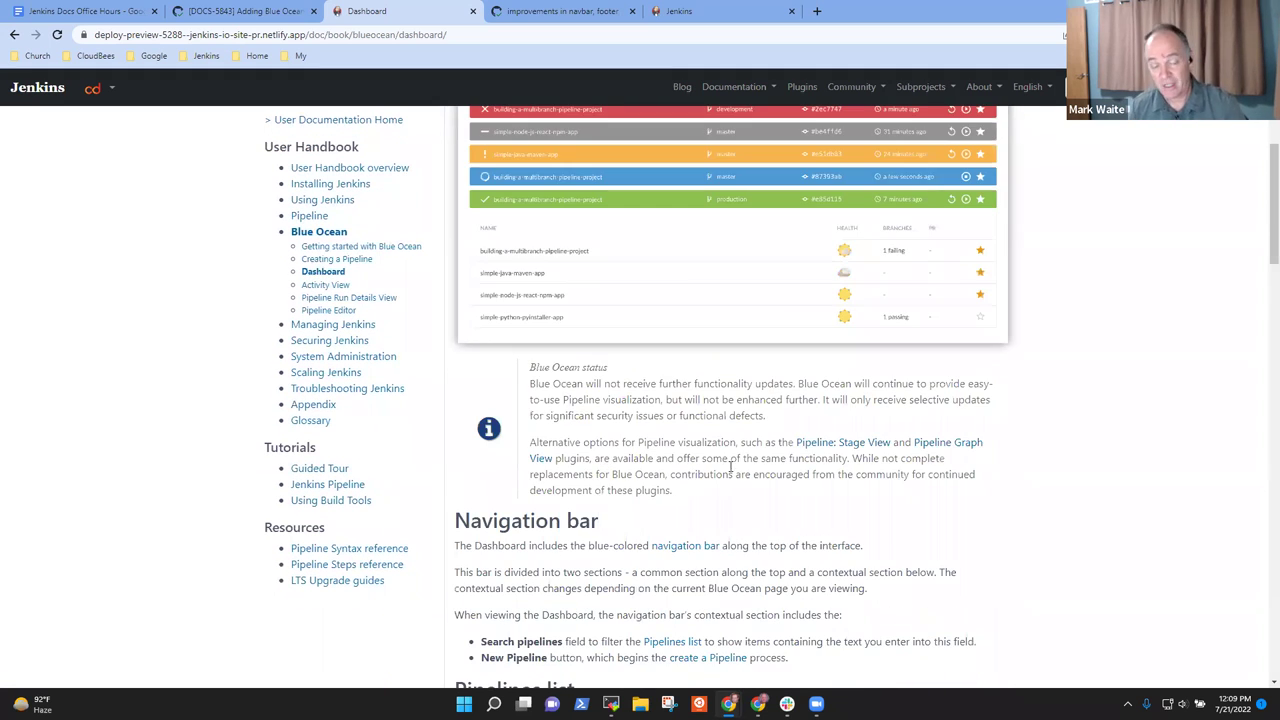
{"action": "scroll", "coordinate": [740, 461], "scroll_direction": "up", "scroll_amount": 4}
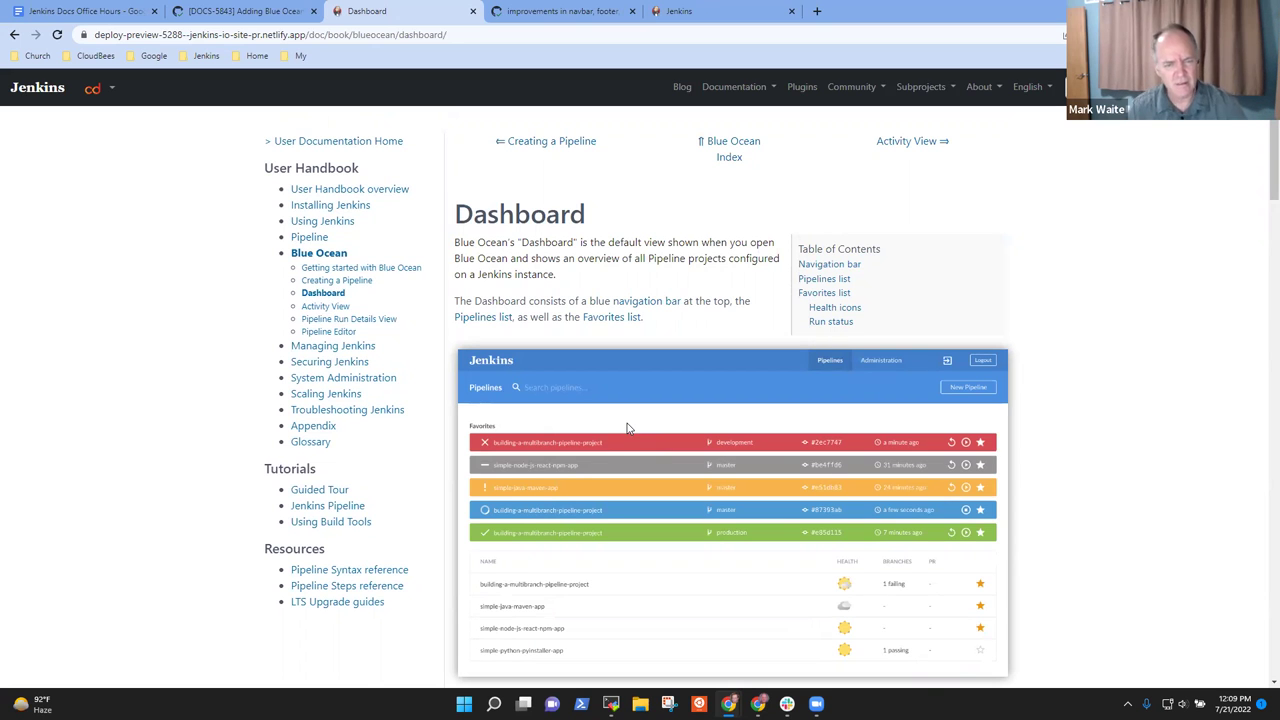
{"action": "scroll", "coordinate": [593, 373], "scroll_direction": "down", "scroll_amount": 3}
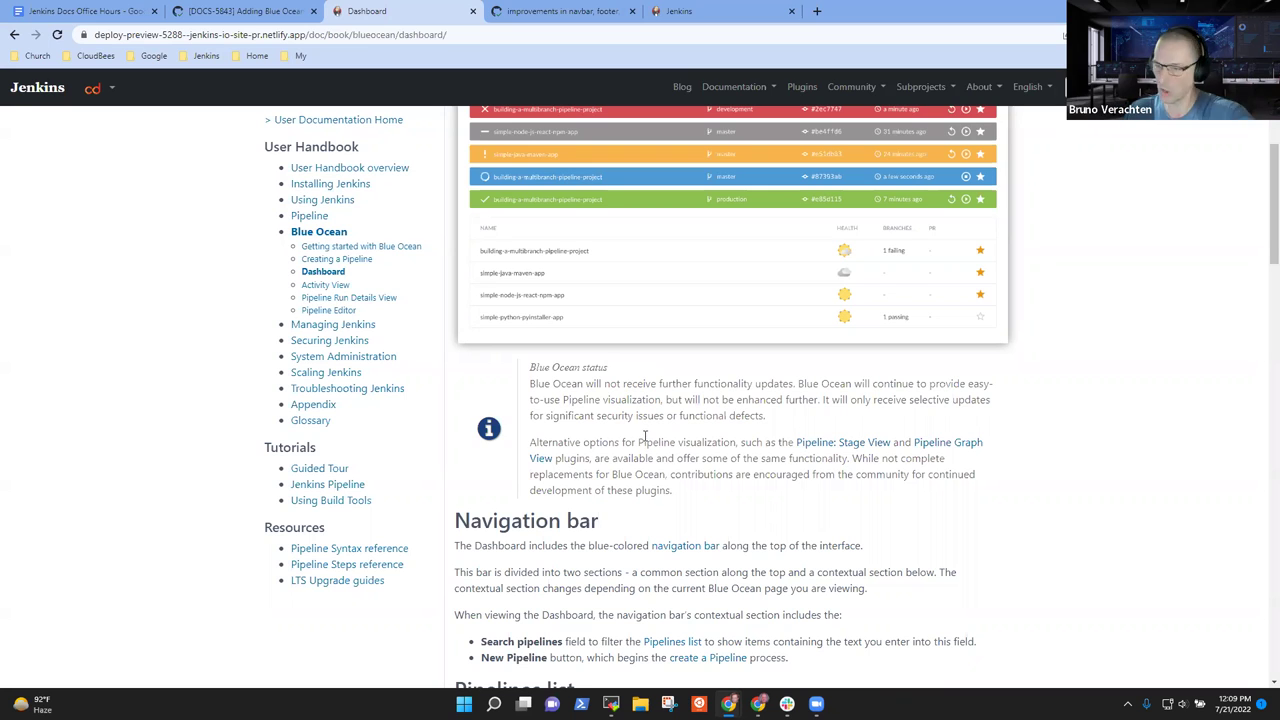
{"action": "scroll", "coordinate": [684, 460], "scroll_direction": "up", "scroll_amount": 1}
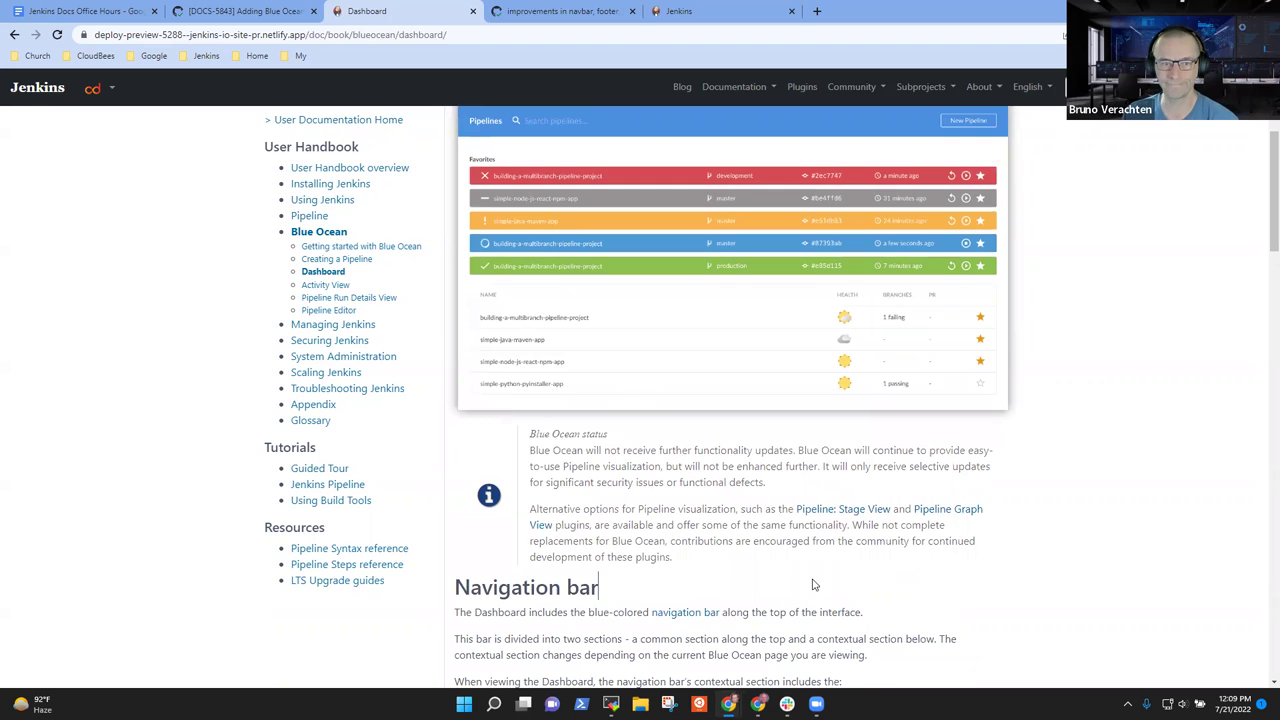
{"action": "scroll", "coordinate": [750, 470], "scroll_direction": "up", "scroll_amount": 4}
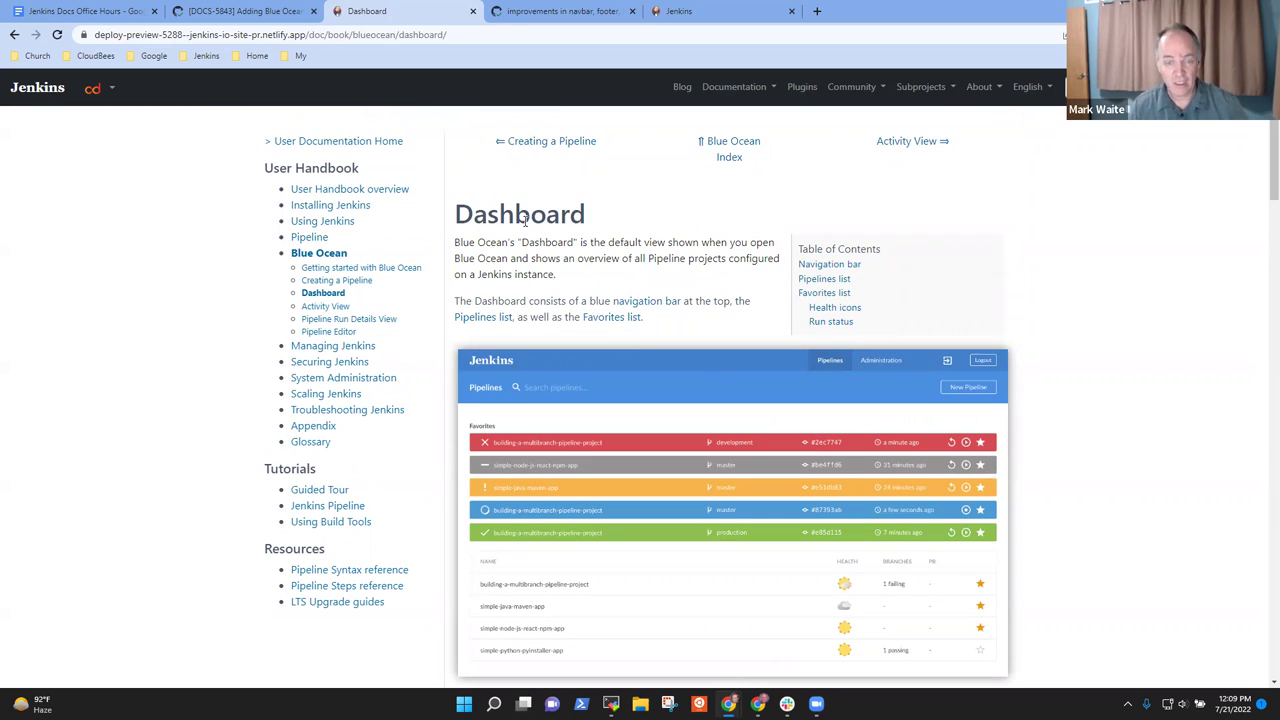
Step: Open the Pipeline Editor page from the Blue Ocean index and check the status note's placement relative to the video
{"action": "left_click", "coordinate": [729, 143]}
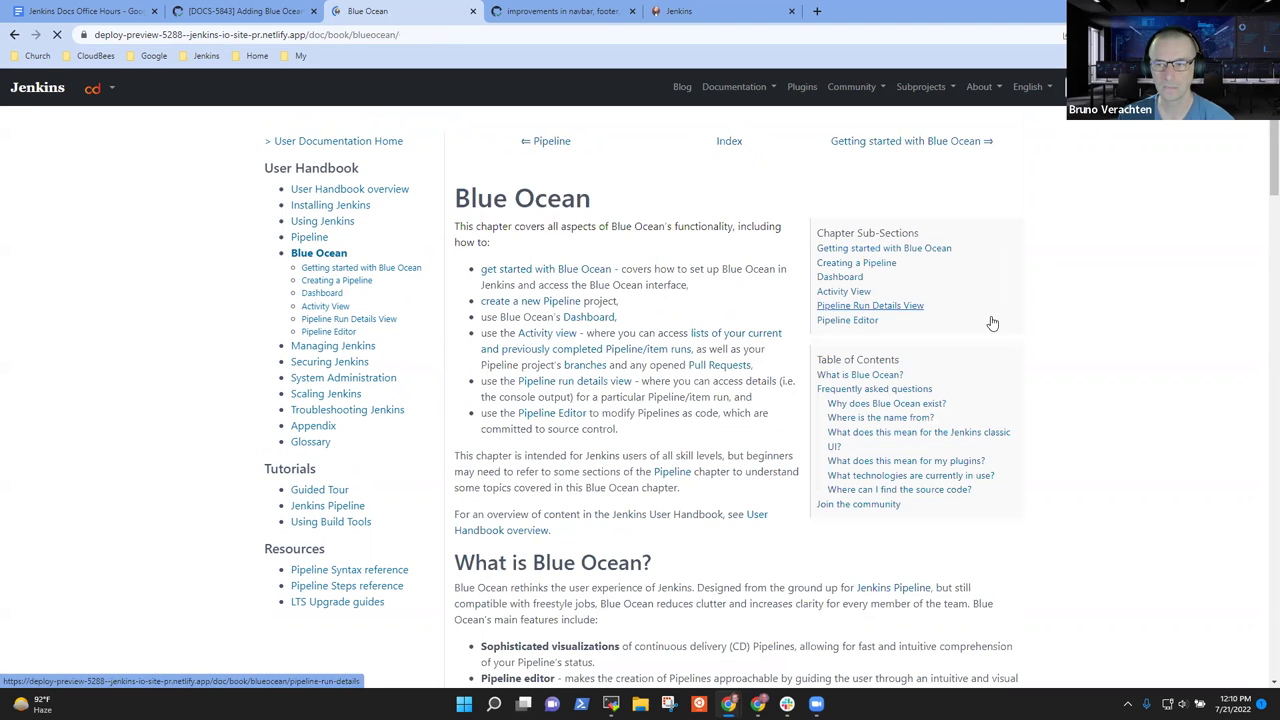
{"action": "left_click", "coordinate": [857, 322]}
{"action": "scroll", "coordinate": [631, 294], "scroll_direction": "down", "scroll_amount": 4}
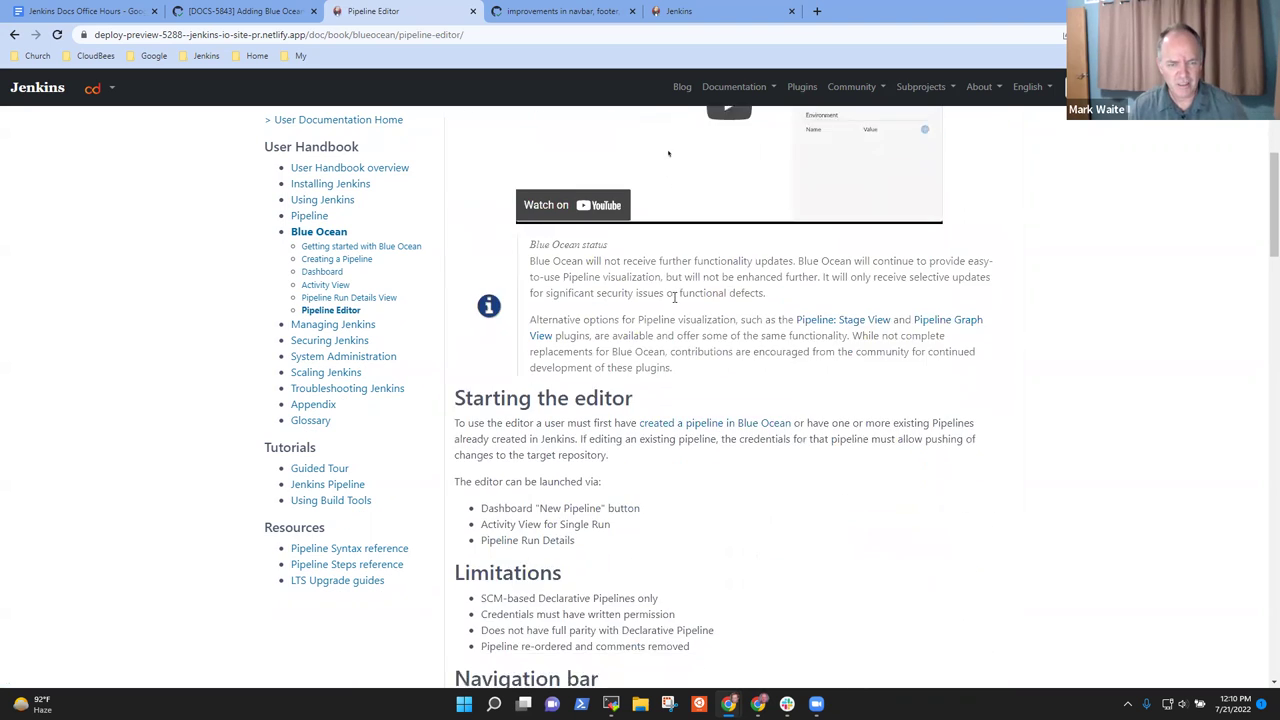
{"action": "scroll", "coordinate": [748, 491], "scroll_direction": "up", "scroll_amount": 3}
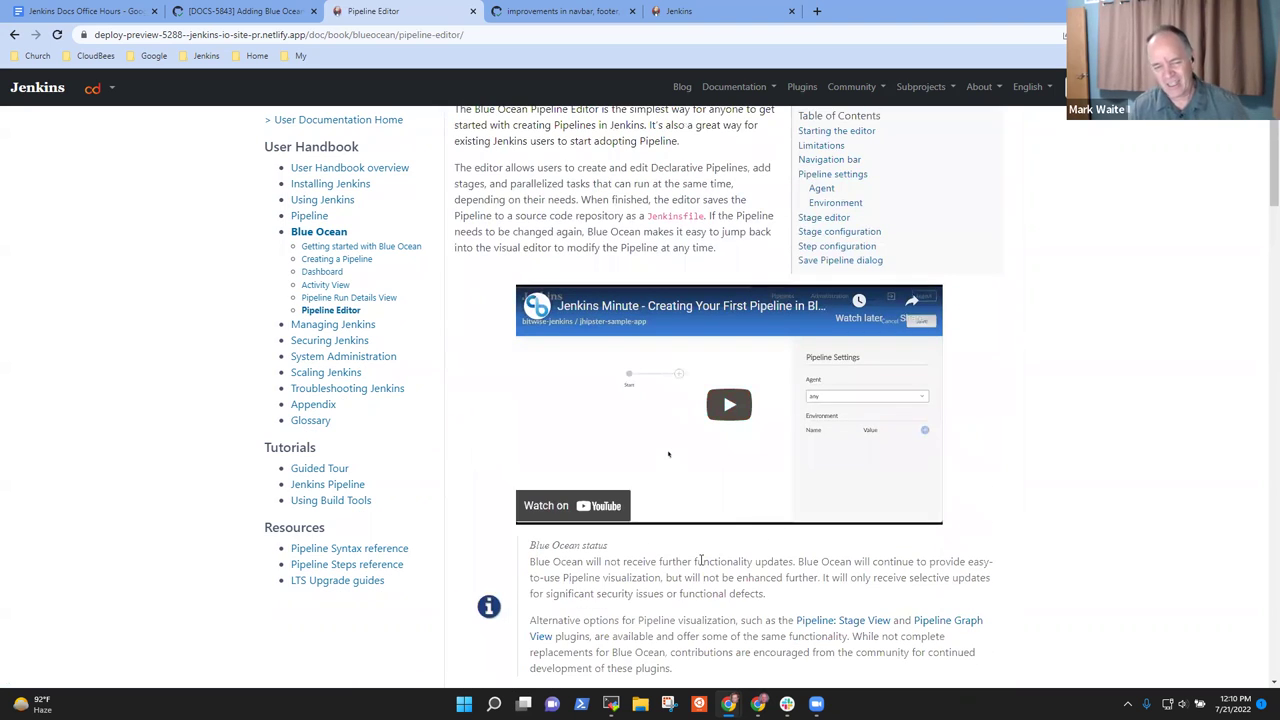
{"action": "scroll", "coordinate": [603, 295], "scroll_direction": "up", "scroll_amount": 2}
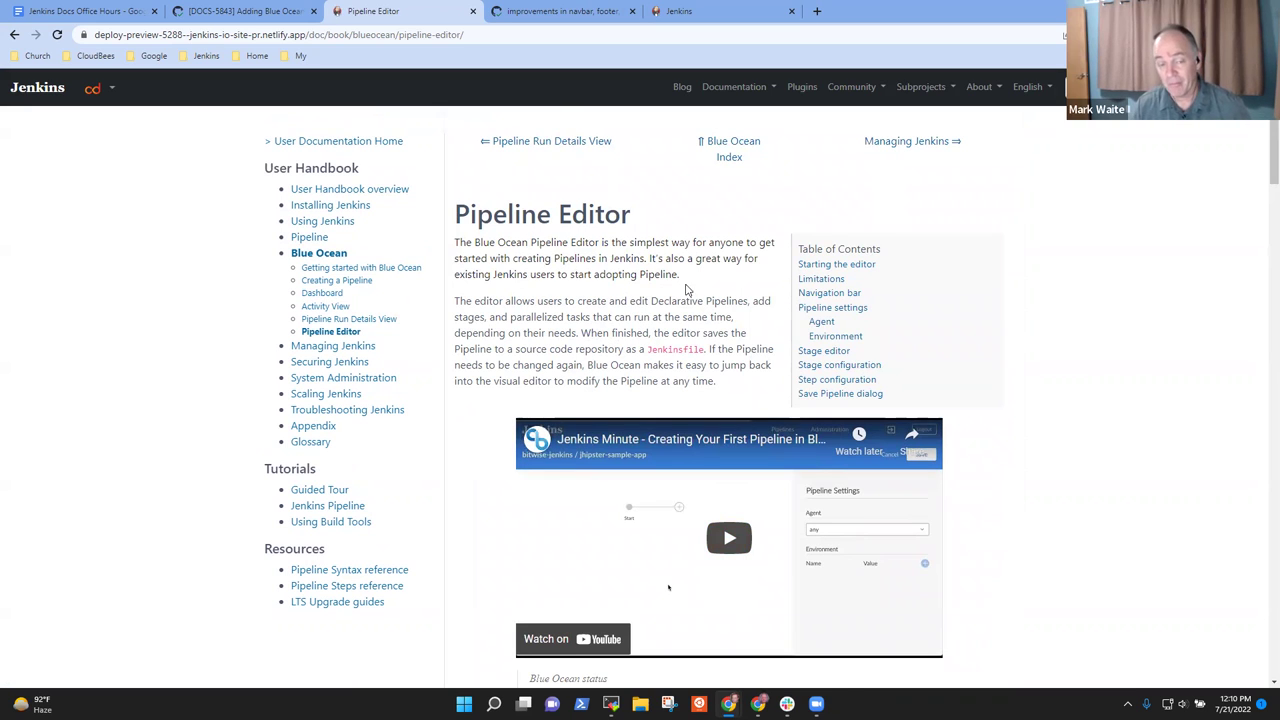
Step: Highlight the opening paragraph of the Pipeline Editor page and compare its position with the status note
{"action": "left_click_drag", "start_coordinate": [678, 274], "coordinate": [456, 243]}
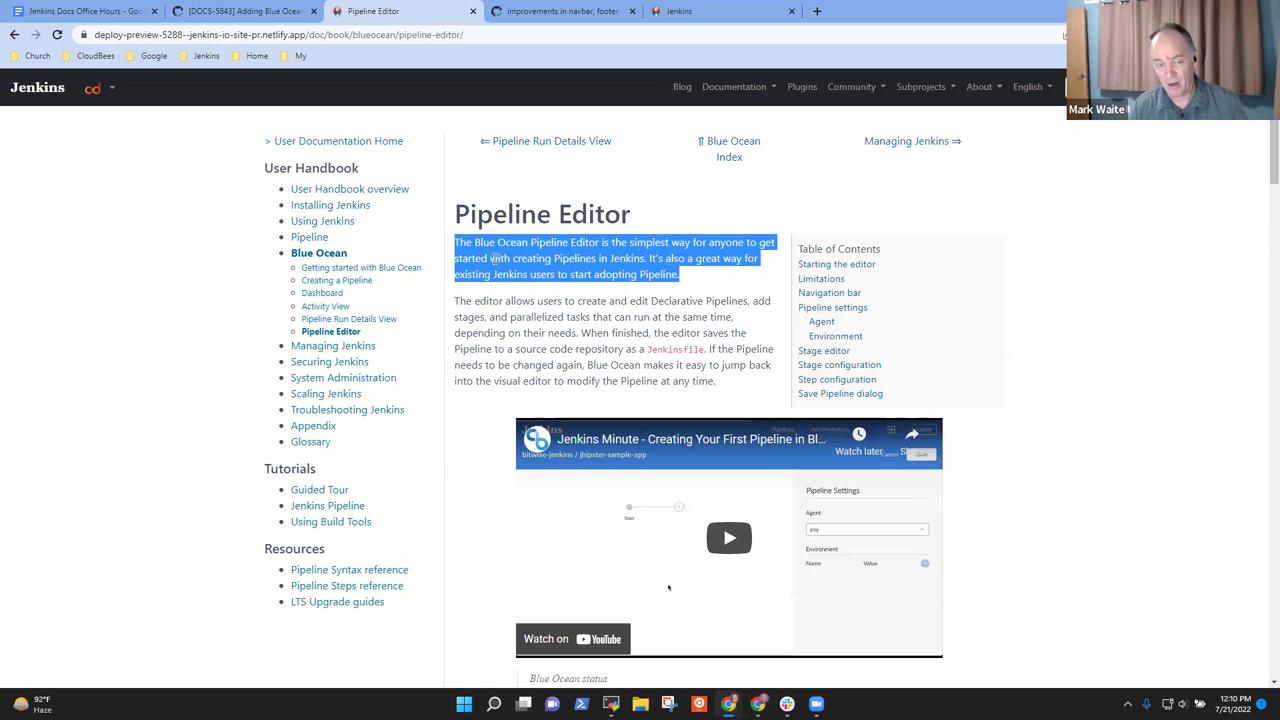
{"action": "left_click", "coordinate": [668, 587]}
{"action": "scroll", "coordinate": [700, 450], "scroll_direction": "down", "scroll_amount": 5}
{"action": "scroll", "coordinate": [655, 440], "scroll_direction": "up", "scroll_amount": 3}
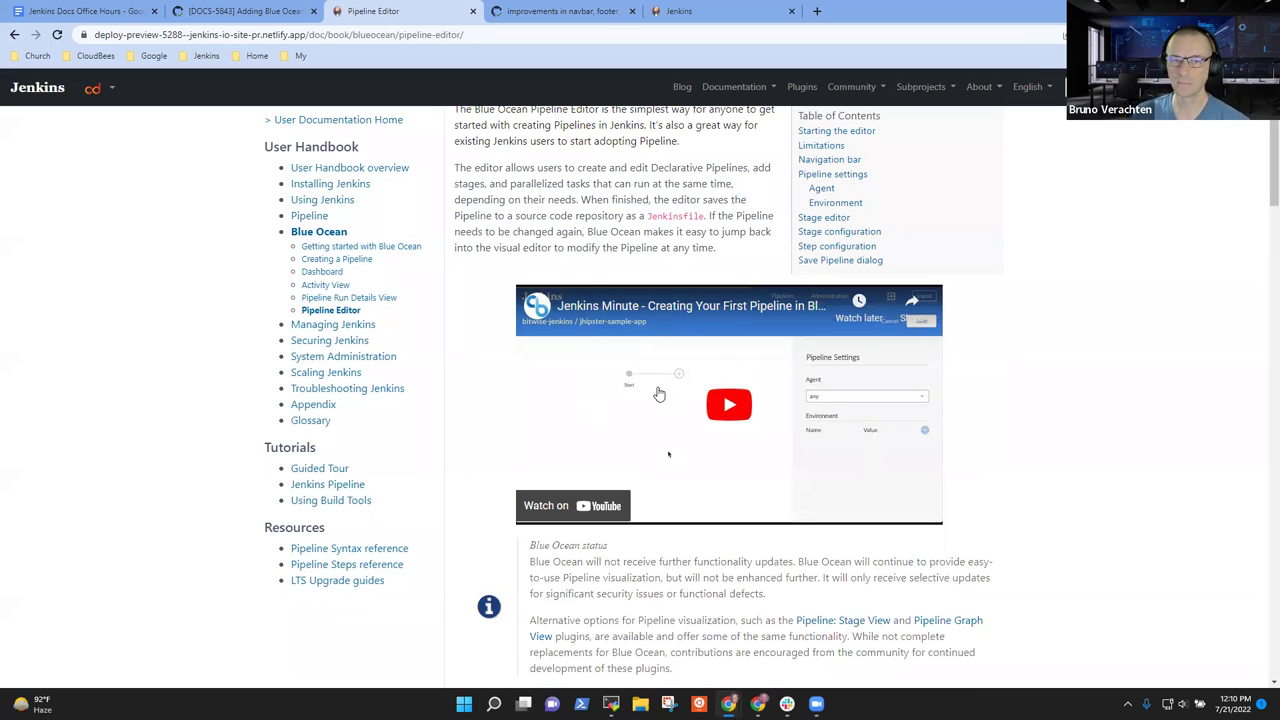
{"action": "scroll", "coordinate": [986, 407], "scroll_direction": "up", "scroll_amount": 2}
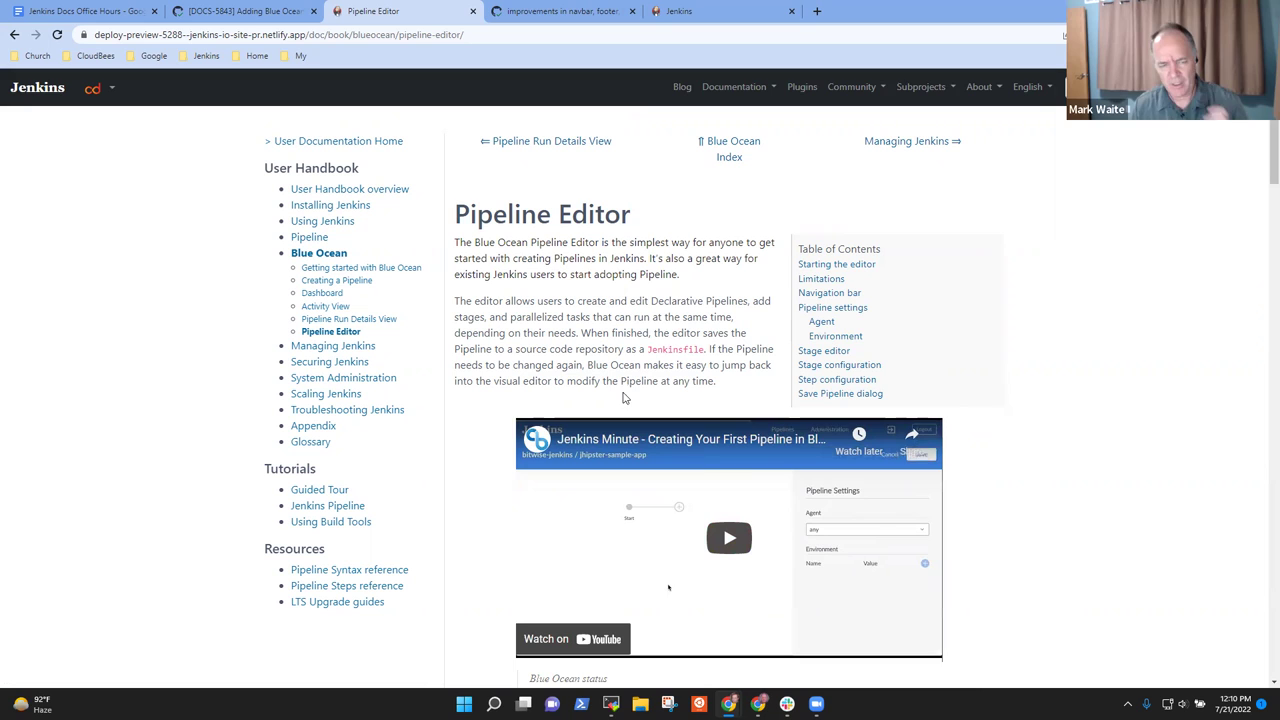
Step: Highlight the second introductory paragraph of the Pipeline Editor page and recheck the status note below the video
{"action": "left_click_drag", "start_coordinate": [716, 382], "coordinate": [460, 301]}
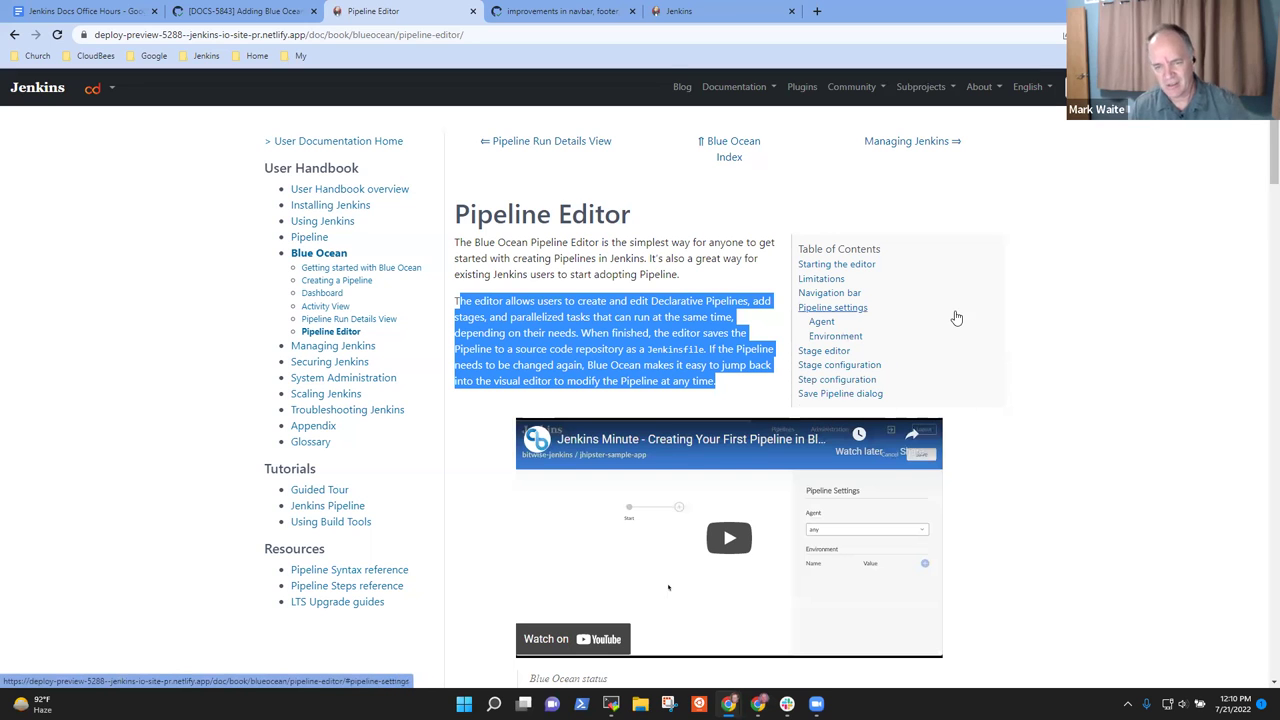
{"action": "scroll", "coordinate": [770, 490], "scroll_direction": "down", "scroll_amount": 1}
{"action": "scroll", "coordinate": [781, 466], "scroll_direction": "down", "scroll_amount": 3}
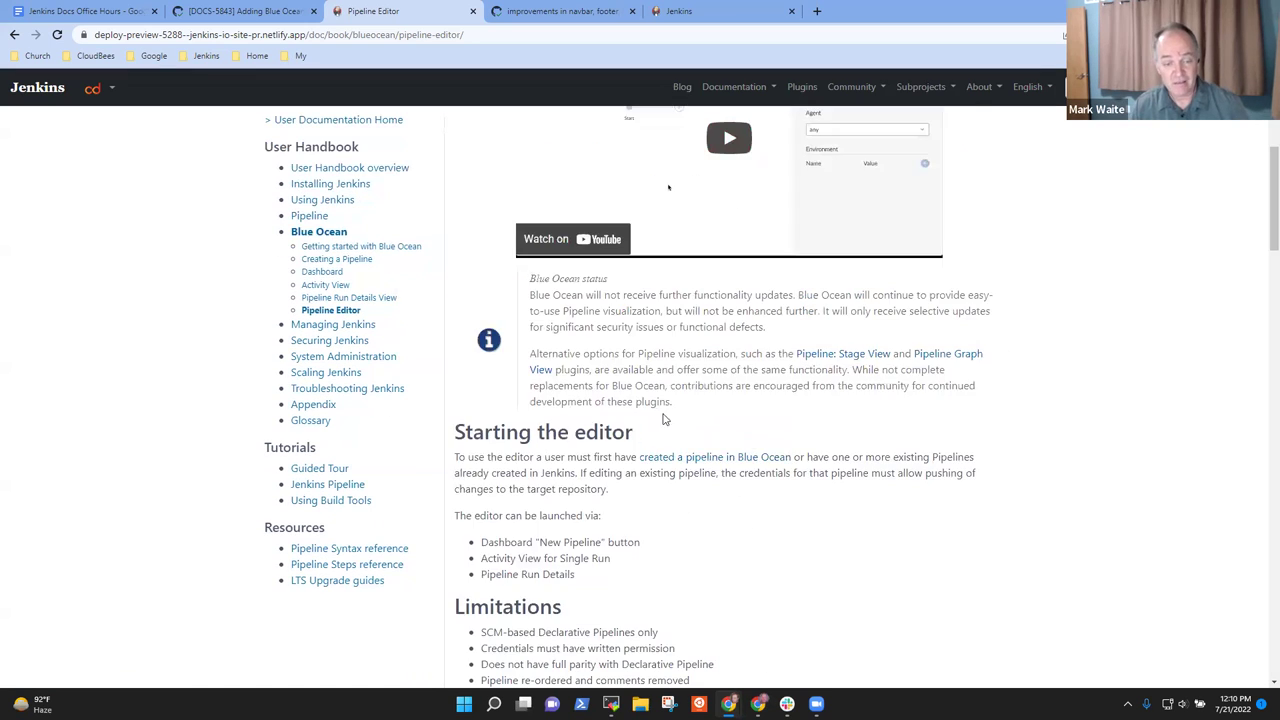
{"action": "scroll", "coordinate": [931, 251], "scroll_direction": "up", "scroll_amount": 3}
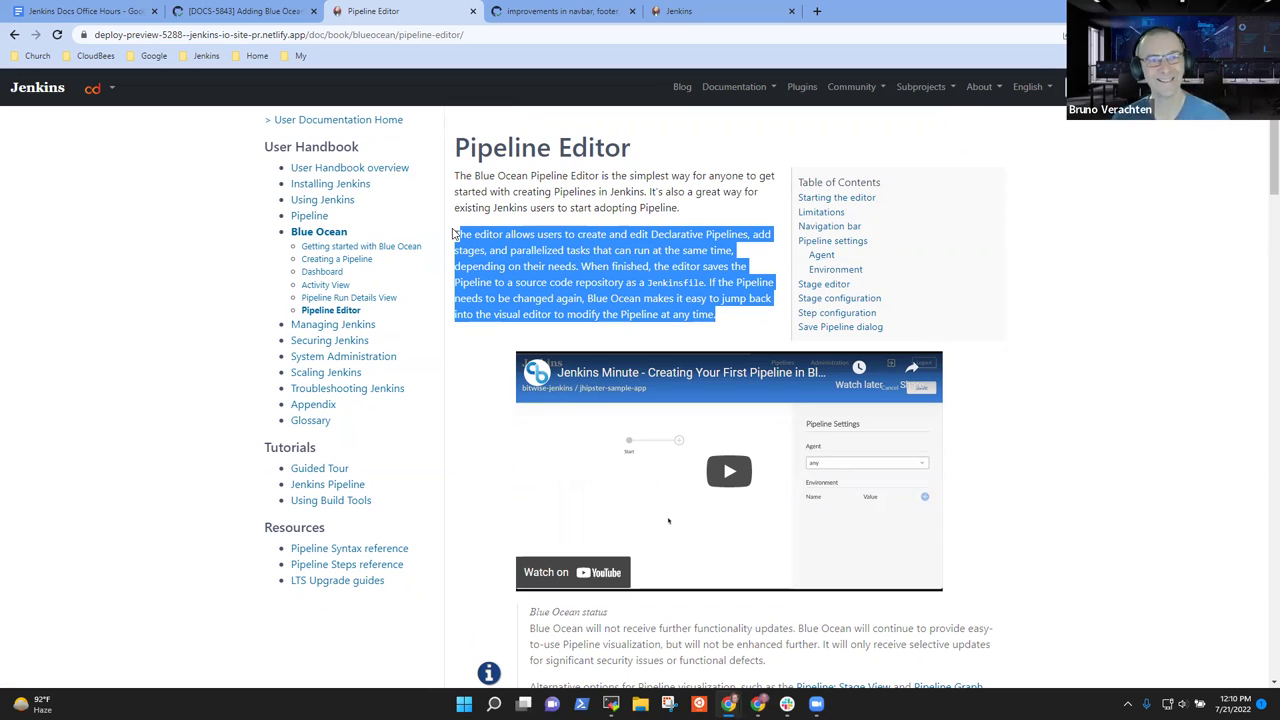
Step: Return to the meeting notes and add "Prefer it higher on the page, possibly after the very first paragraph" below the message placement question
{"action": "left_click", "coordinate": [240, 10]}
{"action": "left_click", "coordinate": [135, 8]}
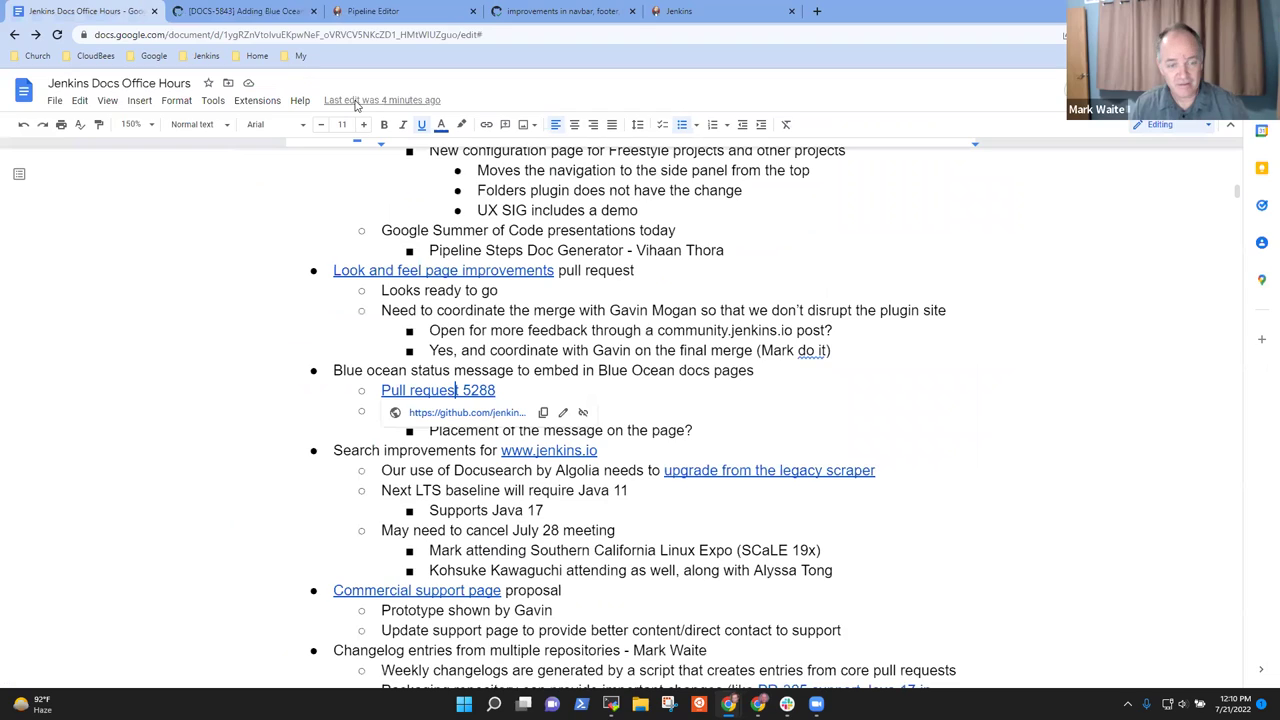
{"action": "left_click", "coordinate": [721, 371]}
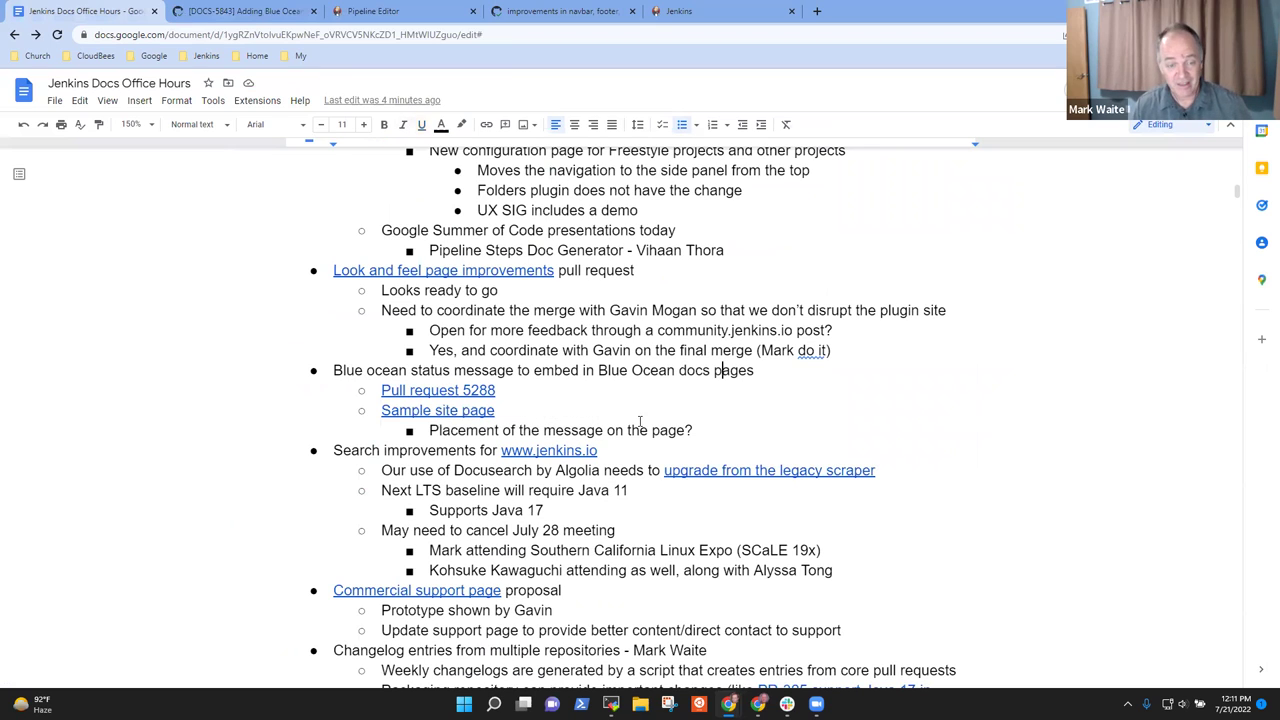
{"action": "left_click", "coordinate": [712, 432]}
{"action": "key", "text": "Return"}
{"action": "type", "text": "Prefer it higher on the page"}
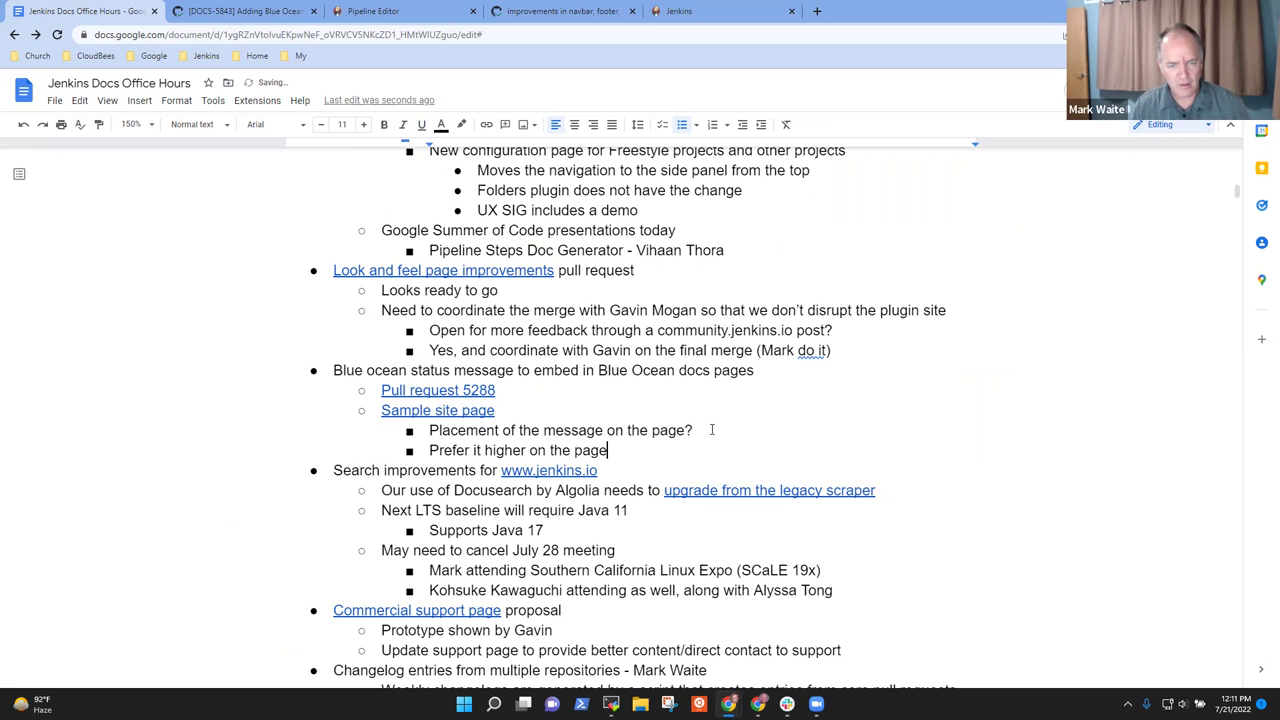
{"action": "type", "text": ", possibnl"}
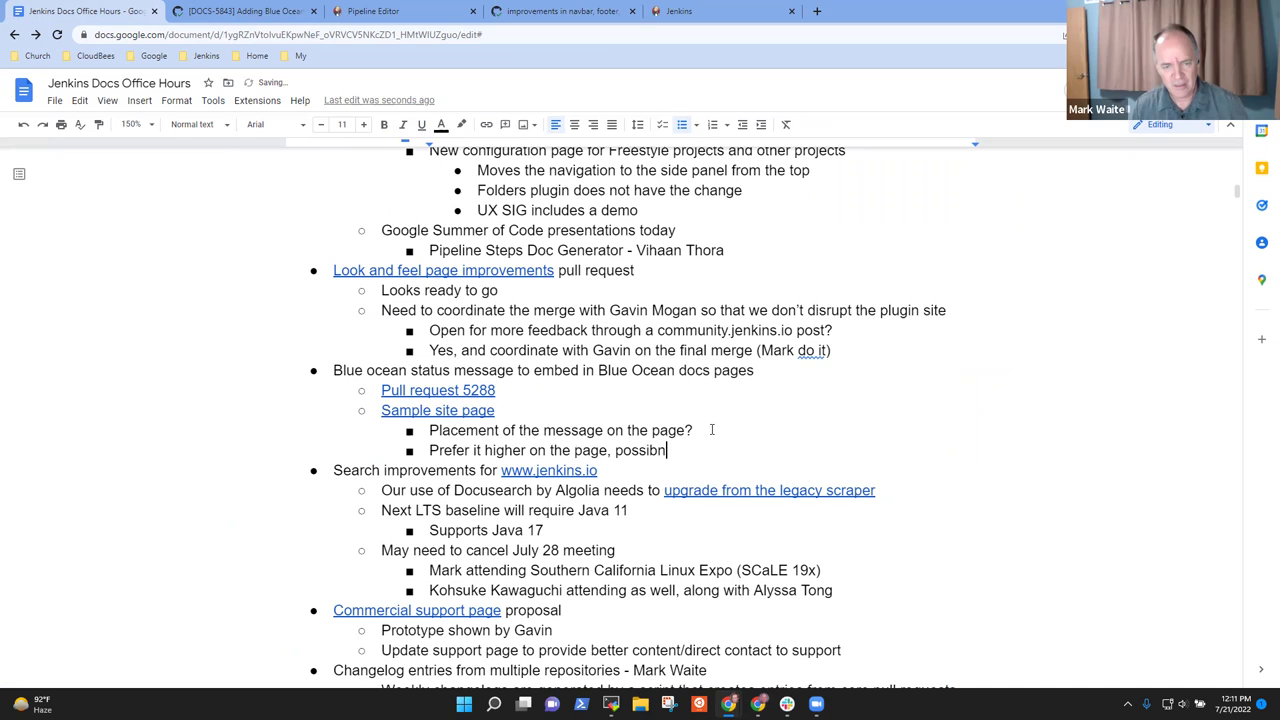
{"action": "key", "text": "BackSpace"}
{"action": "type", "text": "ly afte"}
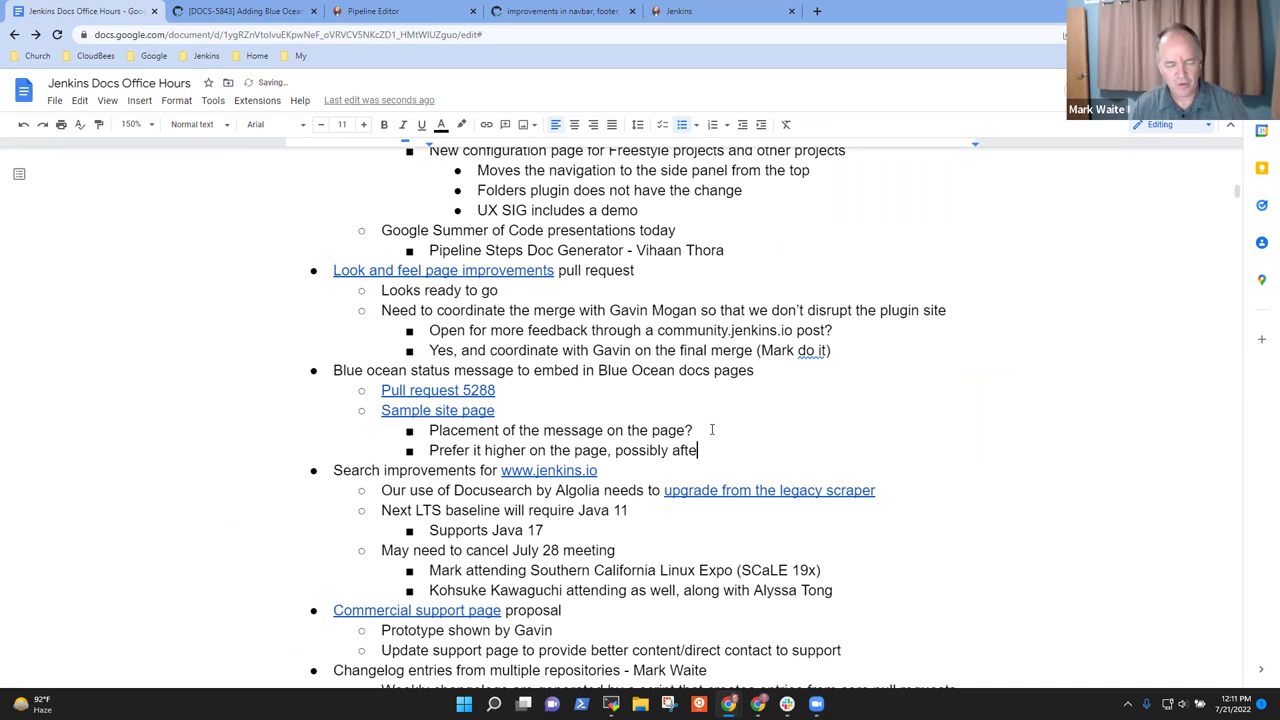
{"action": "type", "text": "r the ver"}
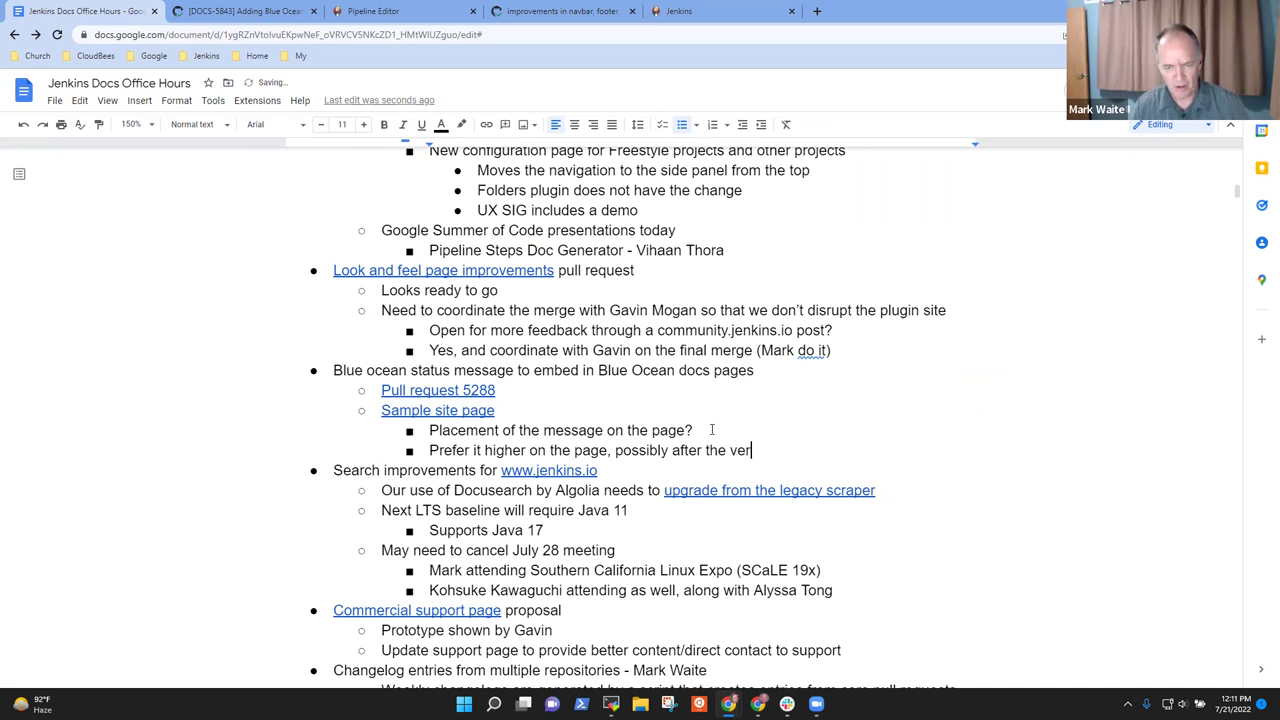
{"action": "type", "text": "y first para"}
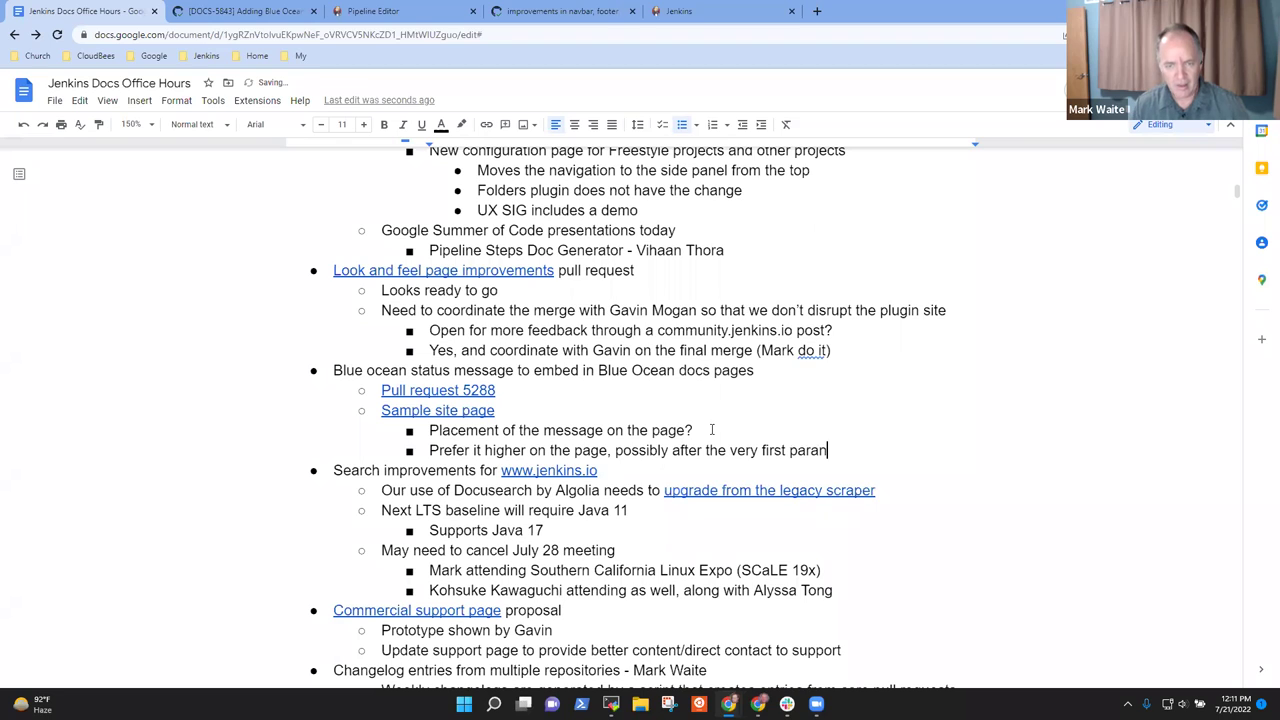
{"action": "type", "text": "gra"}
{"action": "key", "text": "BackSpace"}
{"action": "key", "text": "BackSpace"}
{"action": "key", "text": "BackSpace"}
{"action": "type", "text": "graph"}
Step: Add a nested bullet reading "Create a strong first paragraph if one does not already exist" under the placement preference
{"action": "key", "text": "Return"}
{"action": "key", "text": "Tab"}
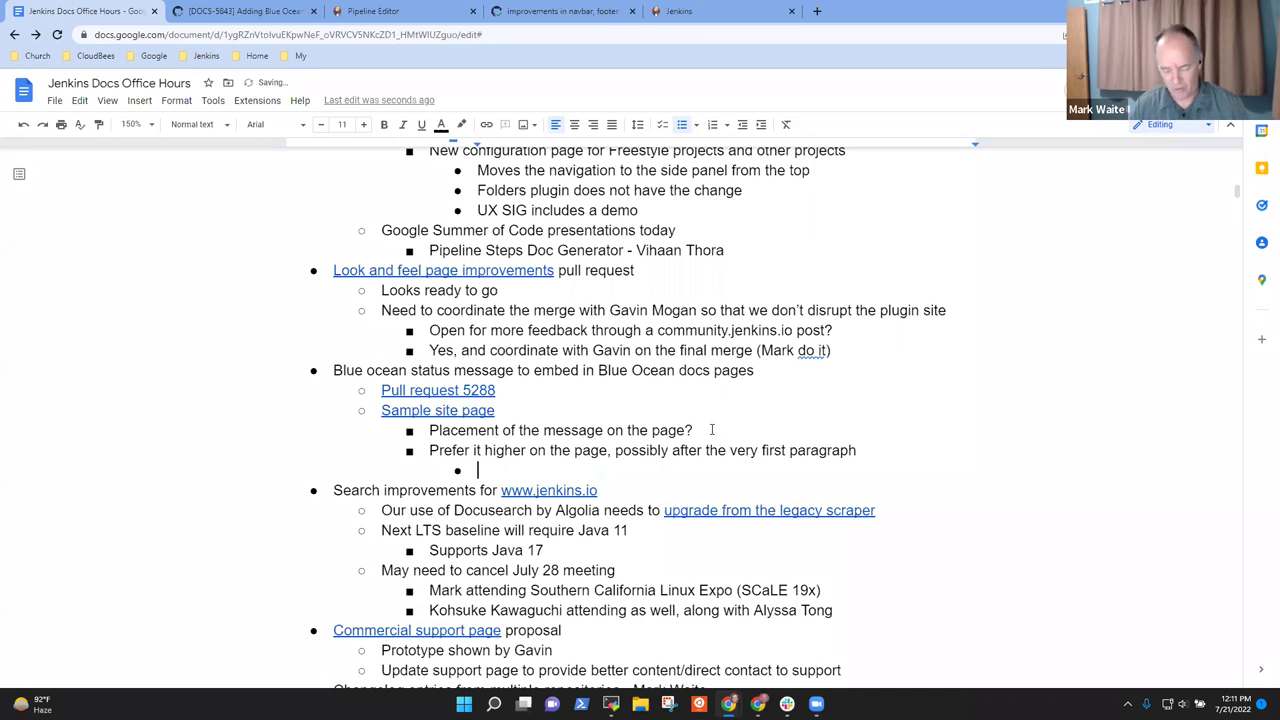
{"action": "type", "text": "Create a strong first pra"}
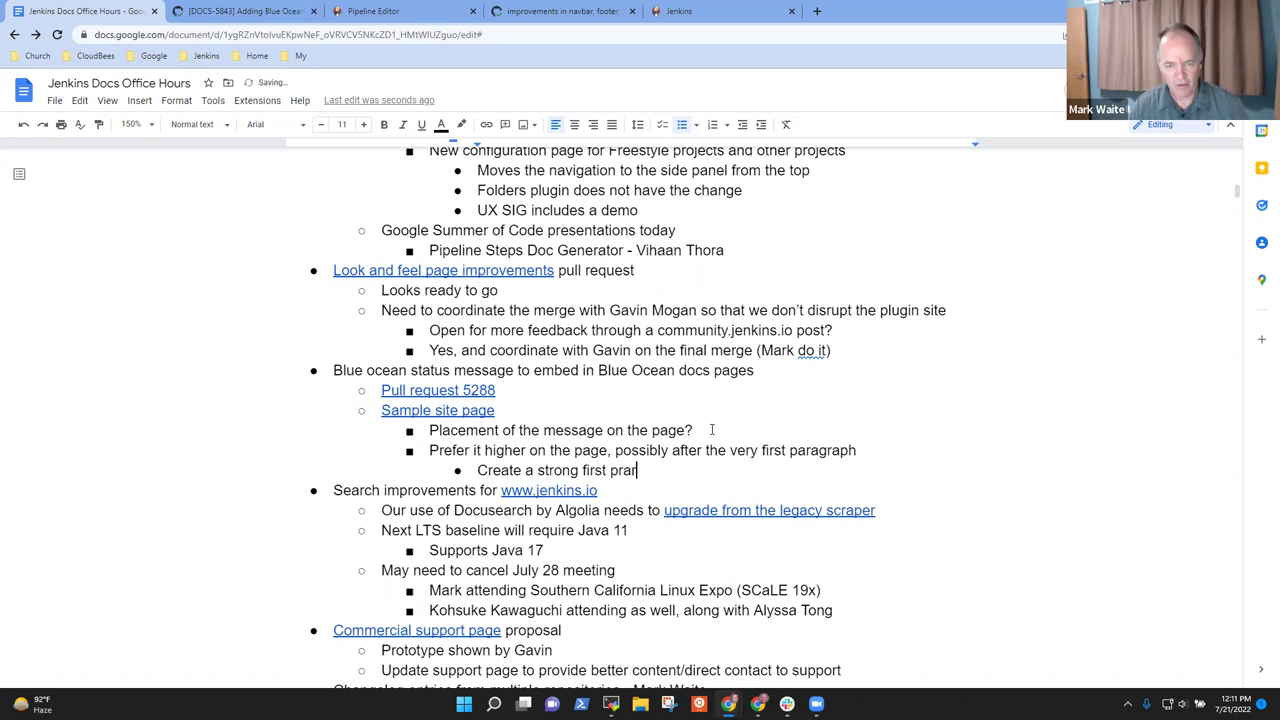
{"action": "type", "text": "r"}
{"action": "key", "text": "BackSpace"}
{"action": "key", "text": "BackSpace"}
{"action": "key", "text": "BackSpace"}
{"action": "type", "text": "aragraph if one do"}
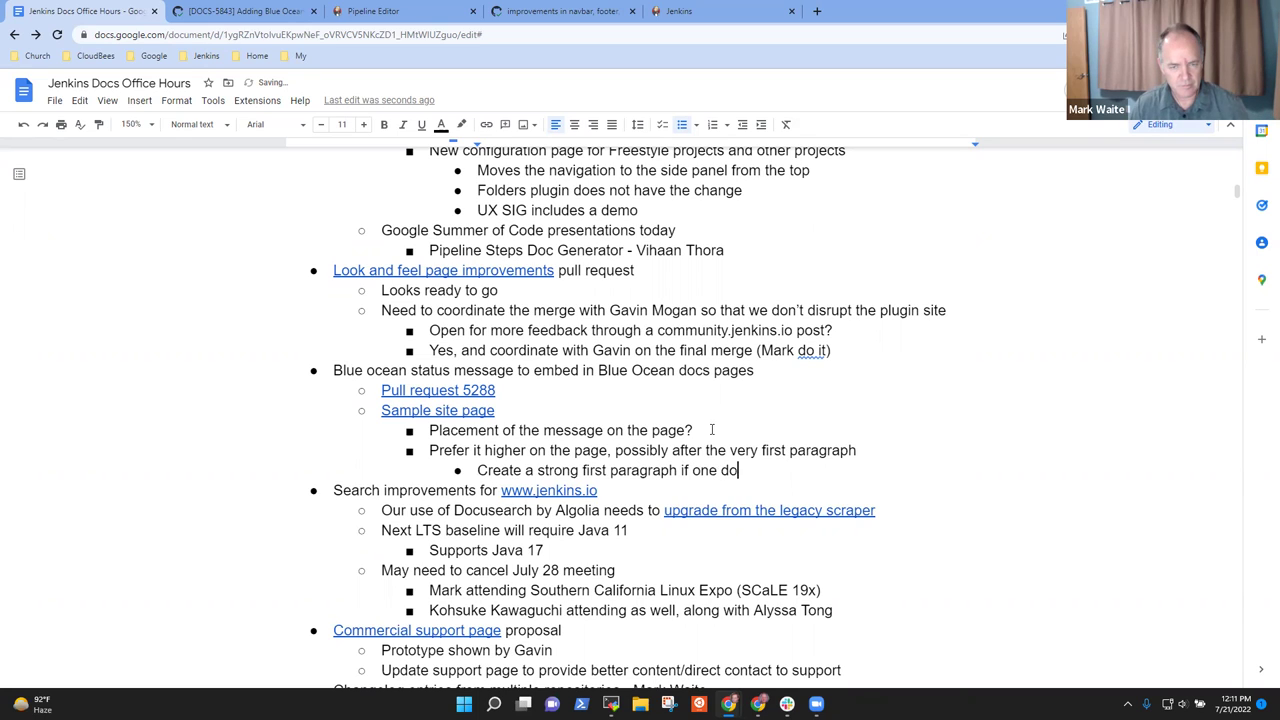
{"action": "type", "text": "es not already exist"}
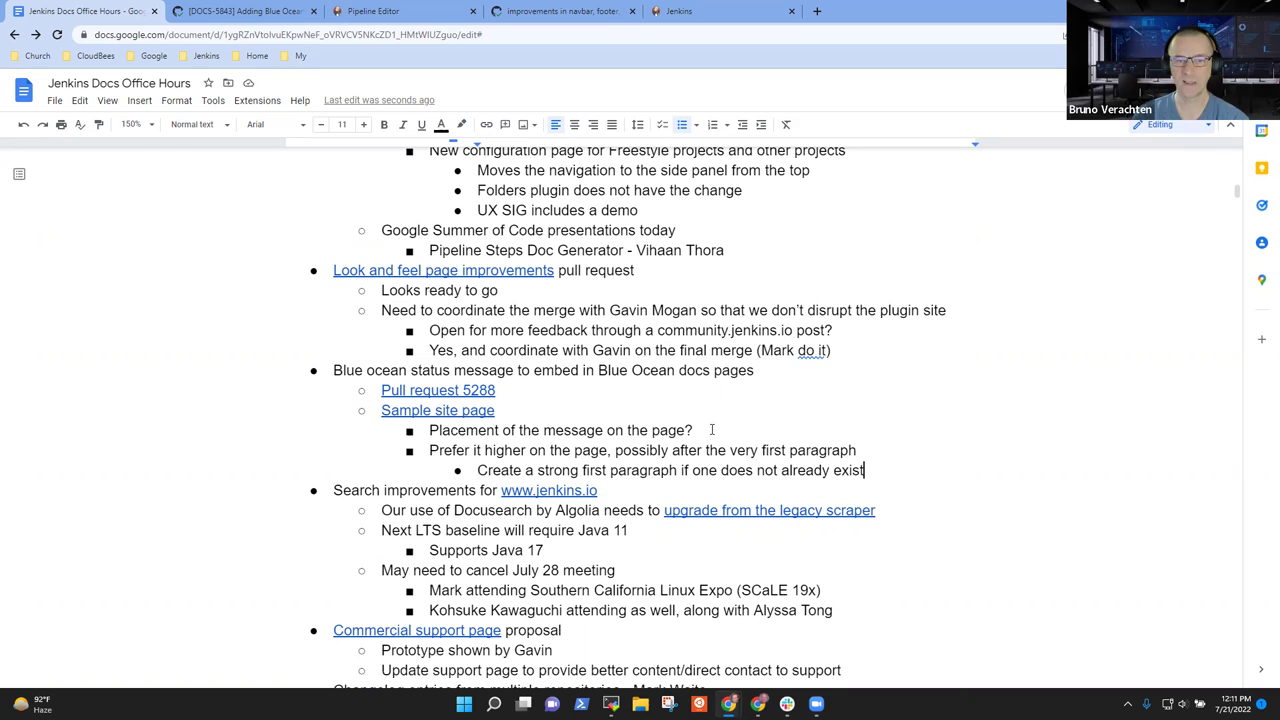
{"action": "scroll", "coordinate": [588, 384], "scroll_direction": "down", "scroll_amount": 2}
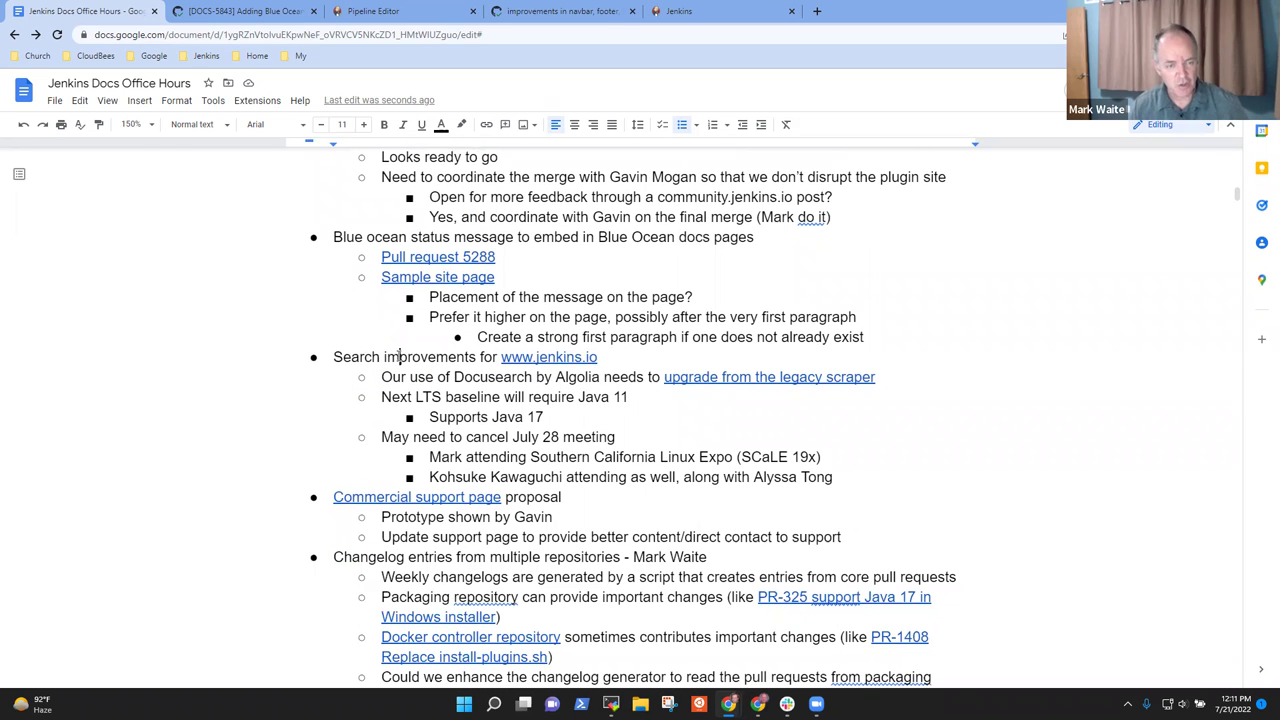
{"action": "triple_click", "coordinate": [400, 366]}
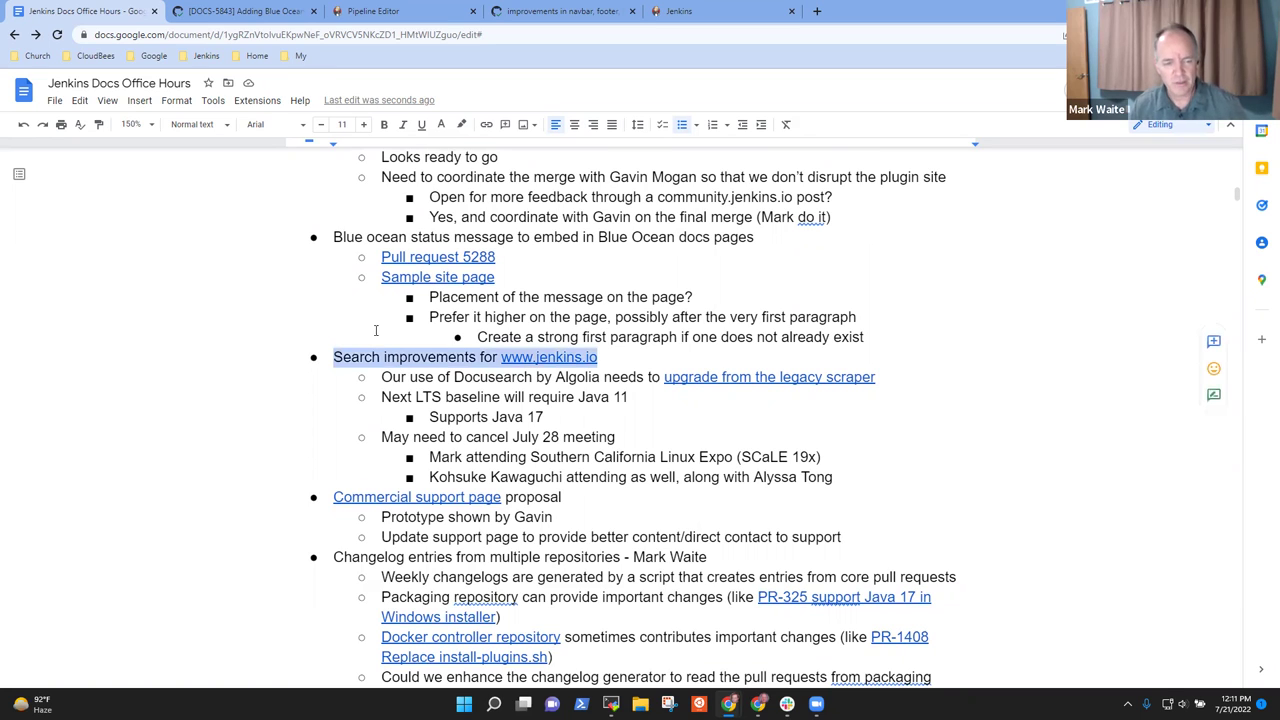
{"action": "left_click", "coordinate": [540, 378]}
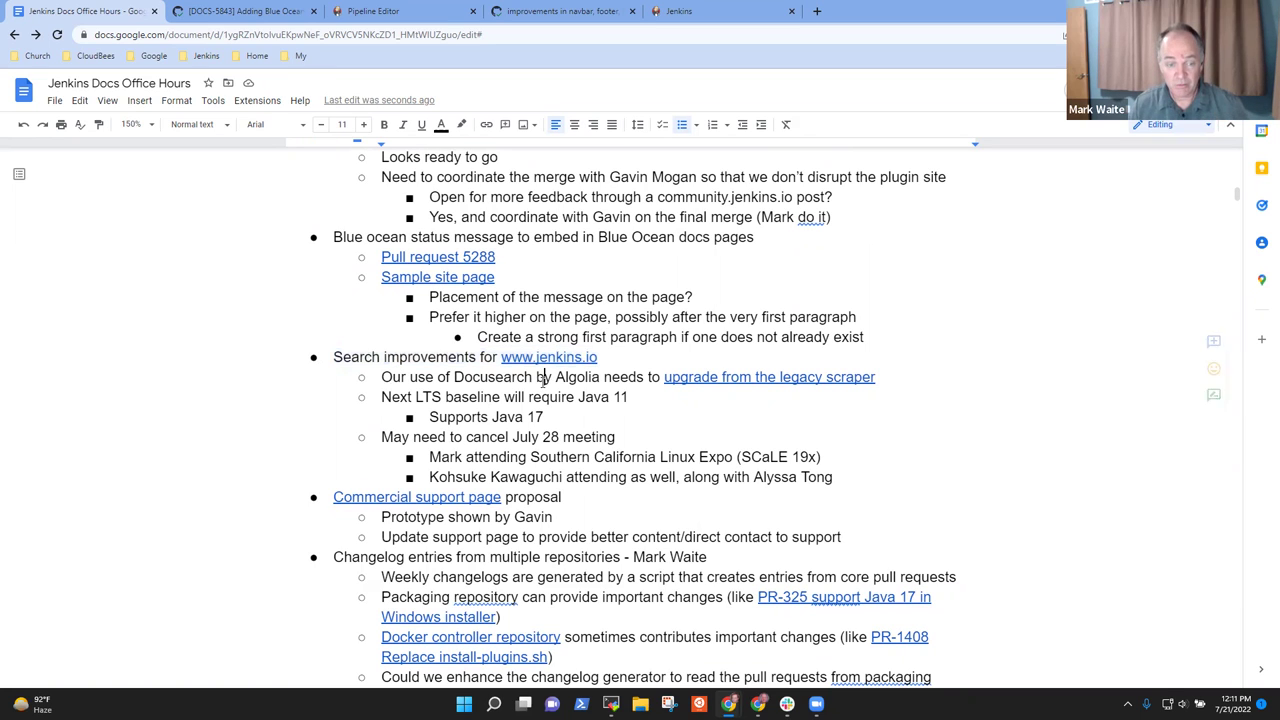
{"action": "key", "text": "Home"}
{"action": "key", "text": "Return"}
{"action": "key", "text": "Up"}
{"action": "type", "text": "Some searches on"}
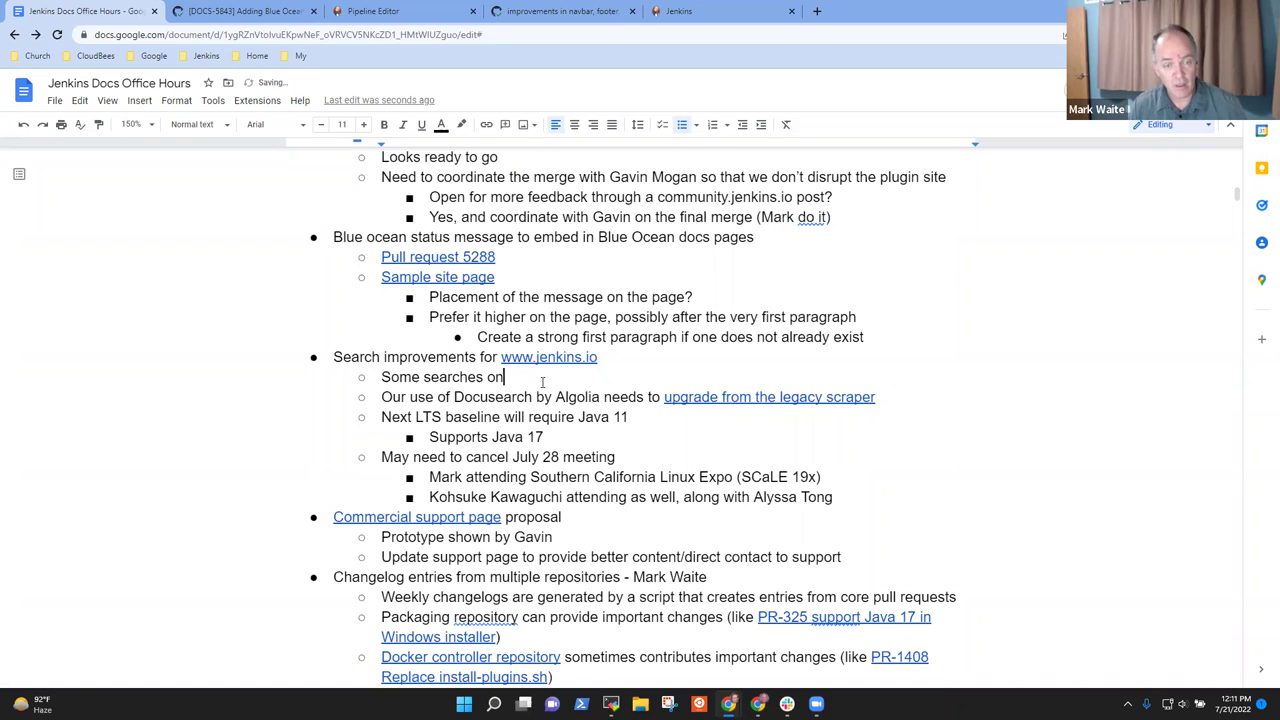
{"action": "type", "text": " www.jenkins.io have very poor results"}
Step: Add a nested bullet reading Search for "upgrade" beneath the note about poor search results
{"action": "key", "text": "Return"}
{"action": "key", "text": "Tab"}
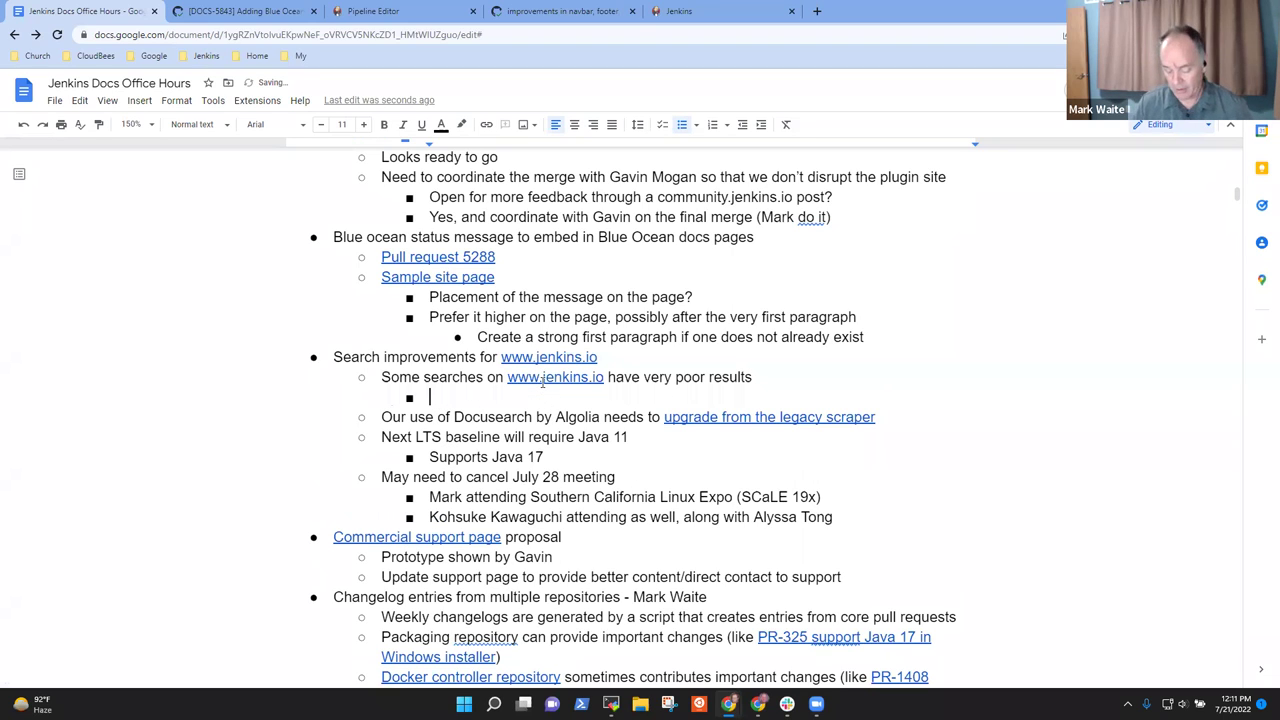
{"action": "type", "text": "Search"}
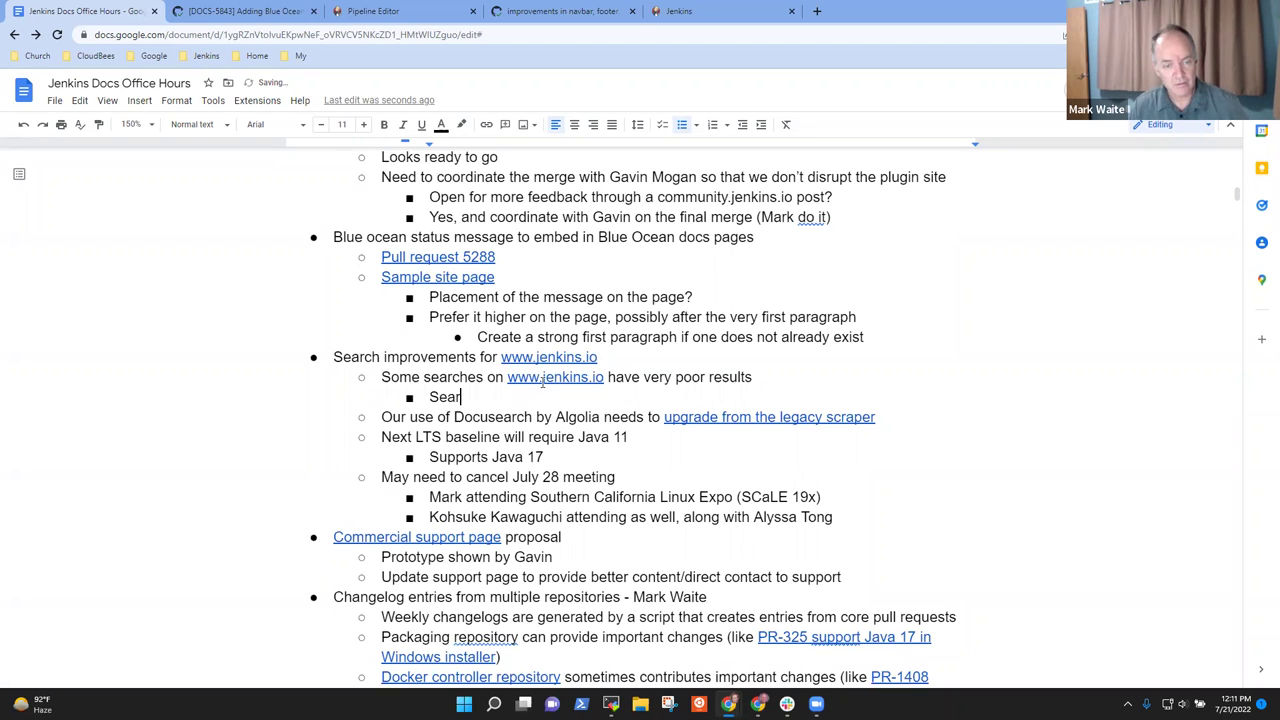
{"action": "type", "text": " for "}
{"action": "type", "text": "\"upda"}
{"action": "key", "text": "BackSpace"}
{"action": "key", "text": "BackSpace"}
{"action": "type", "text": "gra"}
{"action": "key", "text": "BackSpace"}
{"action": "key", "text": "BackSpace"}
{"action": "type", "text": "rade\""}
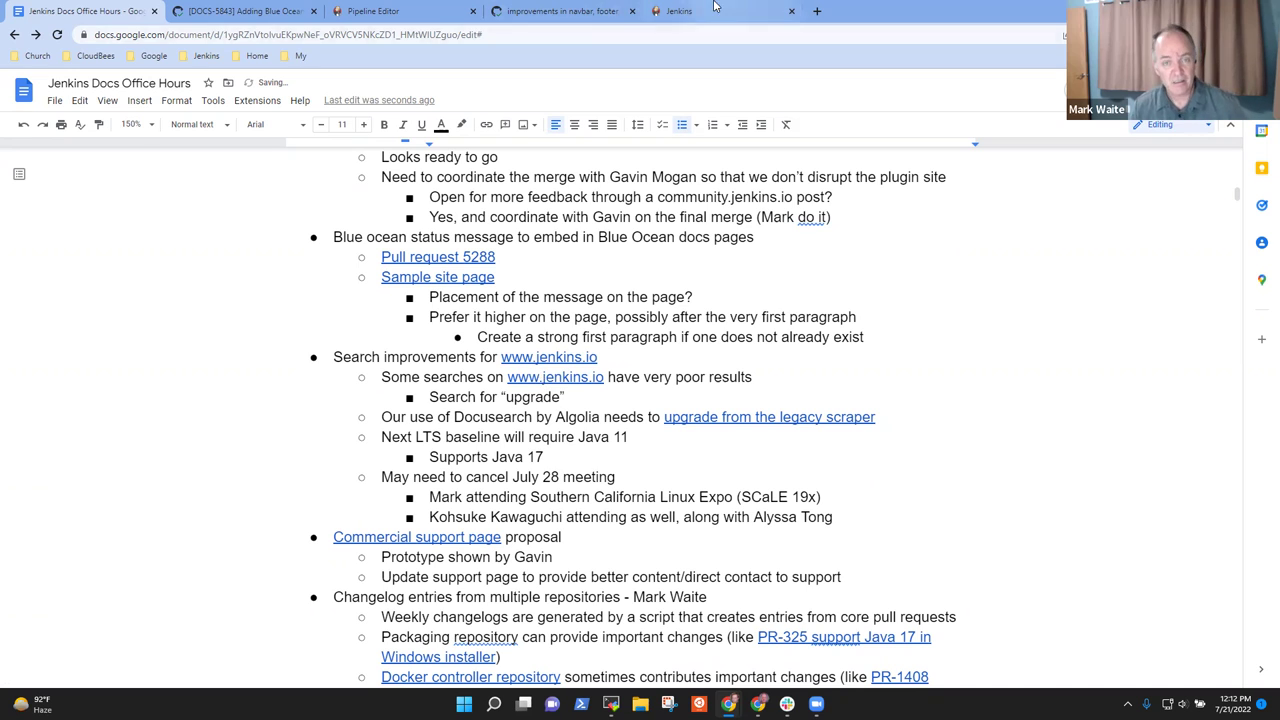
Step: Open the live jenkins.io site and search it for "upgrade" with the built-in documentation search
{"action": "left_click", "coordinate": [712, 9]}
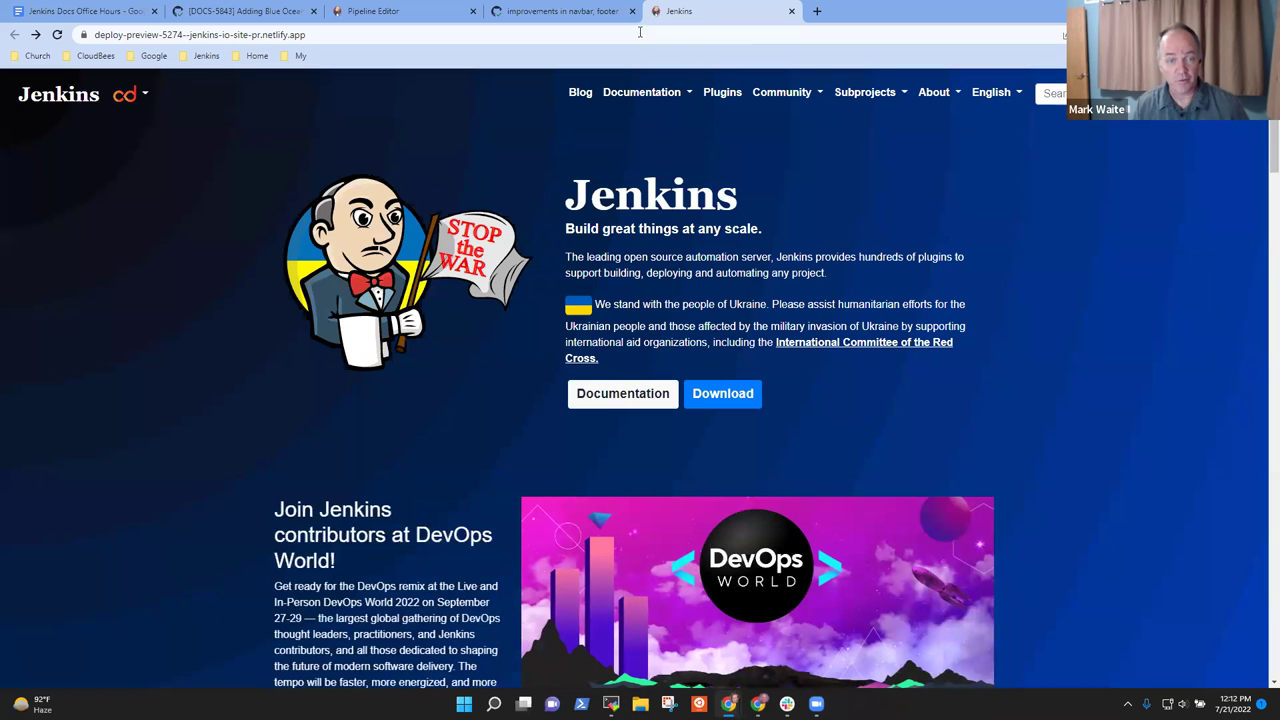
{"action": "left_click", "coordinate": [206, 56]}
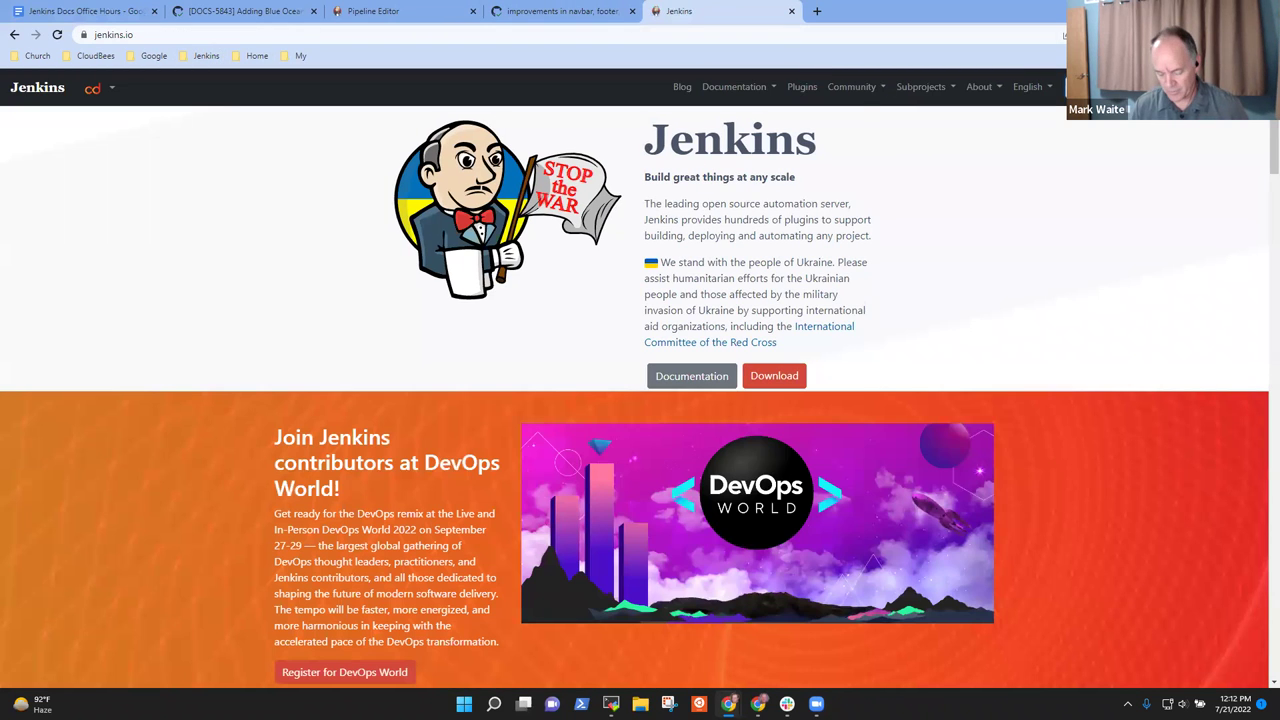
{"action": "key", "text": "F5"}
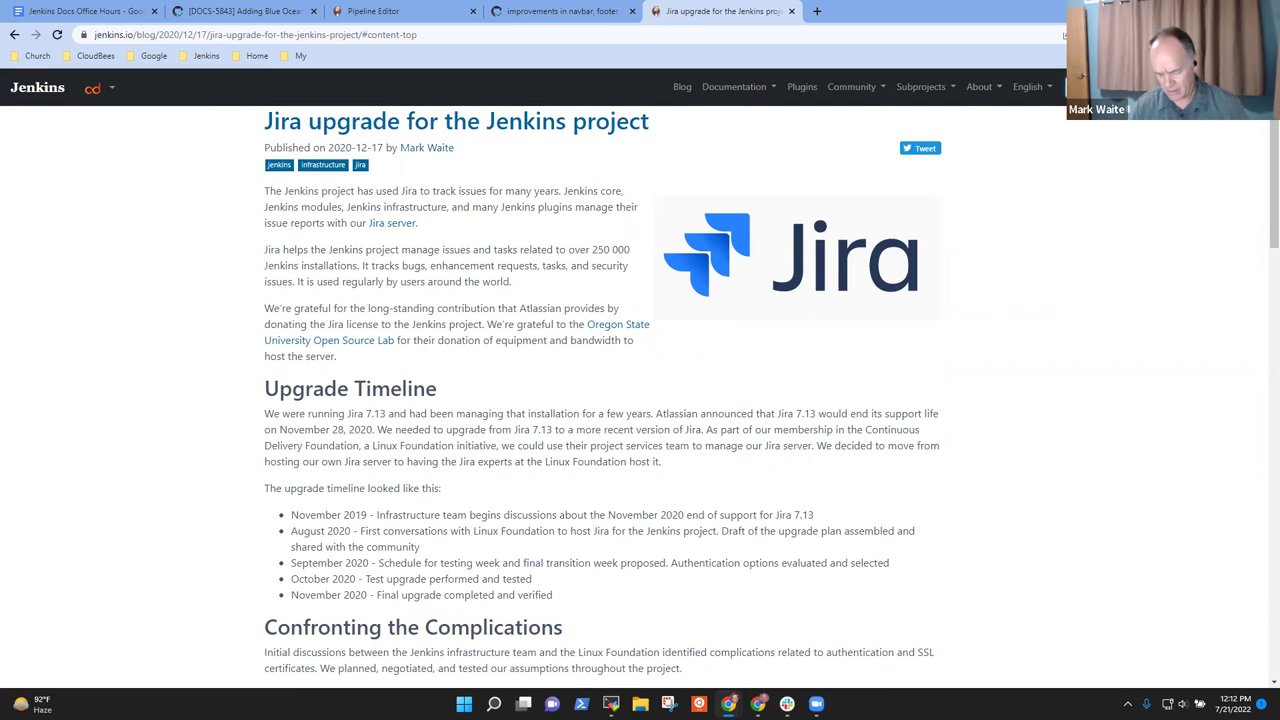
{"action": "type", "text": "upon"}
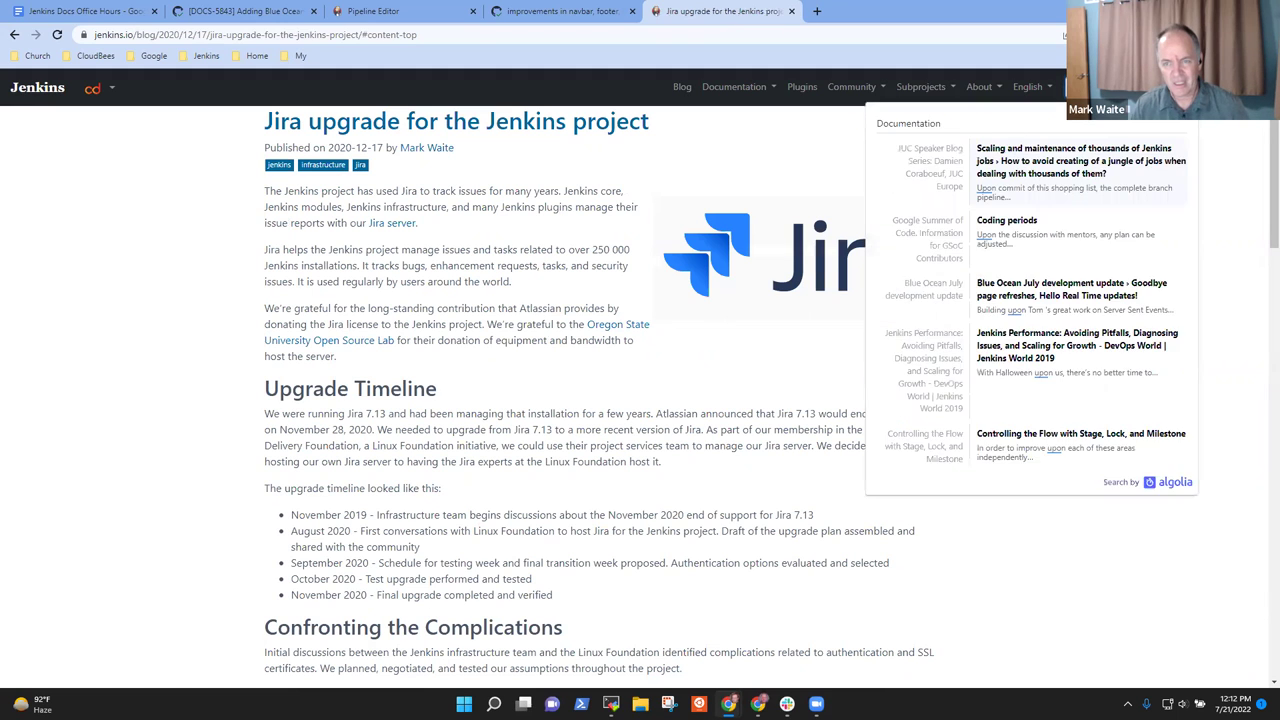
{"action": "key", "text": "BackSpace"}
{"action": "key", "text": "BackSpace"}
{"action": "type", "text": "grade"}
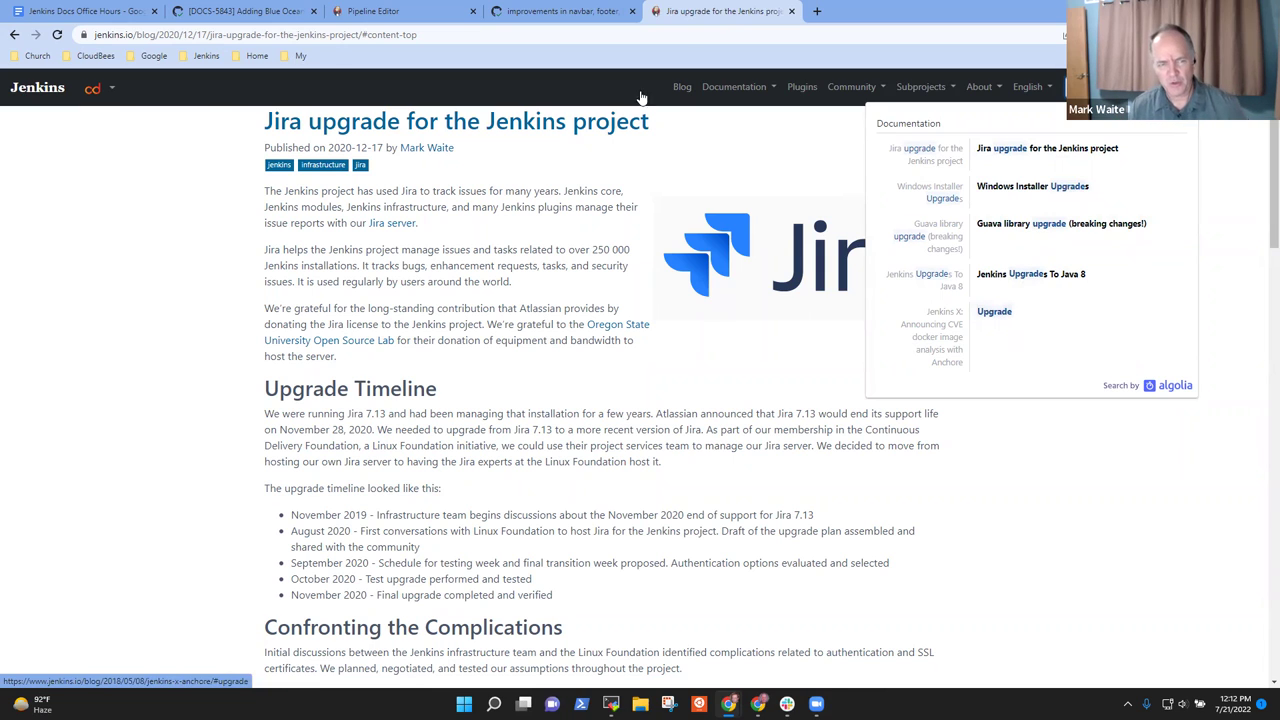
Step: Search Google for "site:jenkins.io upgrade", view the Jenkins LTS Upgrade Guide result, and return to the results
{"action": "left_click", "coordinate": [817, 12]}
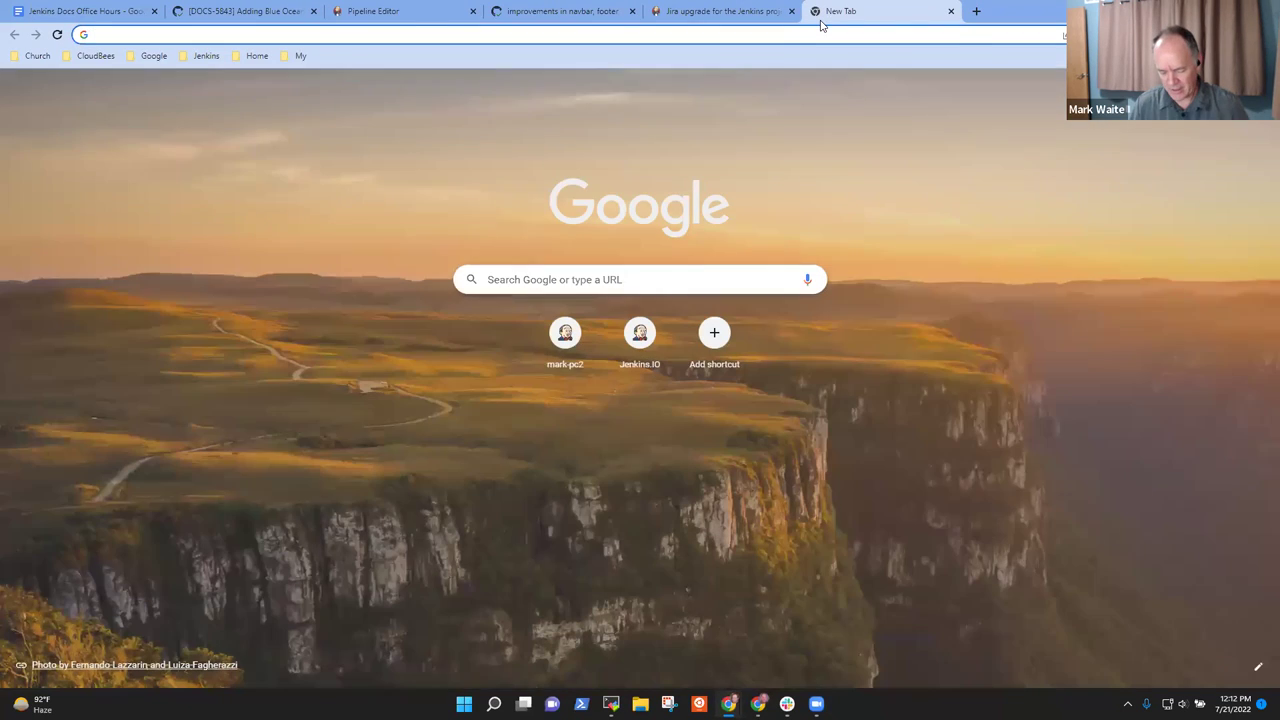
{"action": "type", "text": "site:jenki"}
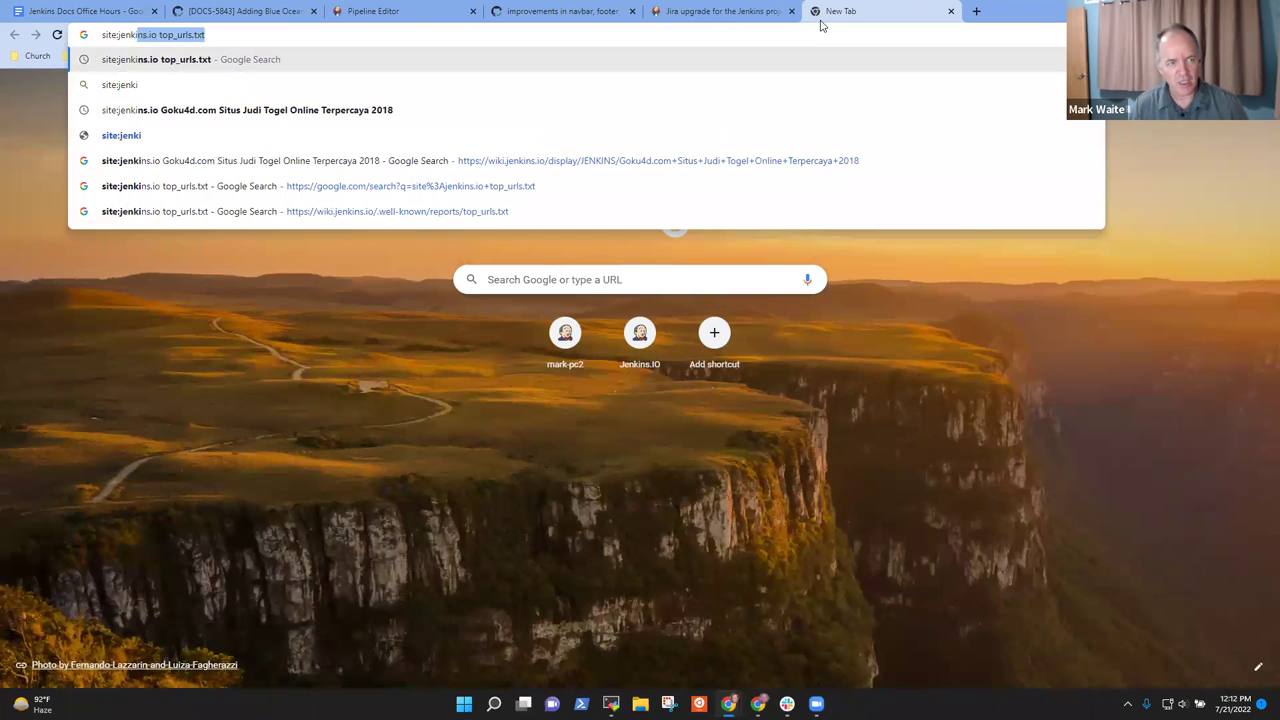
{"action": "type", "text": "ns.io upgrade"}
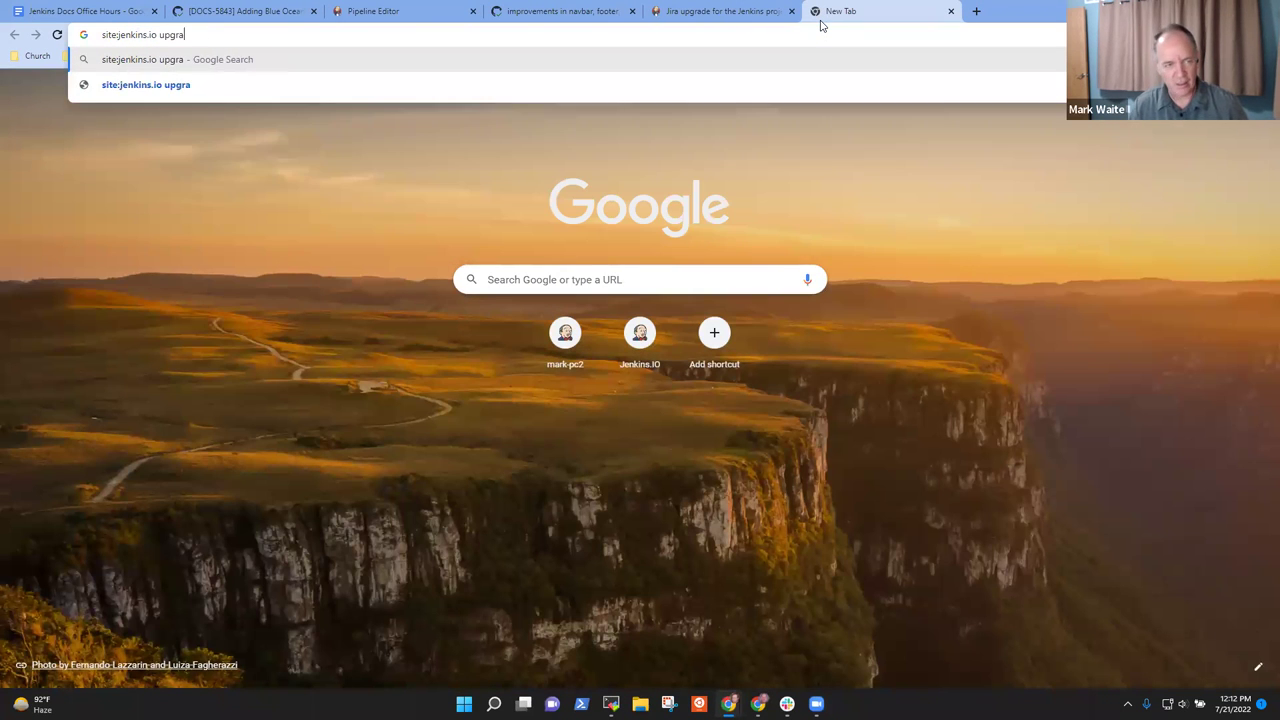
{"action": "key", "text": "Return"}
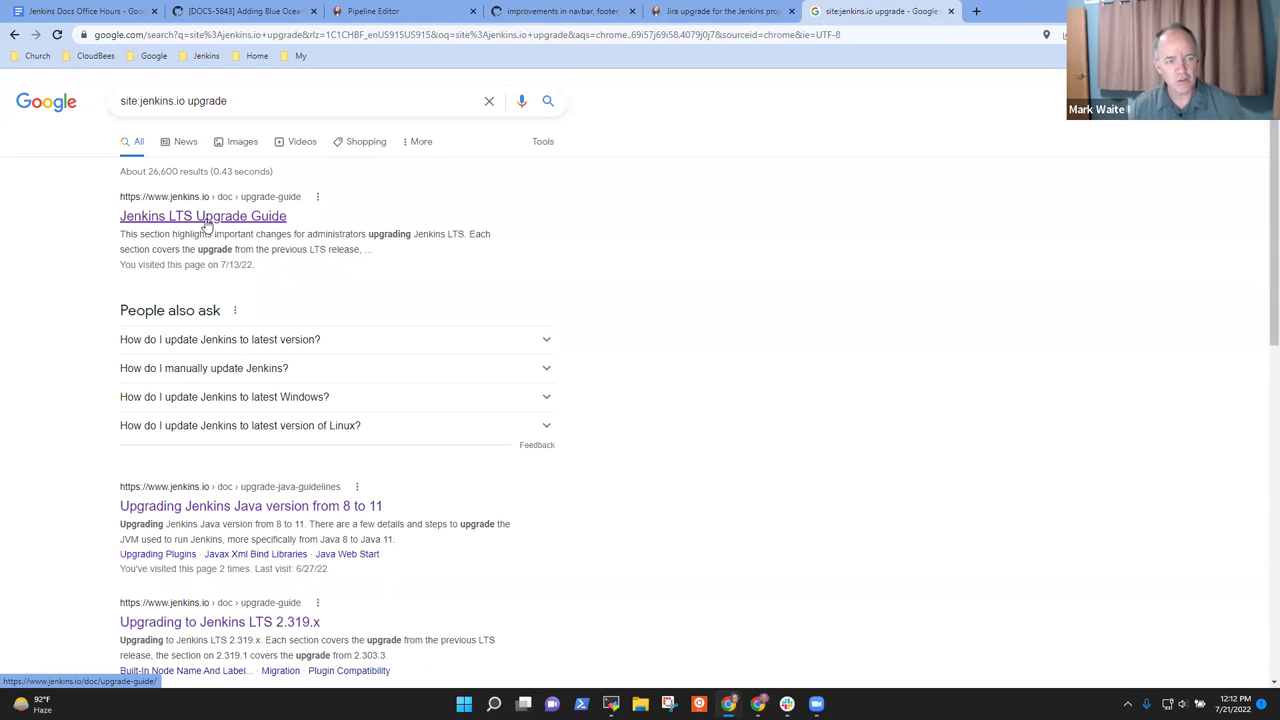
{"action": "left_click", "coordinate": [205, 218]}
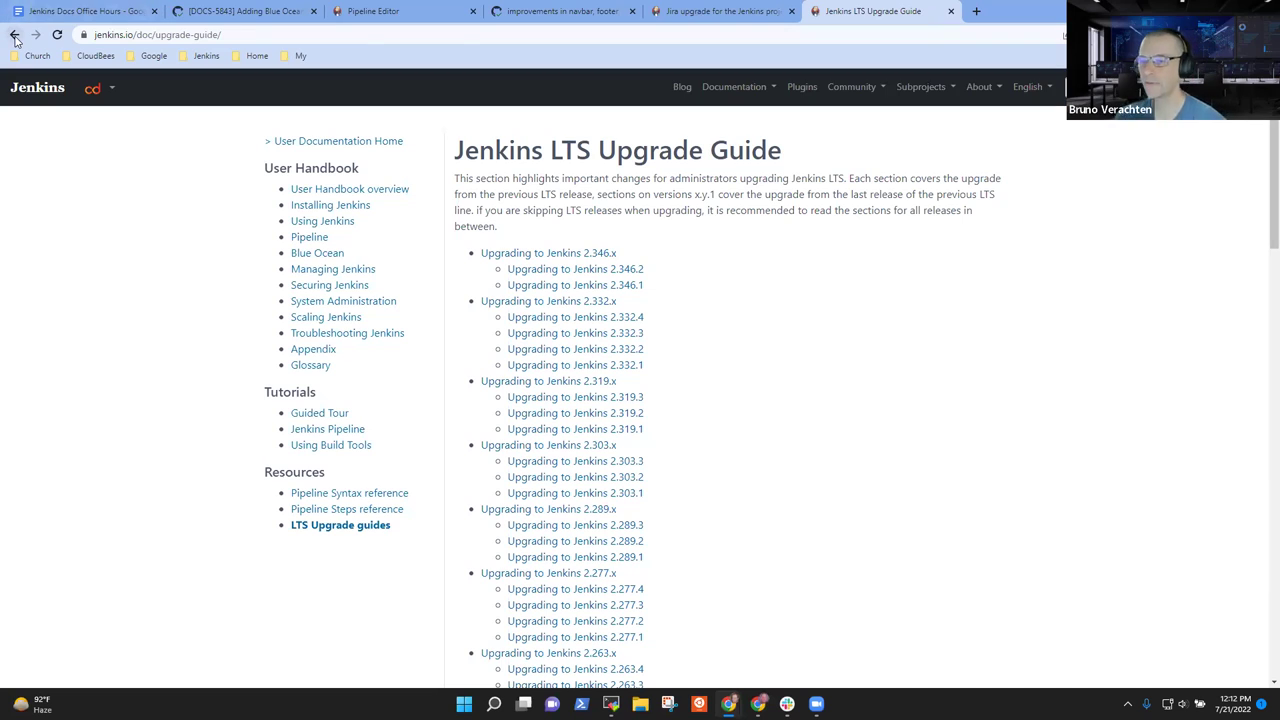
{"action": "left_click", "coordinate": [14, 34]}
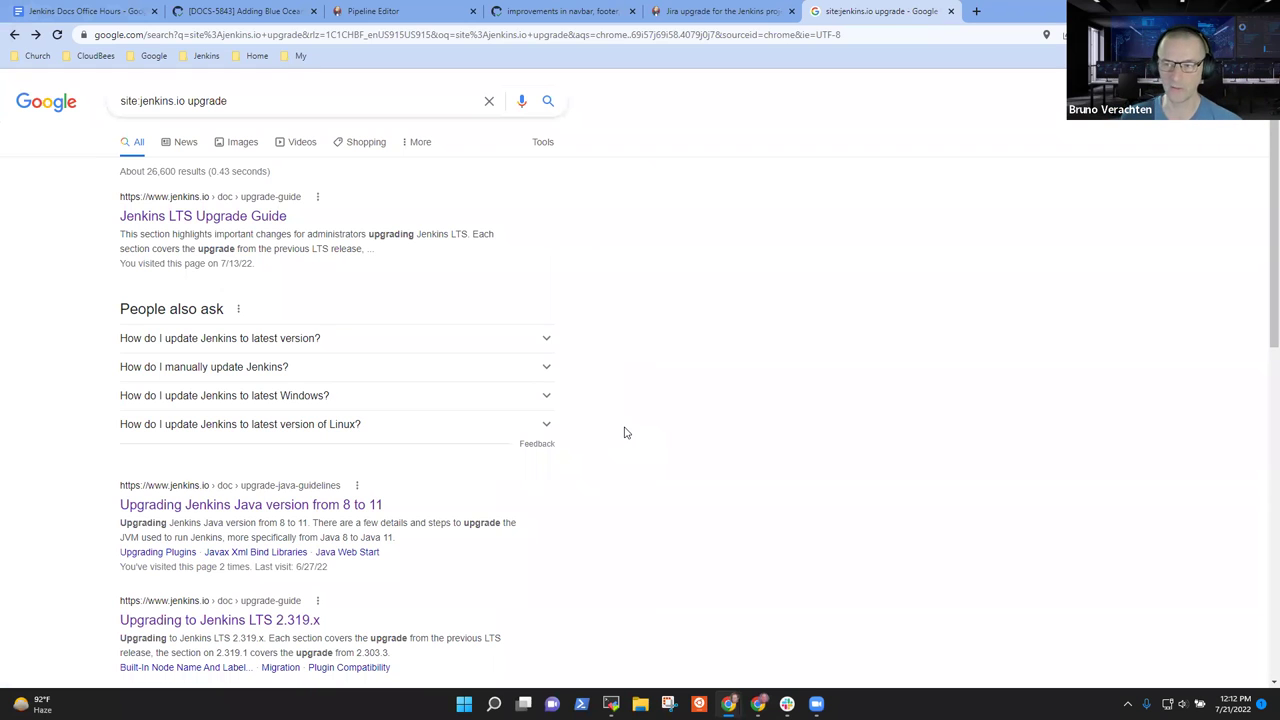
Step: View the "Upgrading Jenkins Java version from 8 to 11" result, then compare the Google results with the jenkins.io search suggestions
{"action": "scroll", "coordinate": [630, 455], "scroll_direction": "down", "scroll_amount": 2}
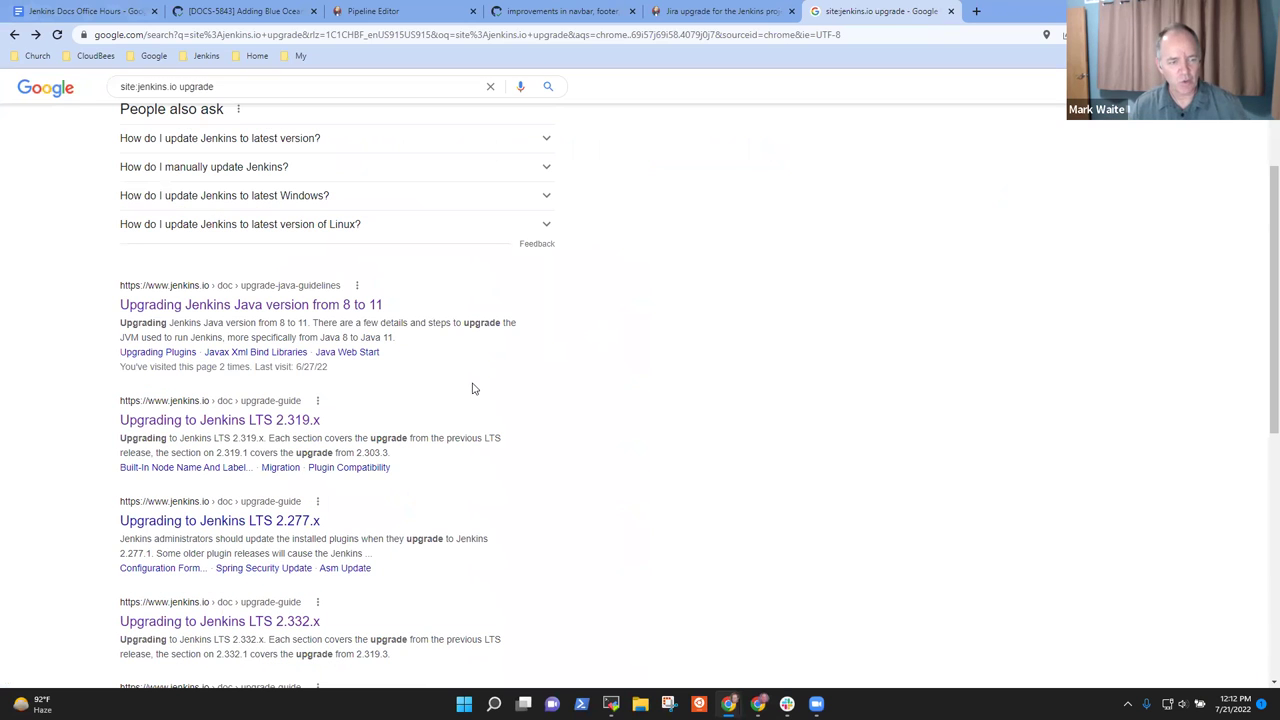
{"action": "left_click", "coordinate": [298, 305]}
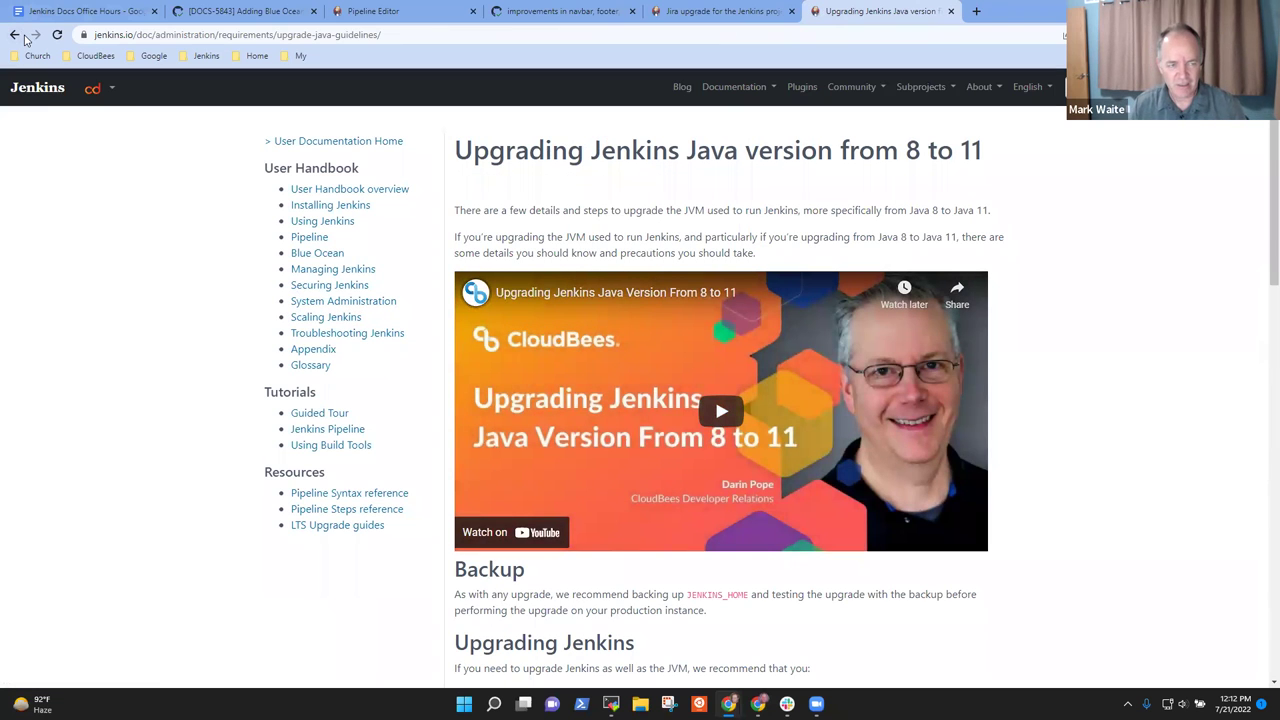
{"action": "left_click", "coordinate": [15, 35]}
{"action": "scroll", "coordinate": [560, 463], "scroll_direction": "down", "scroll_amount": 3}
{"action": "left_click", "coordinate": [750, 12]}
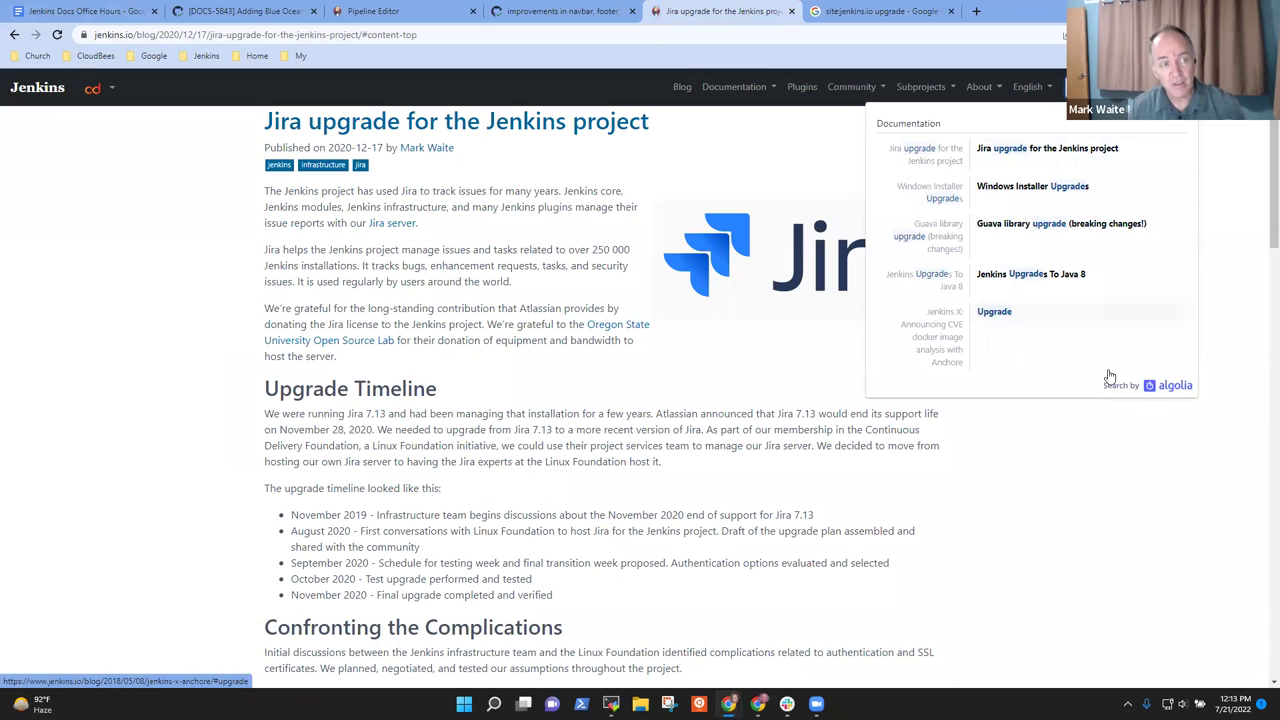
Step: Open the "upgrade from the legacy scraper" link from the meeting notes and highlight the title of the DocSearch page
{"action": "left_click", "coordinate": [85, 11]}
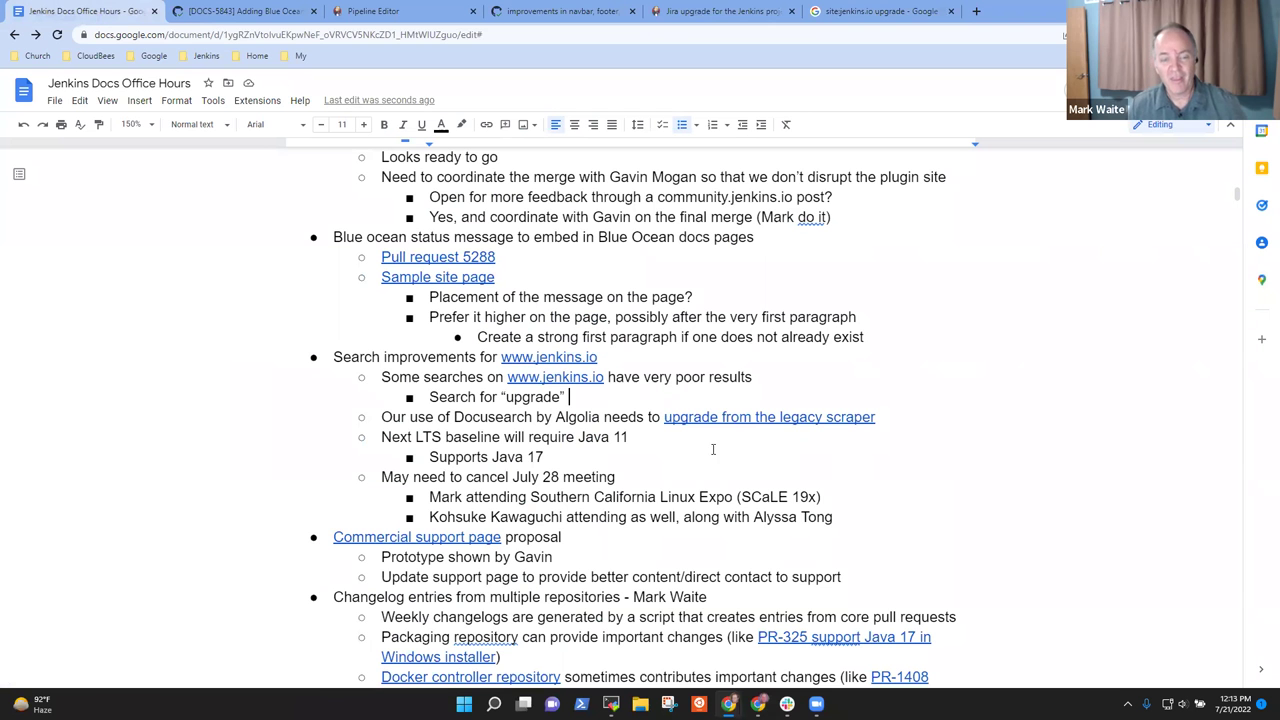
{"action": "left_click", "coordinate": [779, 418]}
{"action": "left_click", "coordinate": [749, 439]}
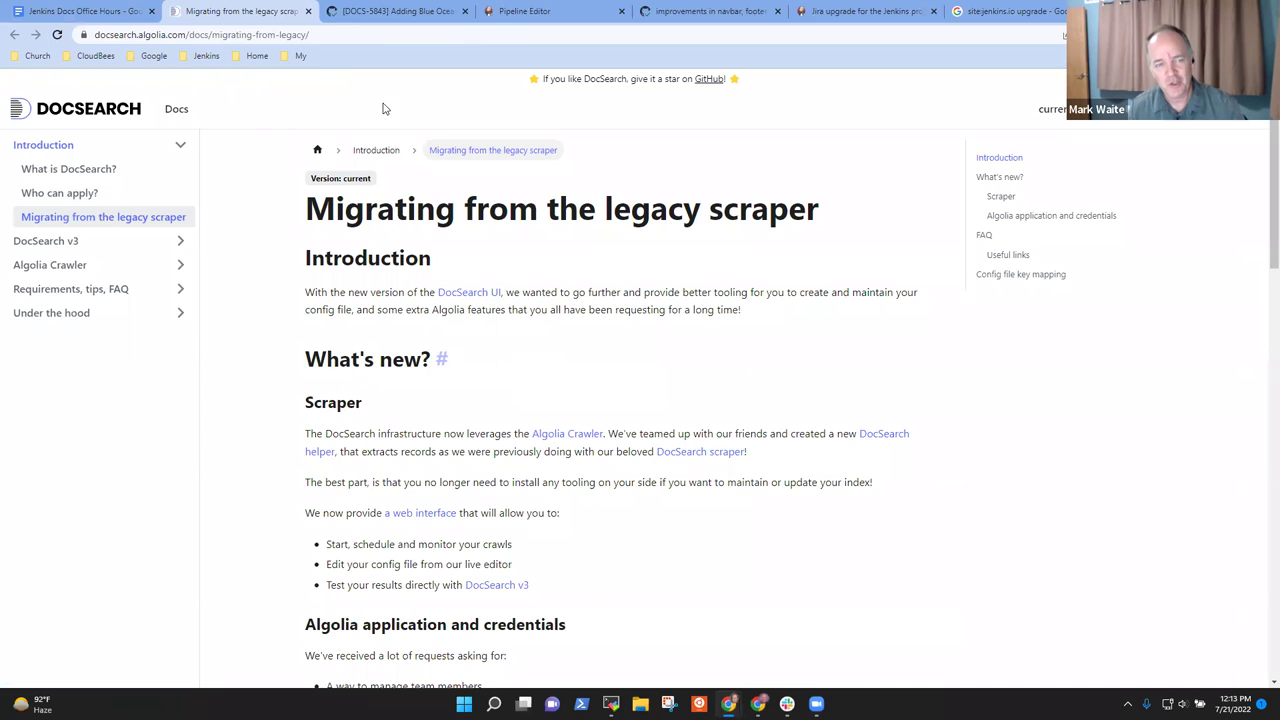
{"action": "double_click", "coordinate": [418, 212]}
{"action": "left_click_drag", "start_coordinate": [418, 212], "coordinate": [745, 224]}
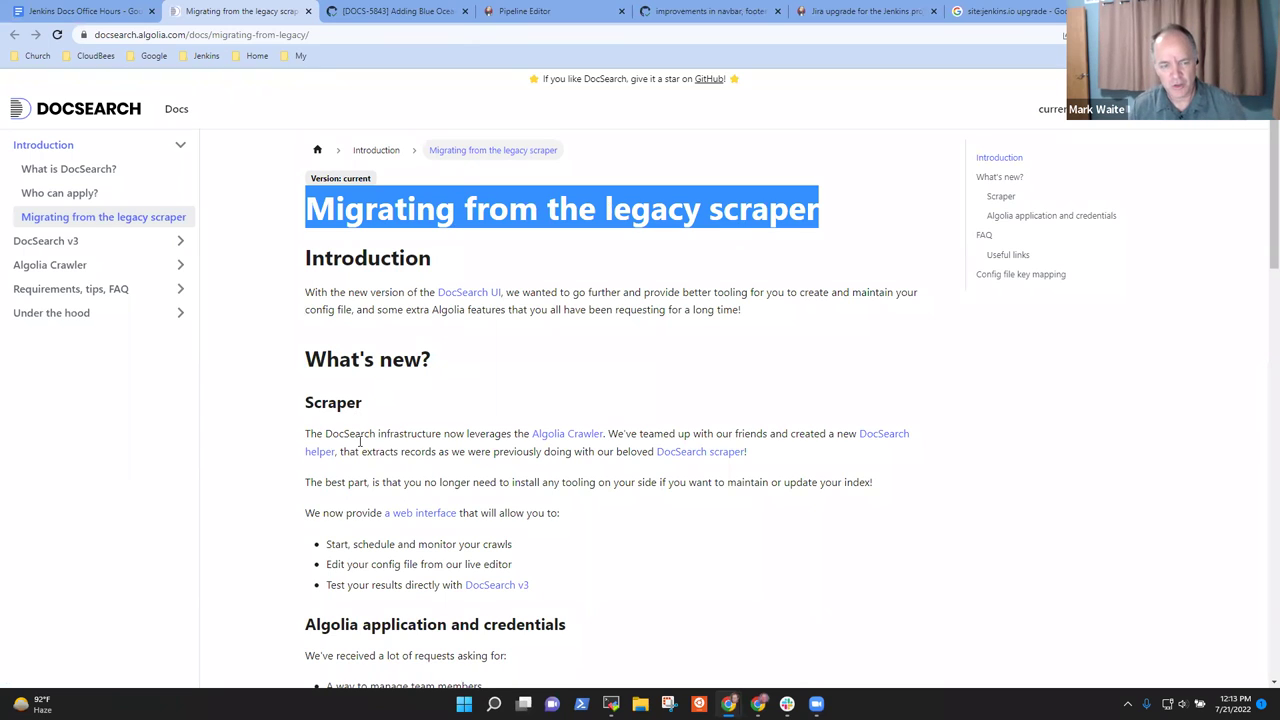
Step: Highlight "DocSearch" on the migration page, return to the meeting notes and select the bullet about upgrading from the legacy scraper
{"action": "double_click", "coordinate": [364, 439]}
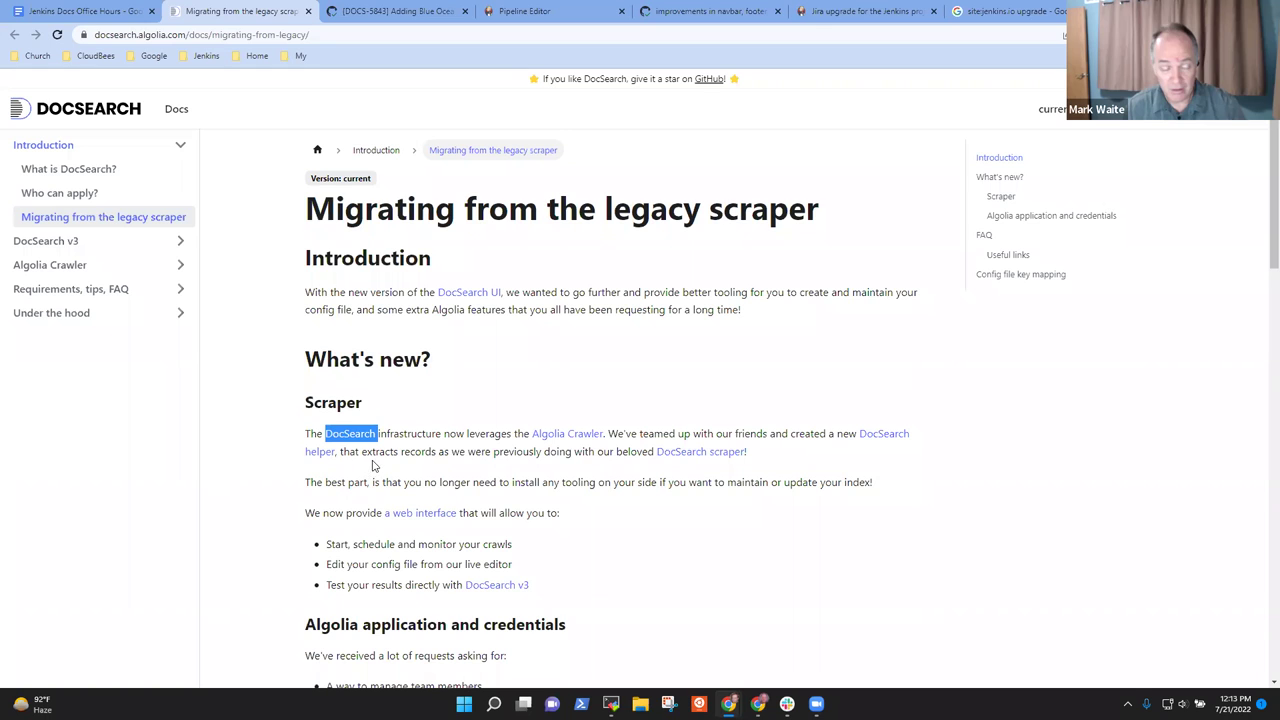
{"action": "key", "text": "ctrl+Page_Up"}
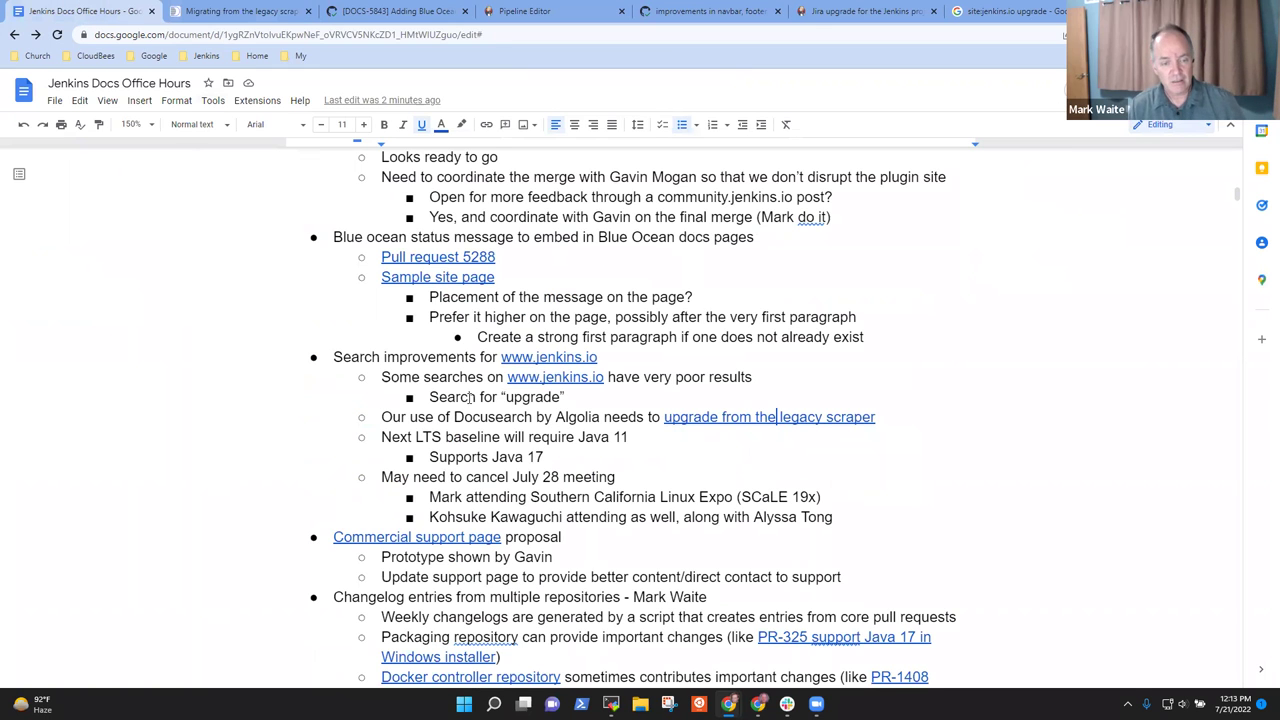
{"action": "left_click", "coordinate": [498, 417]}
{"action": "key", "text": "shift+End"}
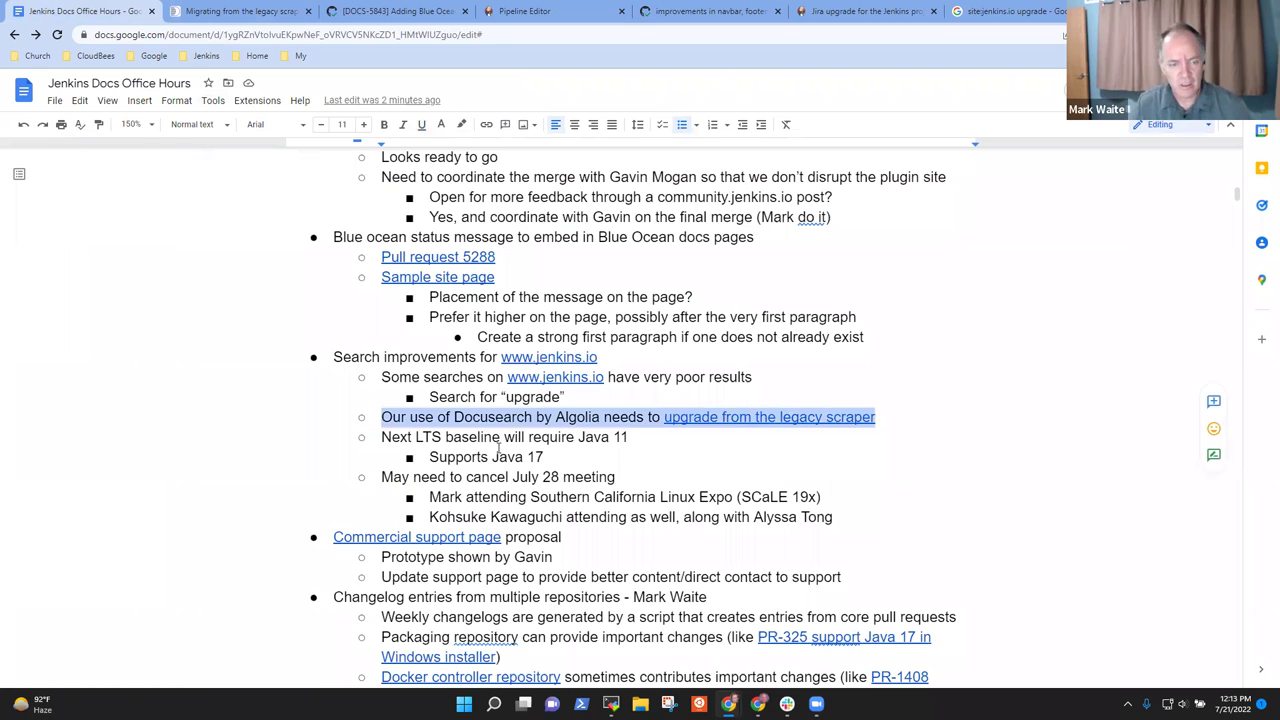
Step: Add the sub-bullet "Need some time to follow their directions, reconfigure the site to use new format" beneath the Docusearch upgrade item
{"action": "key", "text": "Left"}
{"action": "key", "text": "End"}
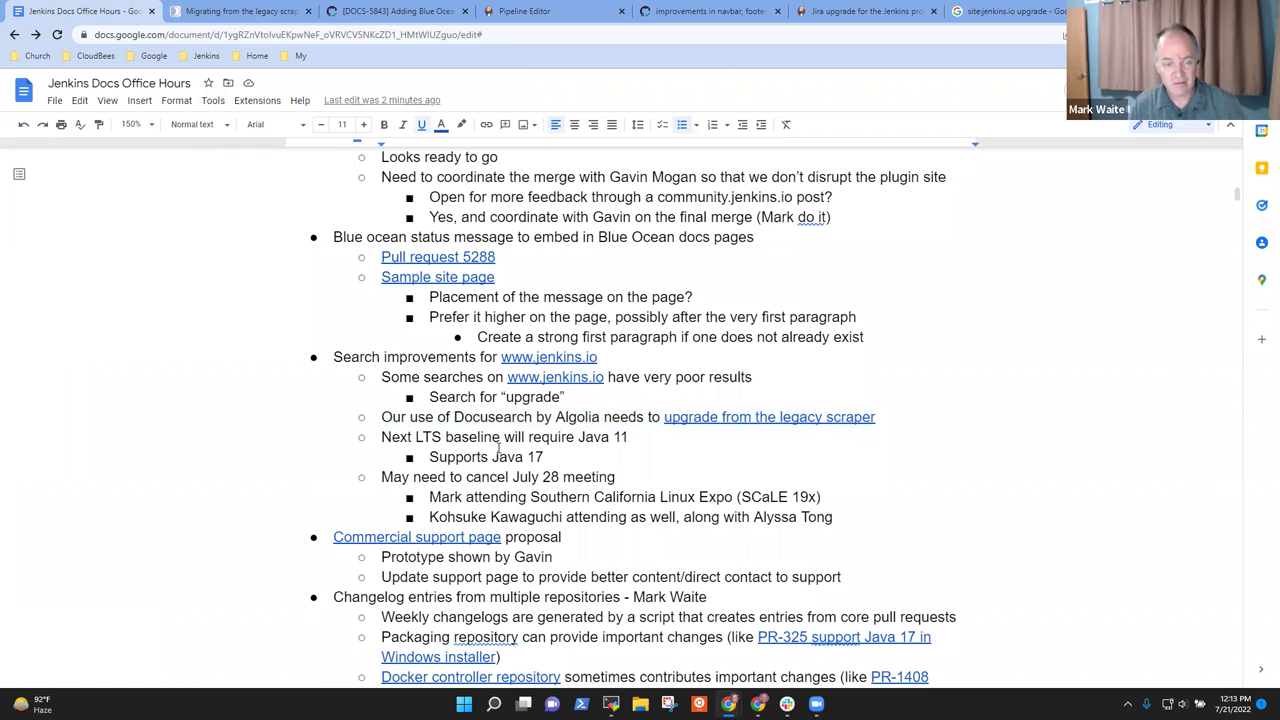
{"action": "key", "text": "Return"}
{"action": "key", "text": "Tab"}
{"action": "type", "text": "Need so"}
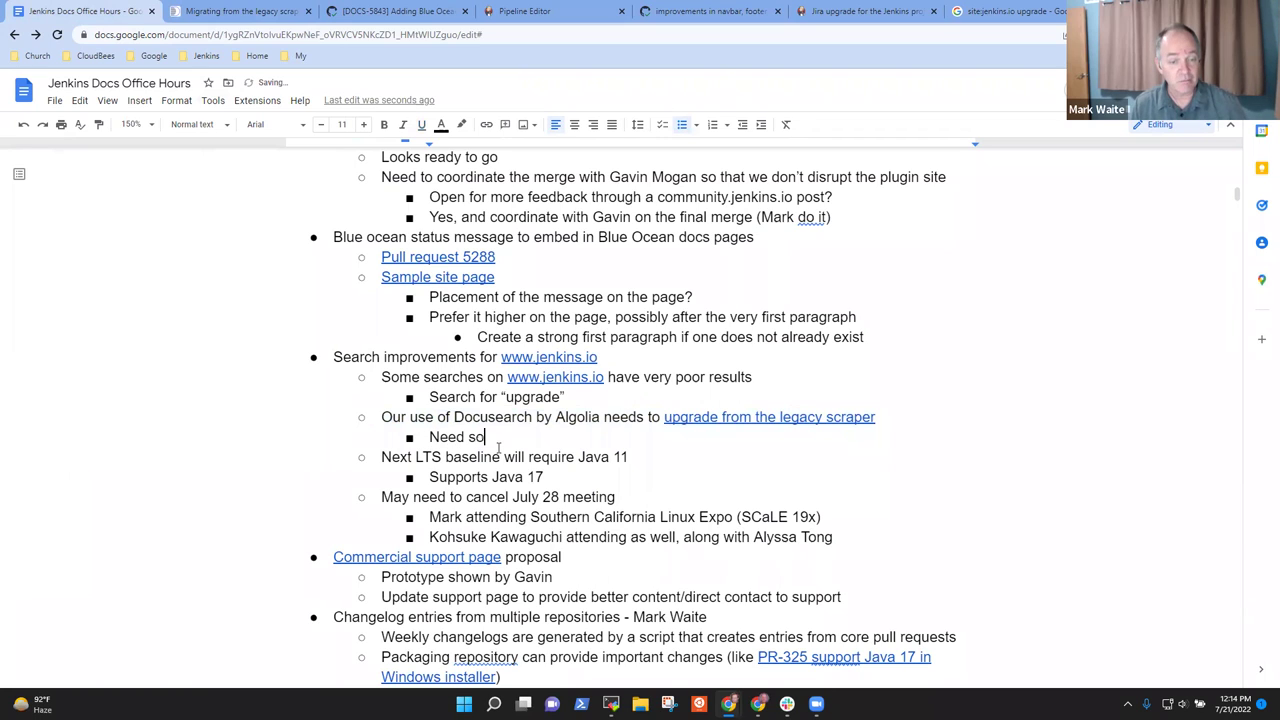
{"action": "type", "text": "me time to f"}
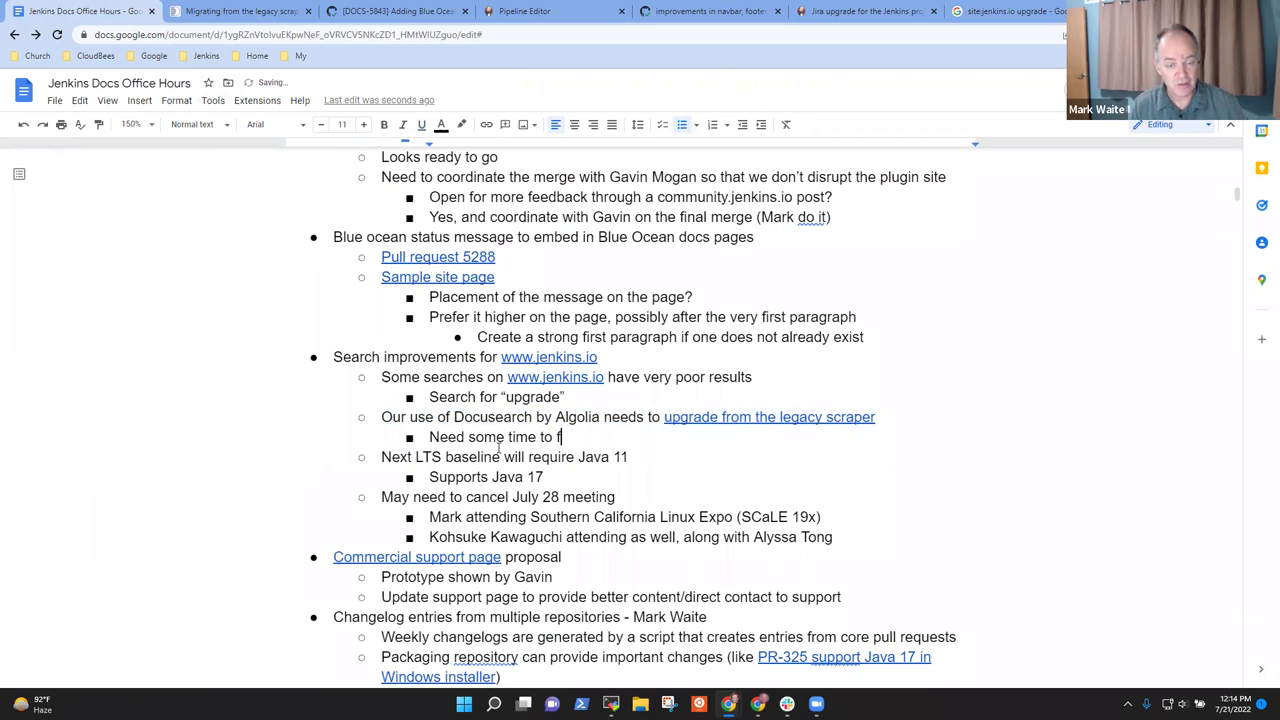
{"action": "type", "text": "ollow their directions, "}
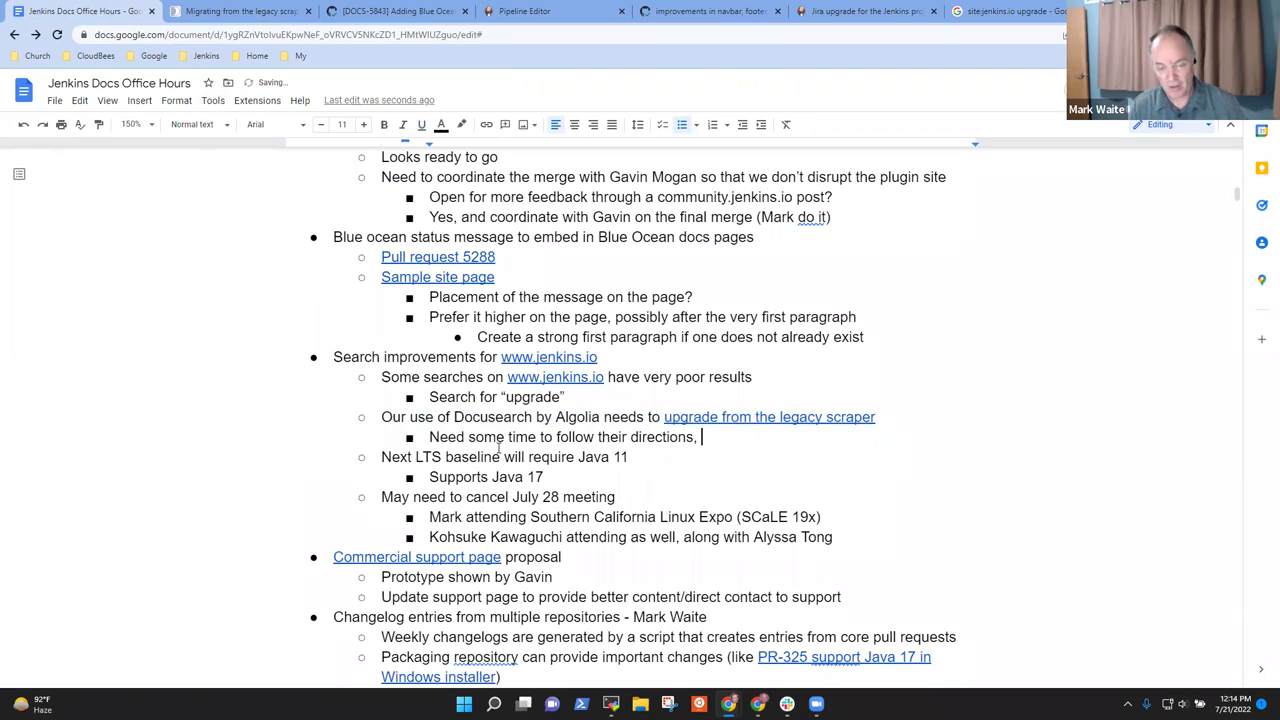
{"action": "type", "text": "recofn"}
{"action": "key", "text": "BackSpace"}
{"action": "key", "text": "BackSpace"}
{"action": "type", "text": "ng"}
{"action": "key", "text": "BackSpace"}
{"action": "type", "text": "figure"}
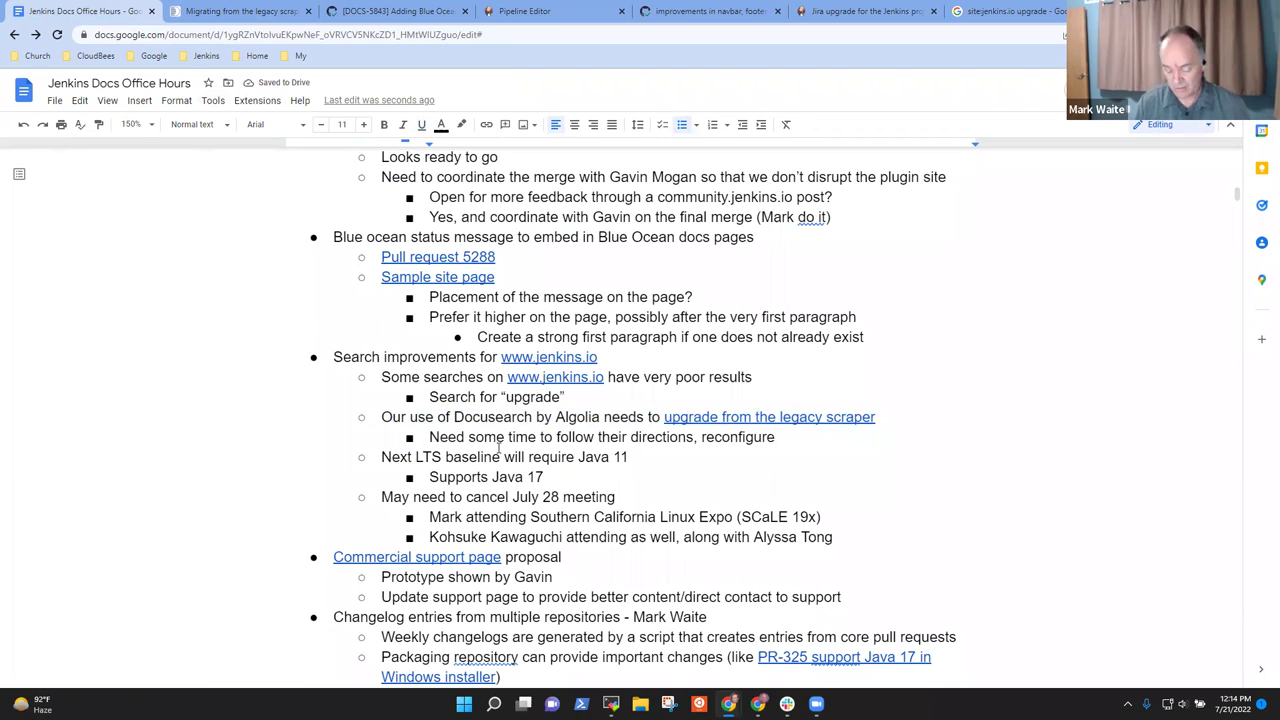
{"action": "type", "text": " the site to use t"}
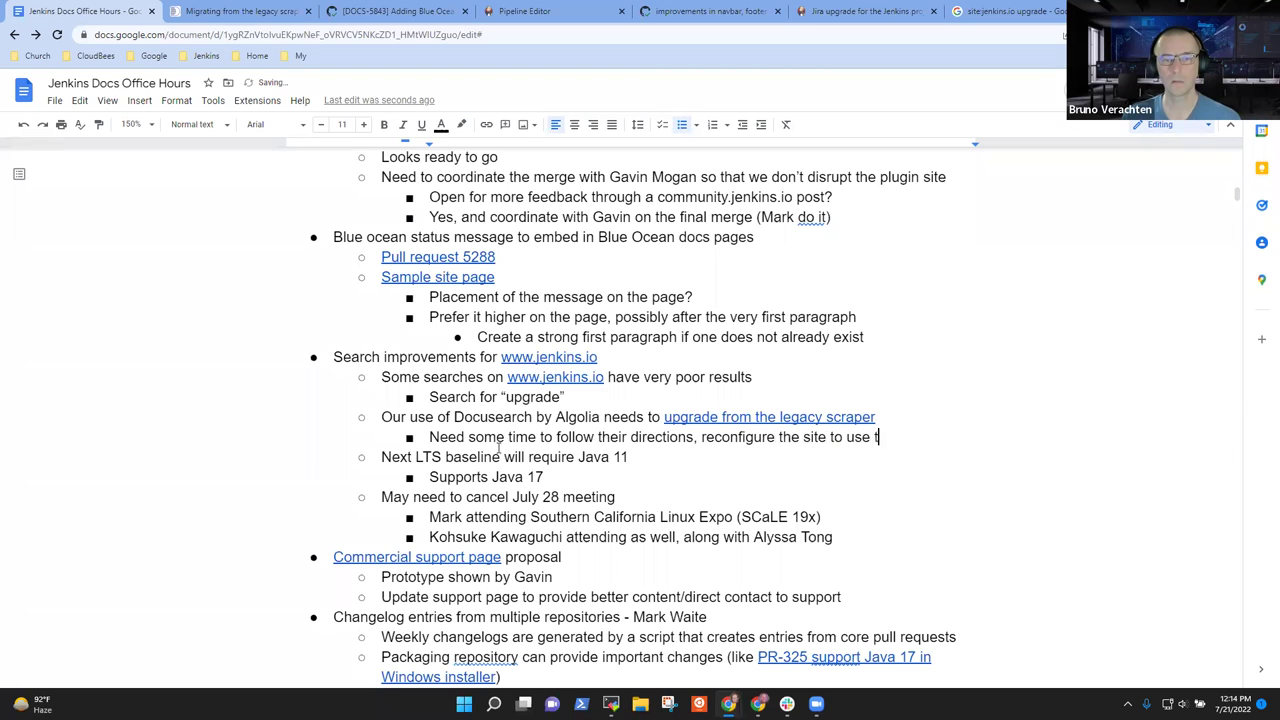
{"action": "type", "text": "hier new format"}
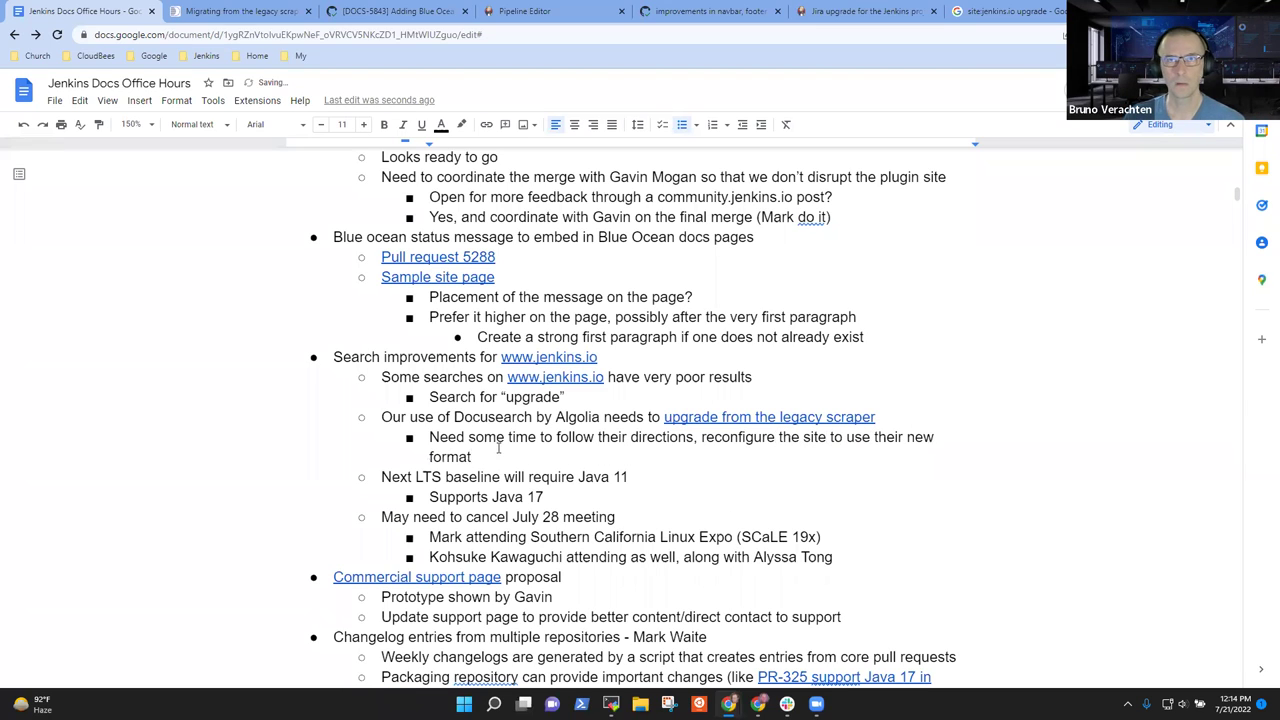
{"action": "key", "text": "ctrl+BackSpace"}
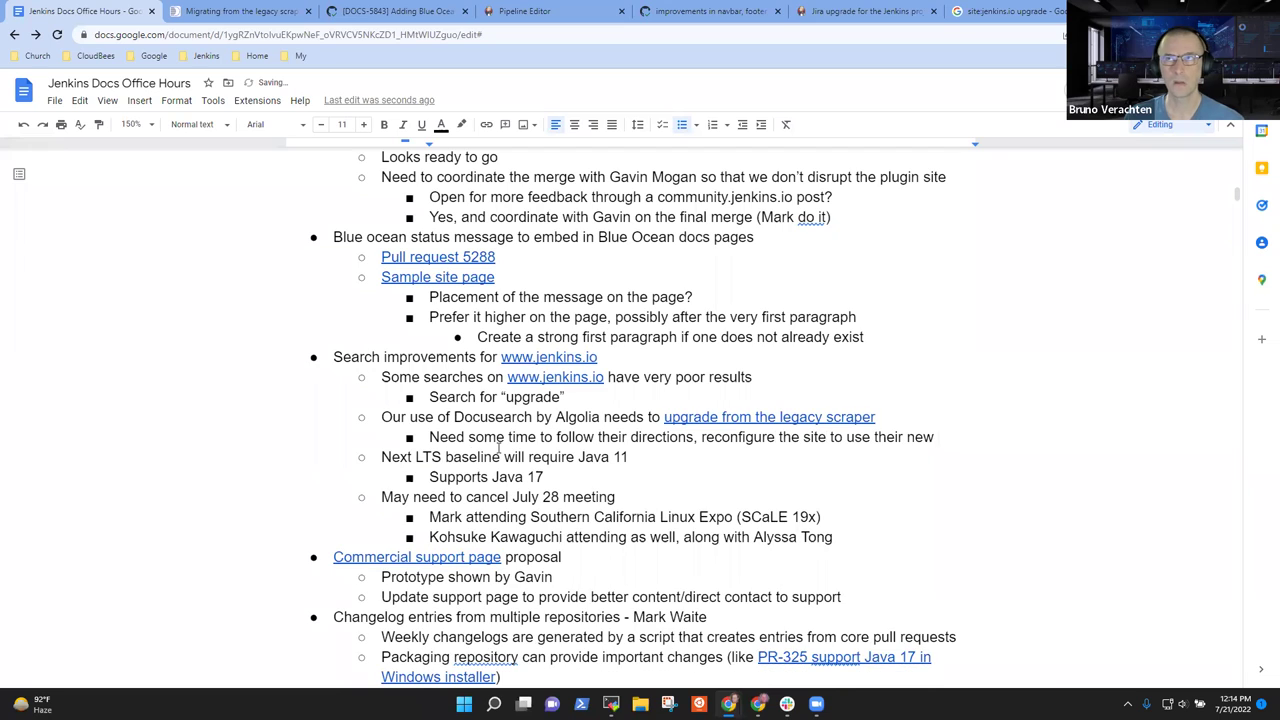
{"action": "key", "text": "ctrl+BackSpace"}
{"action": "key", "text": "ctrl+BackSpace"}
{"action": "type", "text": "new f"}
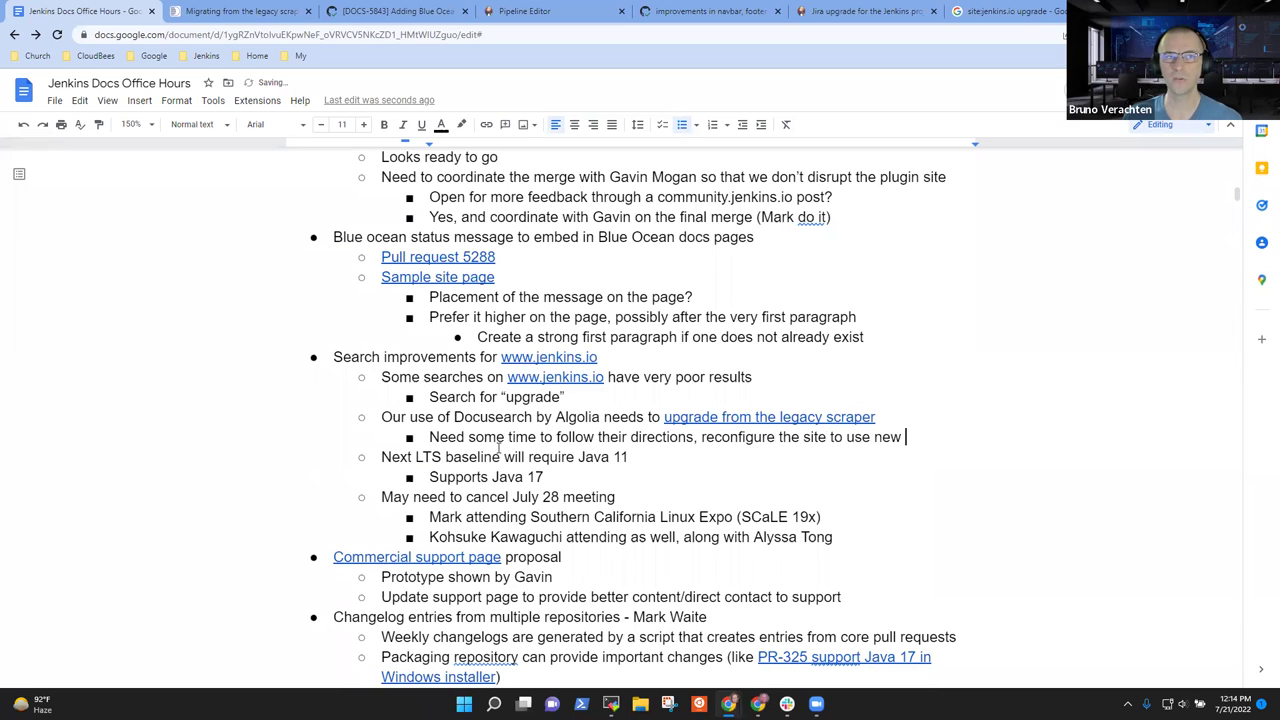
{"action": "type", "text": "ormat"}
{"action": "key", "text": "Return"}
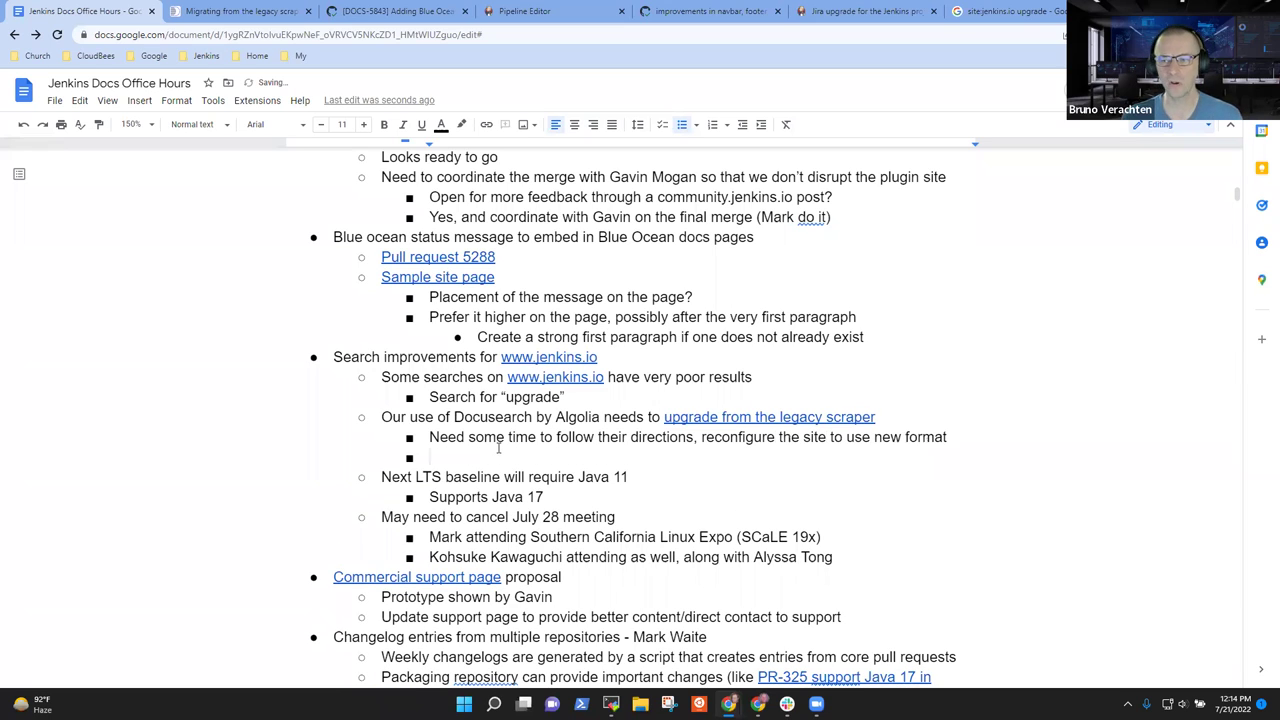
{"action": "type", "text": "Needs"}
{"action": "type", "text": " some invst"}
{"action": "key", "text": "BackSpace"}
{"action": "key", "text": "BackSpace"}
{"action": "key", "text": "shift+Home"}
Step: Write the next sub-bullet as "Any way to evaluate the change from legacy scraper to new system"
{"action": "type", "text": "A"}
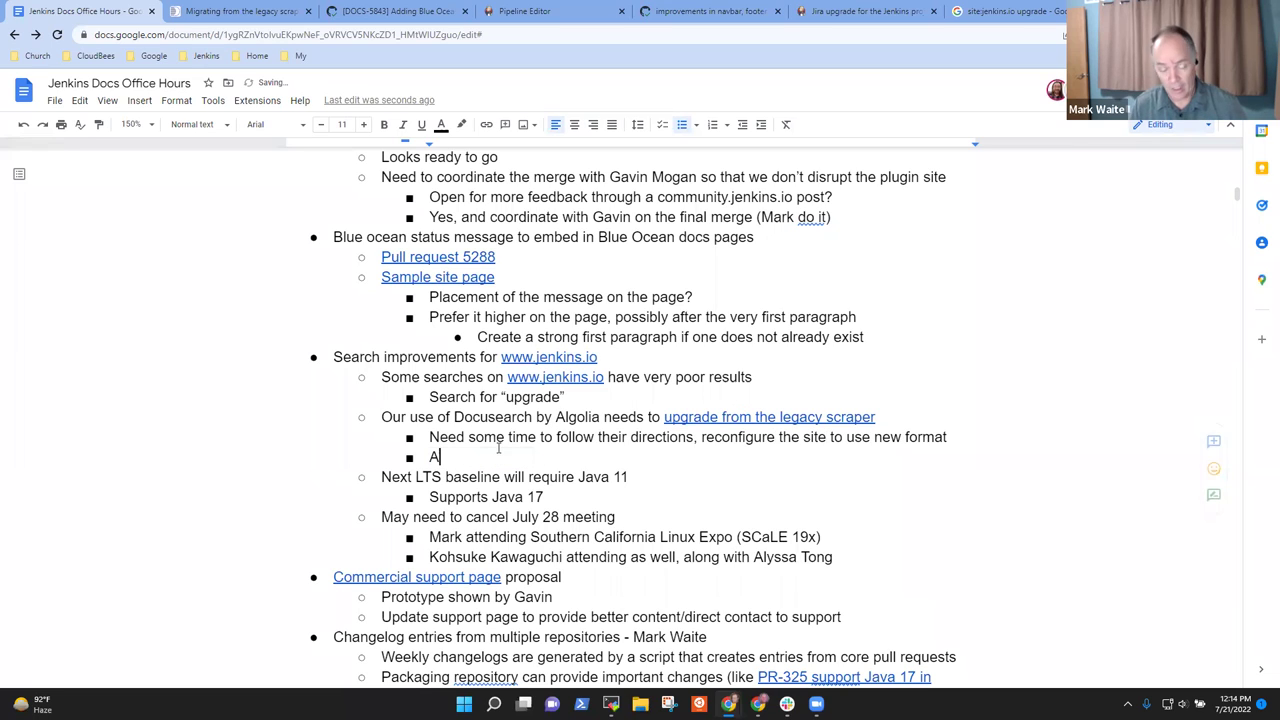
{"action": "type", "text": "ny way to evaluate the ch"}
{"action": "key", "text": "BackSpace"}
{"action": "key", "text": "BackSpace"}
{"action": "type", "text": "chagnfge  chagnfge"}
{"action": "key", "text": "BackSpace"}
{"action": "key", "text": "BackSpace"}
{"action": "key", "text": "BackSpace"}
{"action": "key", "text": "BackSpace"}
{"action": "key", "text": "BackSpace"}
{"action": "key", "text": "BackSpace"}
{"action": "key", "text": "BackSpace"}
{"action": "key", "text": "BackSpace"}
{"action": "key", "text": "BackSpace"}
{"action": "type", "text": "change "}
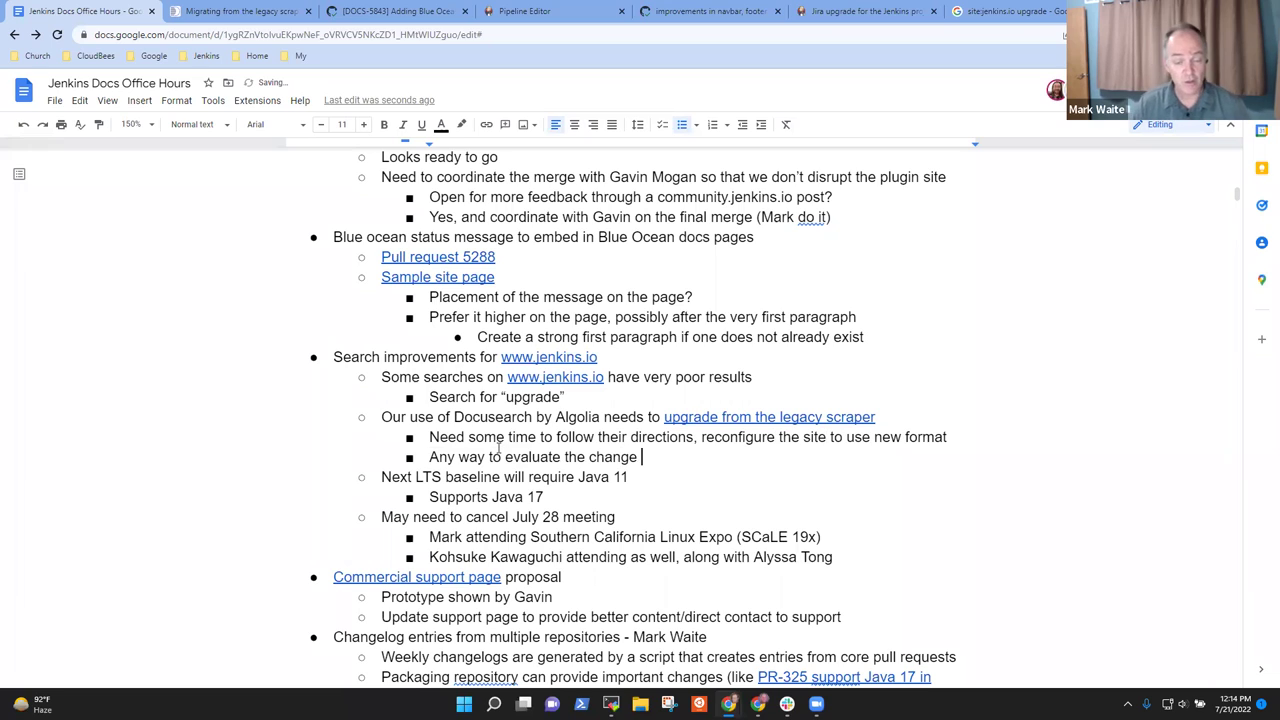
{"action": "type", "text": "from old"}
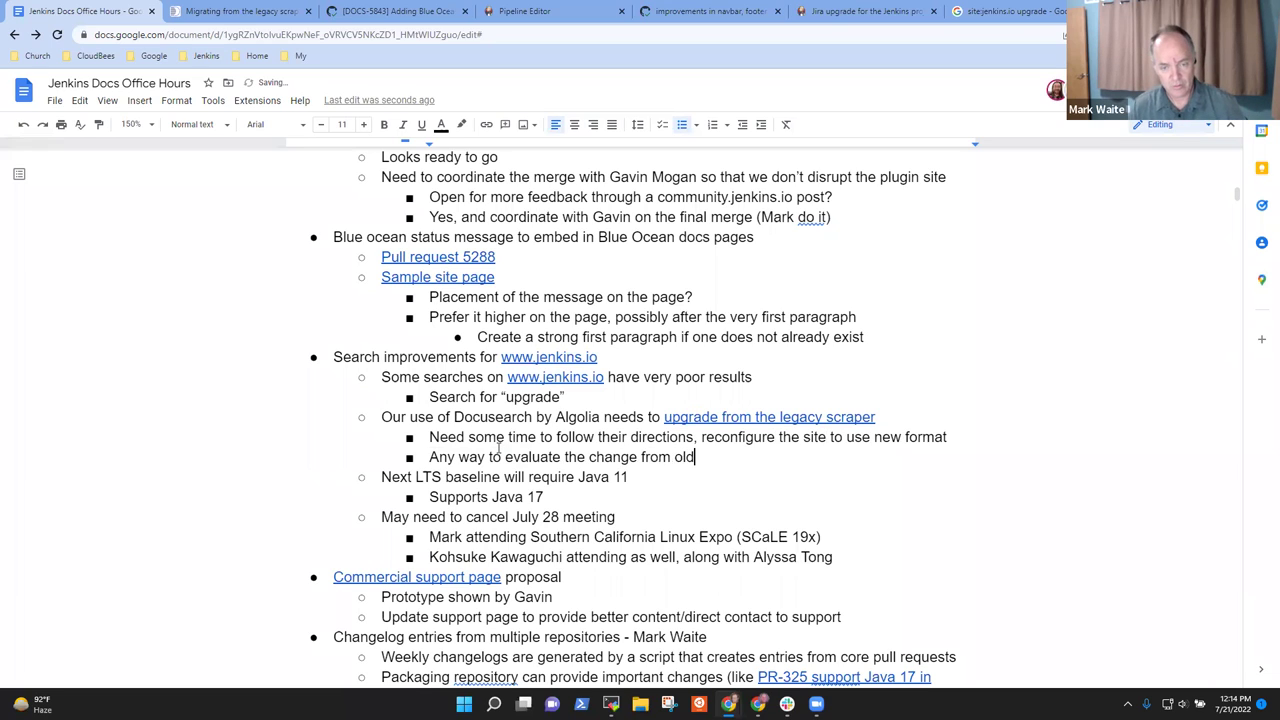
{"action": "key", "text": "BackSpace"}
{"action": "key", "text": "BackSpace"}
{"action": "key", "text": "BackSpace"}
{"action": "type", "text": "legac"}
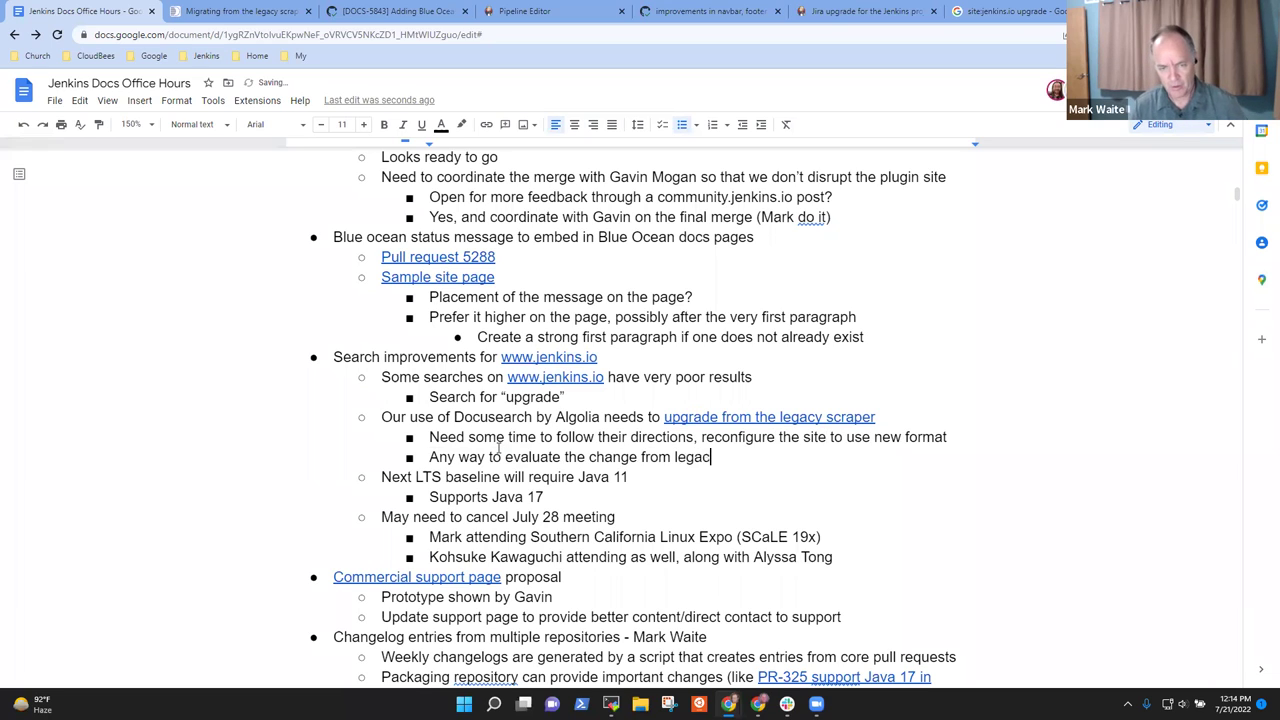
{"action": "type", "text": "y scraper to nbew"}
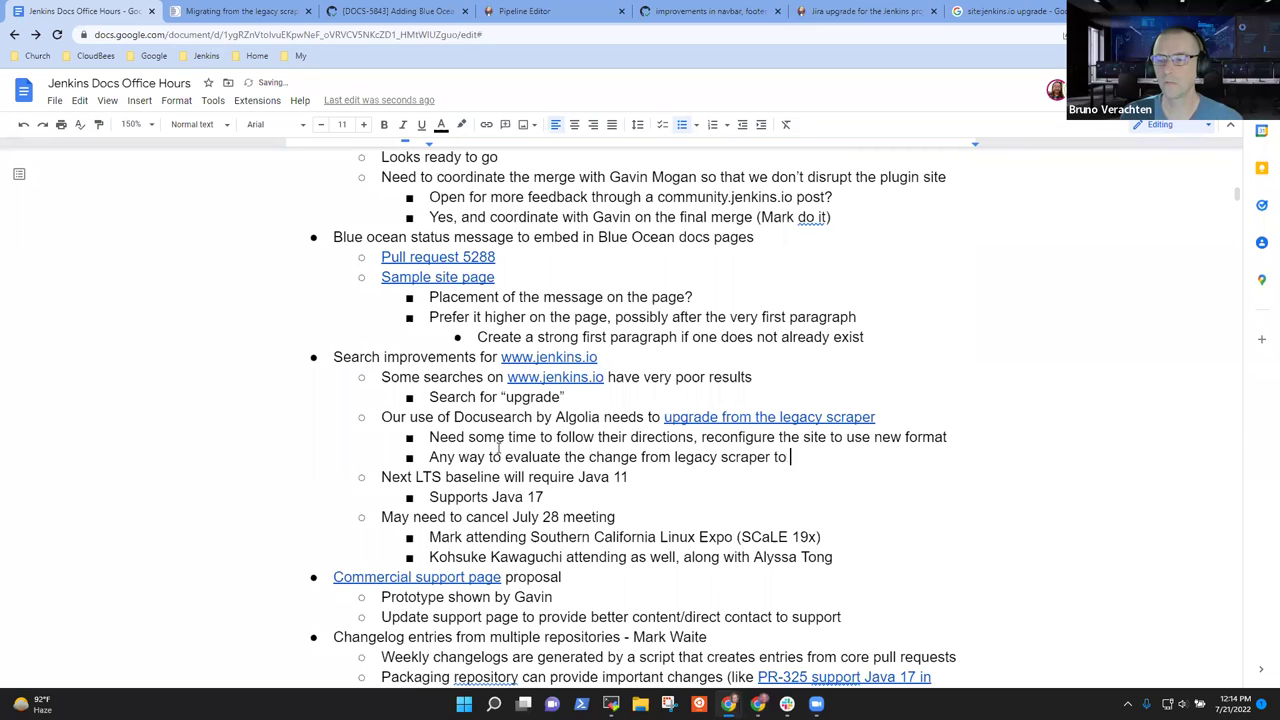
{"action": "key", "text": "BackSpace"}
{"action": "key", "text": "BackSpace"}
{"action": "key", "text": "BackSpace"}
{"action": "type", "text": "e"}
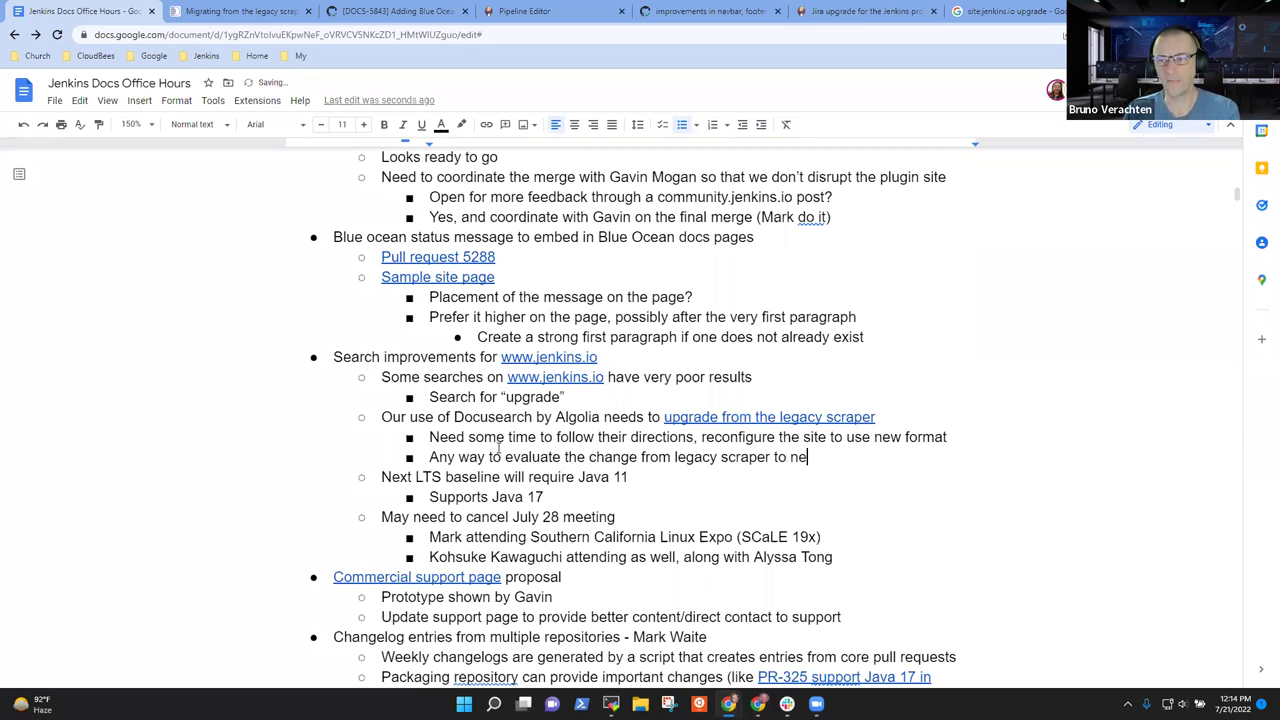
{"action": "type", "text": "w syst"}
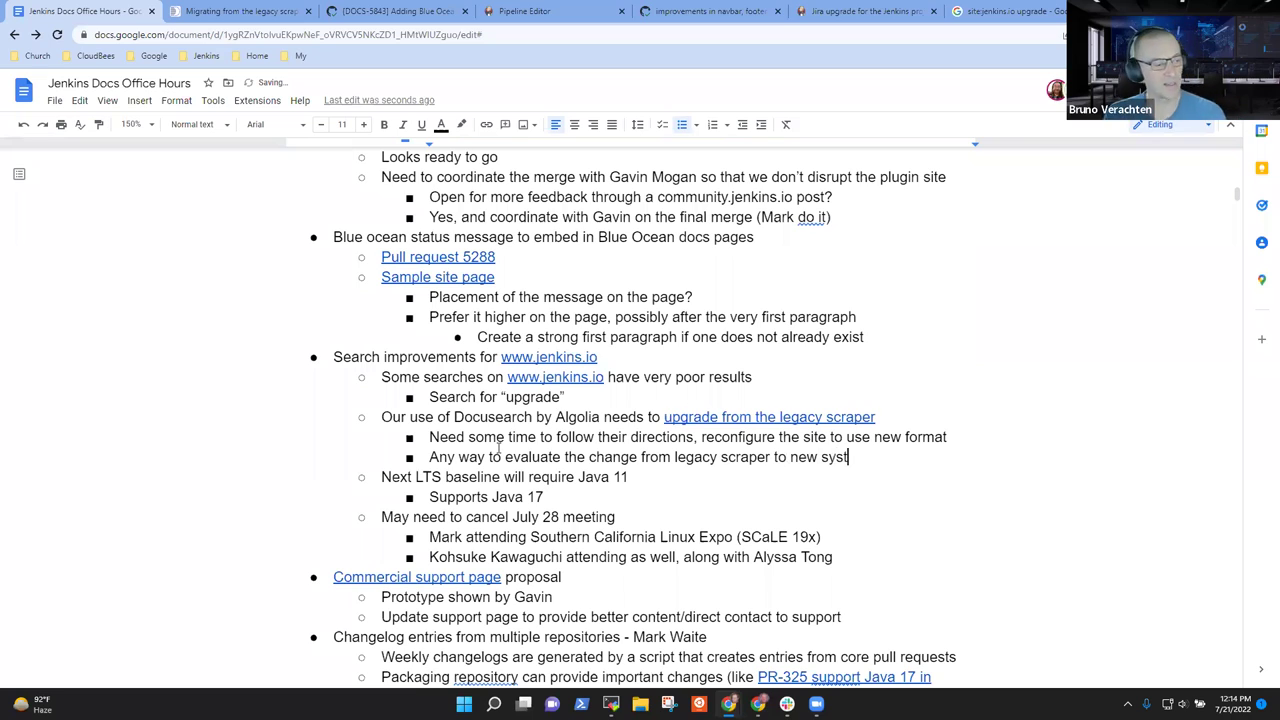
{"action": "type", "text": "em"}
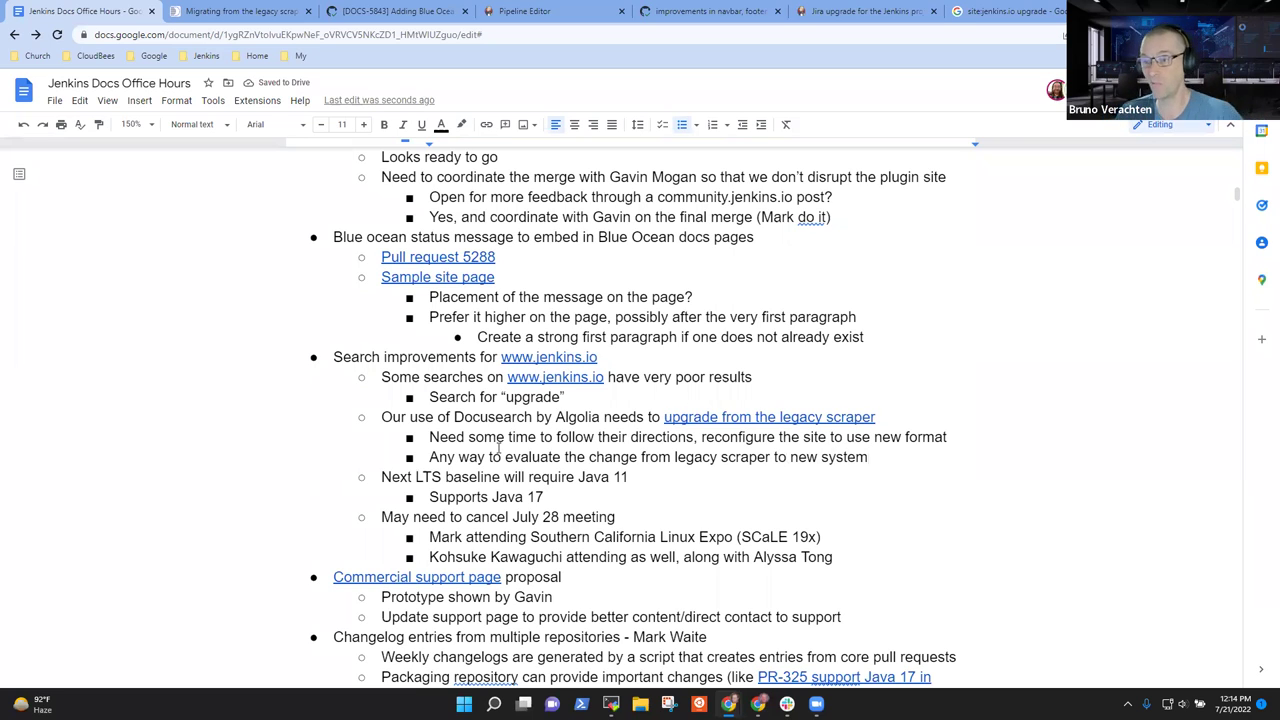
Step: Nest the reply "Valid question" one level beneath the bullet about evaluating the change
{"action": "key", "text": "Return"}
{"action": "key", "text": "Tab"}
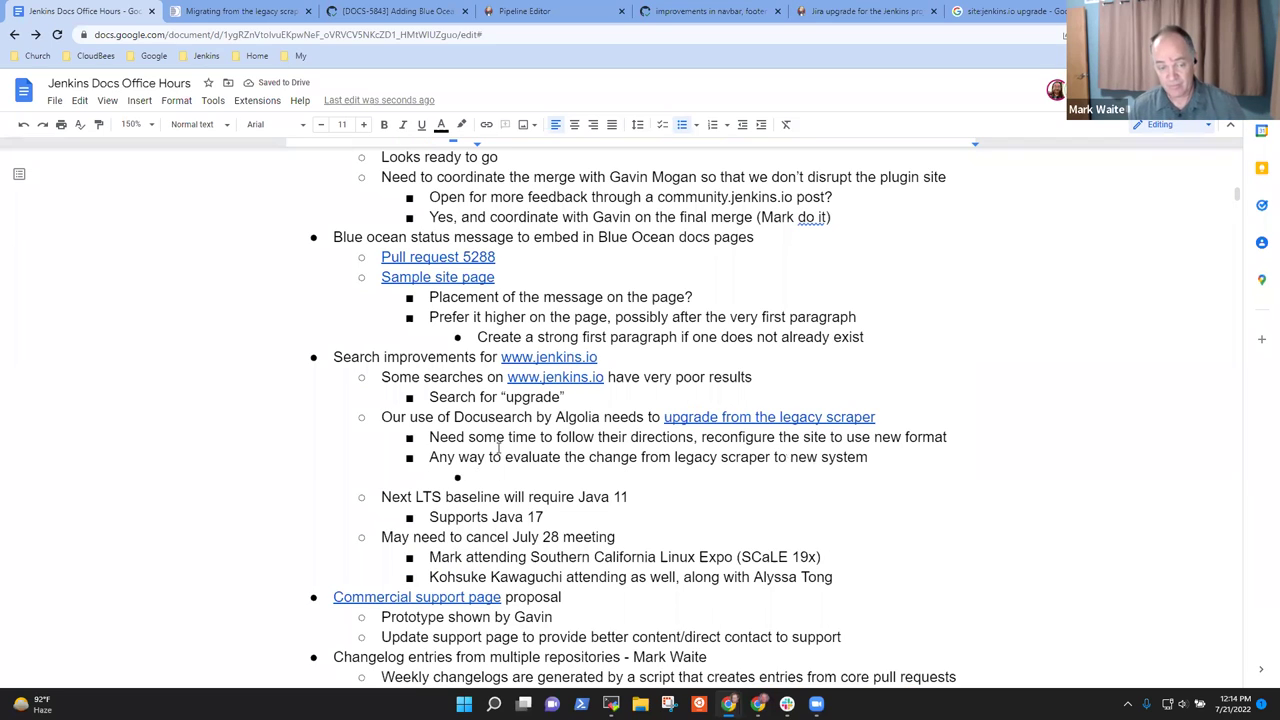
{"action": "type", "text": "Valid que"}
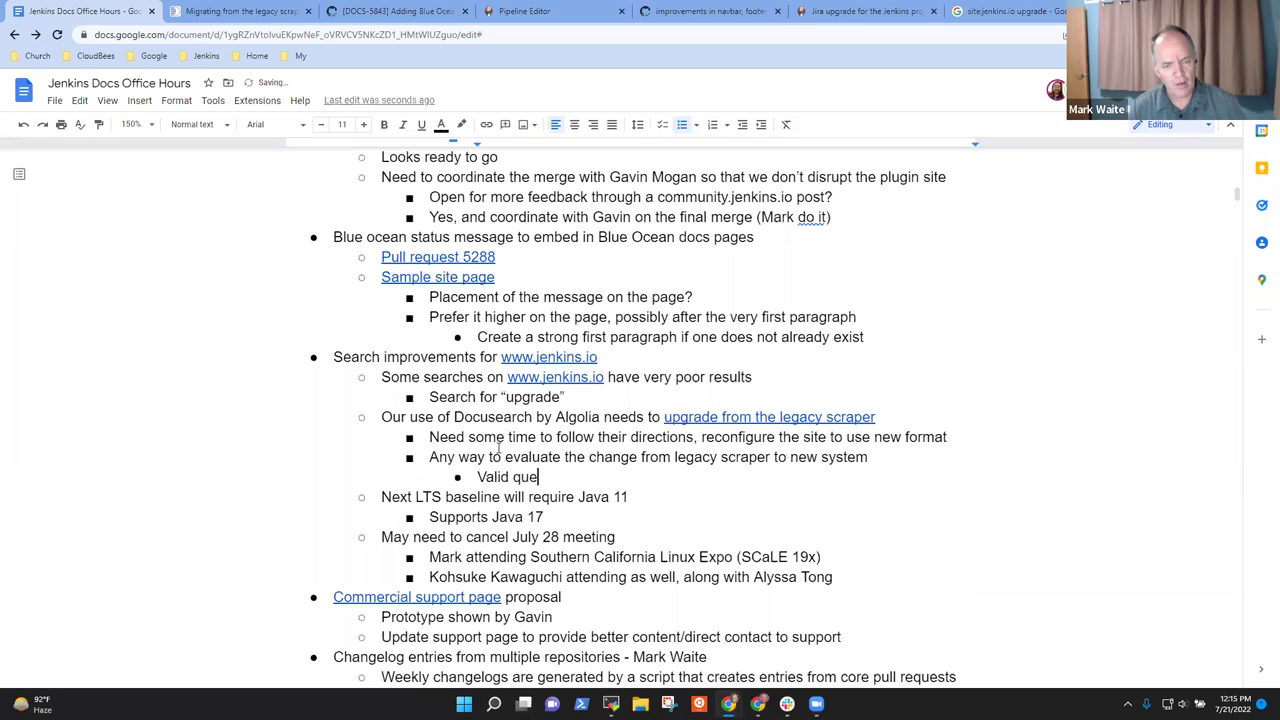
{"action": "type", "text": "stion"}
{"action": "key", "text": "Return"}
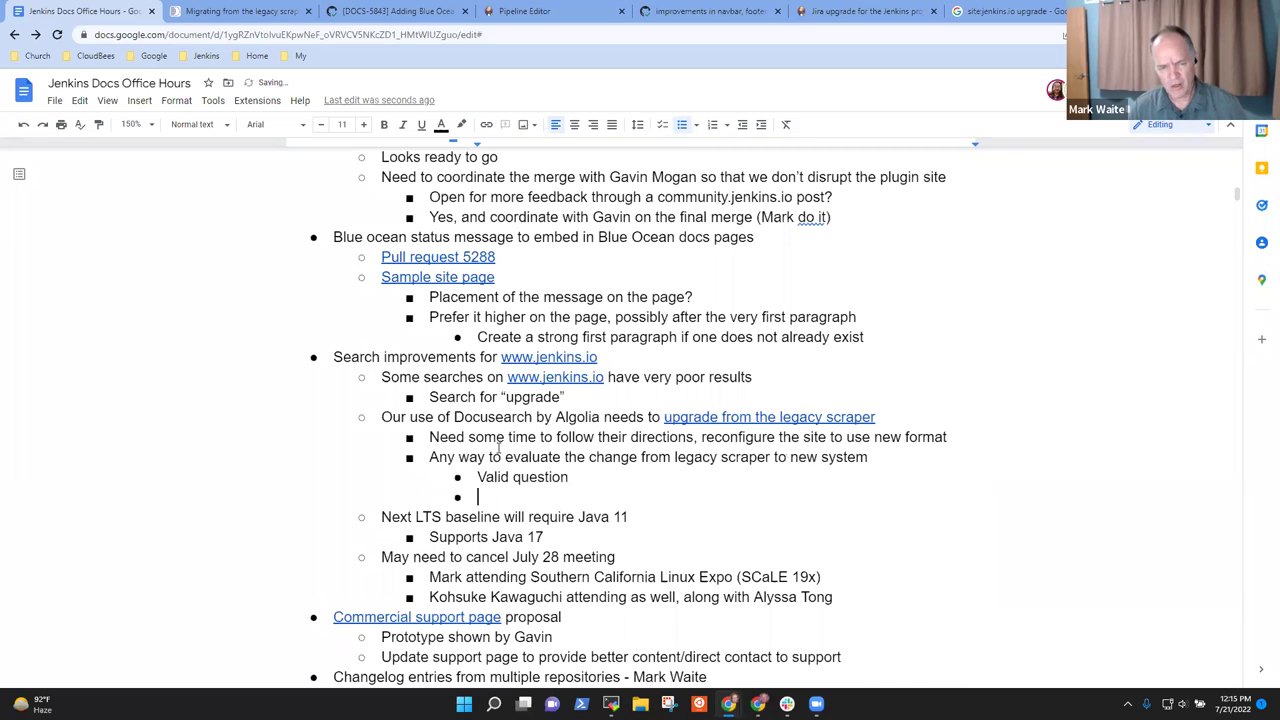
Step: Add an outdented action item assigning the meeting host to "create a jenkins.io issue for this upgrade"
{"action": "key", "text": "shift+Tab"}
{"action": "type", "text": "Mark to "}
{"action": "type", "text": "create a jenk"}
{"action": "type", "text": "ins.io "}
{"action": "type", "text": "issue"}
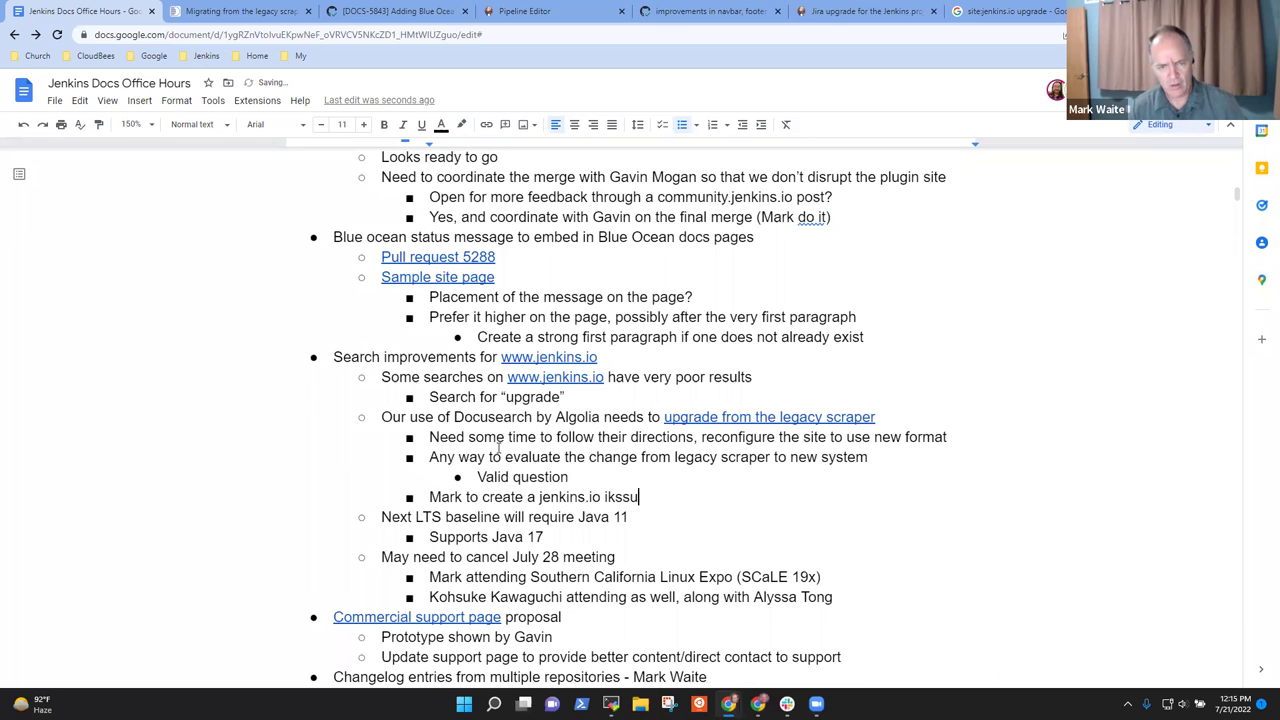
{"action": "key", "text": "BackSpace"}
{"action": "key", "text": "BackSpace"}
{"action": "key", "text": "BackSpace"}
{"action": "key", "text": "BackSpace"}
{"action": "type", "text": "issue for this "}
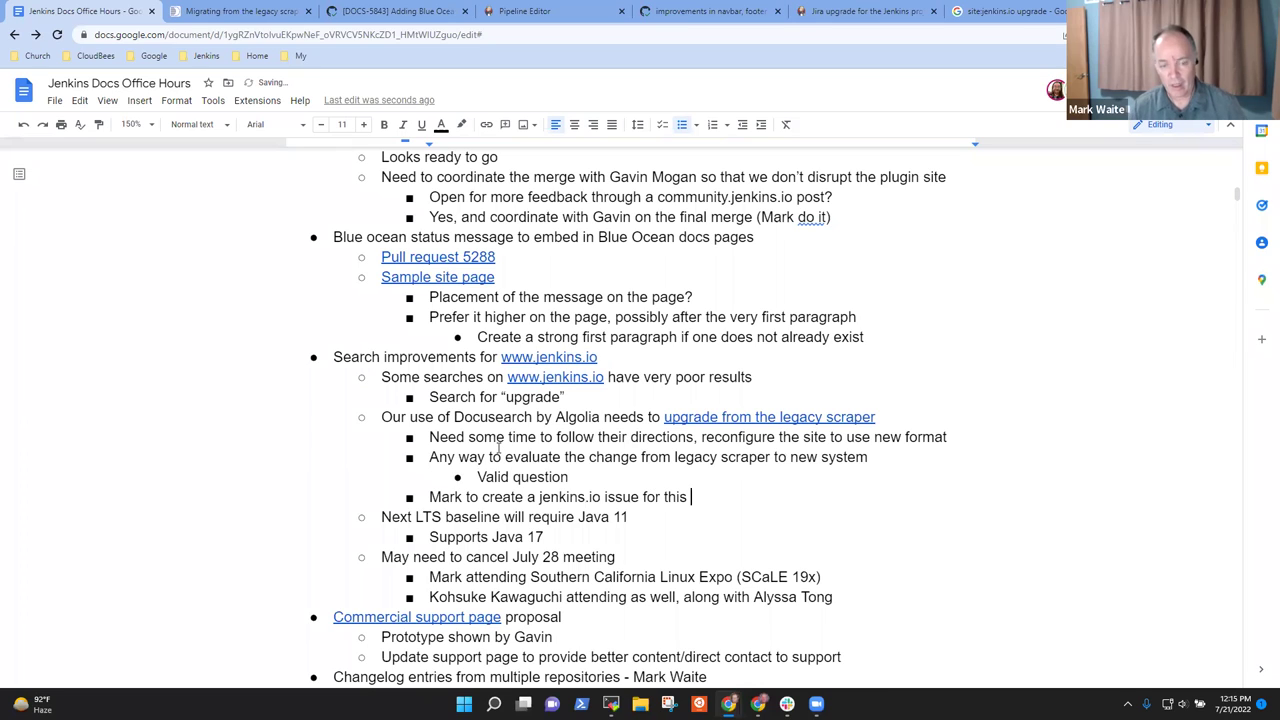
{"action": "type", "text": "upgrade"}
Step: Highlight the Docusearch upgrade bullet, and the action item about creating a jenkins.io issue, for review
{"action": "key", "text": "Up"}
{"action": "key", "text": "Down"}
{"action": "key", "text": "Home"}
{"action": "key", "text": "shift+End"}
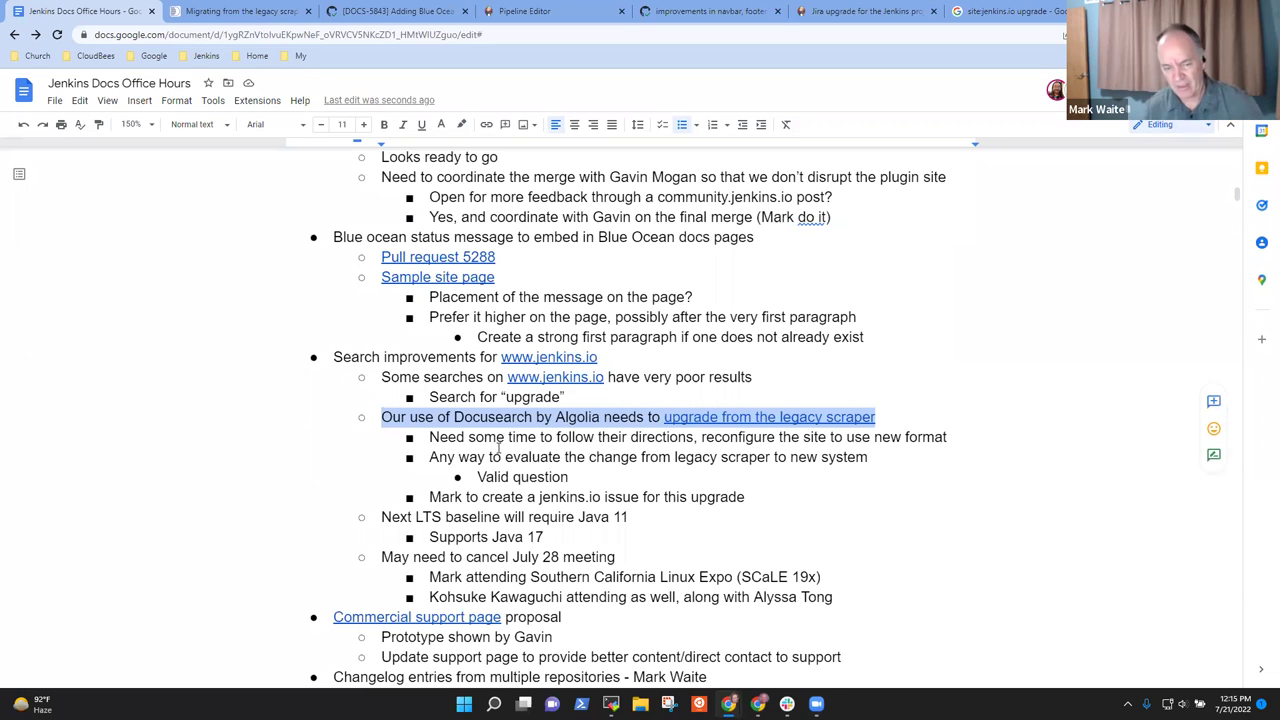
{"action": "key", "text": "Down"}
{"action": "key", "text": "Down"}
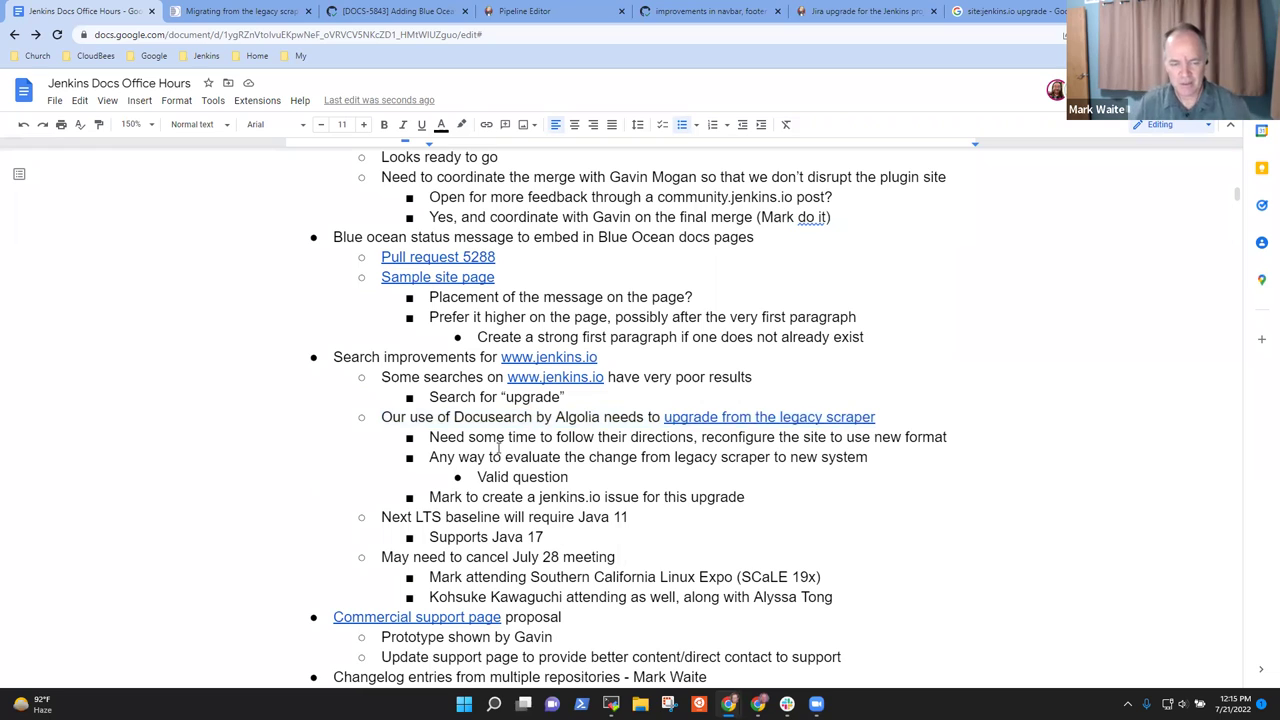
{"action": "key", "text": "shift+Home"}
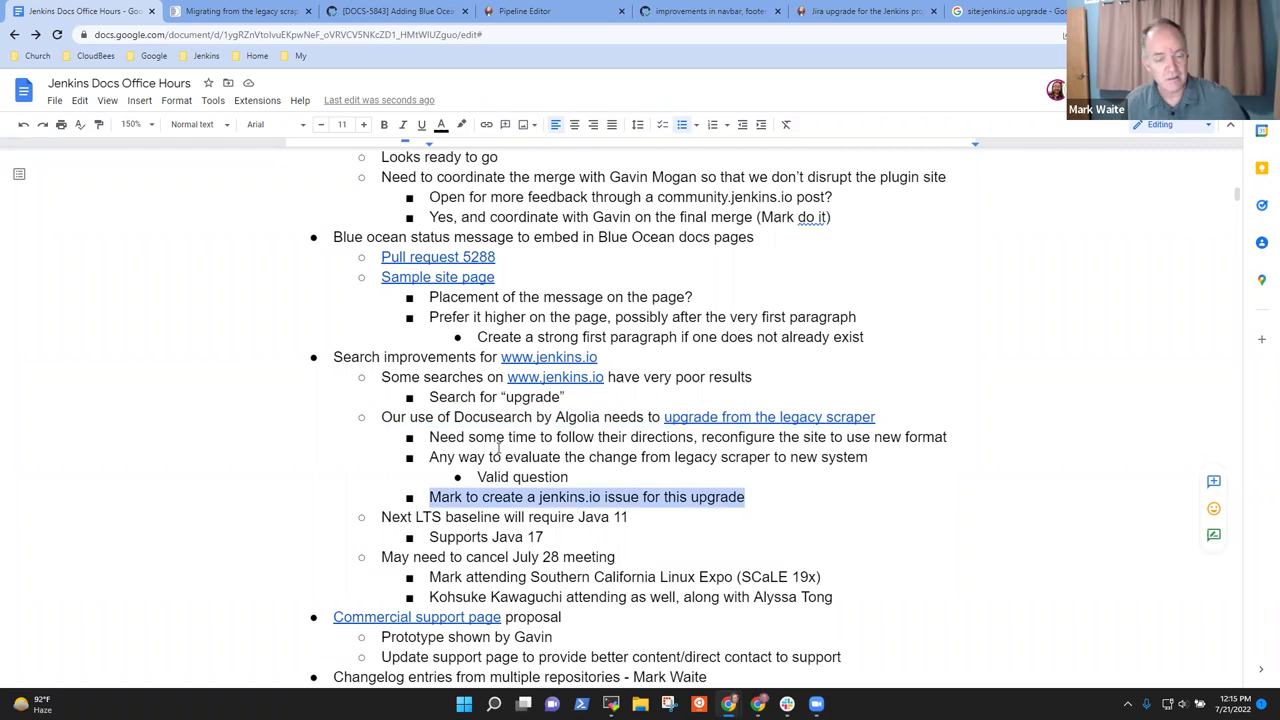
Step: Nest the bullet "Track progress in the GitHub issue" beneath the jenkins.io issue action item
{"action": "left_click", "coordinate": [748, 497]}
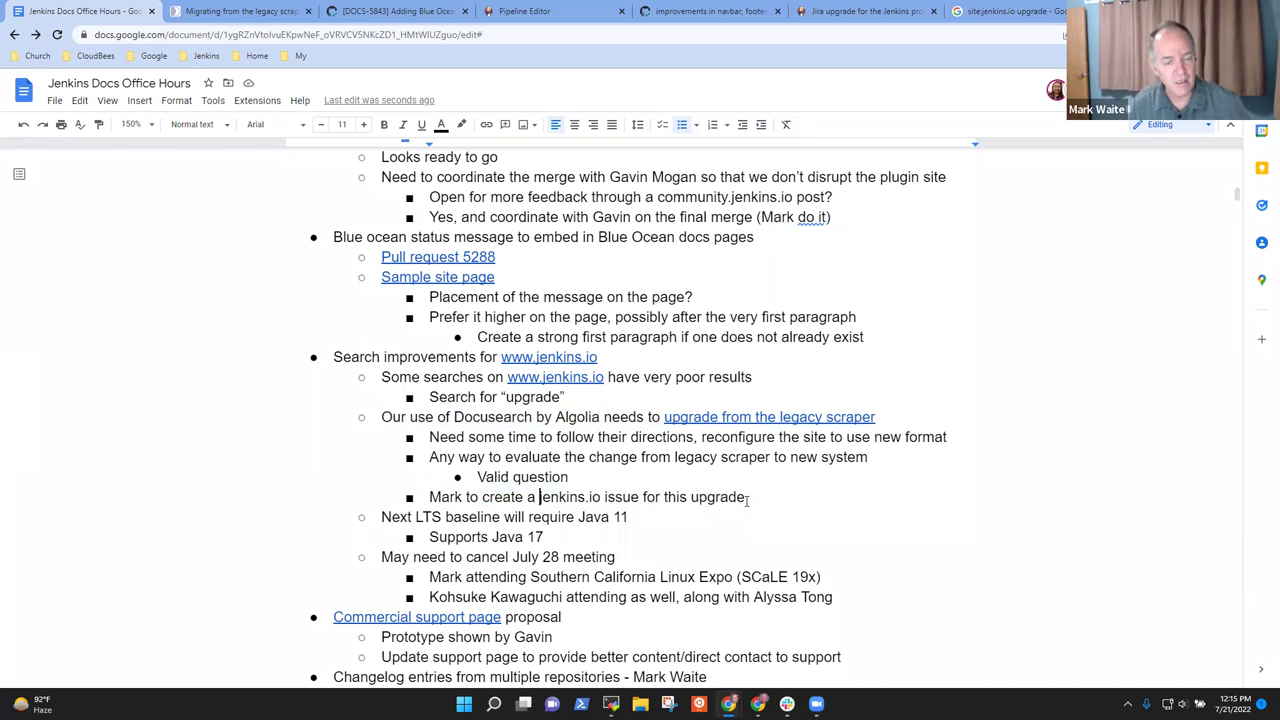
{"action": "key", "text": "Return"}
{"action": "key", "text": "Tab"}
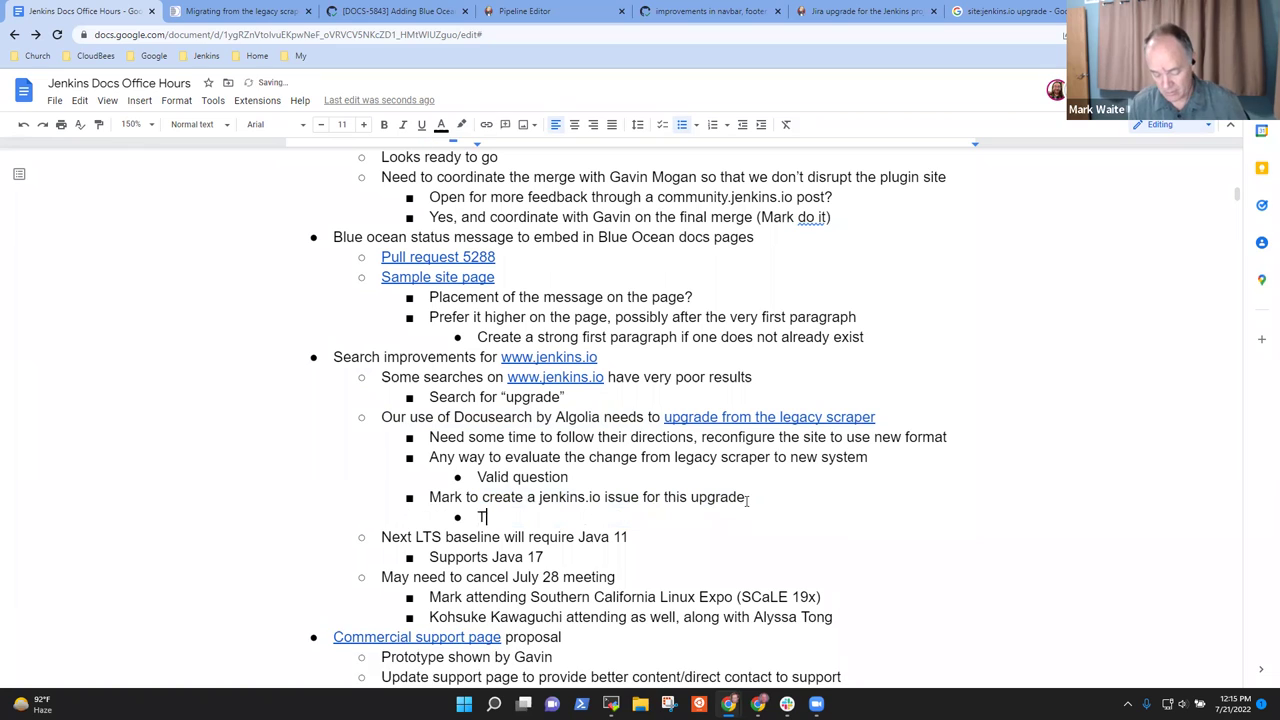
{"action": "type", "text": "rack progress "}
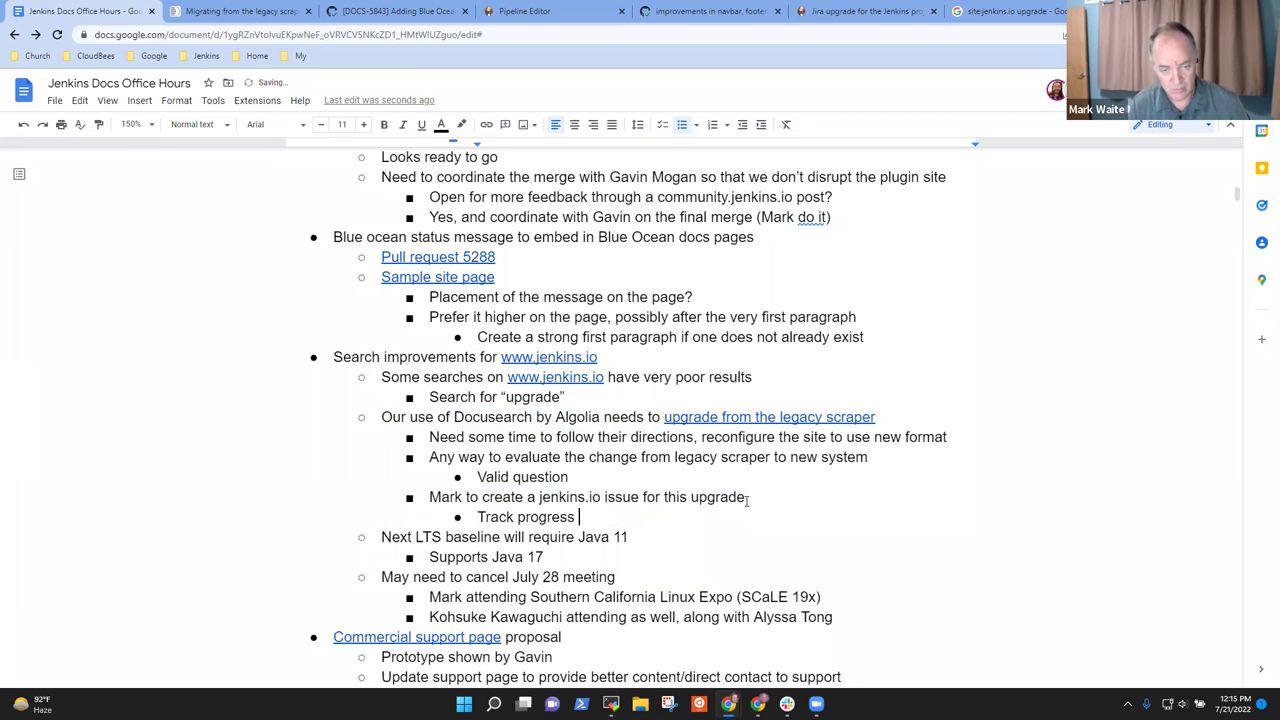
{"action": "type", "text": "in the GitHub issue"}
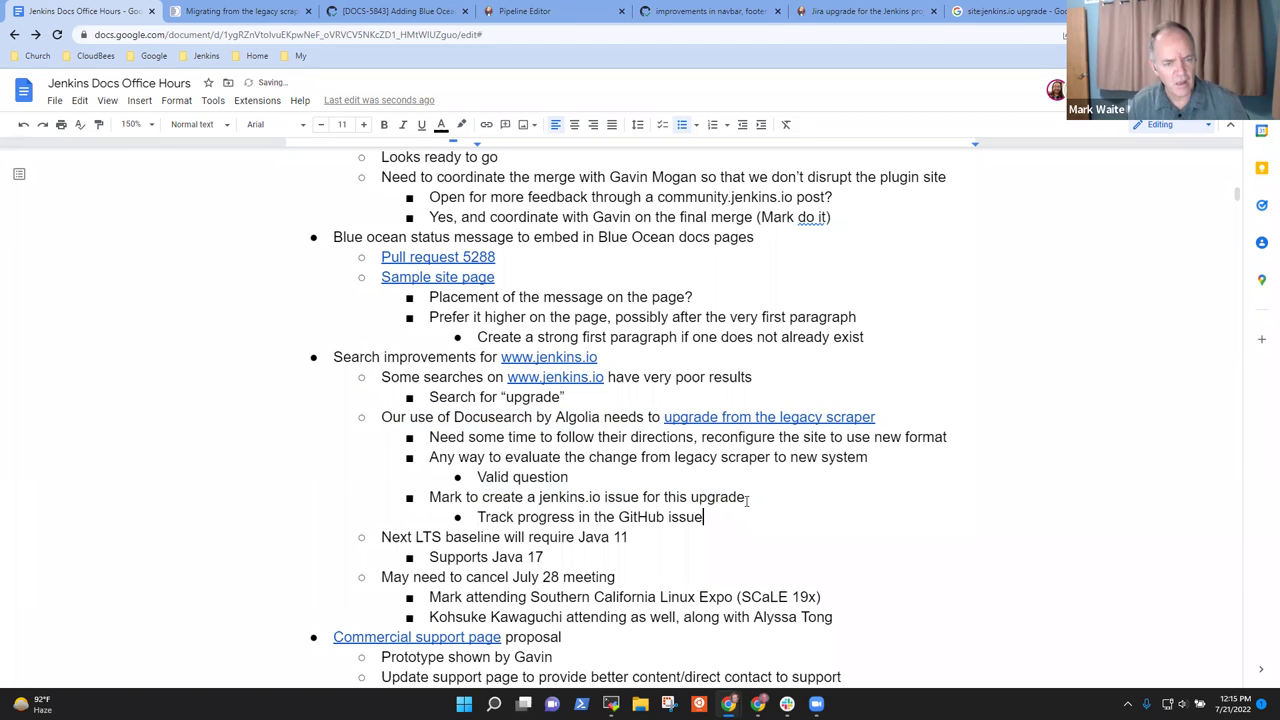
{"action": "key", "text": "Up"}
{"action": "key", "text": "Up"}
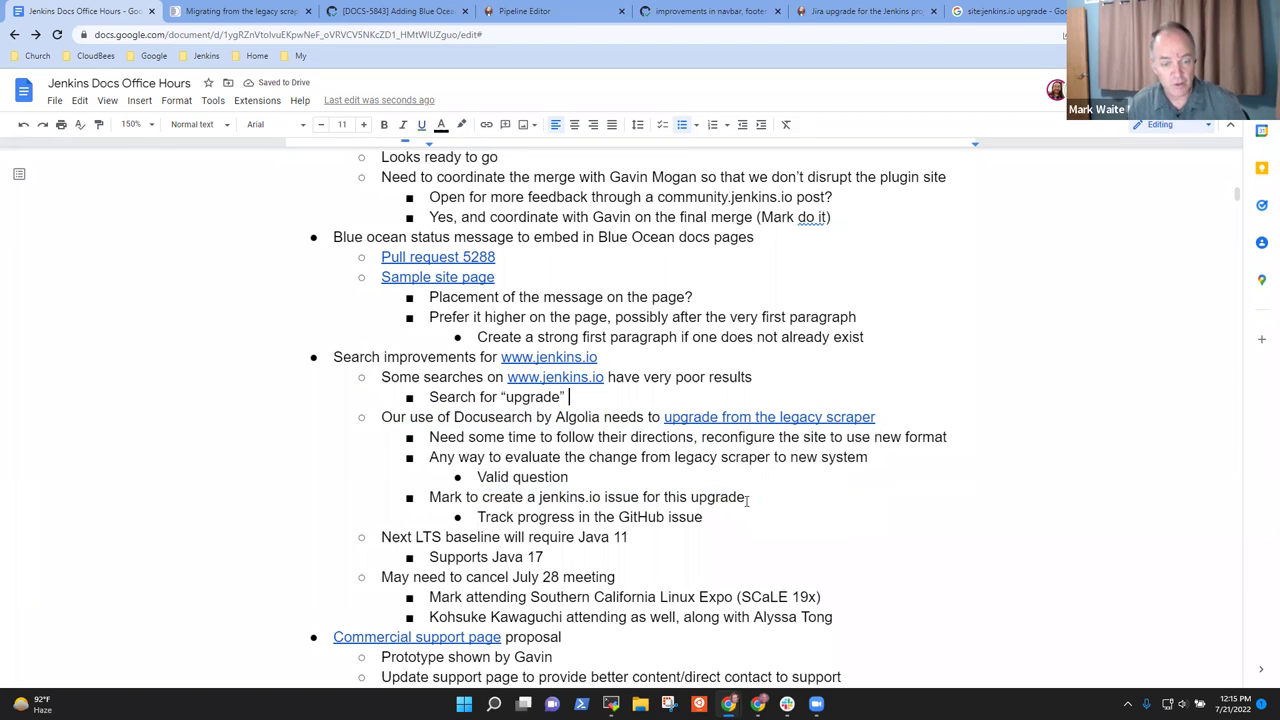
{"action": "key", "text": "Home"}
{"action": "key", "text": "Up"}
{"action": "key", "text": "Up"}
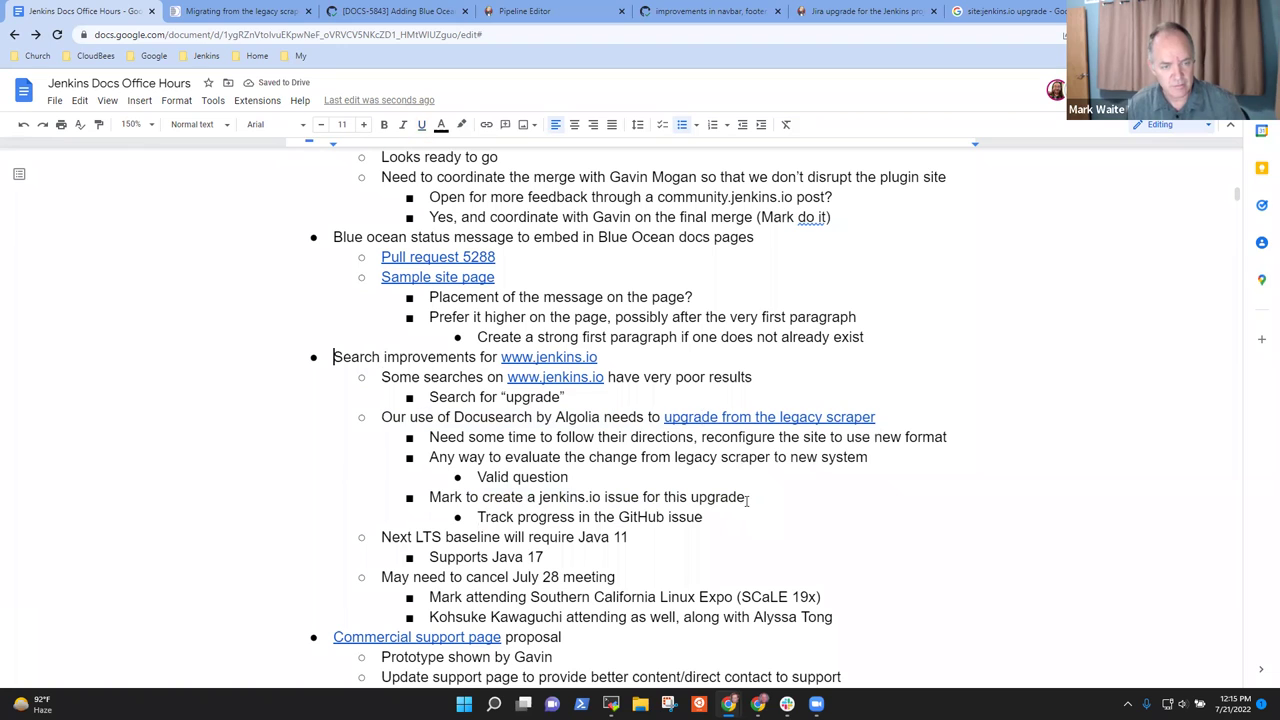
Step: Add a top-level "Other topics" bullet after the "Track progress in the GitHub issue" note, above the LTS baseline item
{"action": "key", "text": "shift+End"}
{"action": "key", "text": "Down"}
{"action": "key", "text": "Down"}
{"action": "key", "text": "Down"}
{"action": "key", "text": "Down"}
{"action": "key", "text": "Down"}
{"action": "key", "text": "Down"}
{"action": "key", "text": "End"}
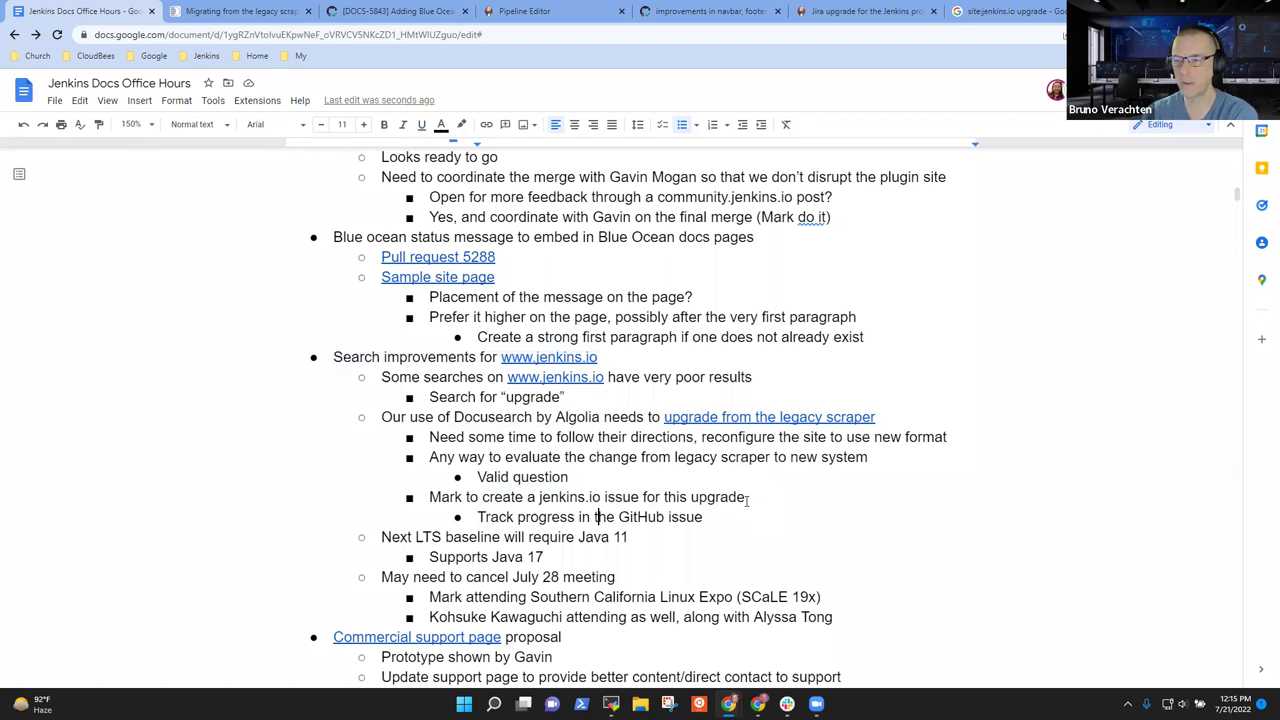
{"action": "key", "text": "Return"}
{"action": "key", "text": "shift+Tab"}
{"action": "key", "text": "shift+Tab"}
{"action": "key", "text": "shift+Tab"}
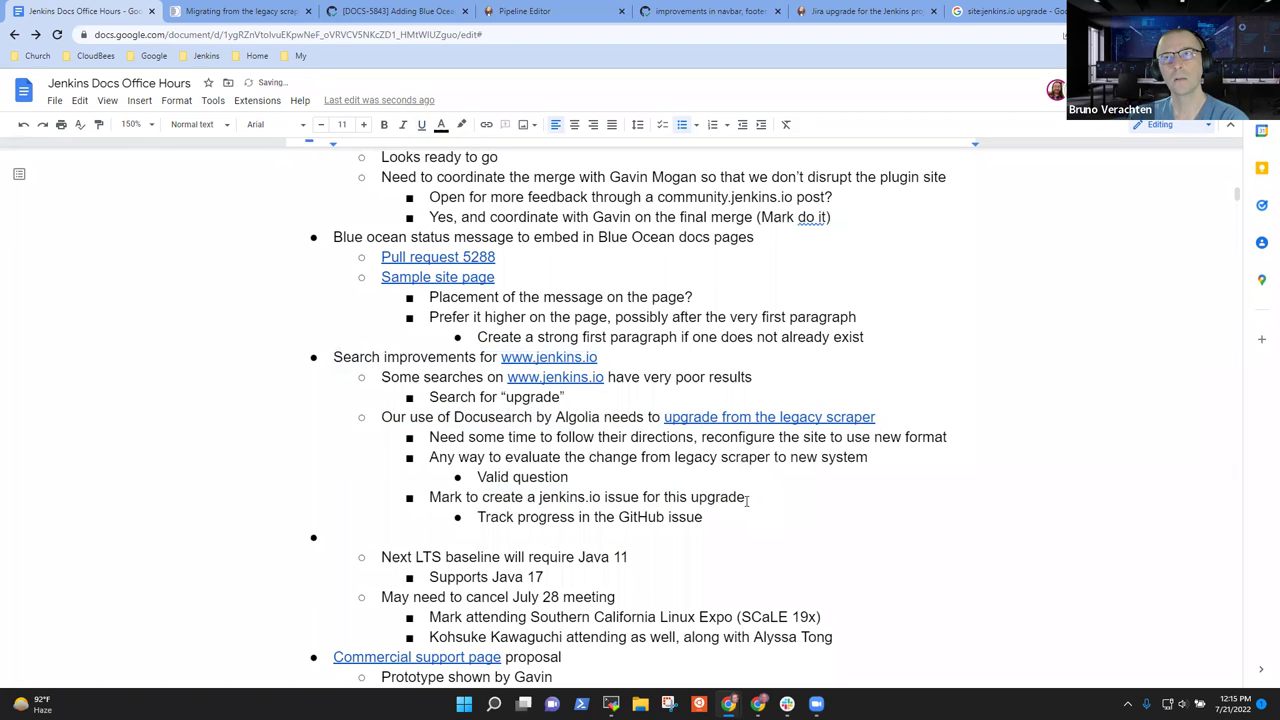
{"action": "type", "text": "Other top"}
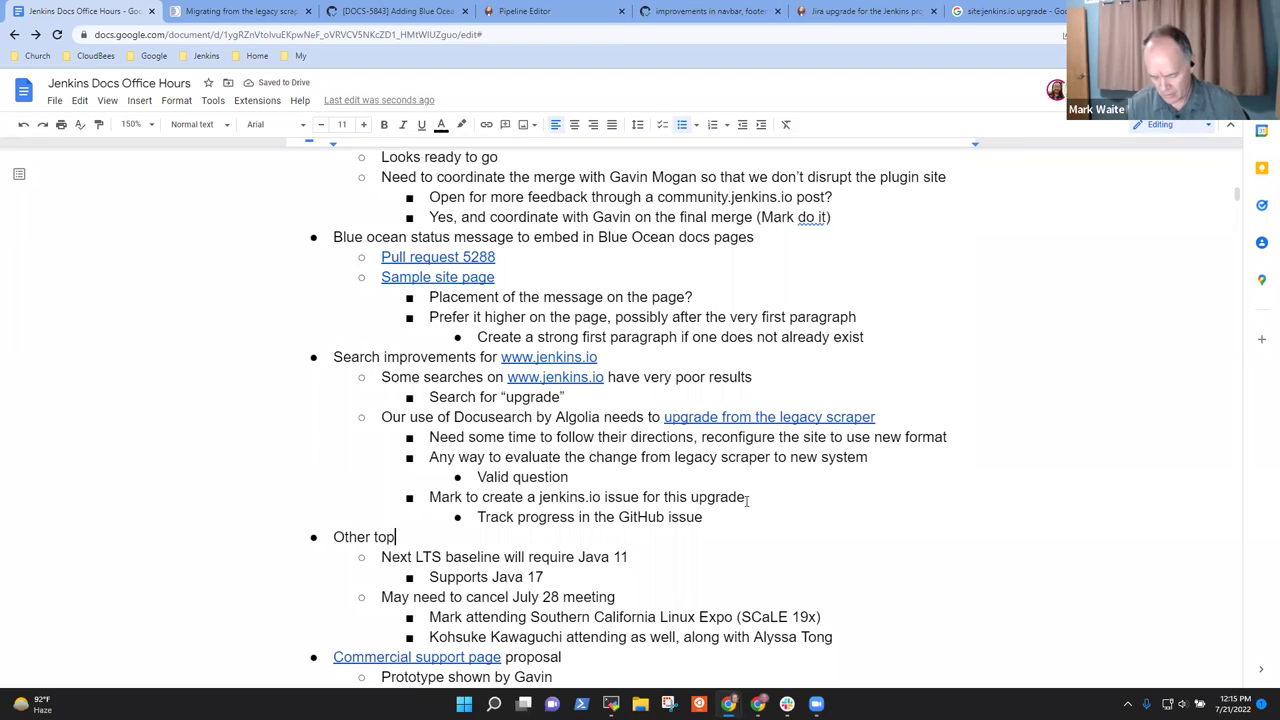
{"action": "type", "text": "ics"}
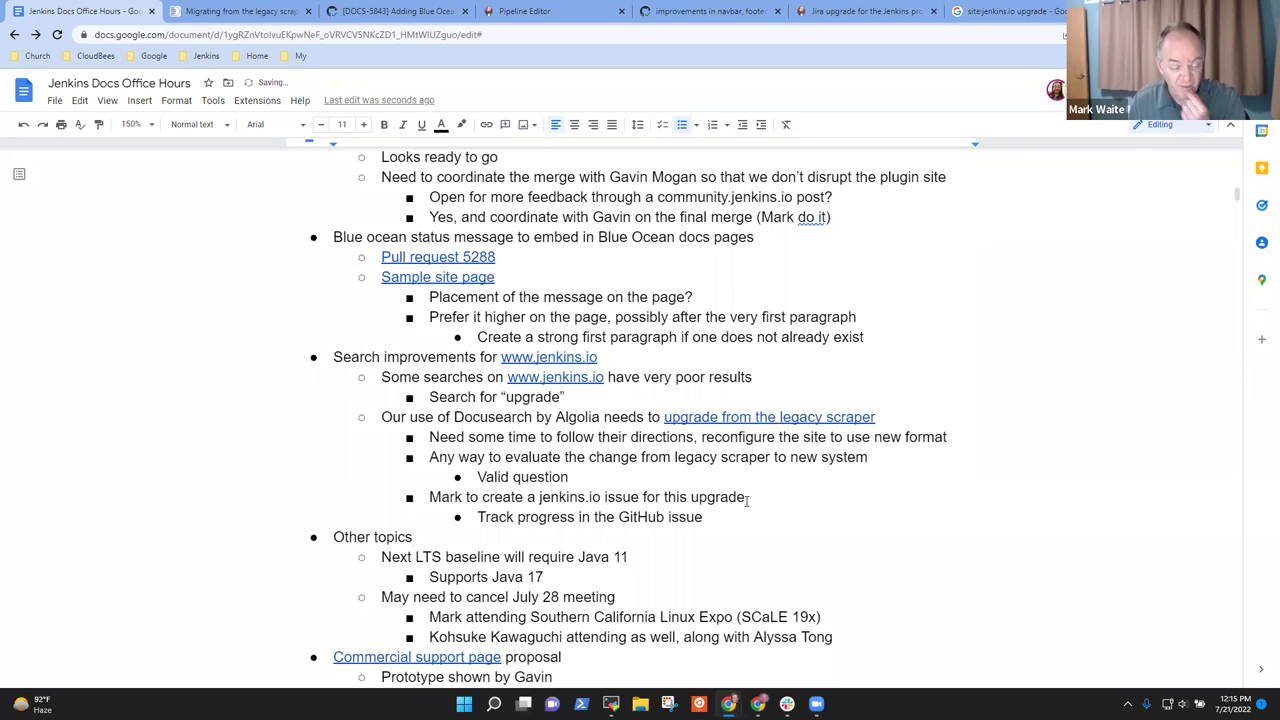
Step: Highlight the bullets about the next LTS baseline requiring Java 11 and supporting Java 17 for review
{"action": "key", "text": "Down"}
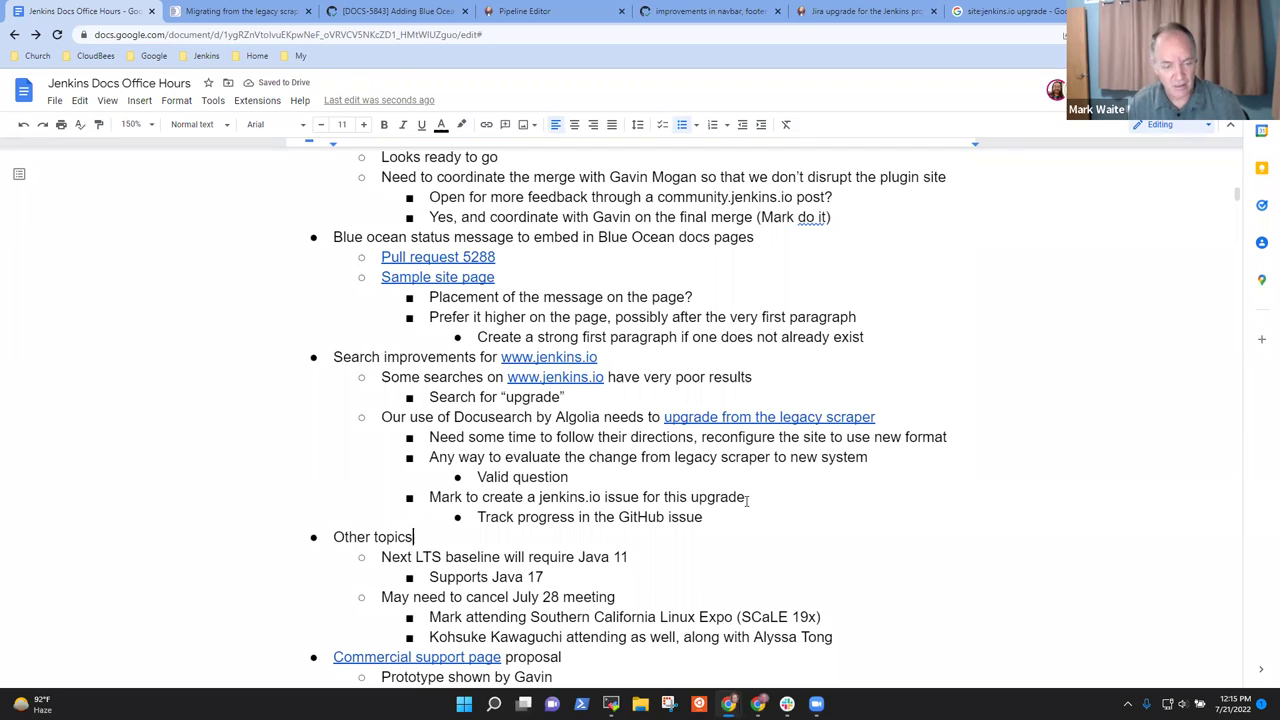
{"action": "key", "text": "Down"}
{"action": "key", "text": "Home"}
{"action": "key", "text": "shift+Down"}
{"action": "key", "text": "shift+Down"}
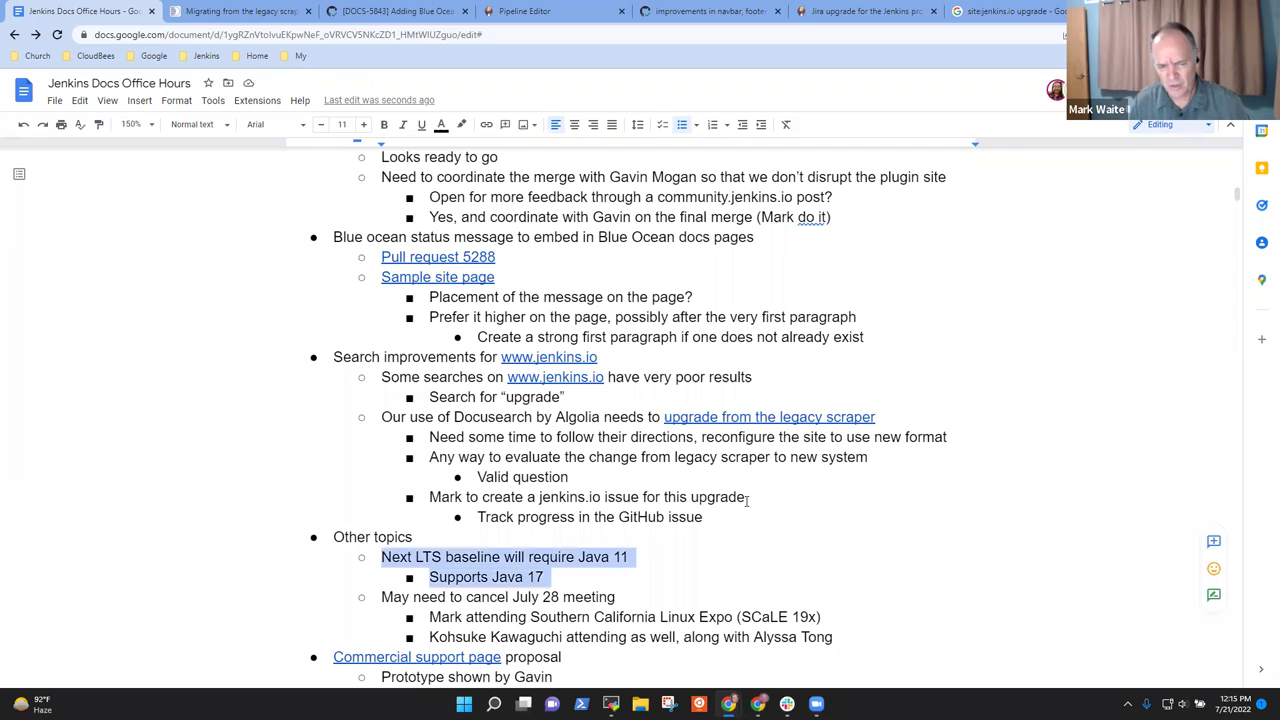
{"action": "key", "text": "Up"}
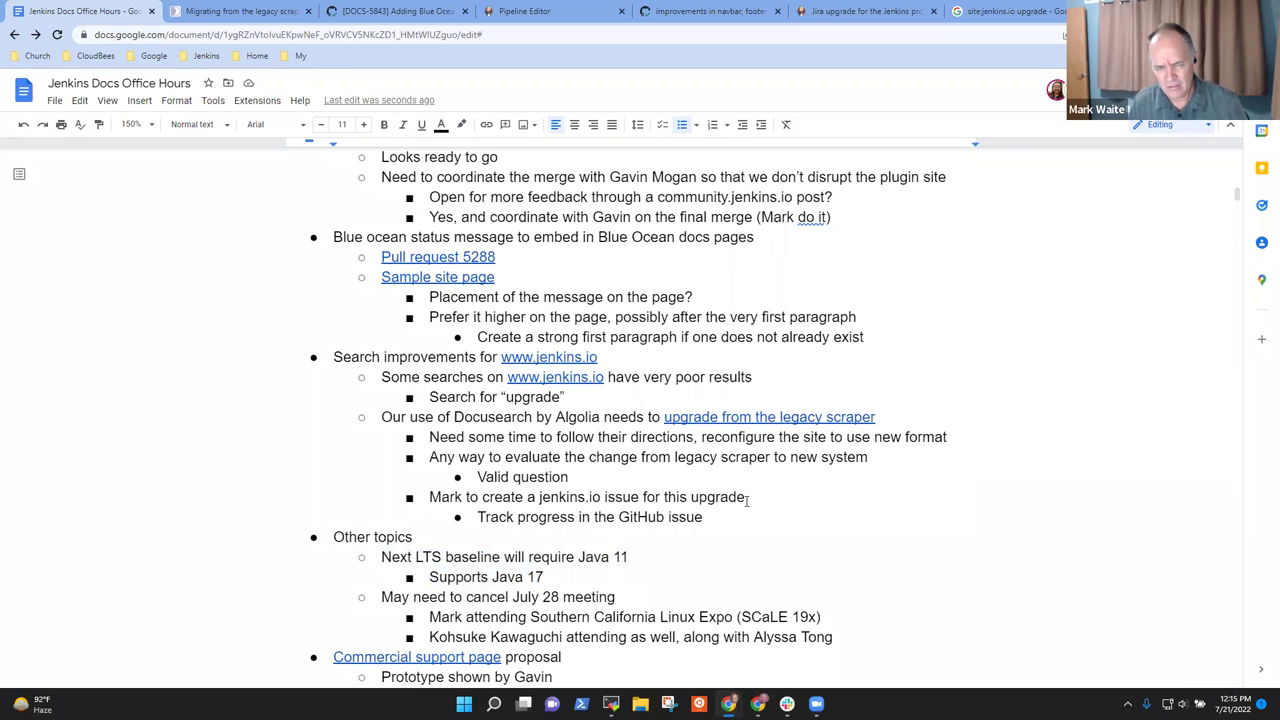
{"action": "key", "text": "shift+Down"}
{"action": "key", "text": "shift+Down"}
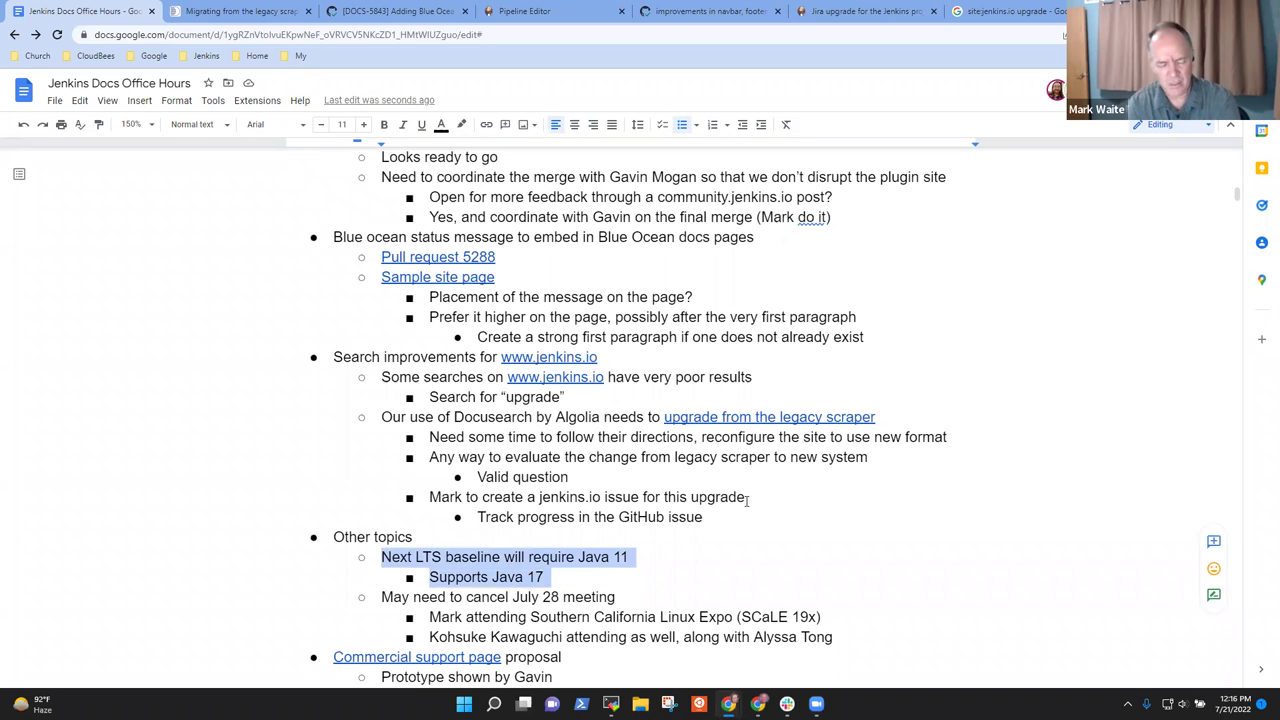
Step: Nest the bullet "Baseline will be chosen next week, likely either 2.360 or 2.361" directly beneath the Java 11 LTS baseline item
{"action": "key", "text": "Up"}
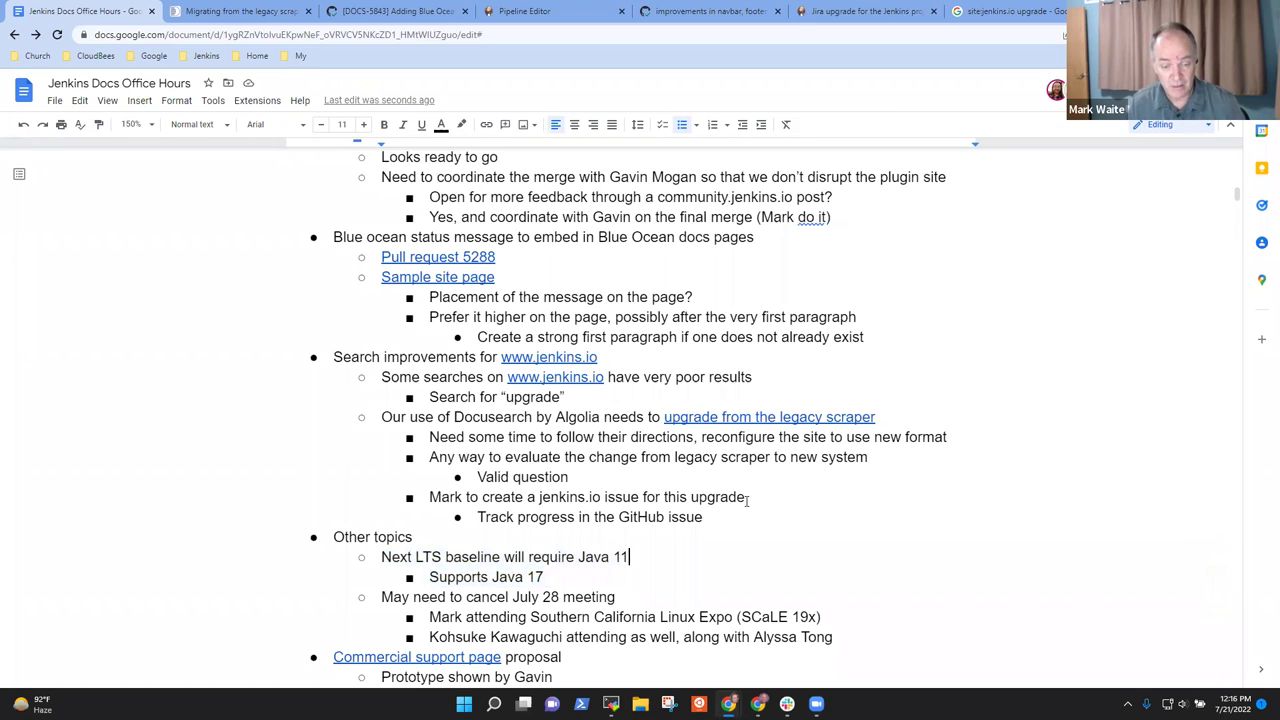
{"action": "key", "text": "Return"}
{"action": "key", "text": "Tab"}
{"action": "type", "text": "Baseline "}
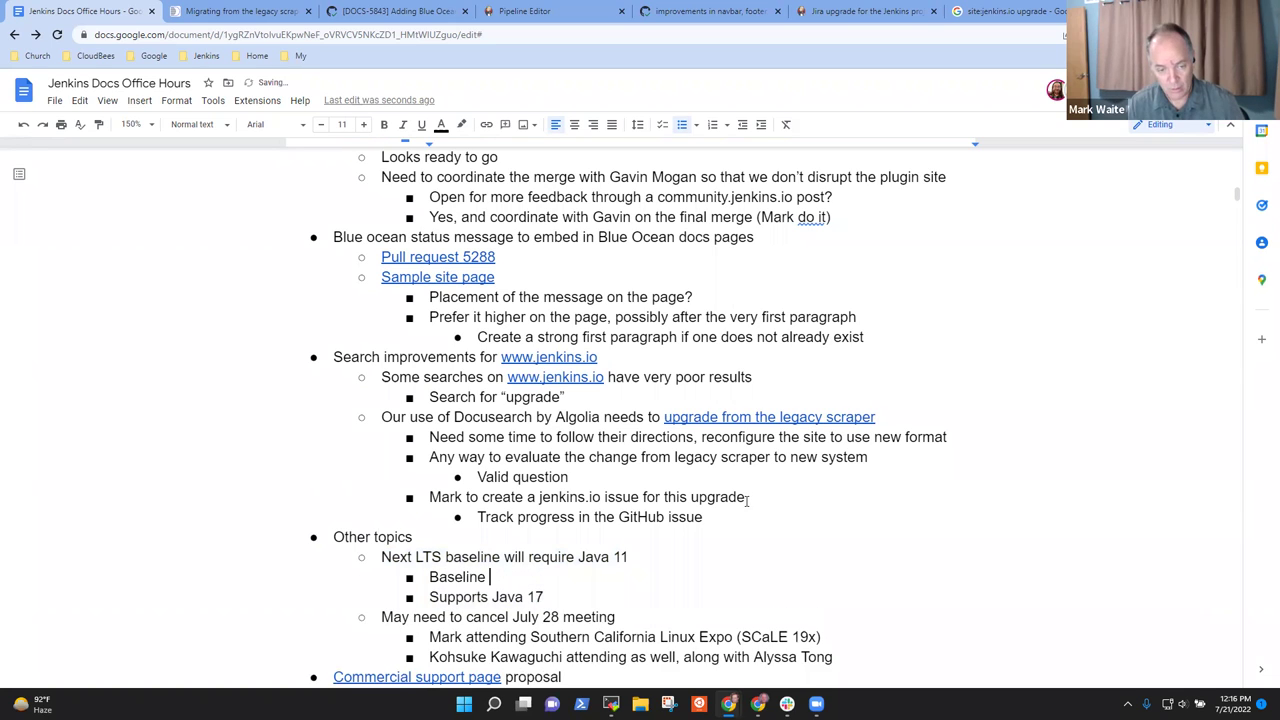
{"action": "type", "text": "will be chosen "}
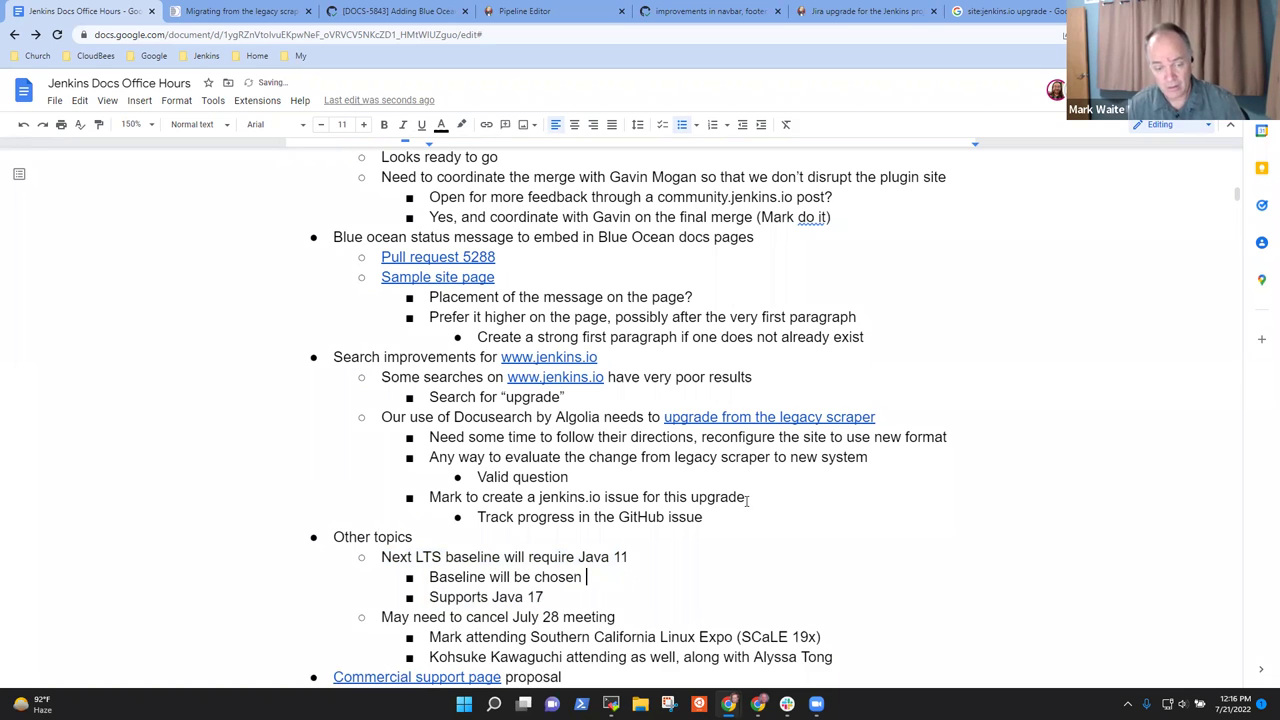
{"action": "type", "text": "next week, "}
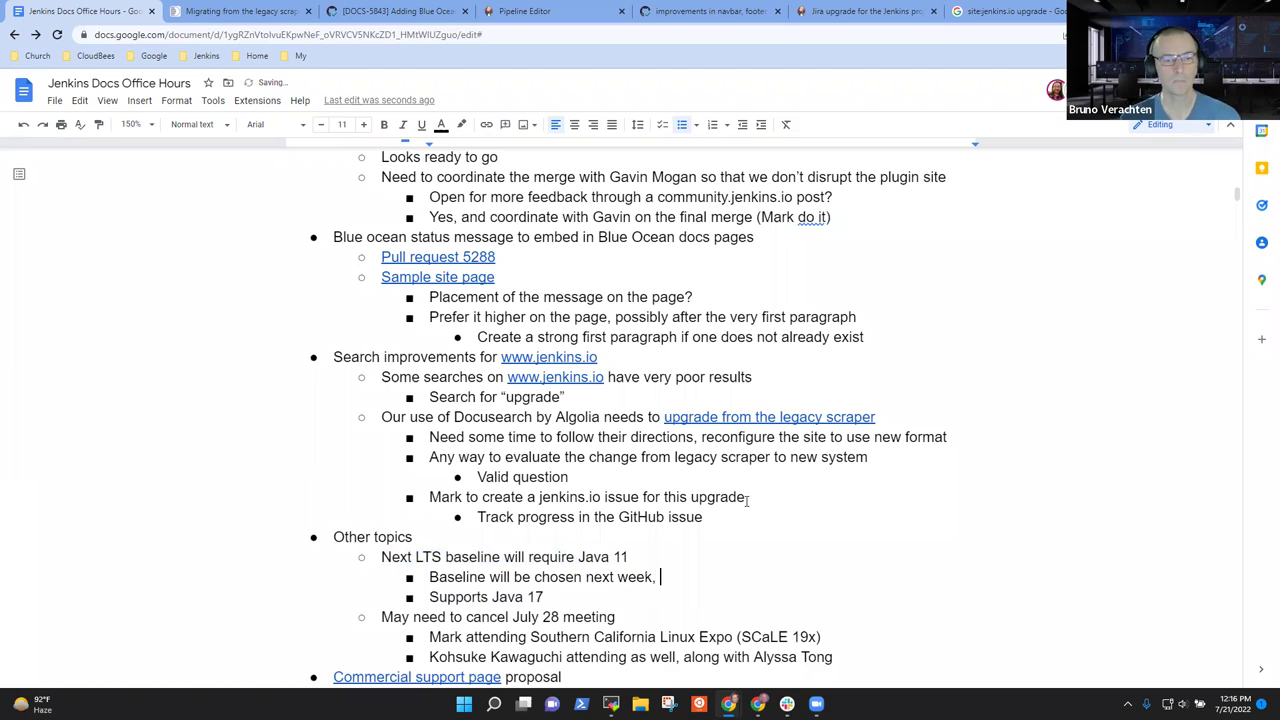
{"action": "type", "text": "likely either "}
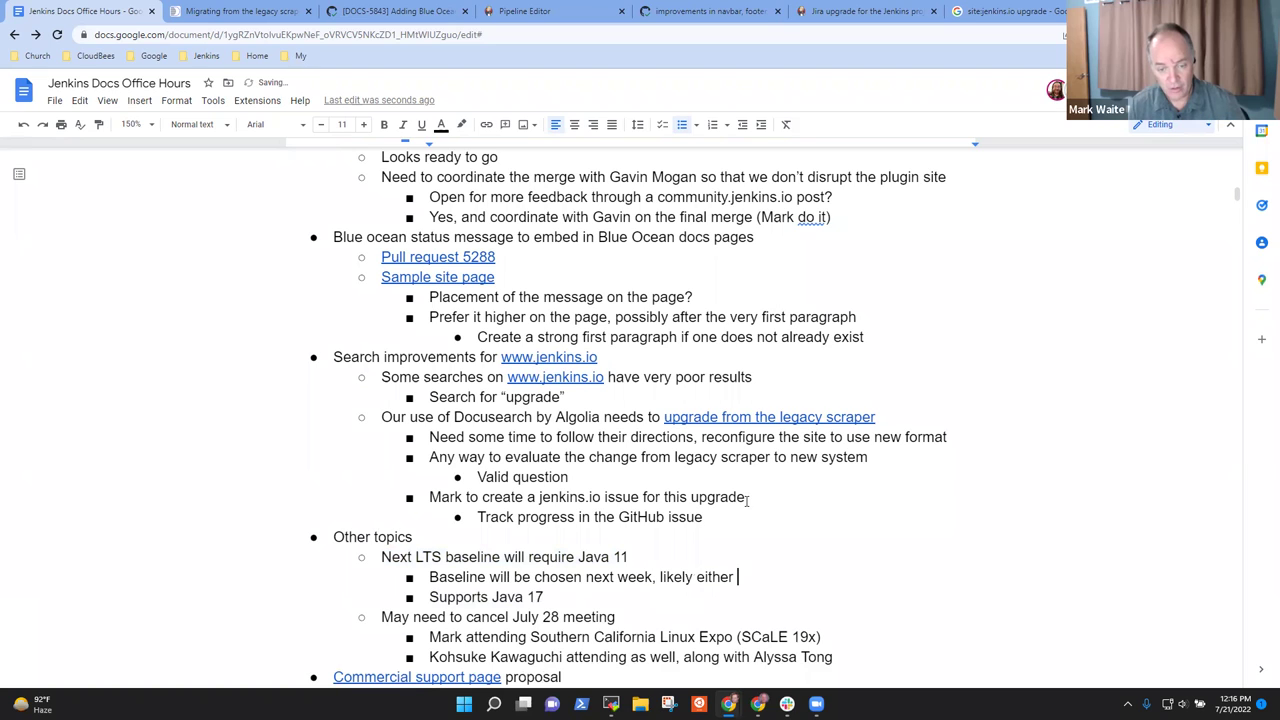
{"action": "type", "text": "2.360 or "}
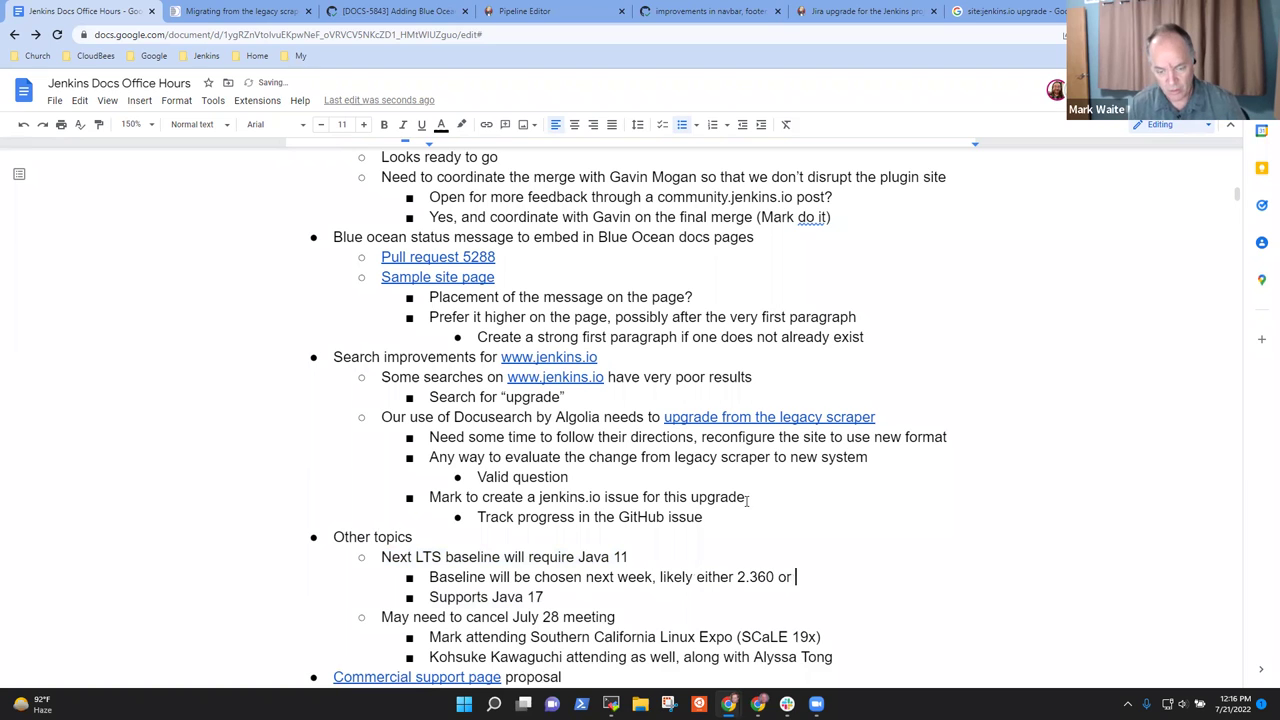
{"action": "type", "text": "2.361"}
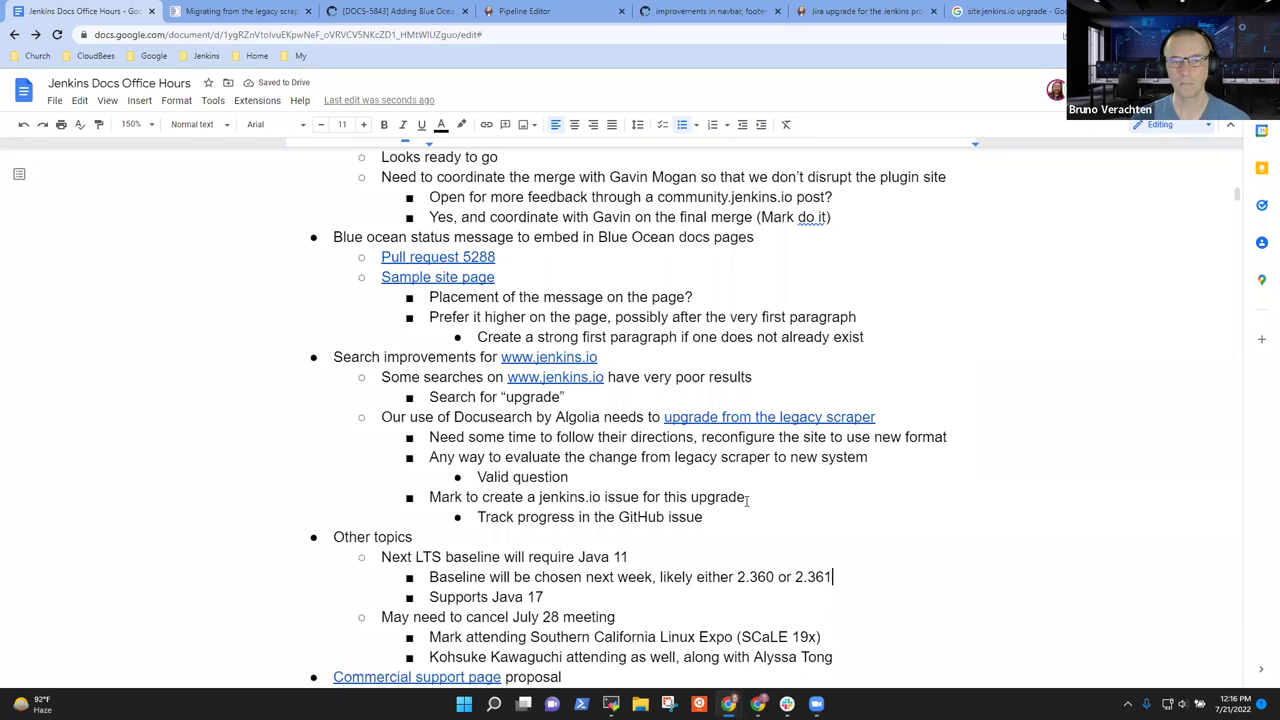
Step: Highlight the "May need to cancel July 28 meeting" bullet for review
{"action": "key", "text": "Down"}
{"action": "key", "text": "End"}
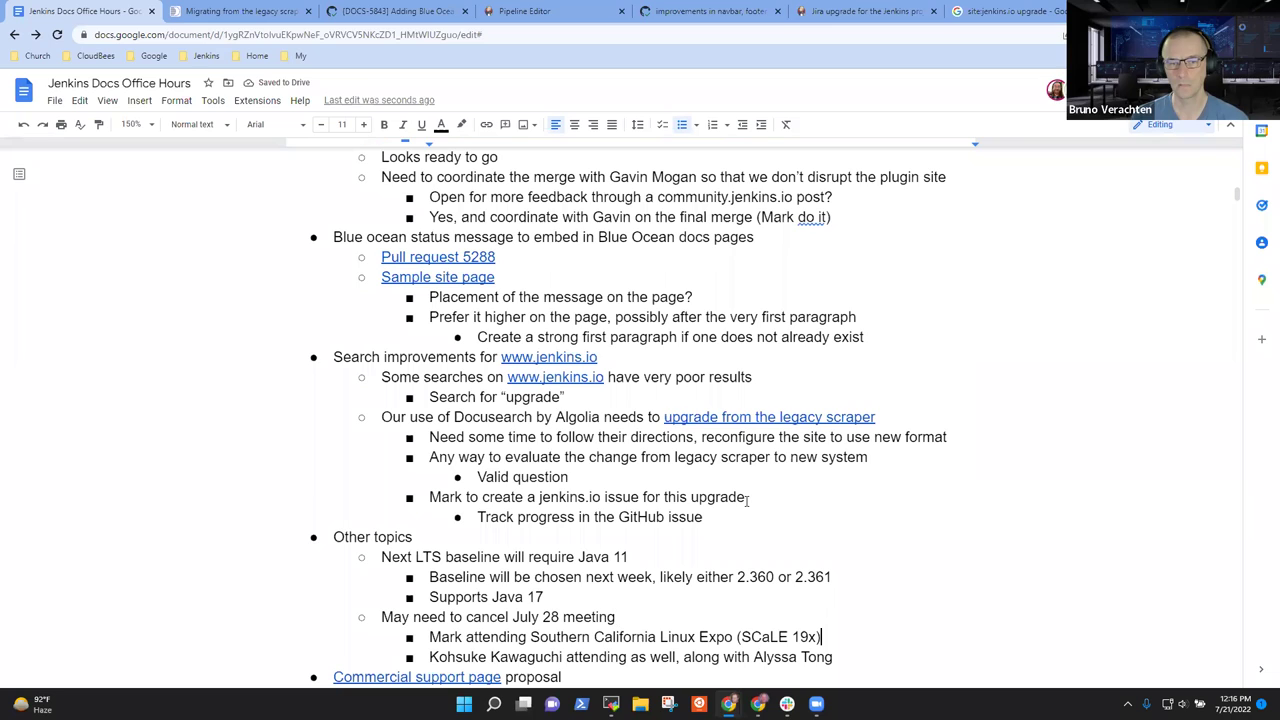
{"action": "key", "text": "Home"}
{"action": "key", "text": "shift+End"}
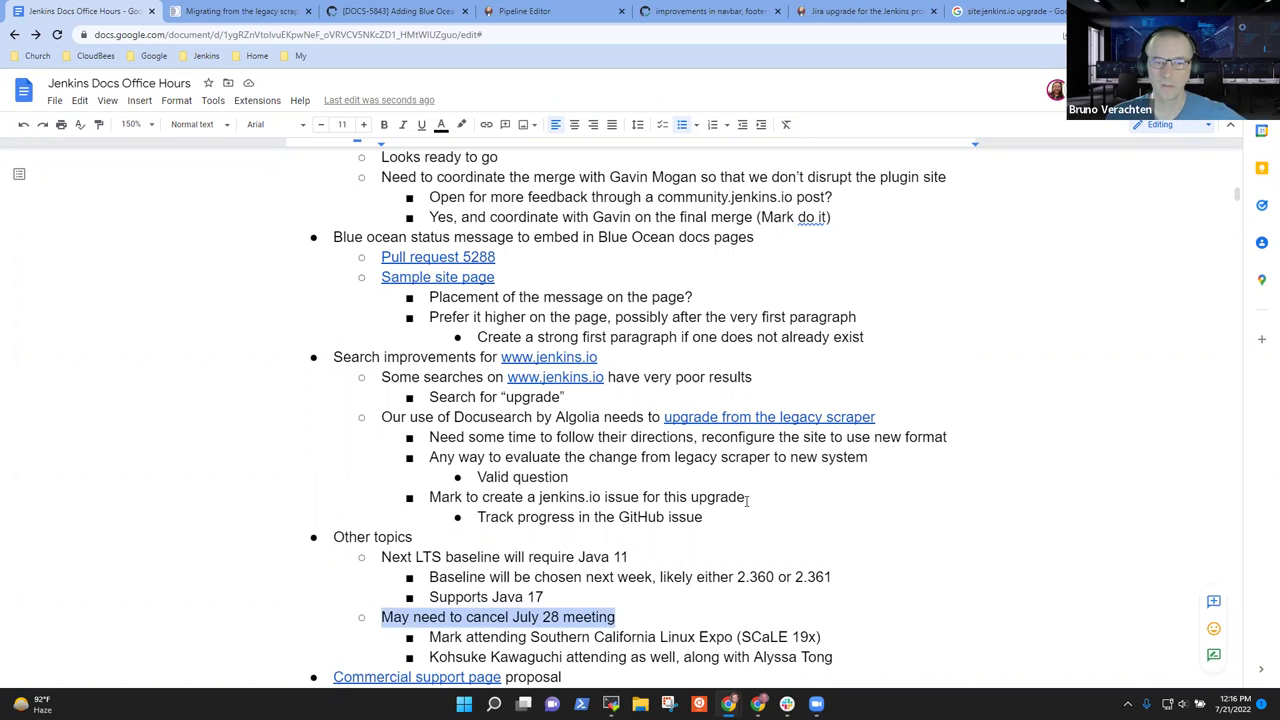
Step: Add a last sub-bullet under the July 28 meeting item assigning the meeting host "to cancel the meeting next week"
{"action": "scroll", "coordinate": [793, 511], "scroll_direction": "down", "scroll_amount": 3}
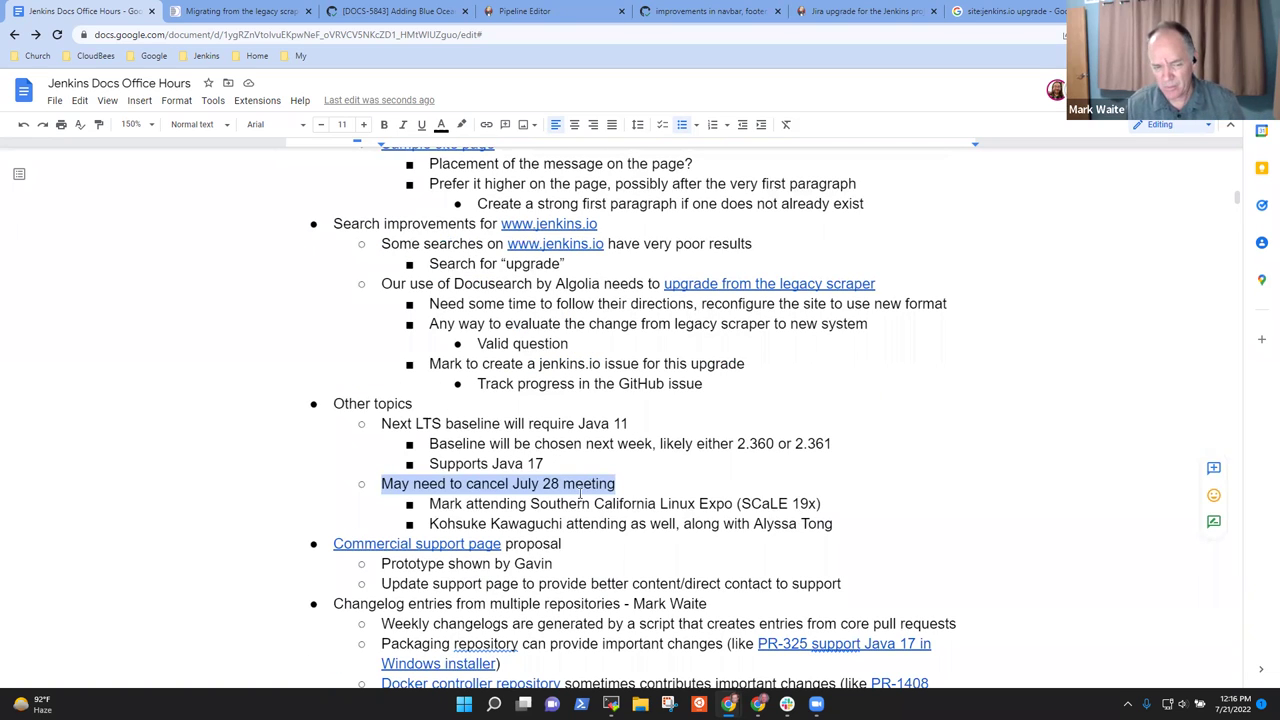
{"action": "left_click", "coordinate": [577, 486]}
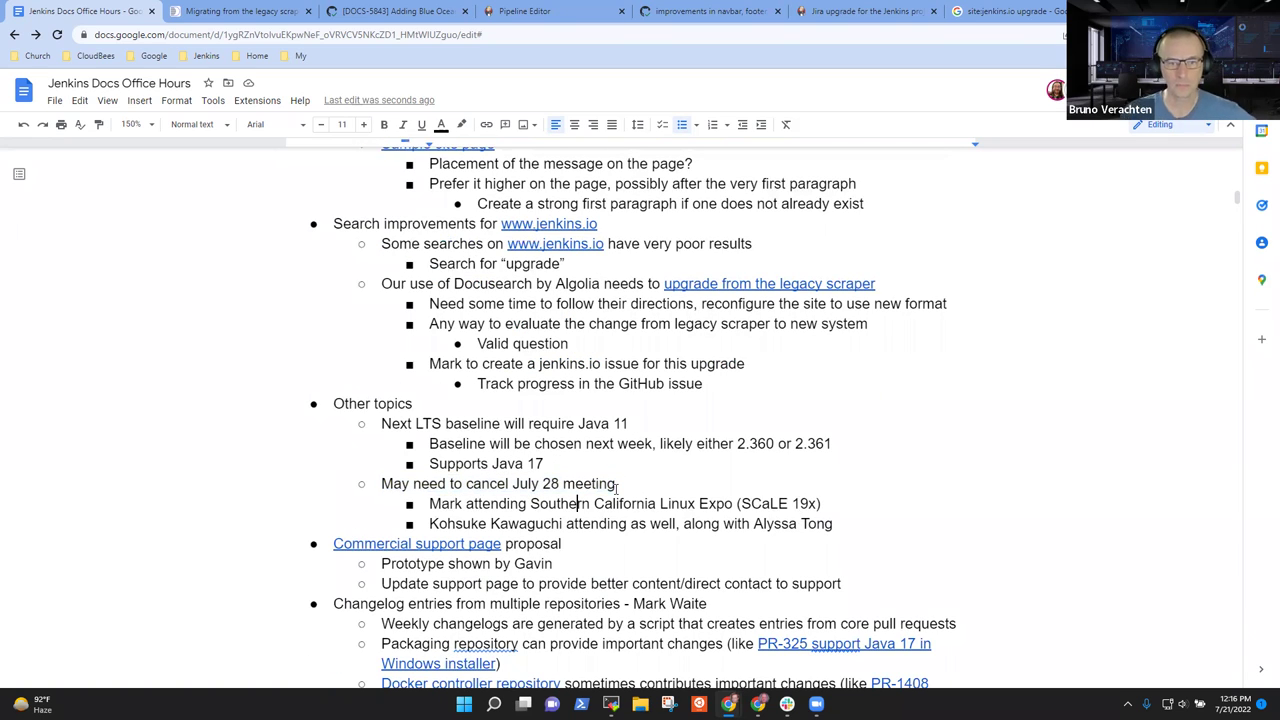
{"action": "key", "text": "Return"}
{"action": "type", "text": "Mark to "}
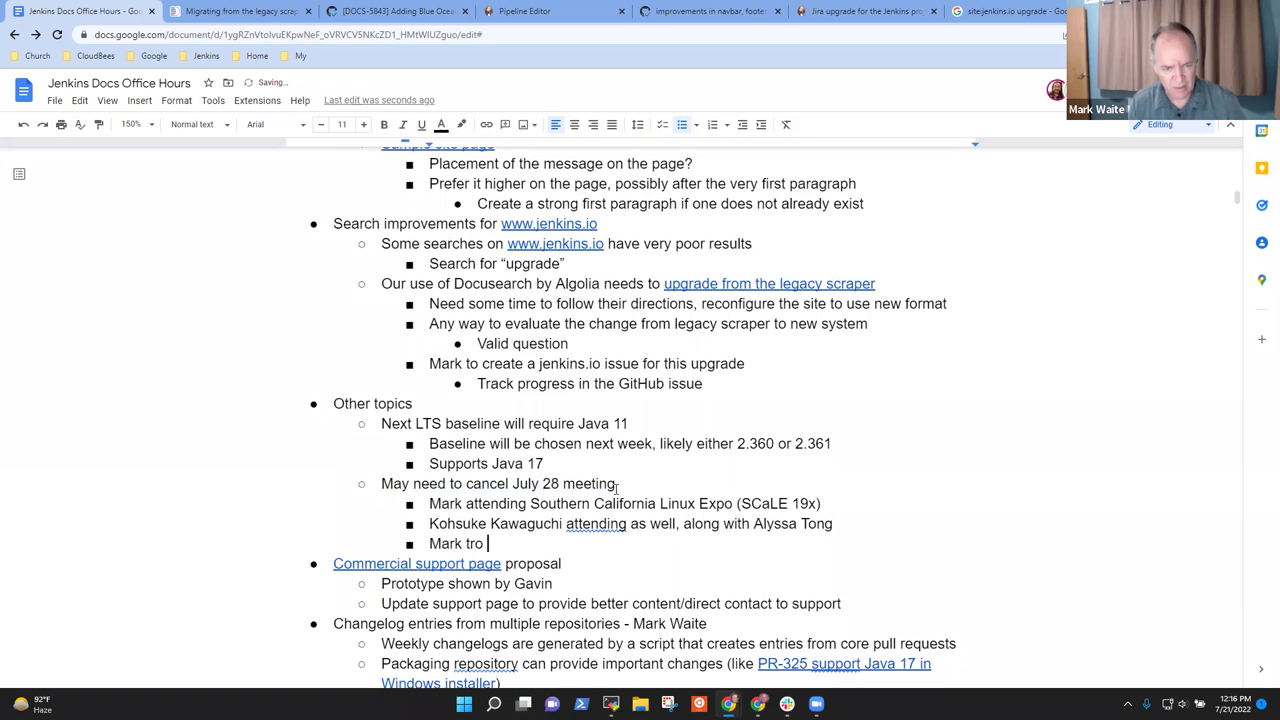
{"action": "type", "text": "cancel the mneet"}
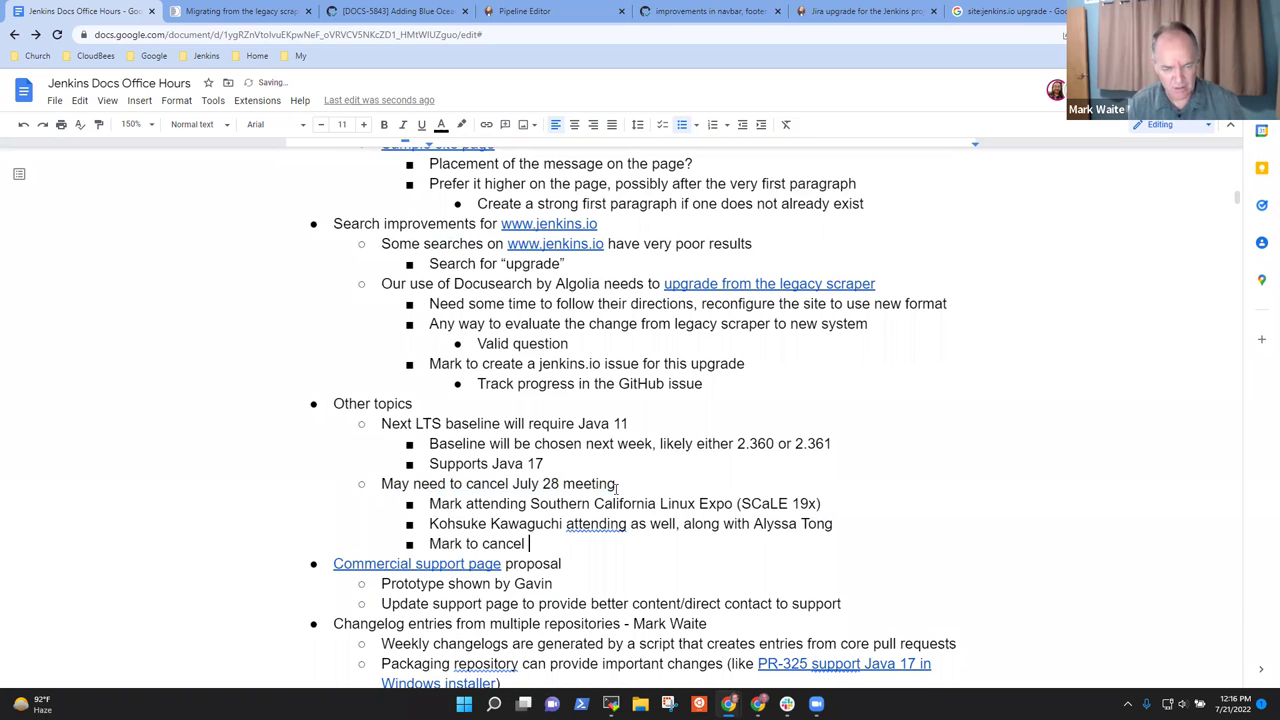
{"action": "key", "text": "BackSpace"}
{"action": "key", "text": "BackSpace"}
{"action": "key", "text": "BackSpace"}
{"action": "key", "text": "BackSpace"}
{"action": "key", "text": "BackSpace"}
{"action": "type", "text": "meeting next "}
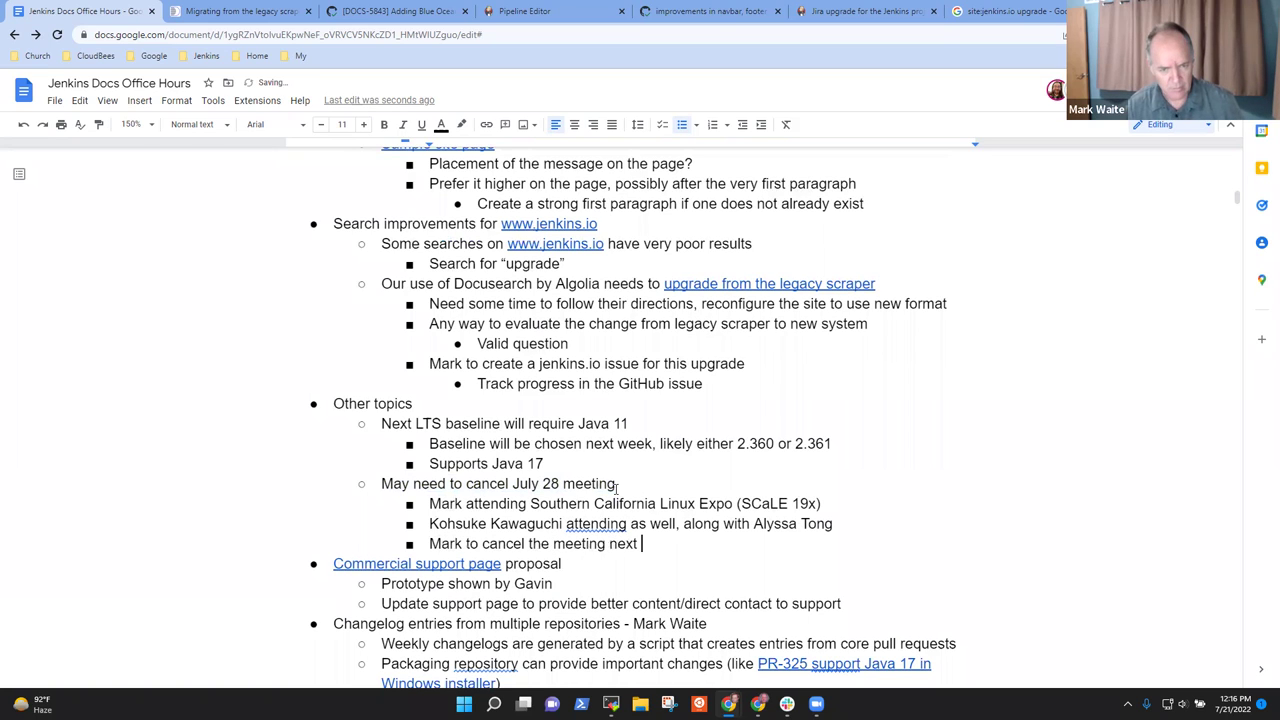
{"action": "type", "text": "week"}
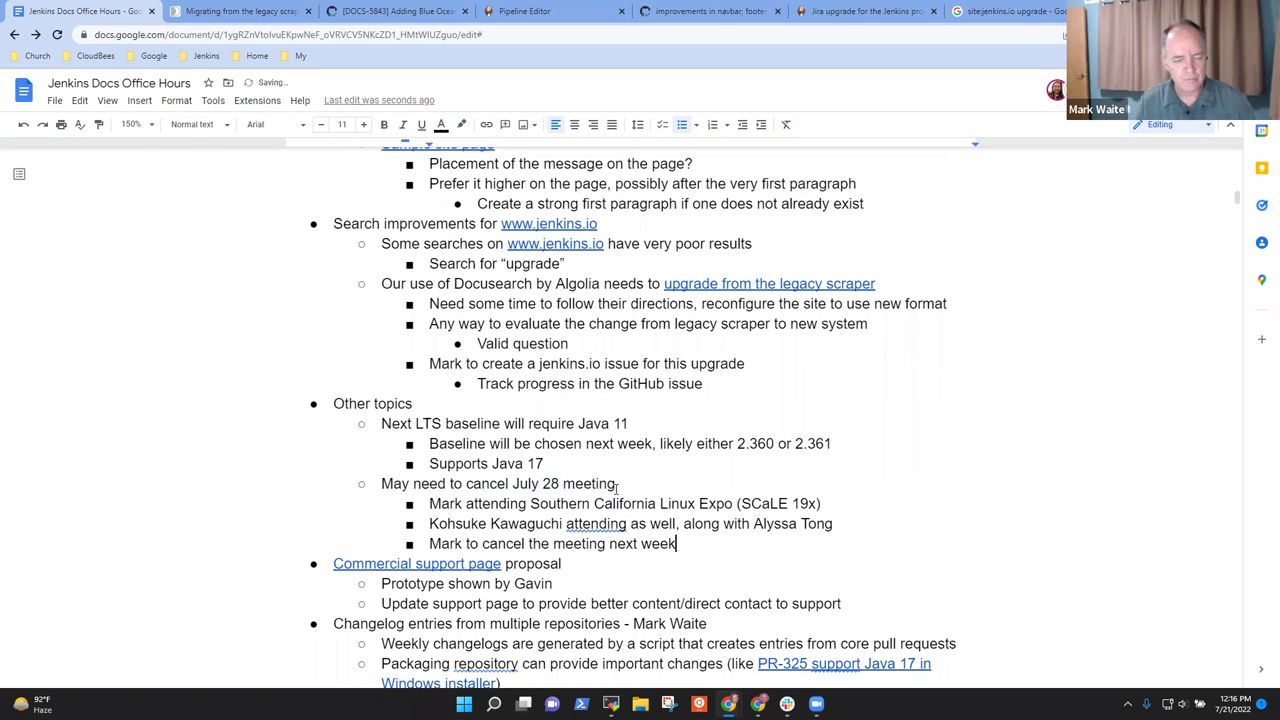
Step: Open the linked commercial support page proposal and go through to its vendors demo site, ignoring the lookalike-site warning
{"action": "scroll", "coordinate": [617, 486], "scroll_direction": "down", "scroll_amount": 2}
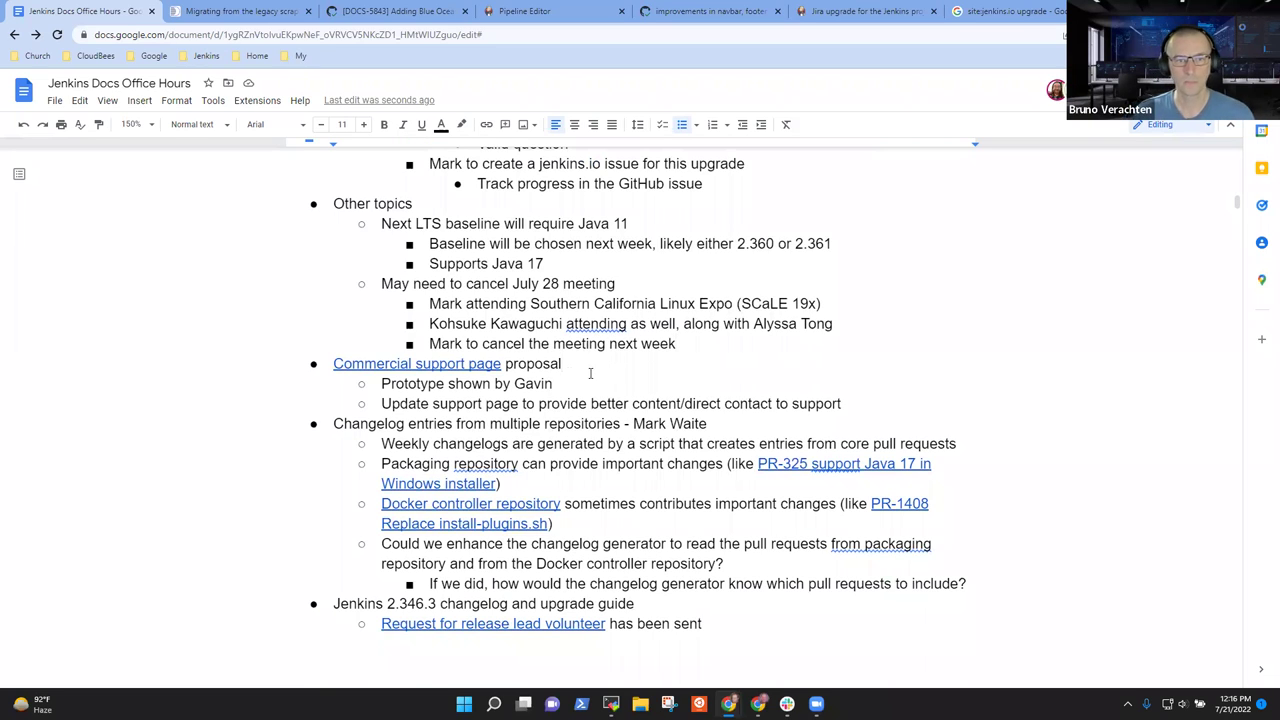
{"action": "mouse_move", "coordinate": [409, 364]}
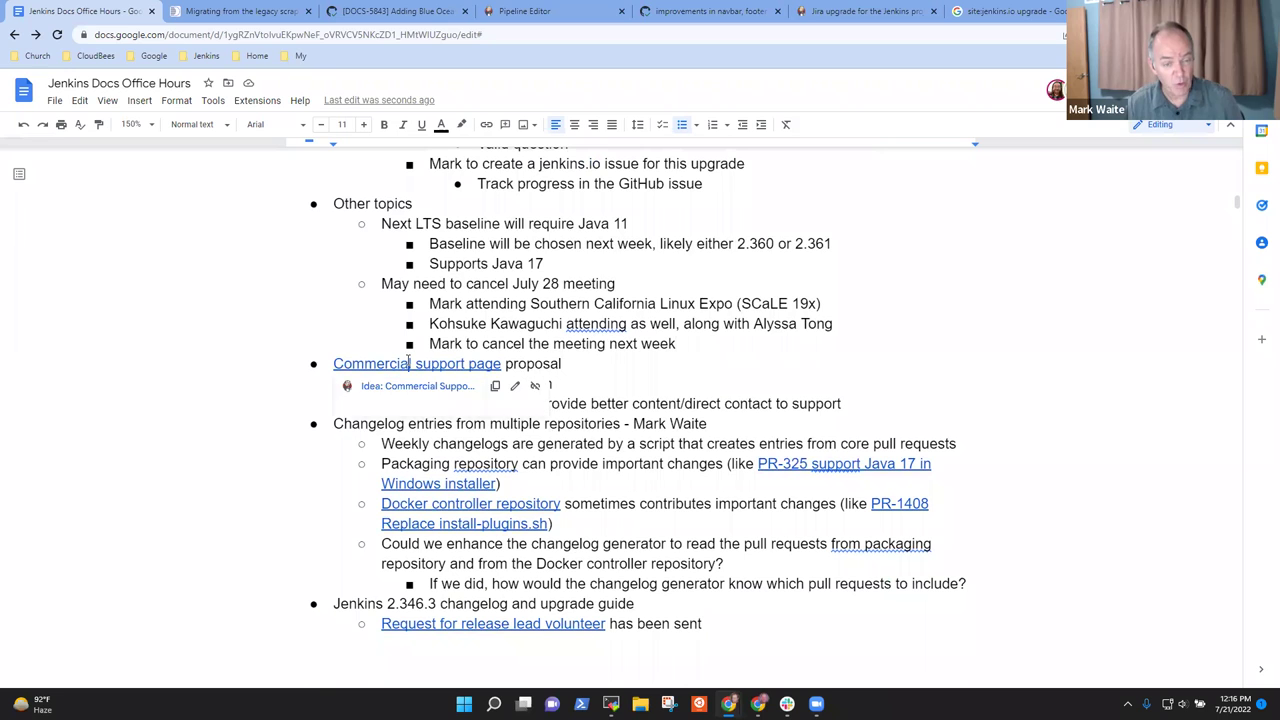
{"action": "left_click", "coordinate": [437, 392]}
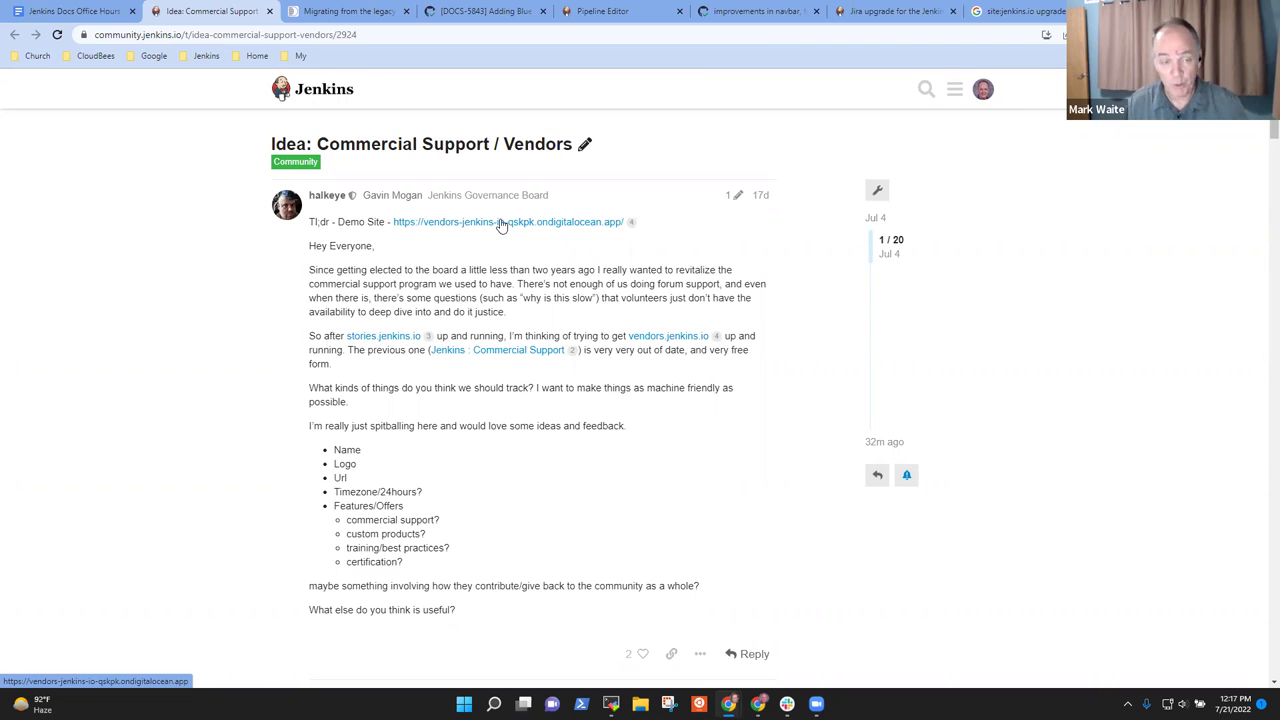
{"action": "left_click", "coordinate": [502, 225]}
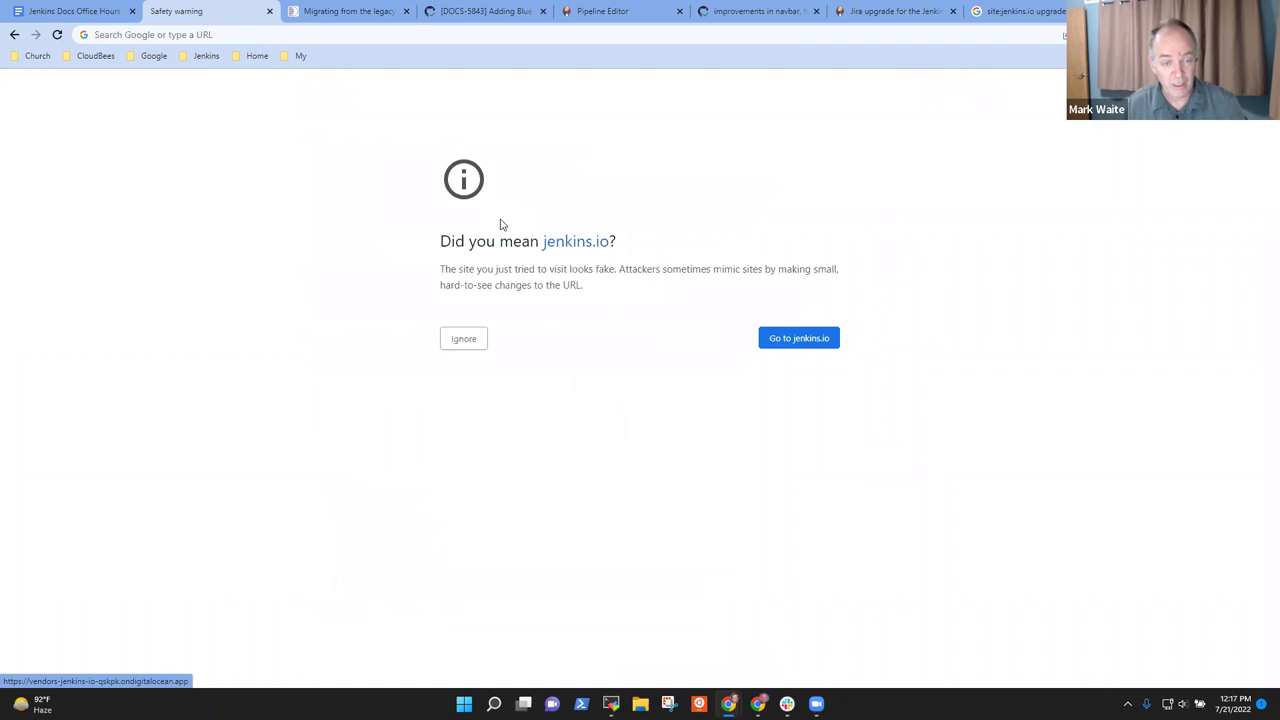
{"action": "left_click", "coordinate": [463, 339]}
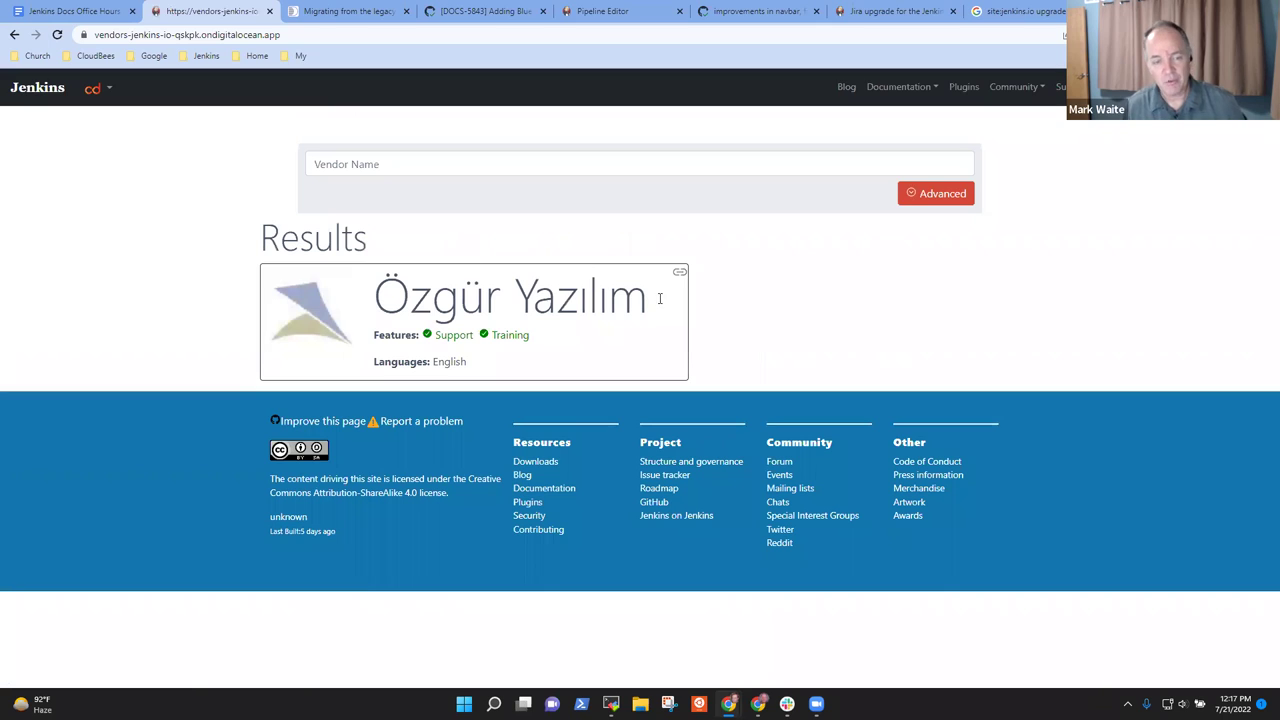
Step: Search the demo site by vendor name for "Özgür", copied from the listing, and highlight the vendor's language entry
{"action": "left_click", "coordinate": [488, 166]}
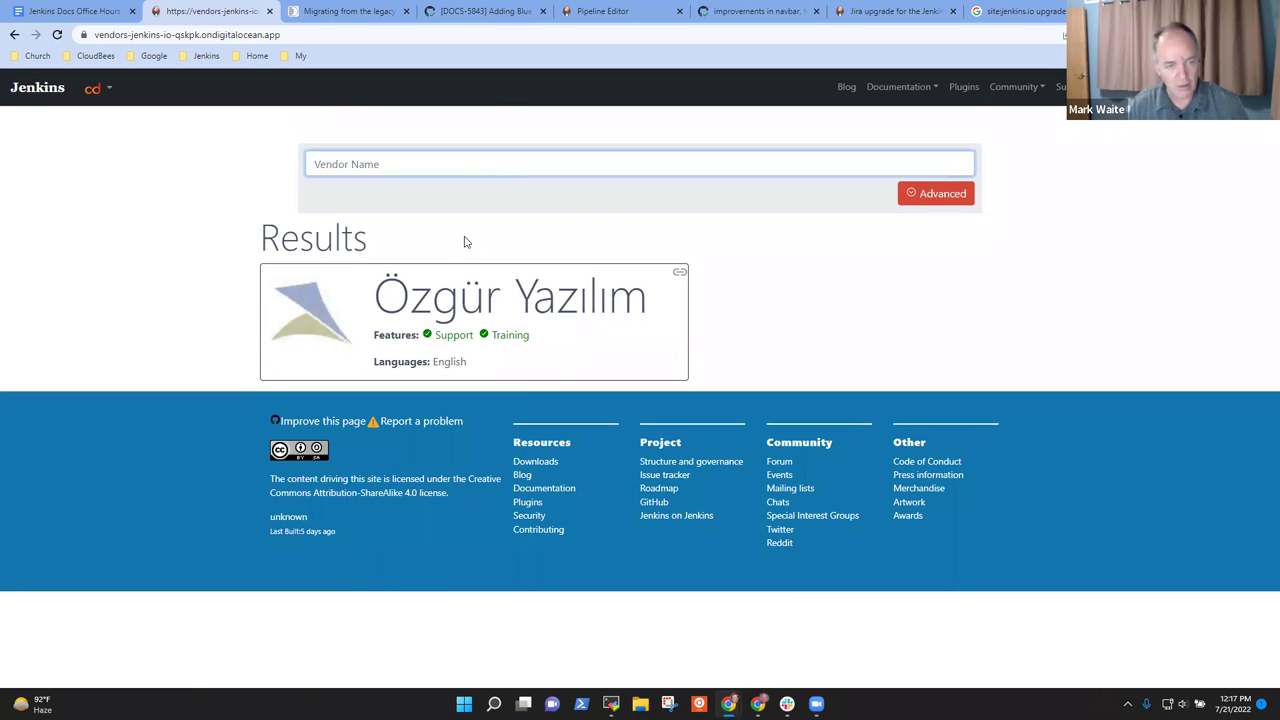
{"action": "left_click", "coordinate": [378, 291]}
{"action": "double_click", "coordinate": [379, 291]}
{"action": "key", "text": "ctrl+c"}
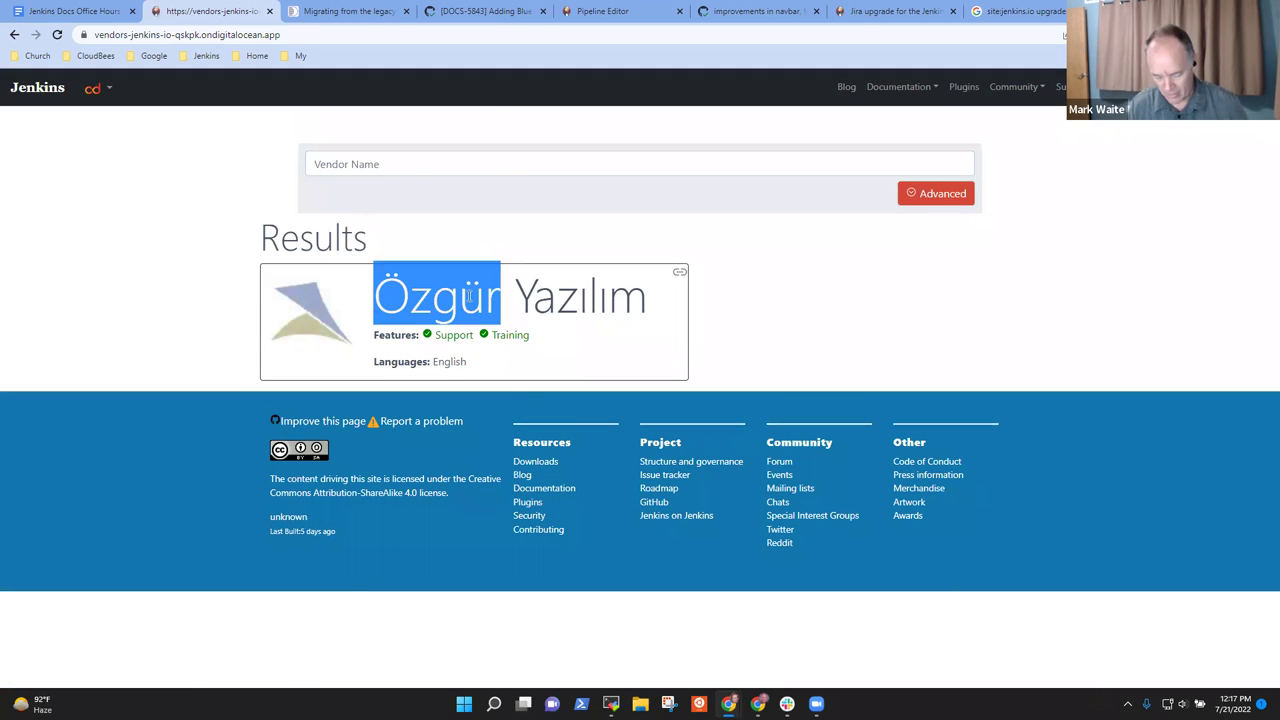
{"action": "left_click", "coordinate": [416, 171]}
{"action": "key", "text": "ctrl+v"}
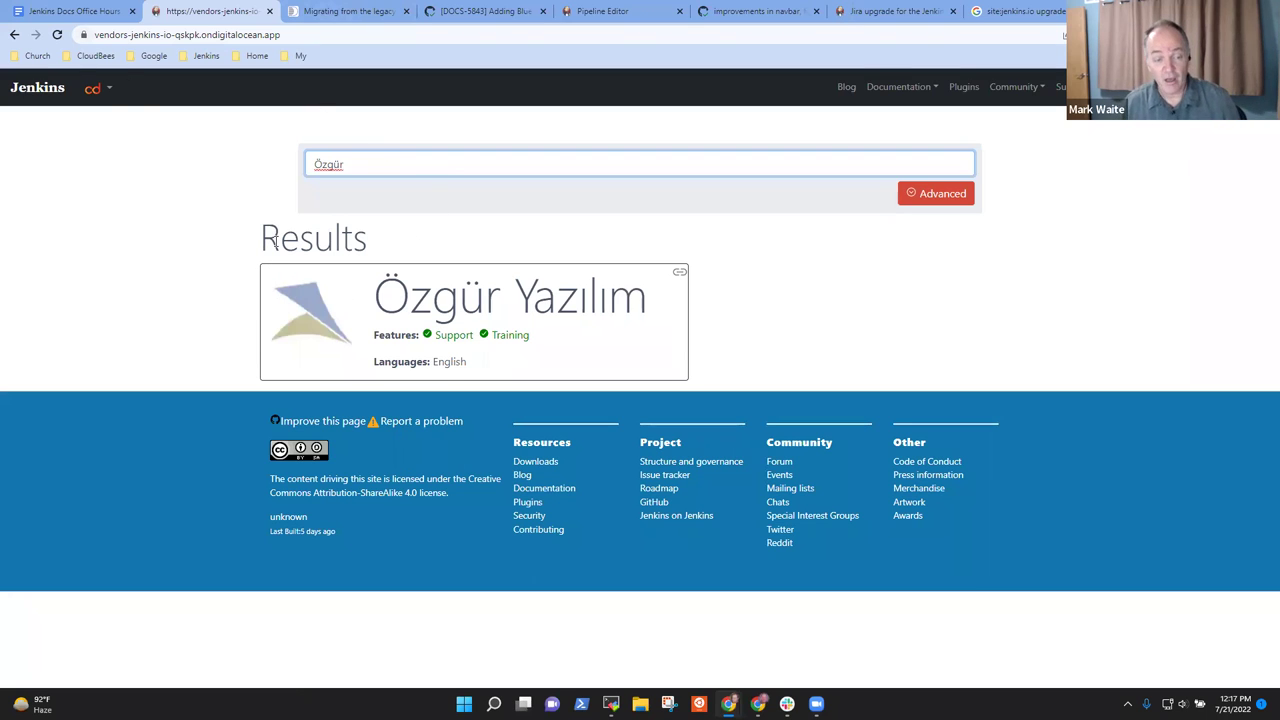
{"action": "double_click", "coordinate": [449, 362]}
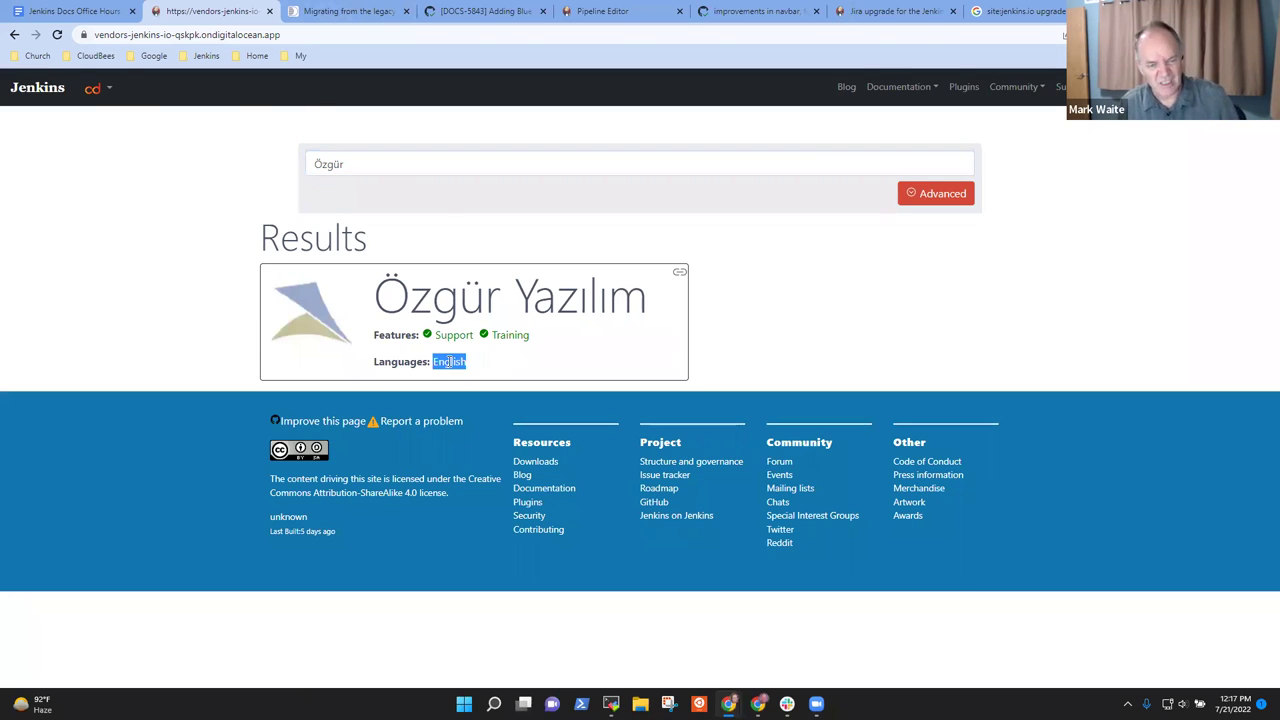
Step: In the office hours notes, add a commercial support proposal bullet stating that the meeting host "submitted an additional data item for another vendor"
{"action": "left_click", "coordinate": [35, 12]}
{"action": "left_click", "coordinate": [613, 403]}
{"action": "key", "text": "End"}
{"action": "key", "text": "Return"}
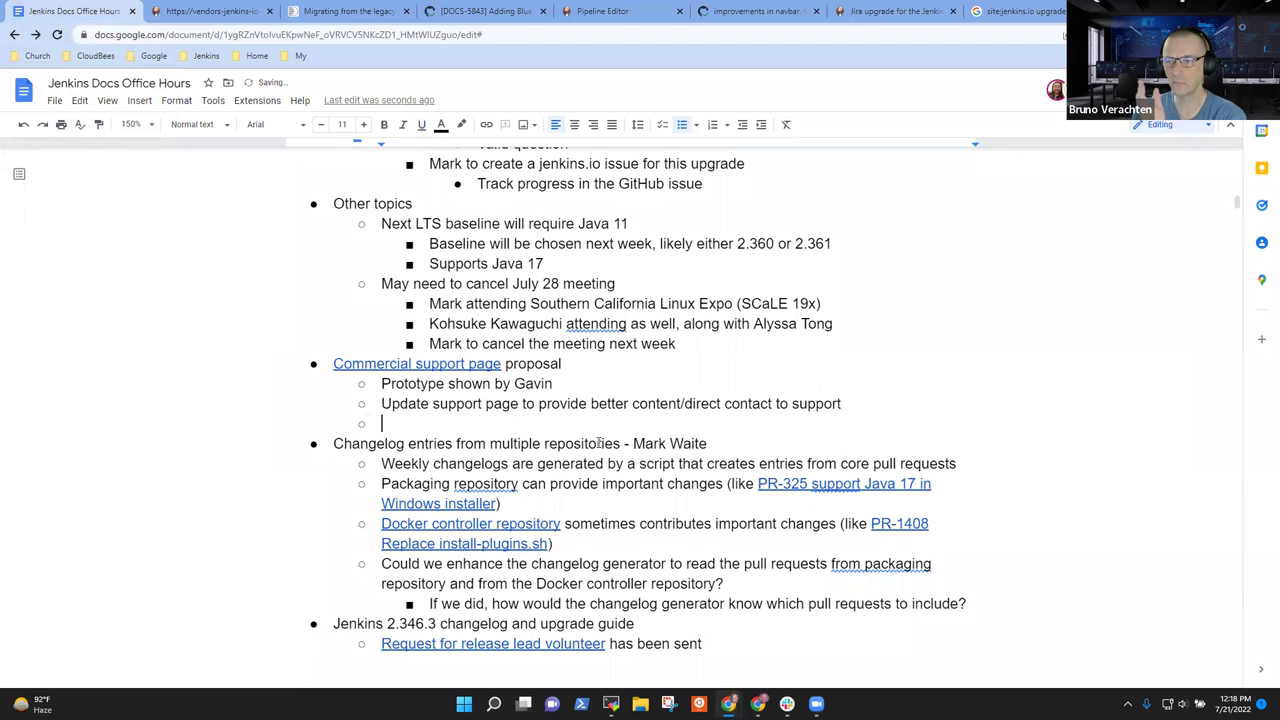
{"action": "type", "text": "Mark submitted a"}
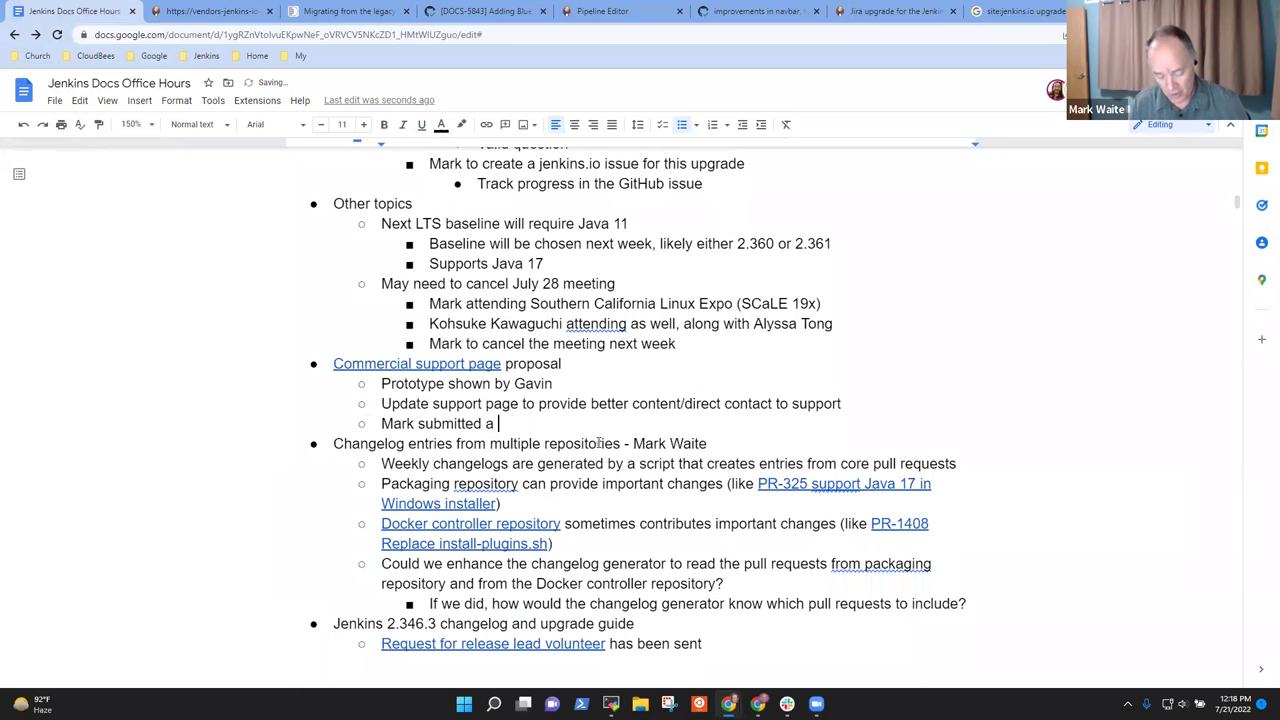
{"action": "type", "text": "n additional dat"}
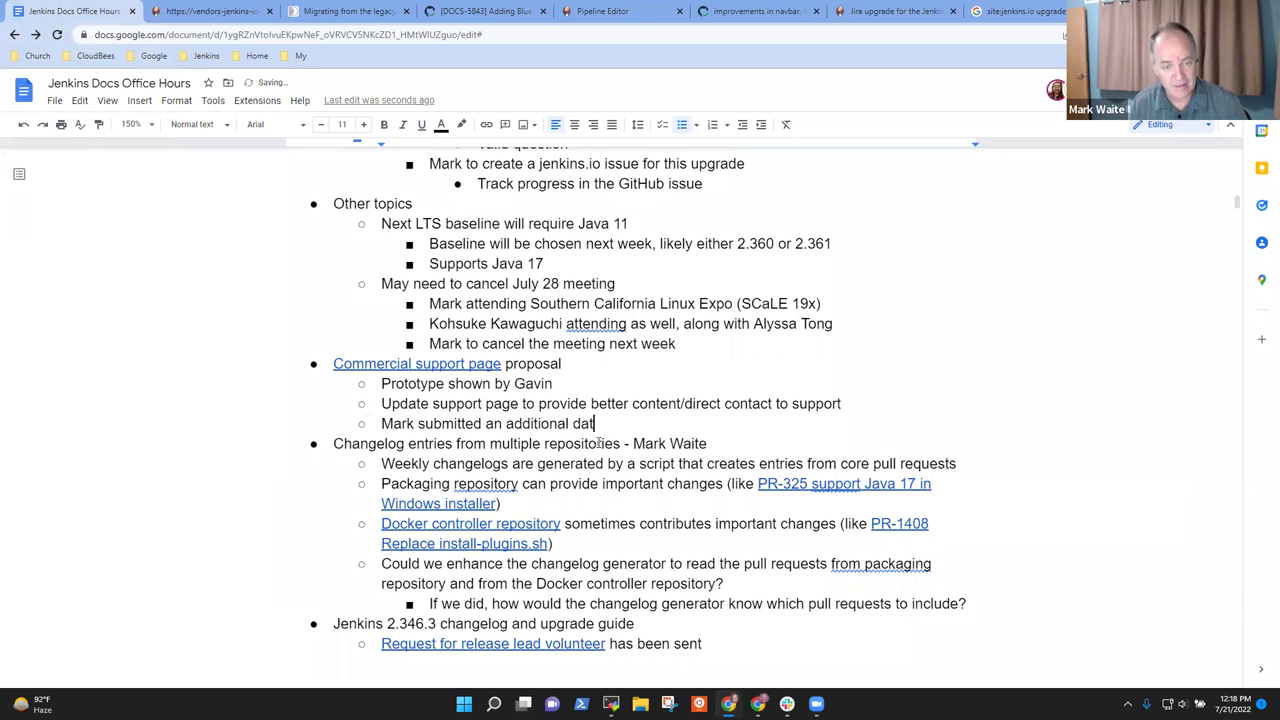
{"action": "type", "text": "a item for "}
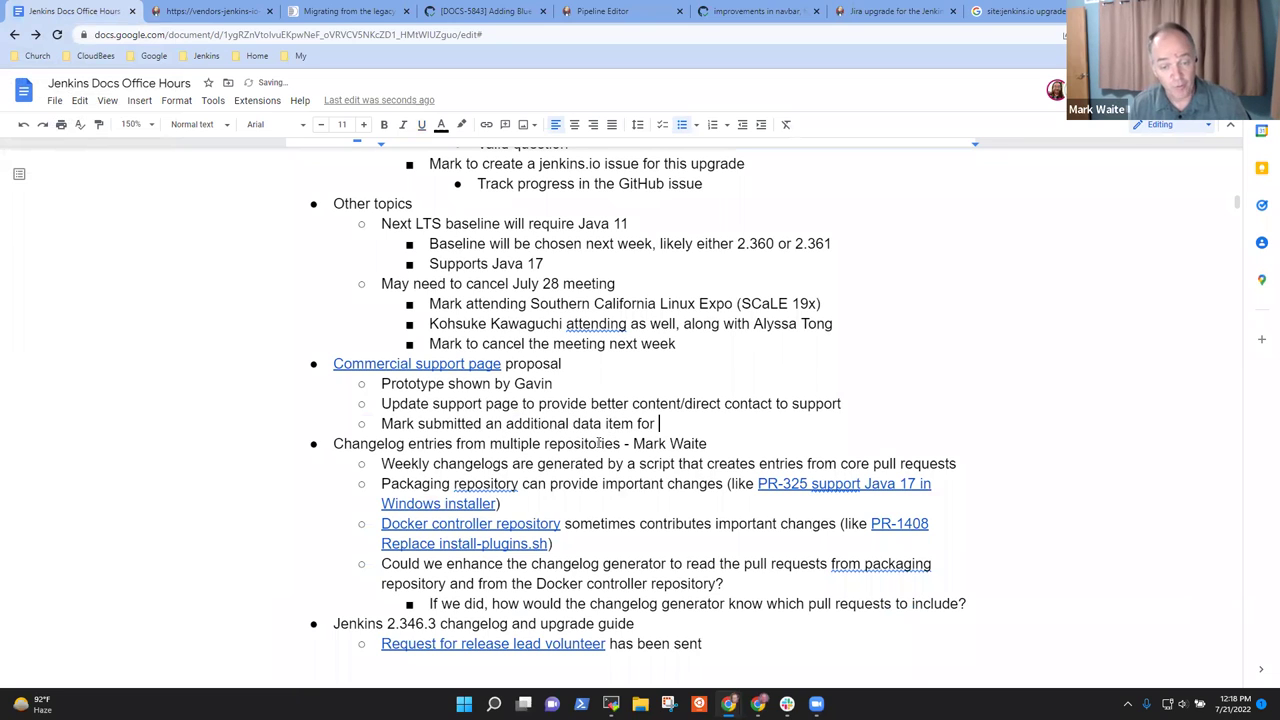
{"action": "type", "text": "anothe"}
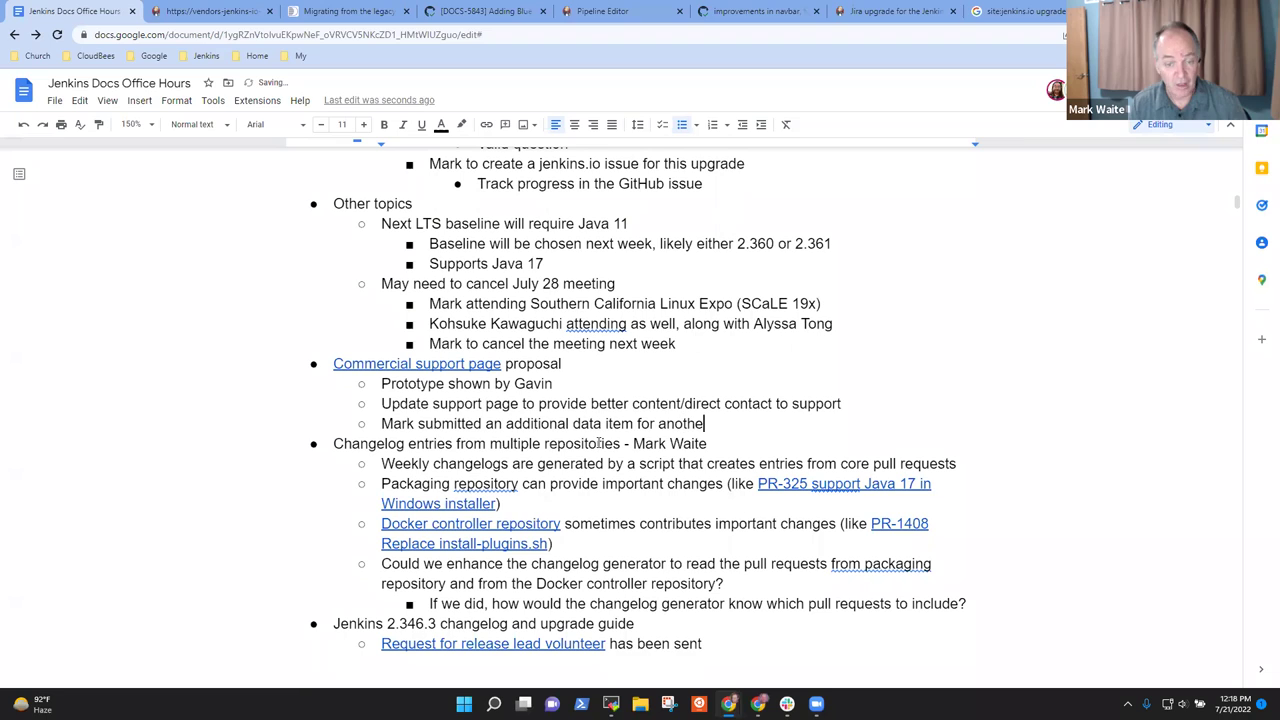
{"action": "type", "text": "r vendor"}
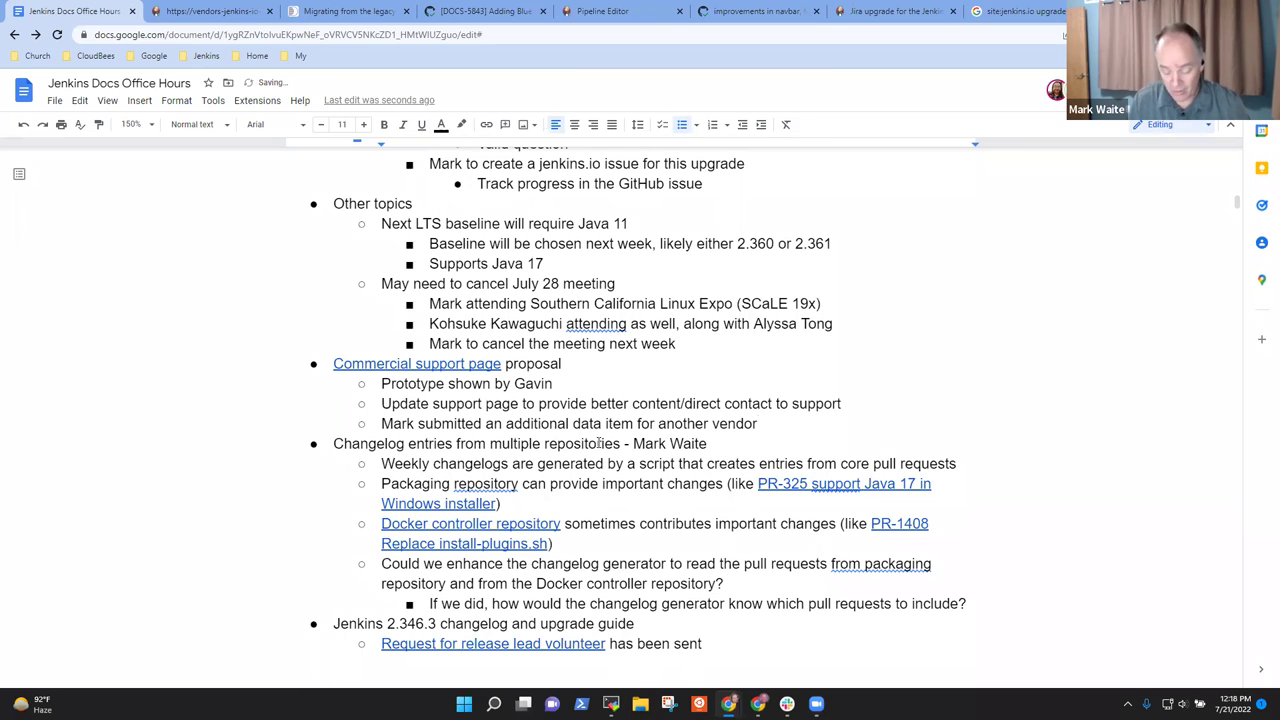
Step: Add another bullet under the commercial support page proposal reading "Need more data from vendors for the prototype"
{"action": "key", "text": "Return"}
{"action": "type", "text": "Need more "}
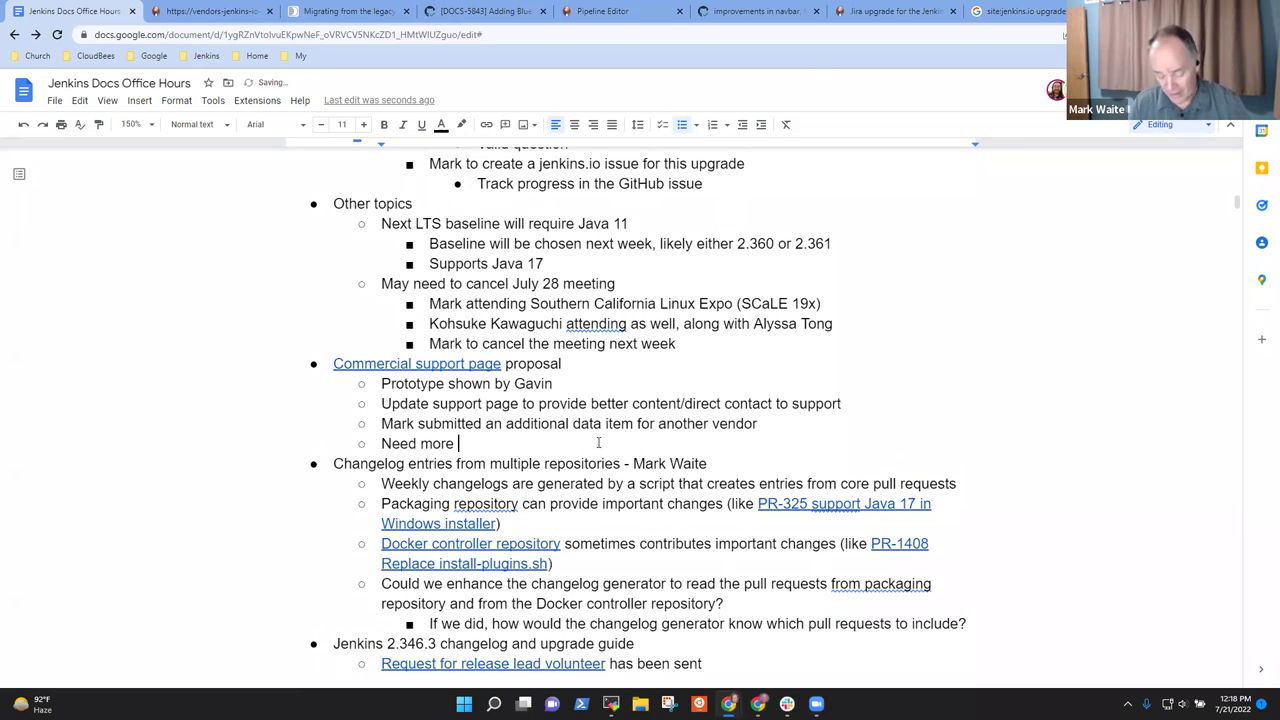
{"action": "type", "text": "data from "}
{"action": "type", "text": "vedn"}
{"action": "key", "text": "BackSpace"}
{"action": "key", "text": "BackSpace"}
{"action": "type", "text": "ndors for the prototype"}
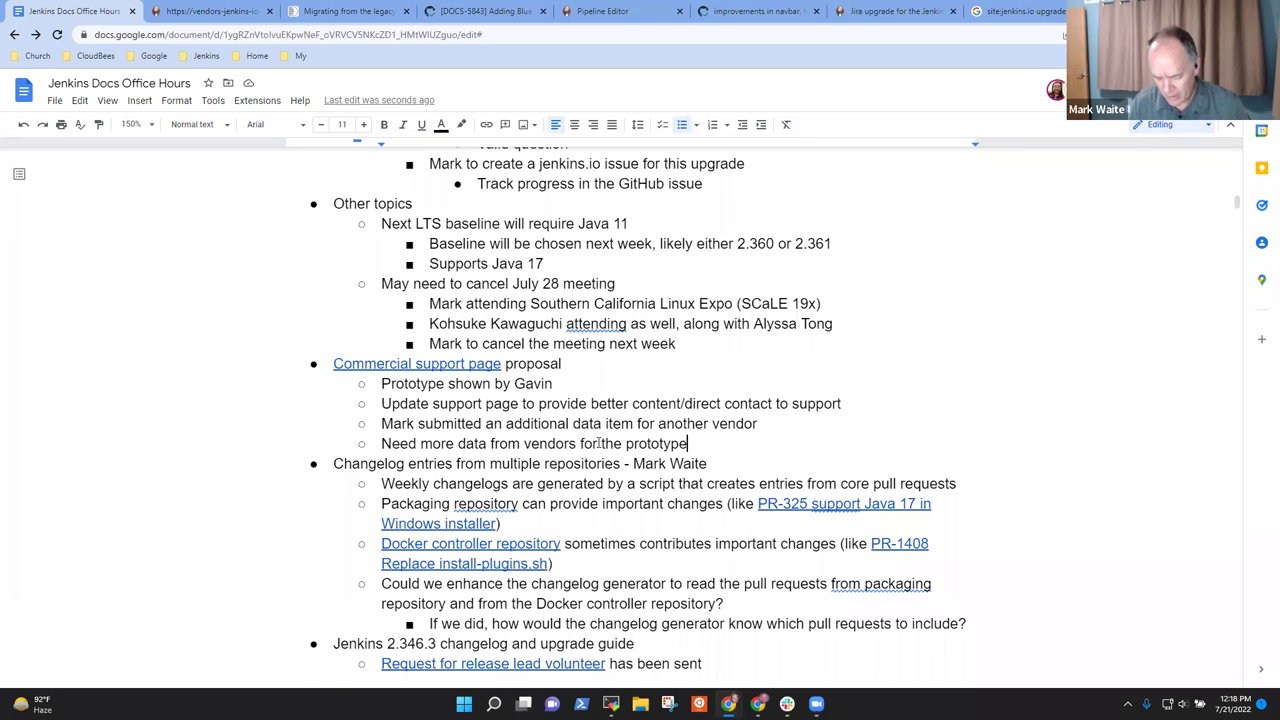
Step: Add the sub-bullet "May want to ask the Outreach SIG to contact potential vendors" and start an empty bullet one level up
{"action": "key", "text": "Return"}
{"action": "key", "text": "Tab"}
{"action": "type", "text": "May "}
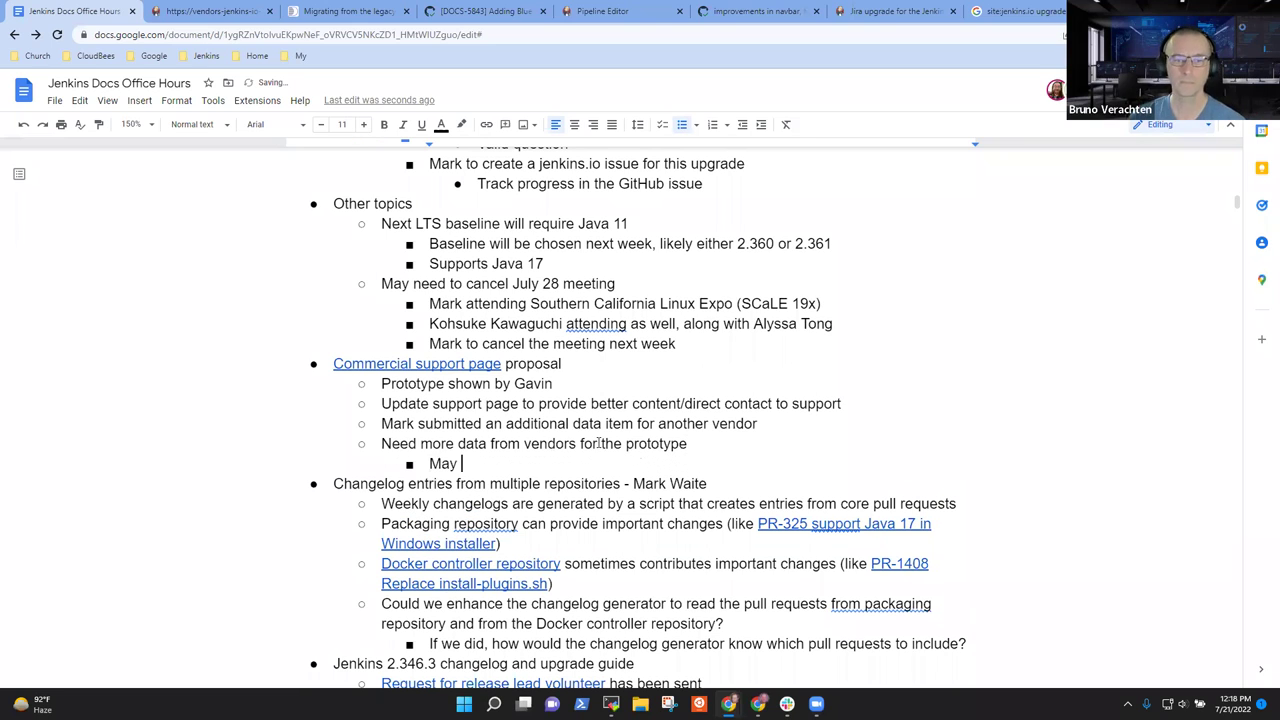
{"action": "type", "text": "want to ask the O"}
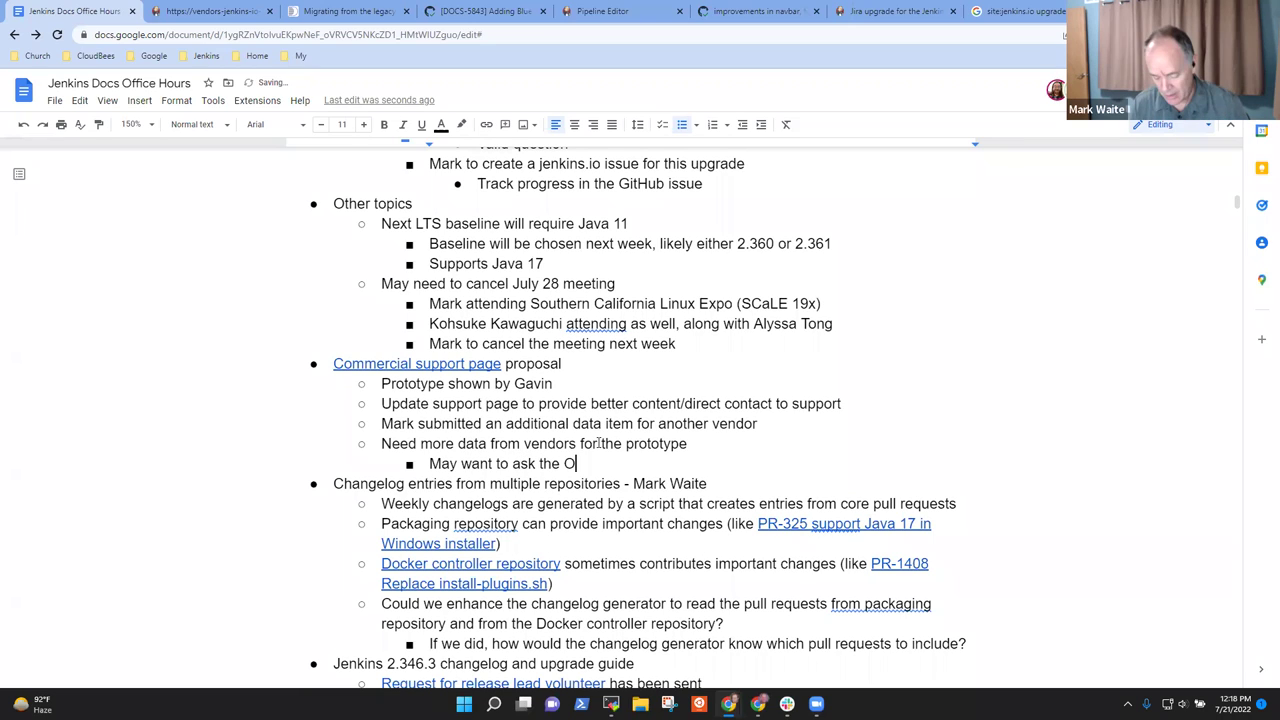
{"action": "type", "text": "utreach SIG"}
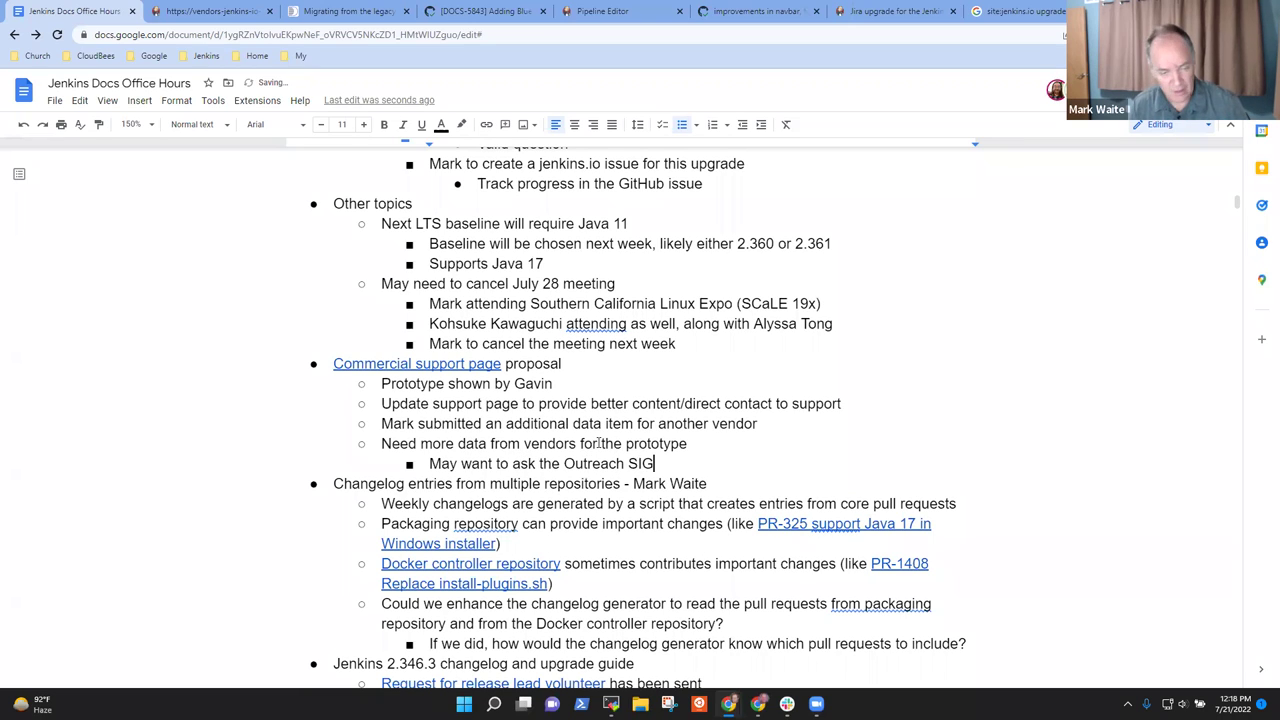
{"action": "type", "text": "to "}
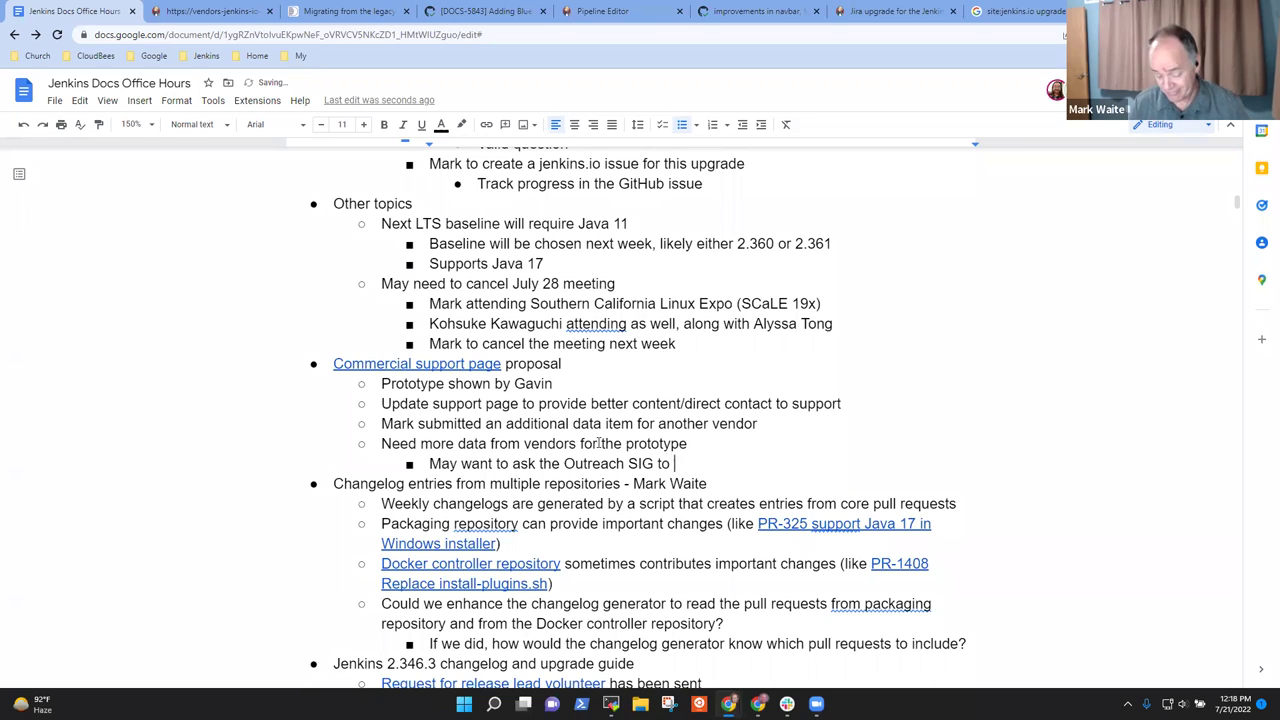
{"action": "type", "text": "contact "}
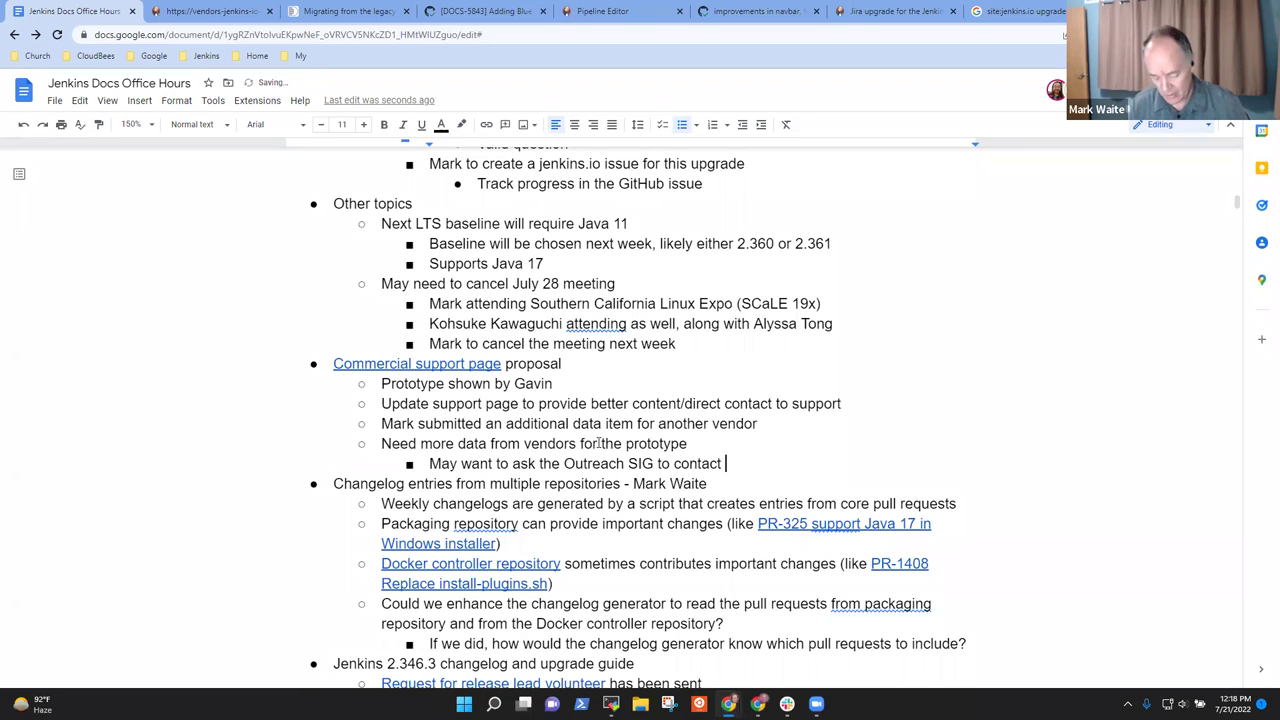
{"action": "type", "text": "potent"}
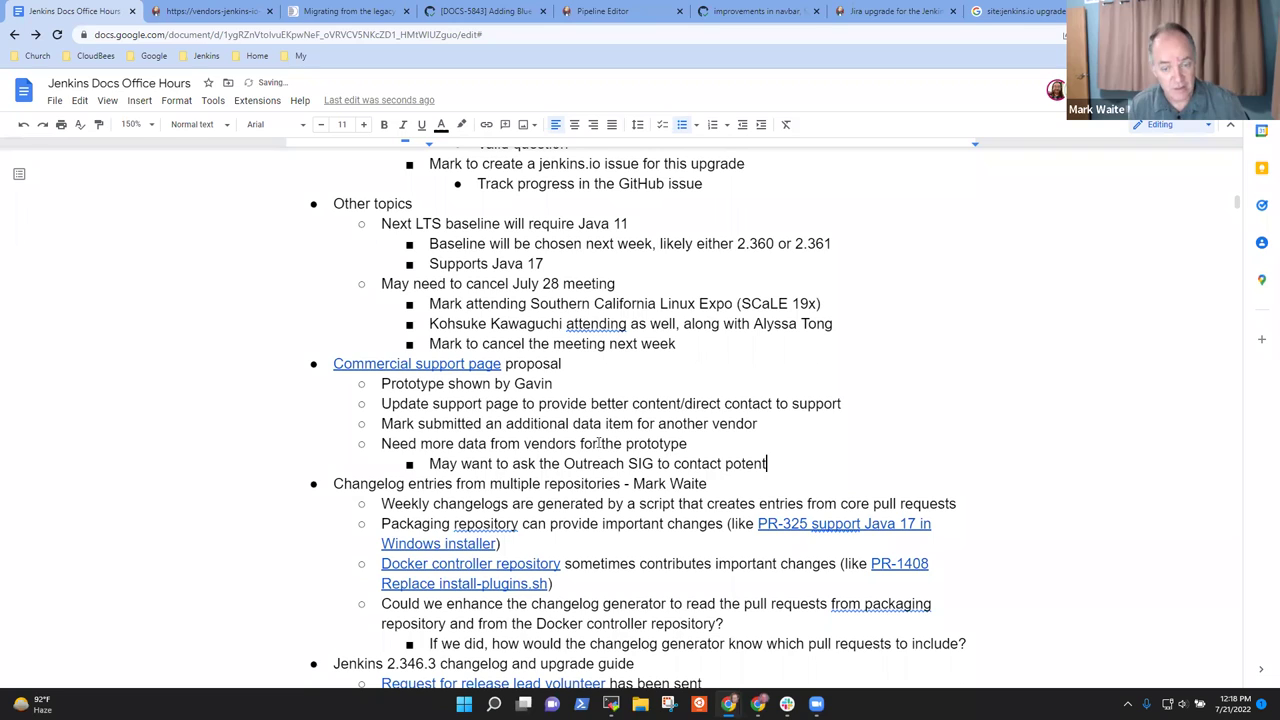
{"action": "type", "text": "ial"}
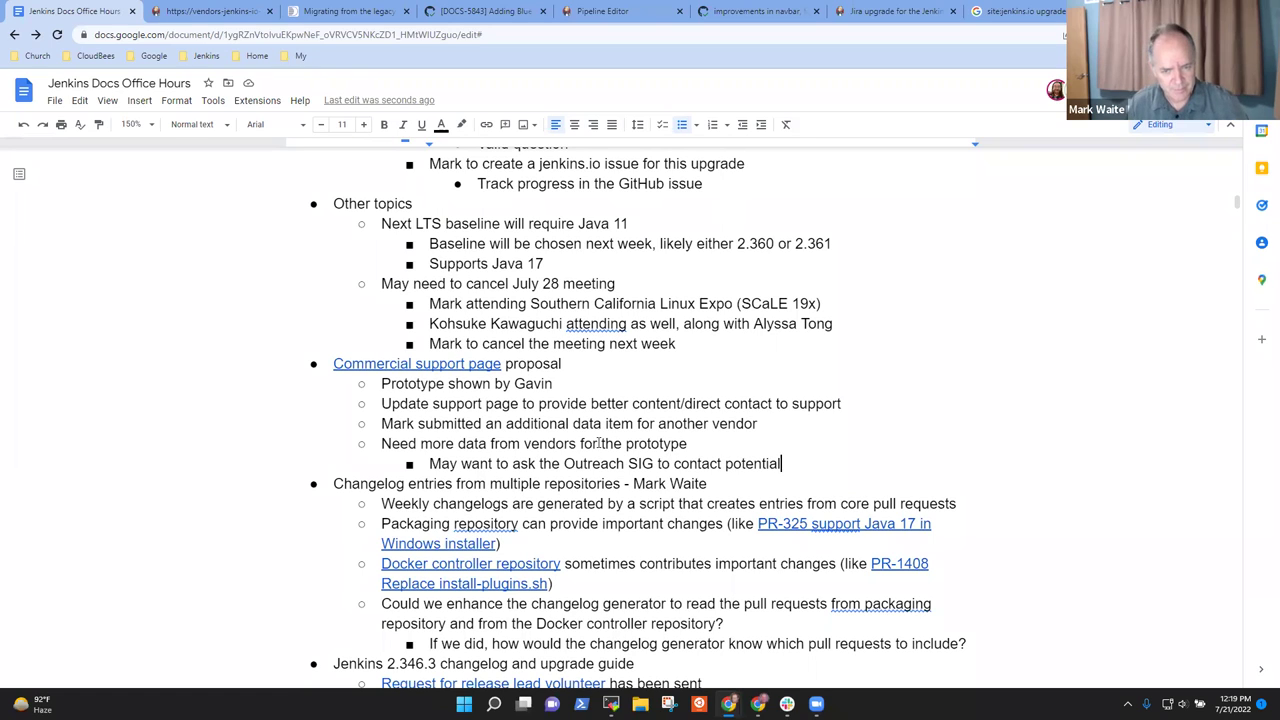
{"action": "type", "text": "vendors"}
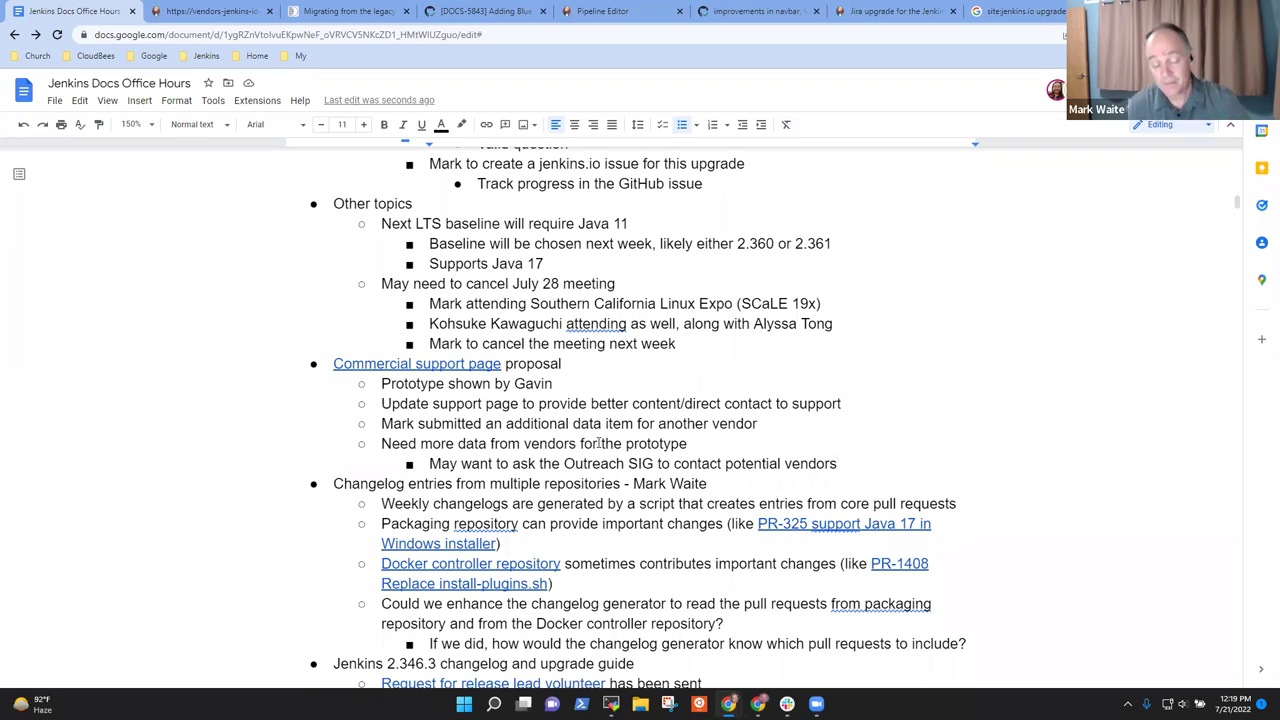
{"action": "key", "text": "Return"}
{"action": "key", "text": "shift+Tab"}
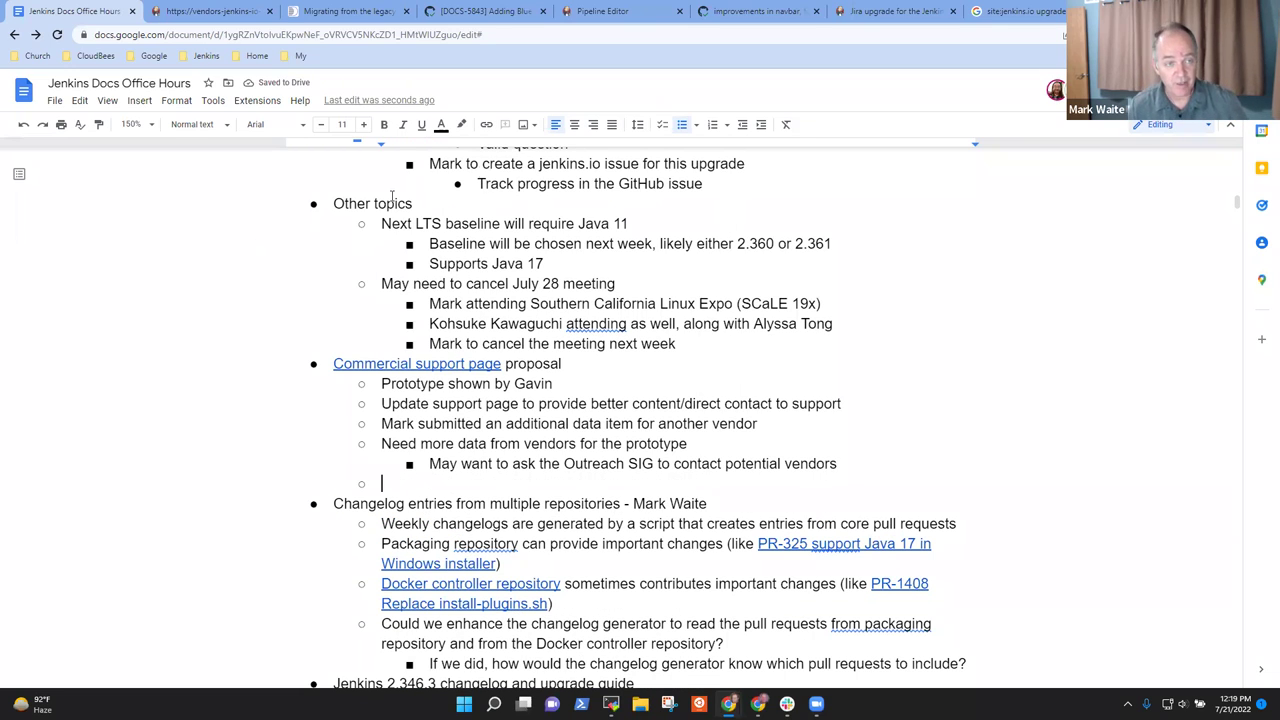
Step: Open the Jenkins site's download page from the bookmarks and go to its "Deploying Jenkins in public cloud" section
{"action": "left_click", "coordinate": [978, 11]}
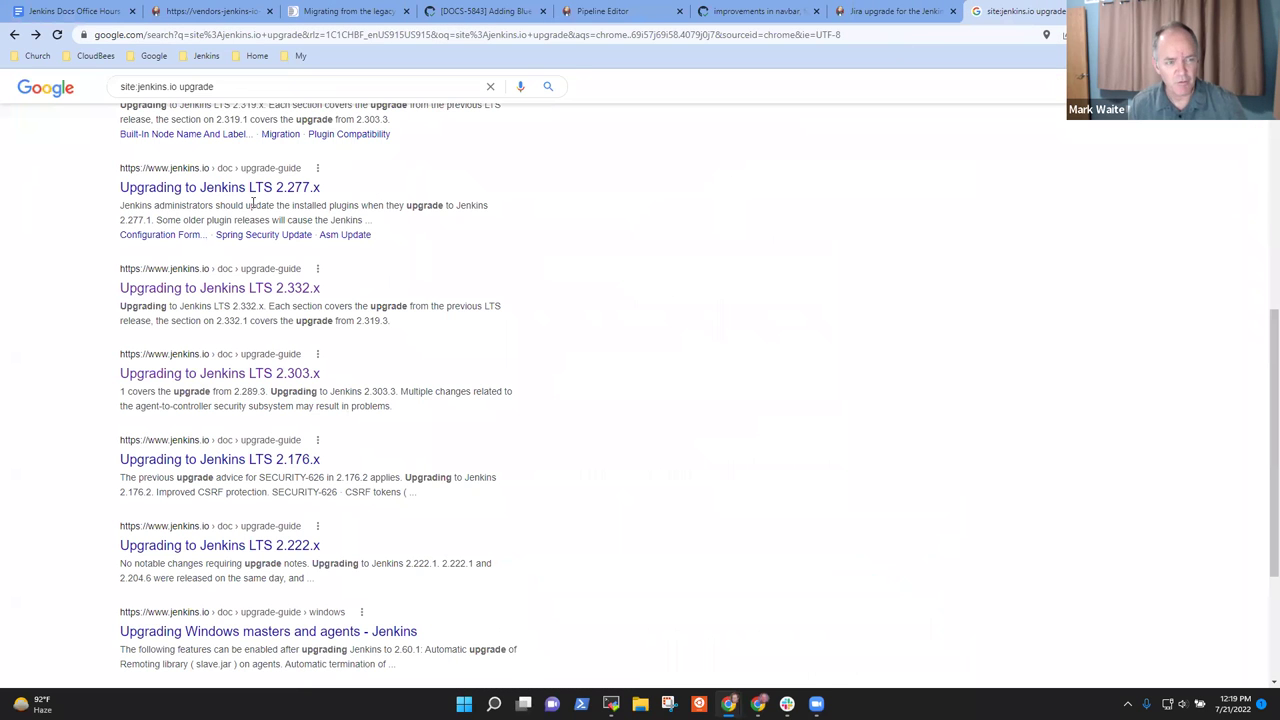
{"action": "left_click", "coordinate": [203, 56]}
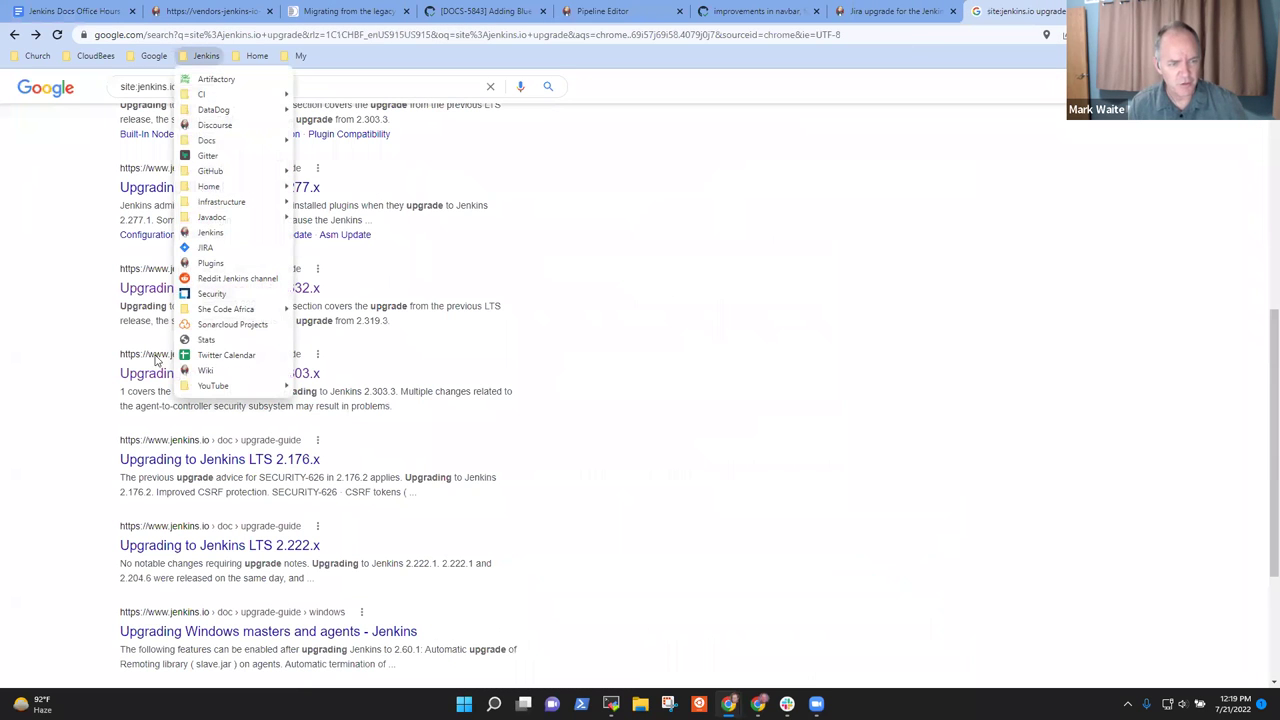
{"action": "left_click", "coordinate": [212, 232]}
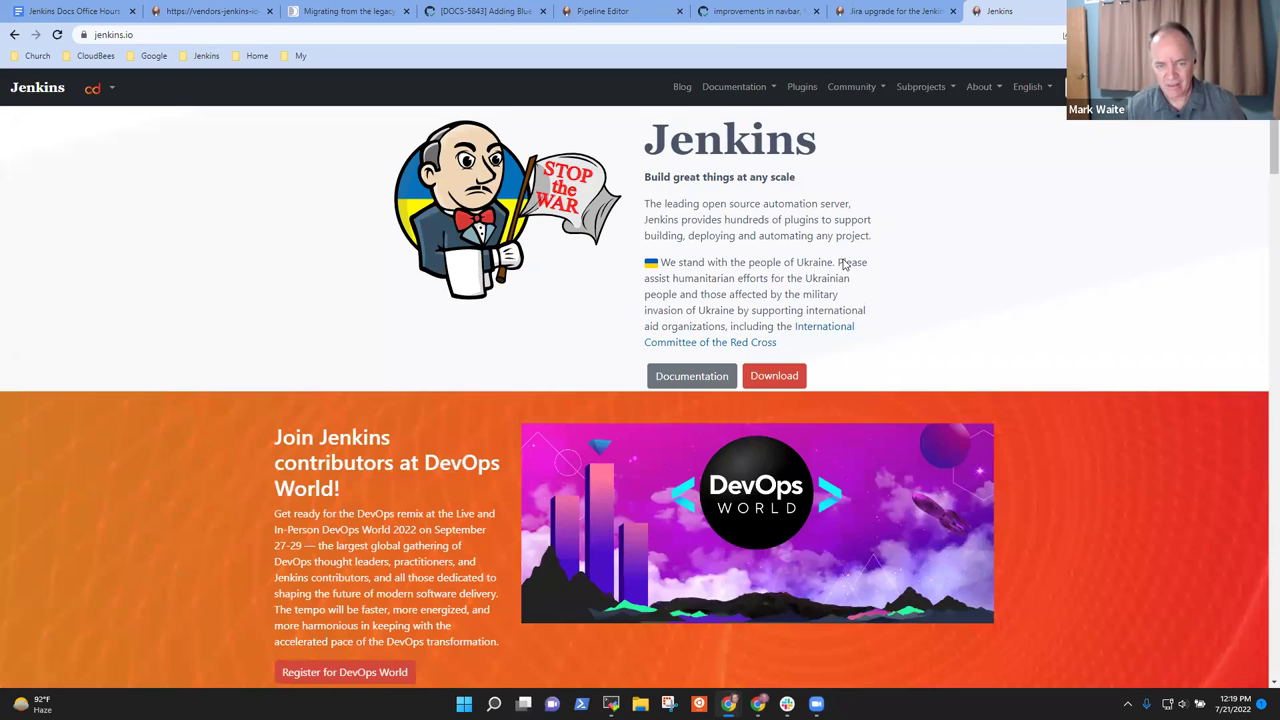
{"action": "left_click", "coordinate": [785, 380]}
{"action": "scroll", "coordinate": [727, 326], "scroll_direction": "down", "scroll_amount": 8}
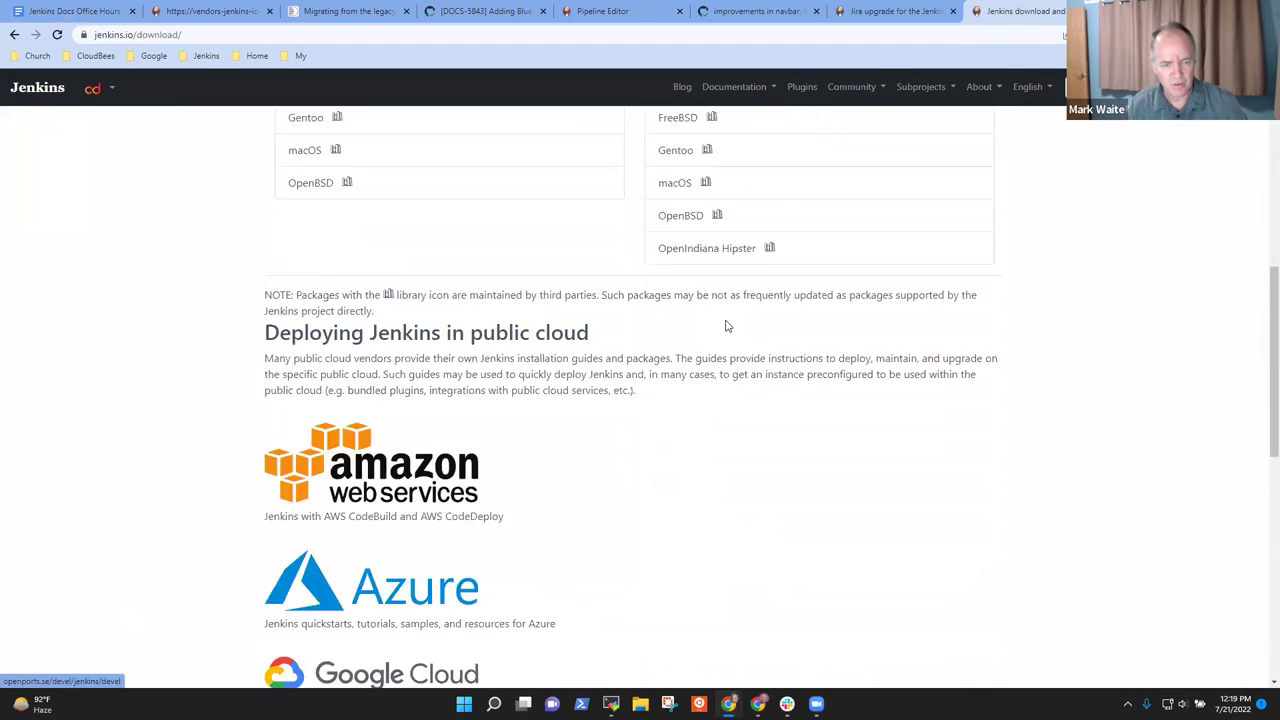
{"action": "scroll", "coordinate": [728, 326], "scroll_direction": "down", "scroll_amount": 4}
{"action": "scroll", "coordinate": [757, 357], "scroll_direction": "up", "scroll_amount": 3}
{"action": "scroll", "coordinate": [757, 357], "scroll_direction": "down", "scroll_amount": 1}
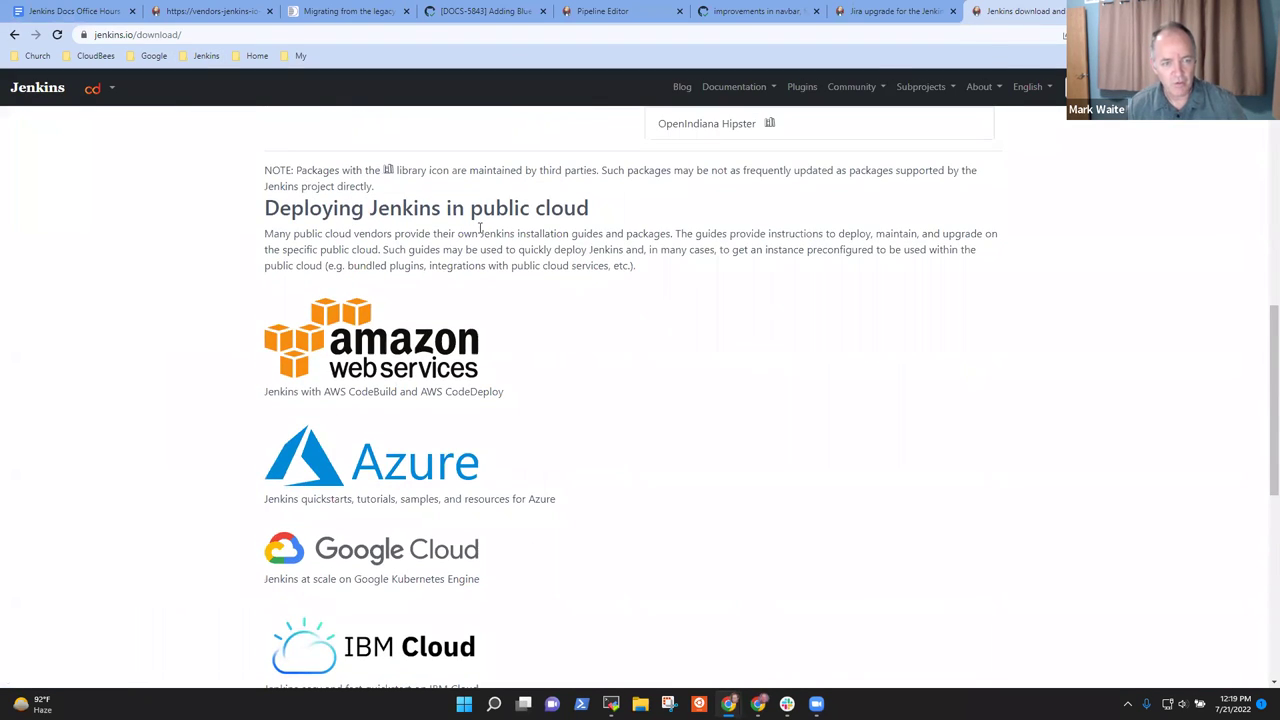
{"action": "left_click", "coordinate": [612, 211]}
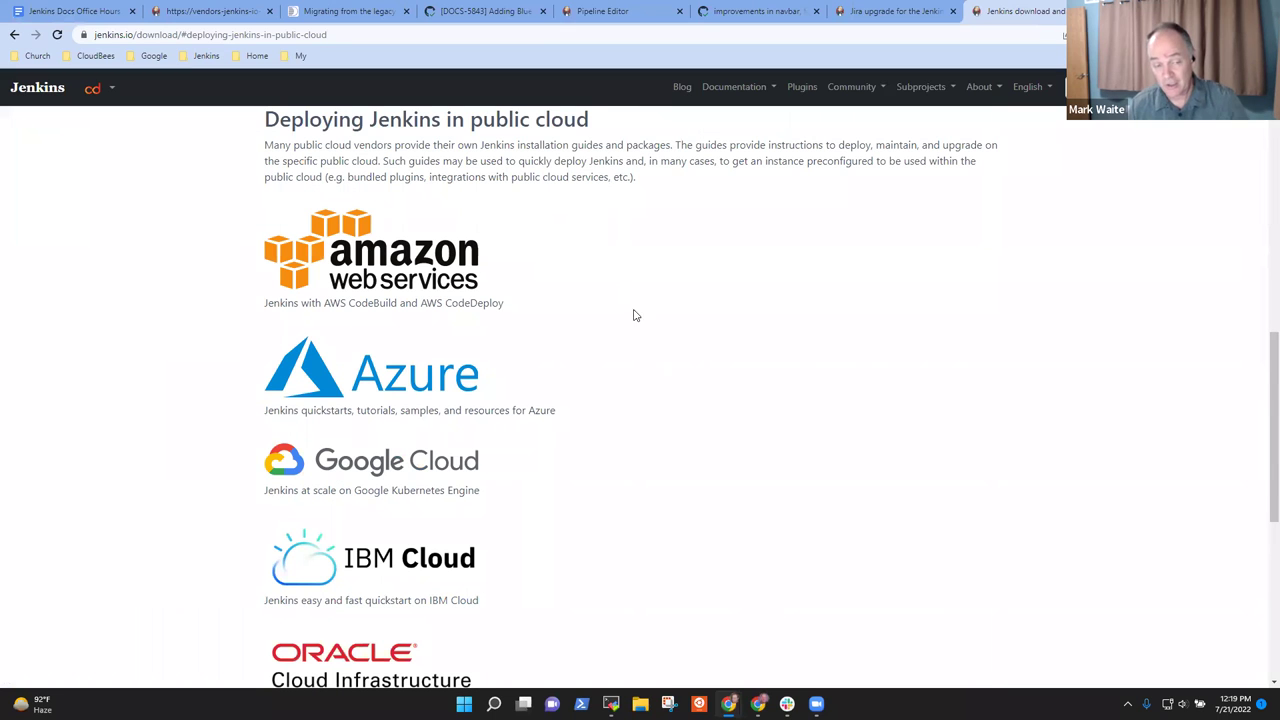
Step: Open the Amazon Web Services deployment link in a new tab, view the page, and return to the download page
{"action": "right_click", "coordinate": [395, 266]}
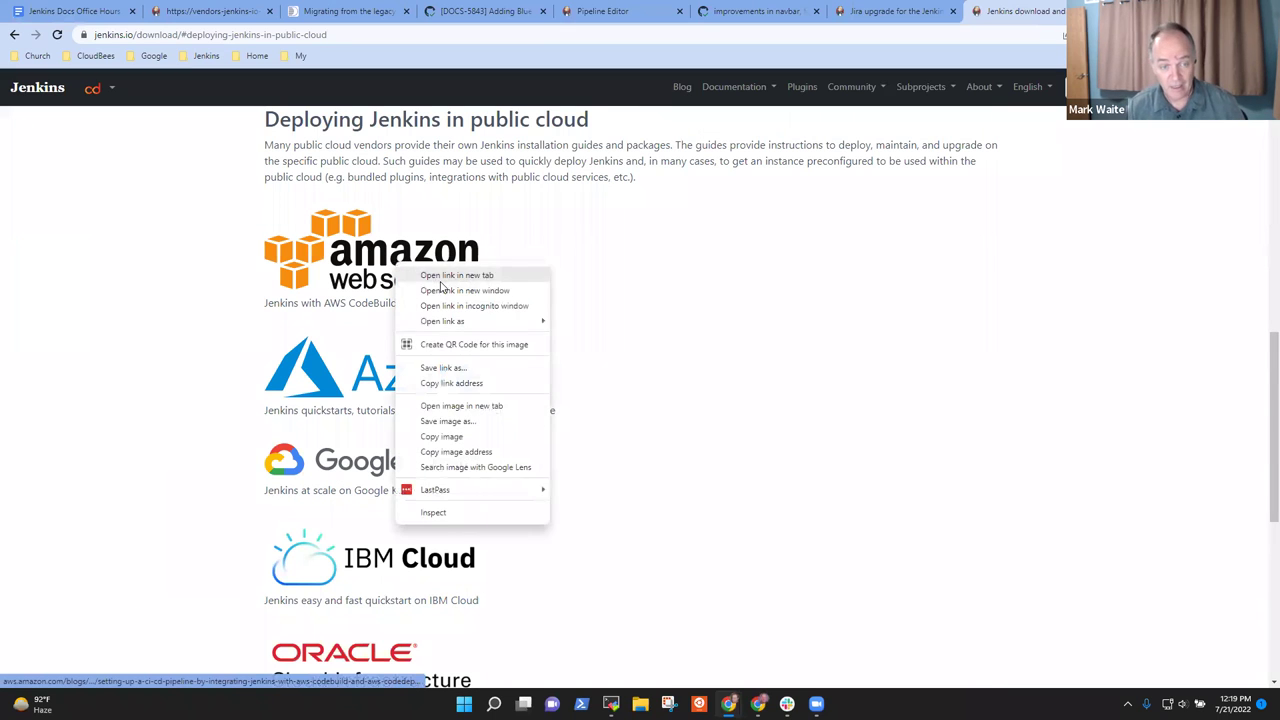
{"action": "left_click", "coordinate": [440, 282]}
{"action": "key", "text": "ctrl+Tab"}
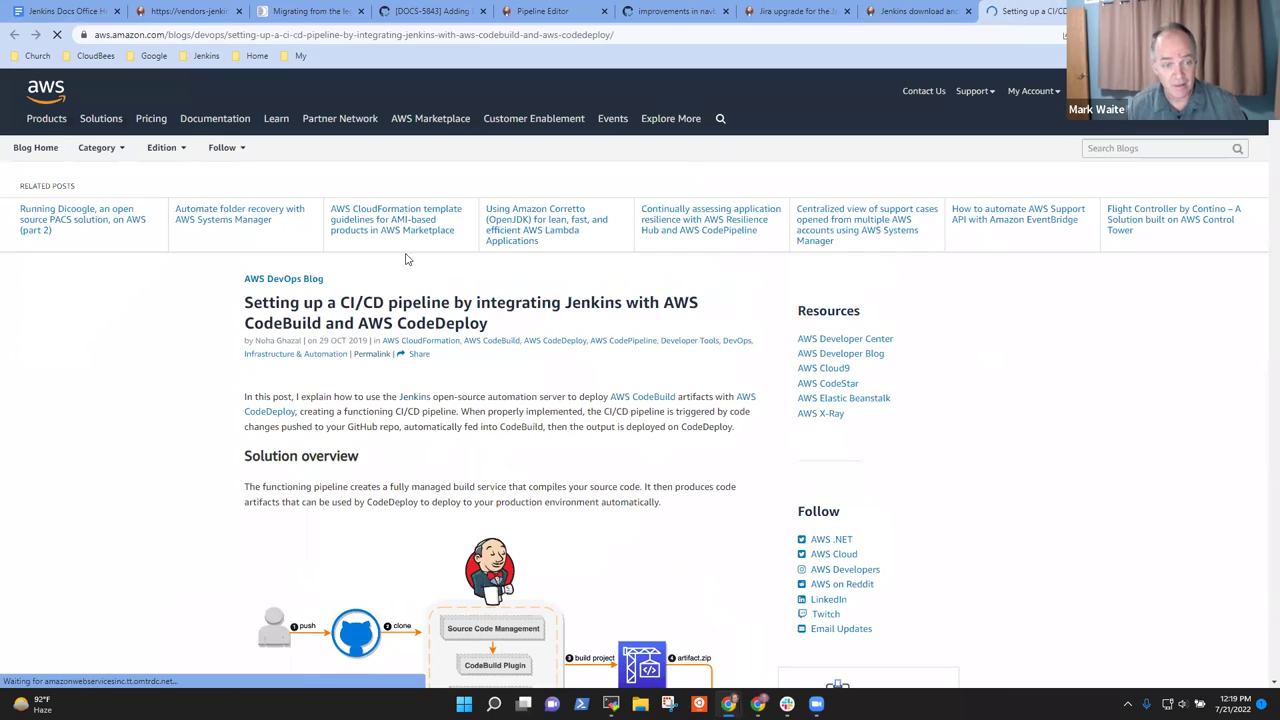
{"action": "key", "text": "ctrl+shift+Tab"}
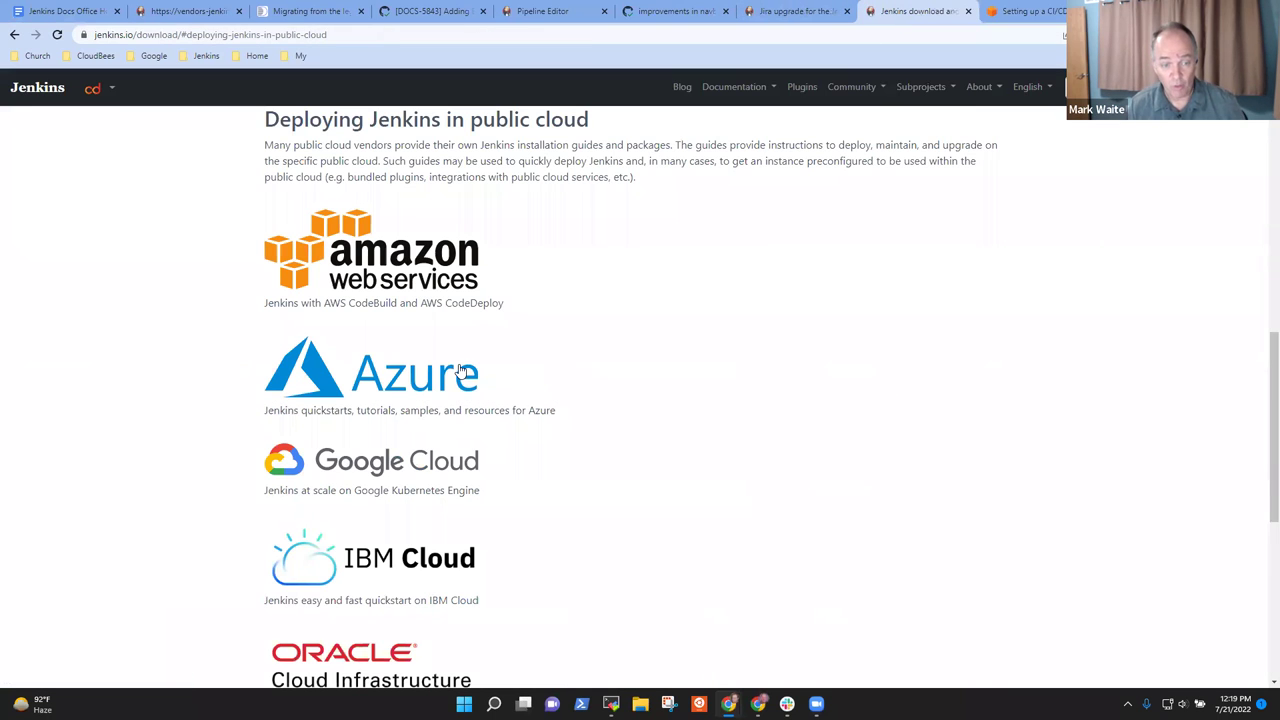
Step: Open the Azure deployment link in a new tab, examine its Jenkins documentation, and return to the download page
{"action": "right_click", "coordinate": [460, 370]}
{"action": "left_click", "coordinate": [546, 374]}
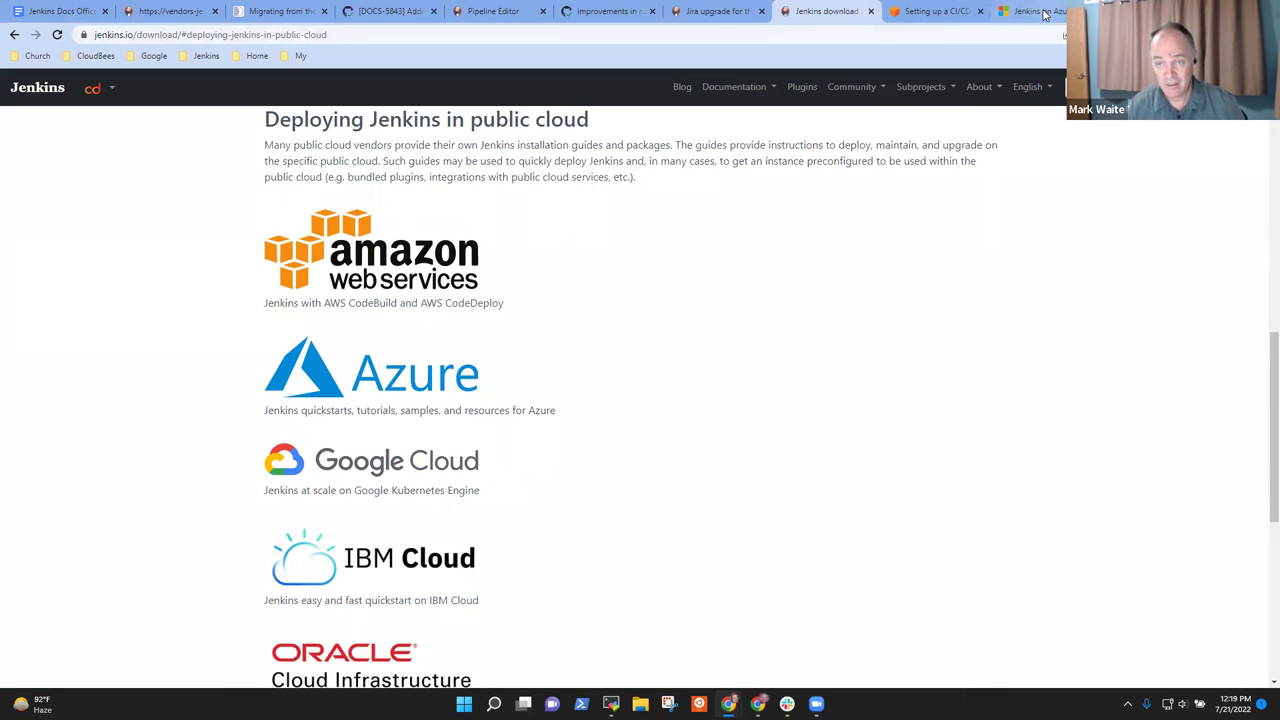
{"action": "left_click", "coordinate": [1043, 13]}
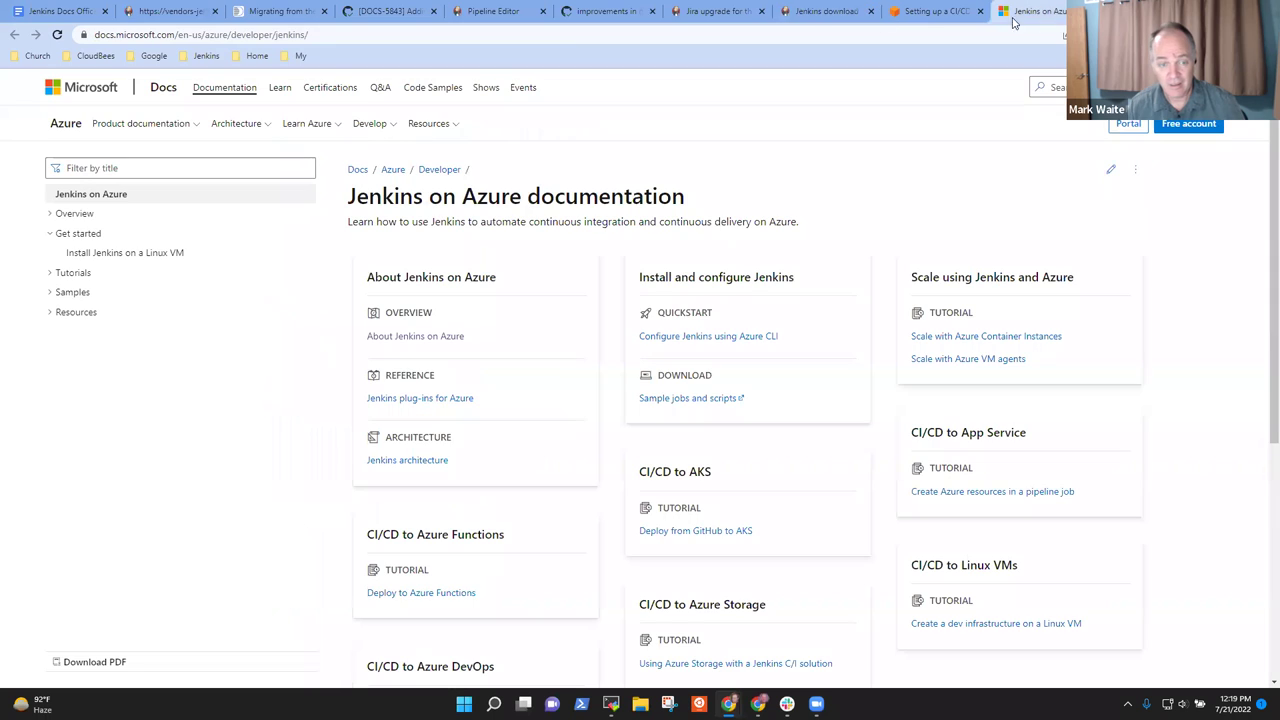
{"action": "left_click", "coordinate": [828, 12]}
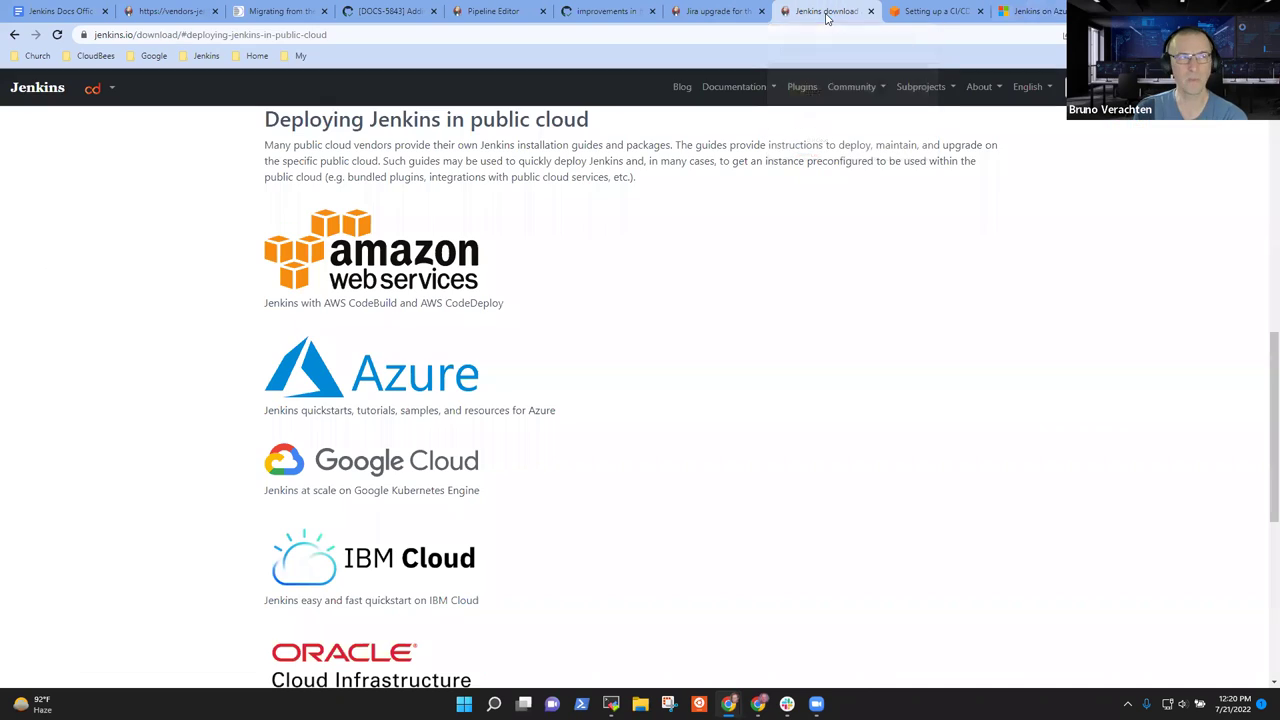
Step: Open the IBM Cloud deployment link in a new tab, view its Jenkins catalog entry, and return to the download page
{"action": "right_click", "coordinate": [391, 565]}
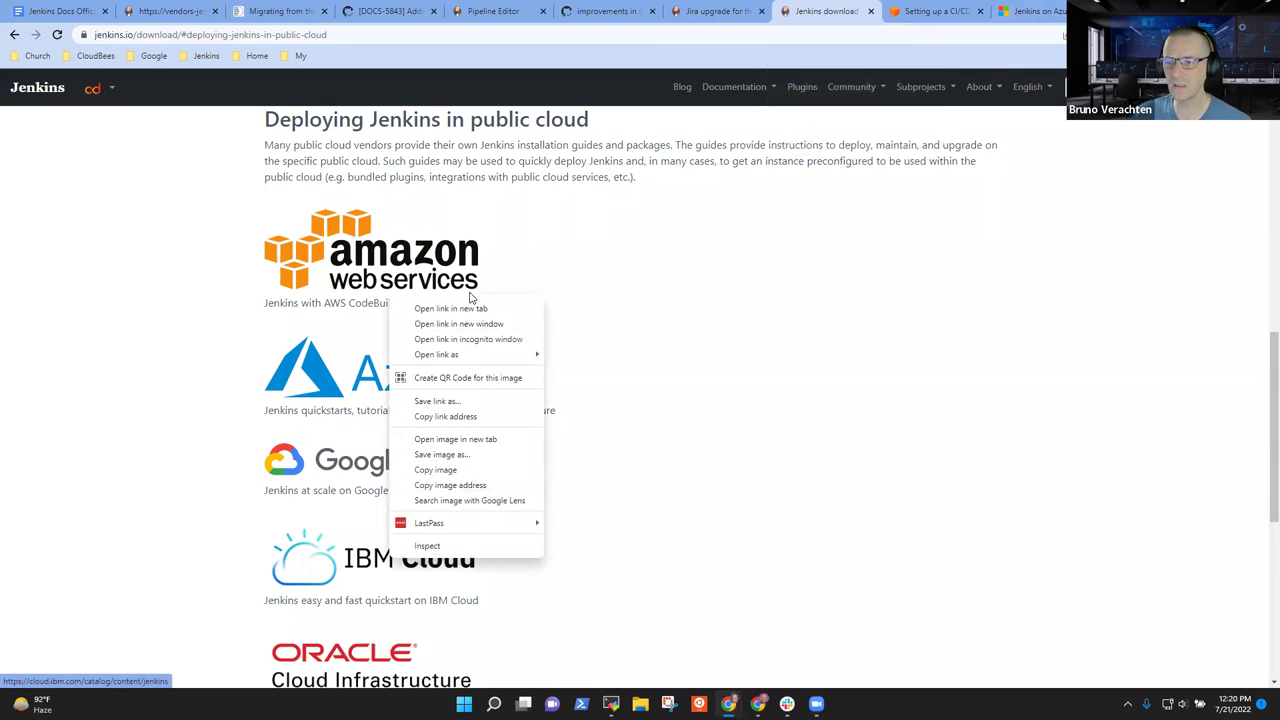
{"action": "left_click", "coordinate": [471, 309]}
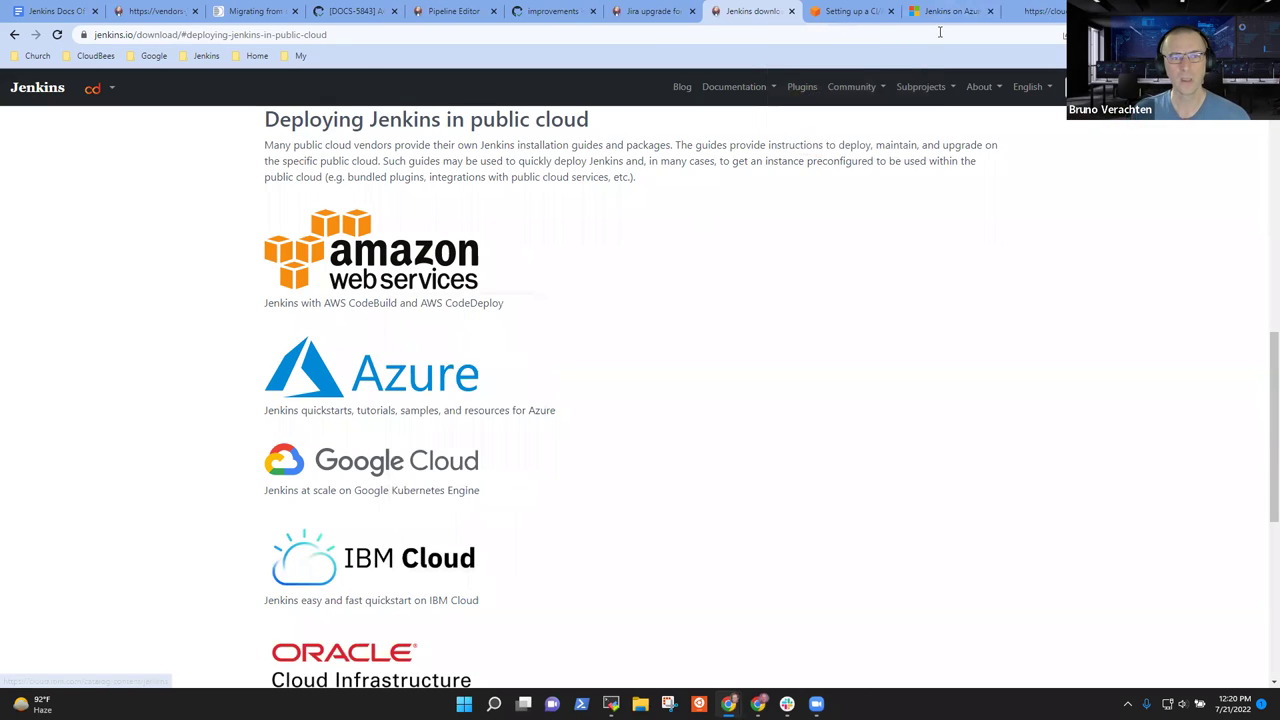
{"action": "left_click", "coordinate": [1045, 11]}
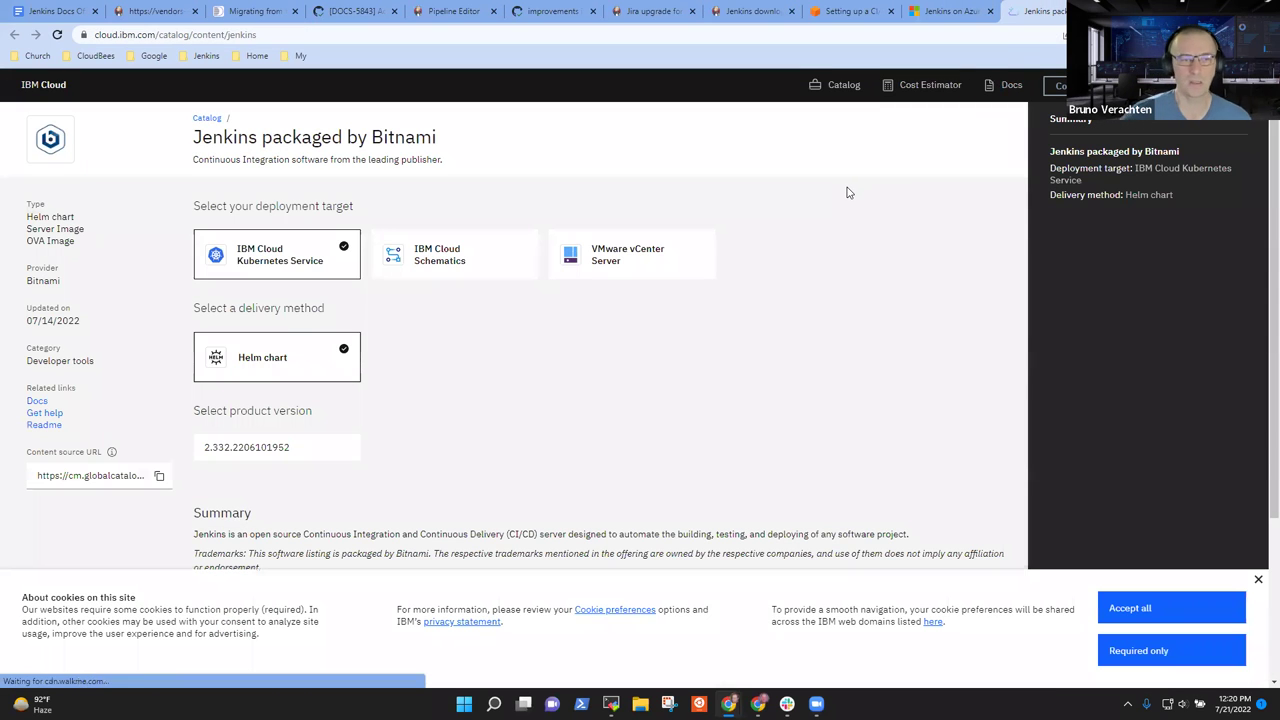
{"action": "left_click", "coordinate": [741, 11]}
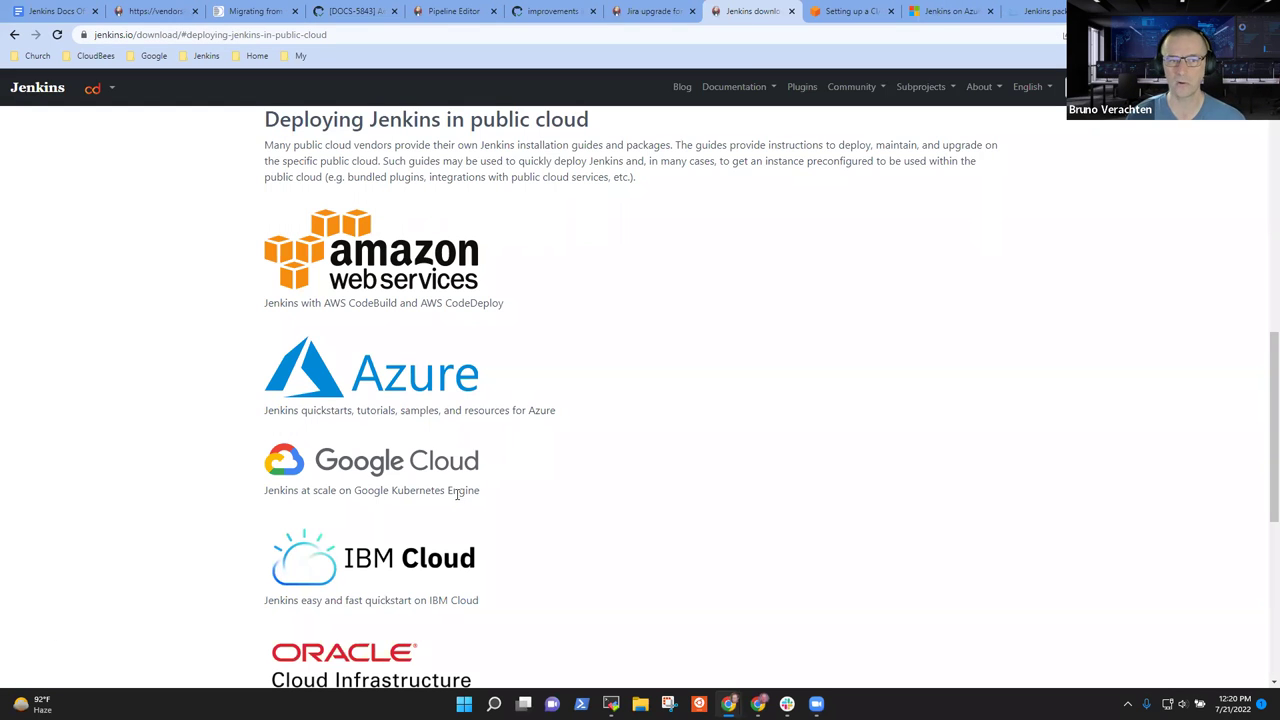
Step: Open the Oracle Cloud Infrastructure deployment link in a new tab and view its Jenkins reference architecture
{"action": "scroll", "coordinate": [576, 456], "scroll_direction": "down", "scroll_amount": 3}
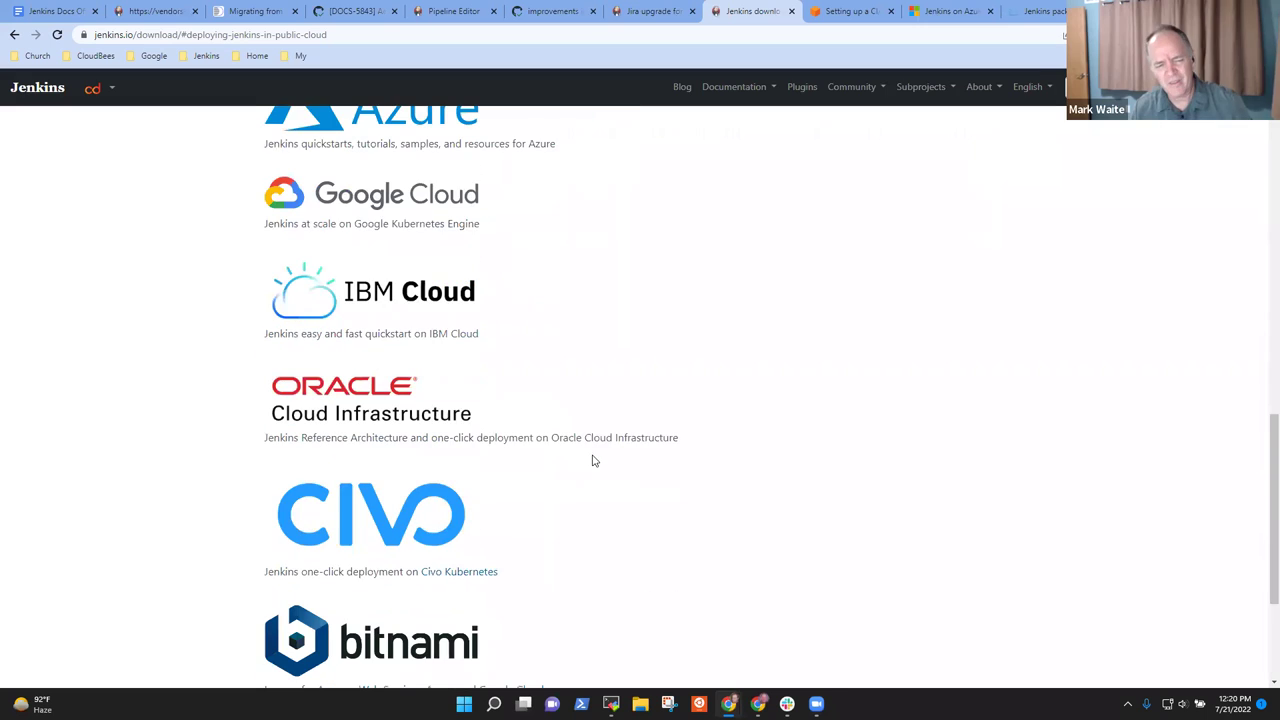
{"action": "right_click", "coordinate": [348, 402]}
{"action": "left_click", "coordinate": [428, 153]}
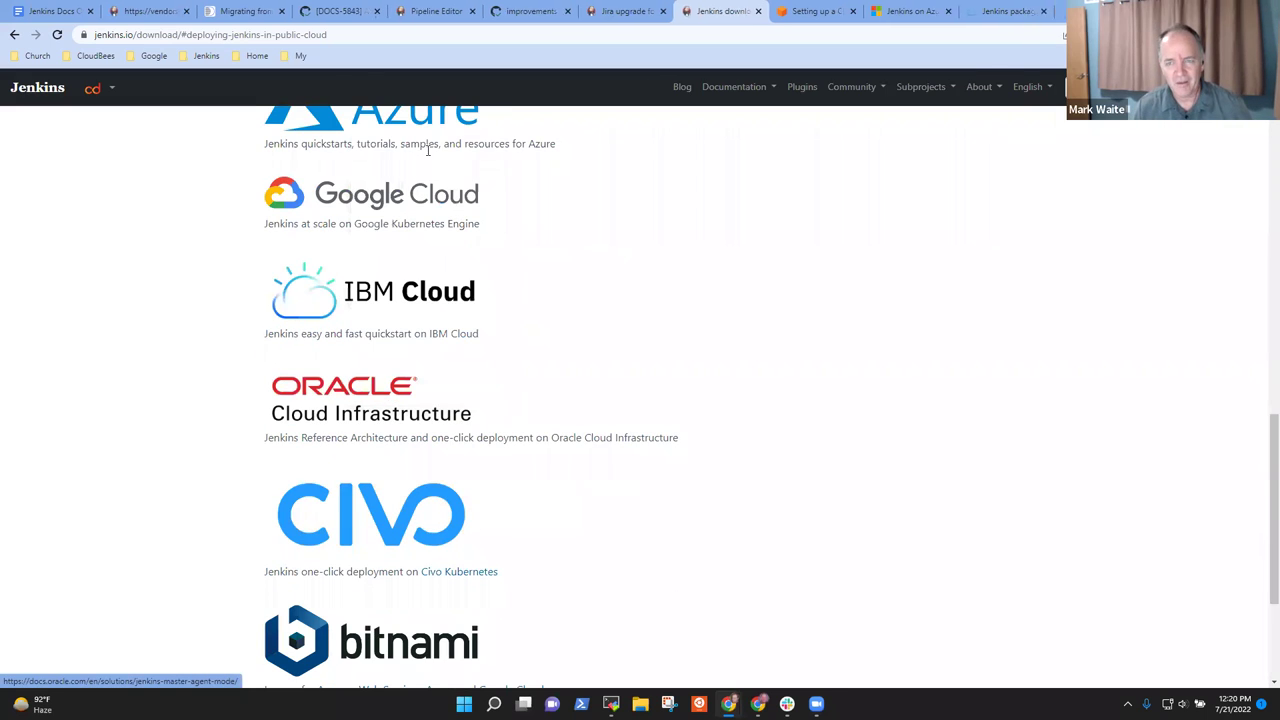
{"action": "left_click", "coordinate": [1050, 14]}
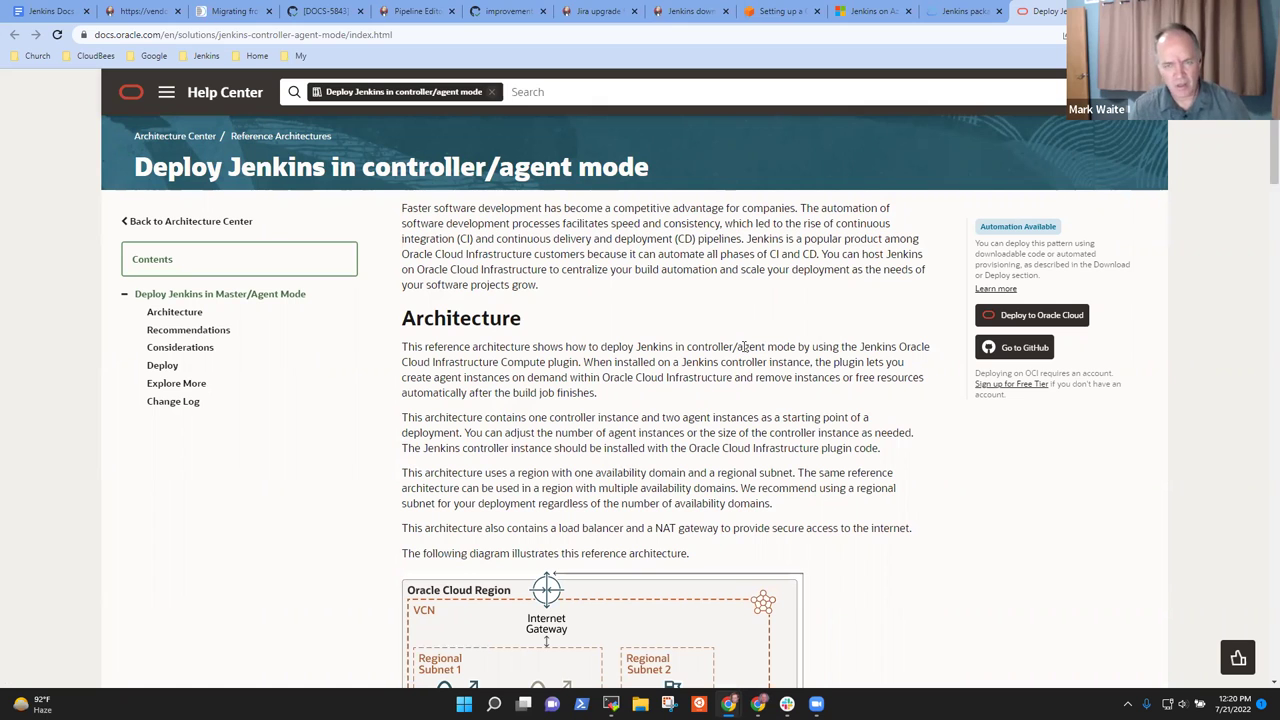
Step: Review the already opened IBM Cloud, Azure and AWS pages again and return to the Jenkins download page
{"action": "left_click", "coordinate": [935, 11]}
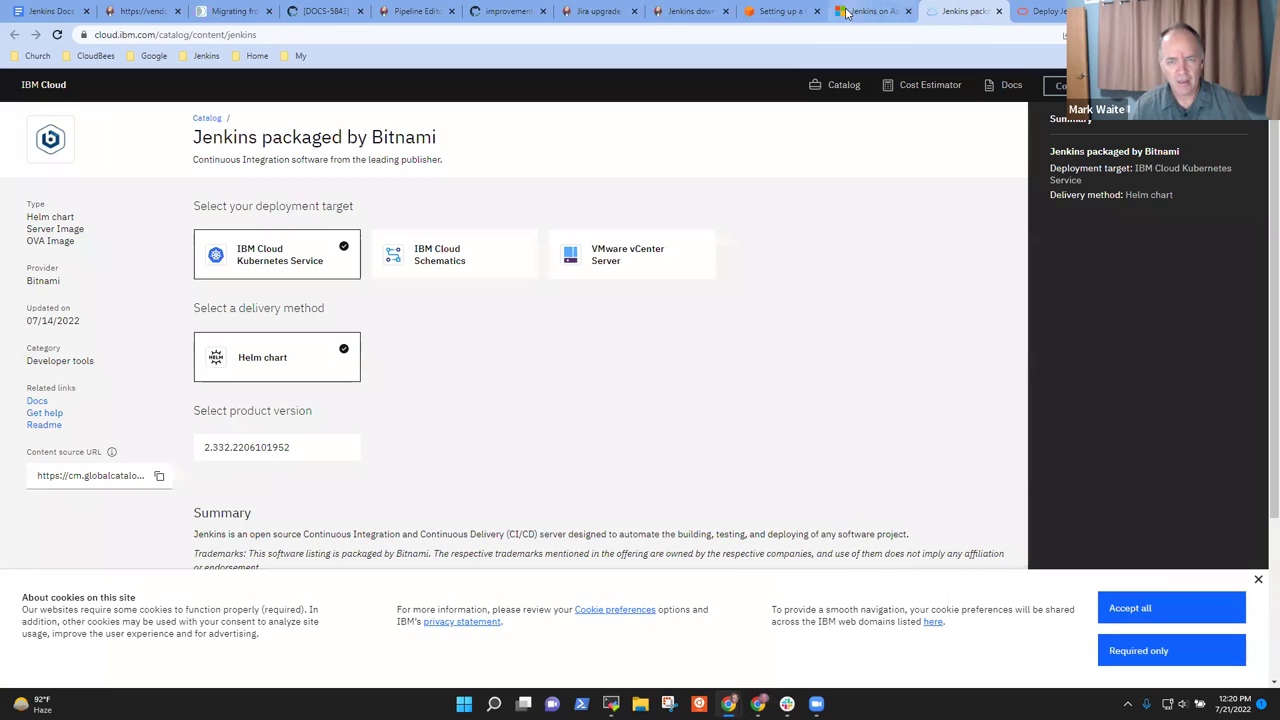
{"action": "left_click", "coordinate": [848, 11]}
{"action": "left_click", "coordinate": [780, 11]}
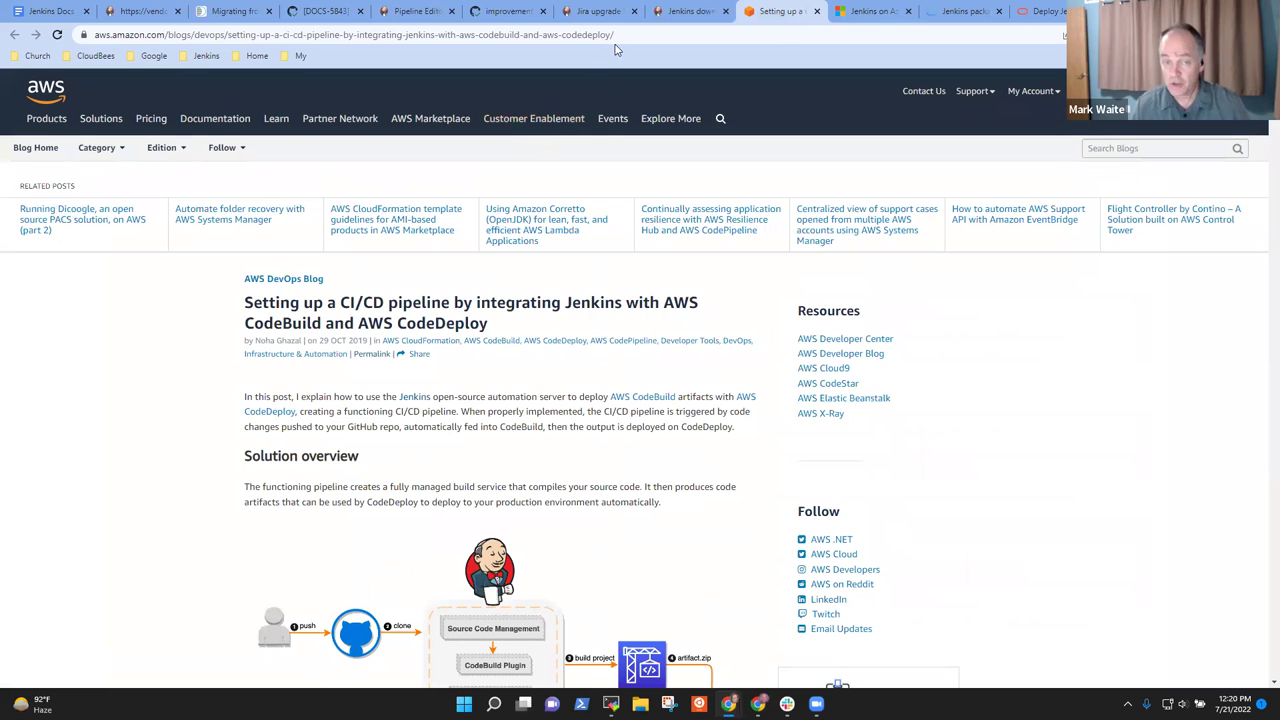
{"action": "left_click", "coordinate": [688, 11]}
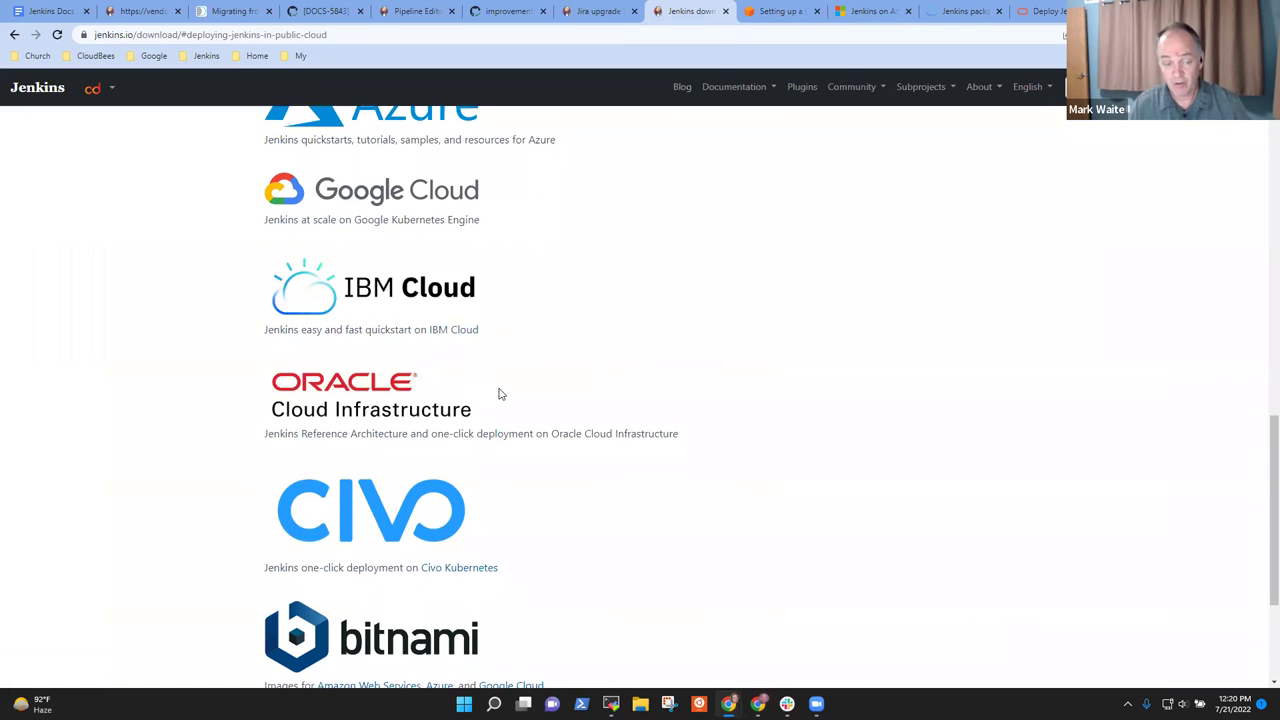
Step: Open the Bitnami deployment link in a new tab, view its Jenkins package page, and return to the download page
{"action": "scroll", "coordinate": [502, 394], "scroll_direction": "down", "scroll_amount": 2}
{"action": "right_click", "coordinate": [397, 410]}
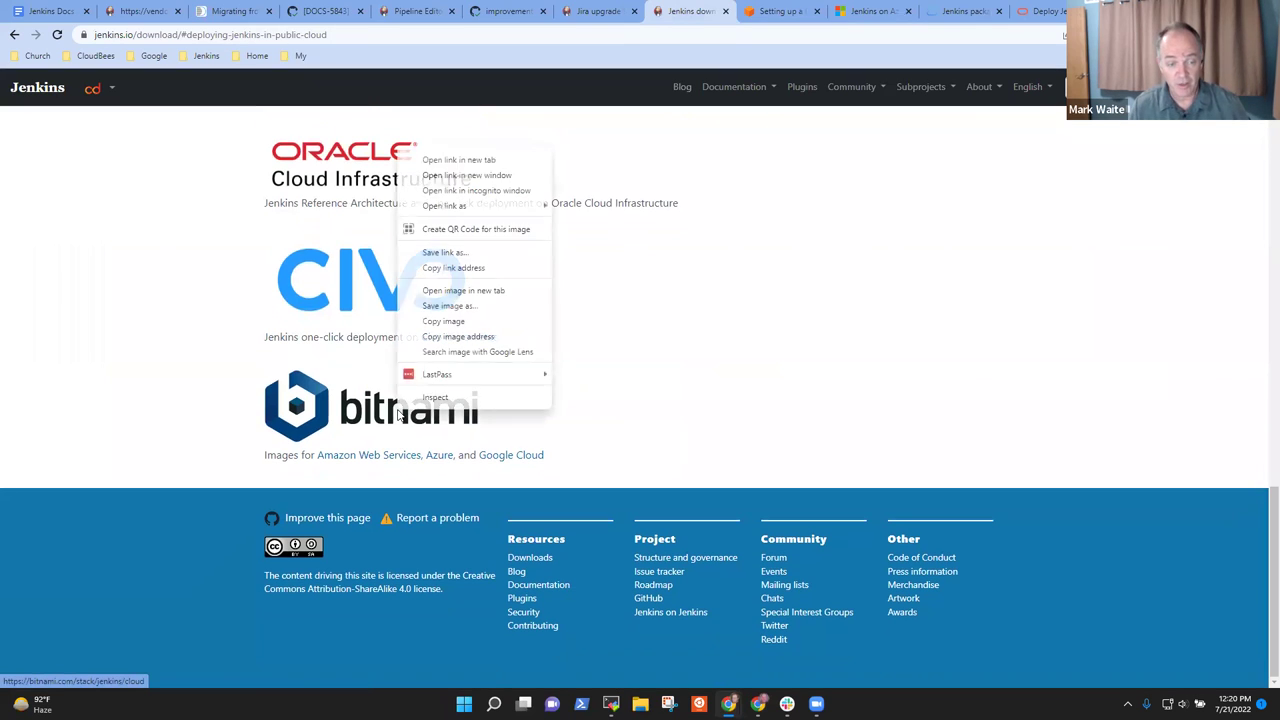
{"action": "left_click", "coordinate": [447, 159]}
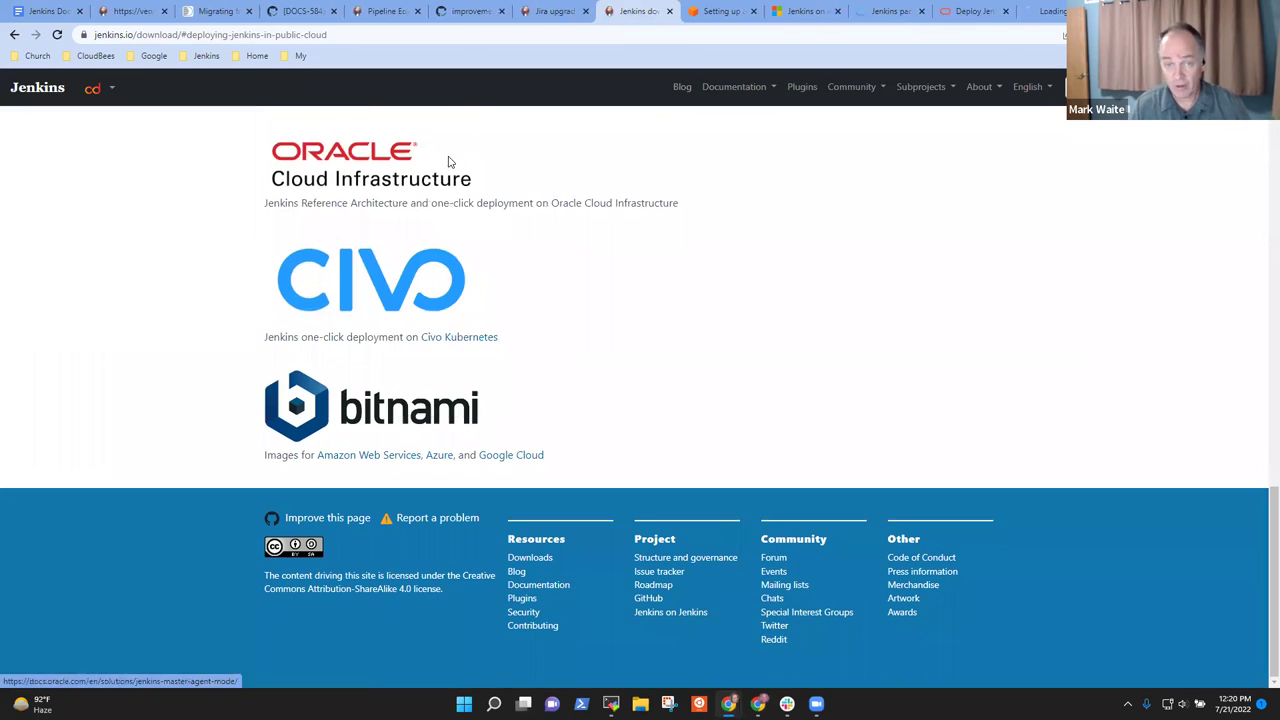
{"action": "left_click", "coordinate": [712, 14]}
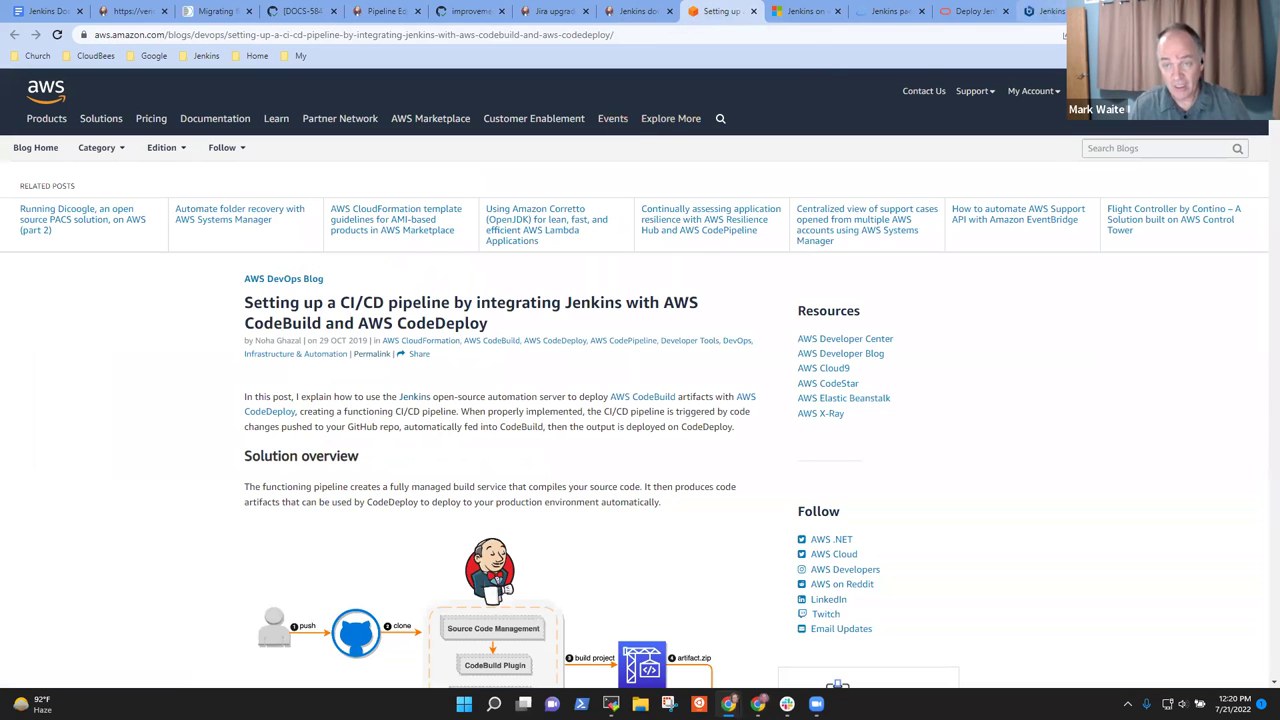
{"action": "key", "text": "ctrl+9"}
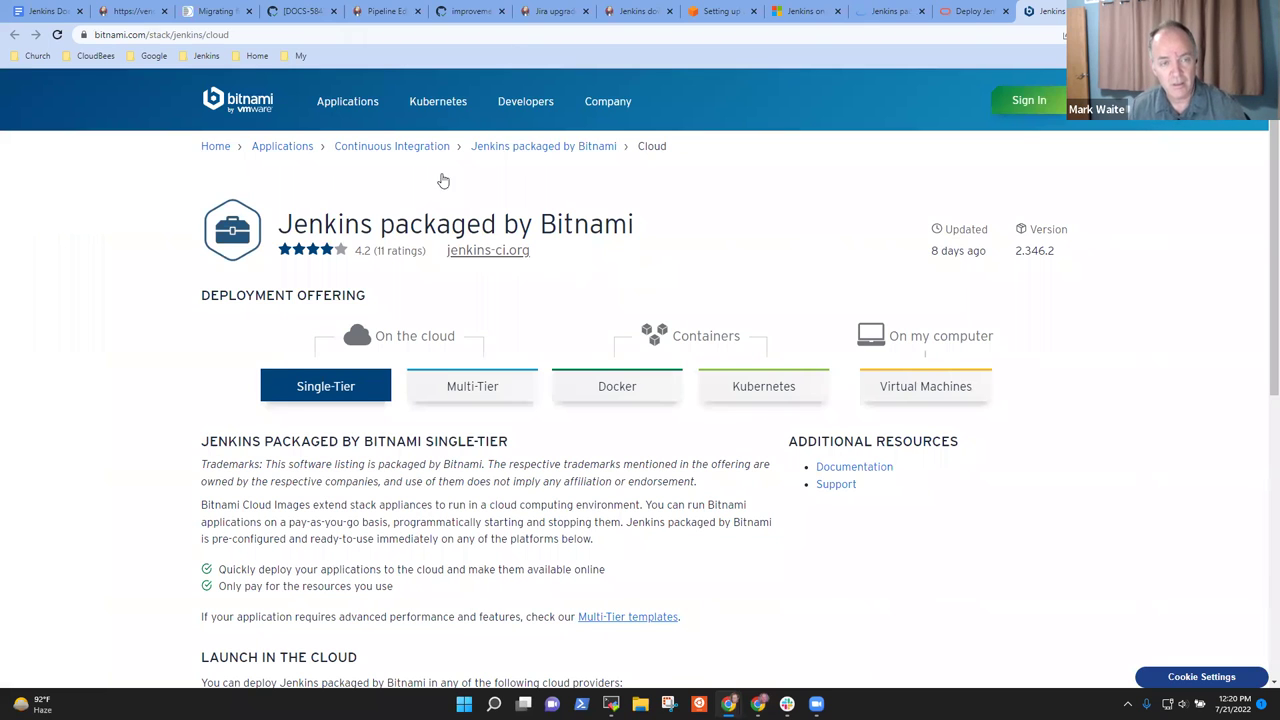
{"action": "left_click", "coordinate": [627, 12]}
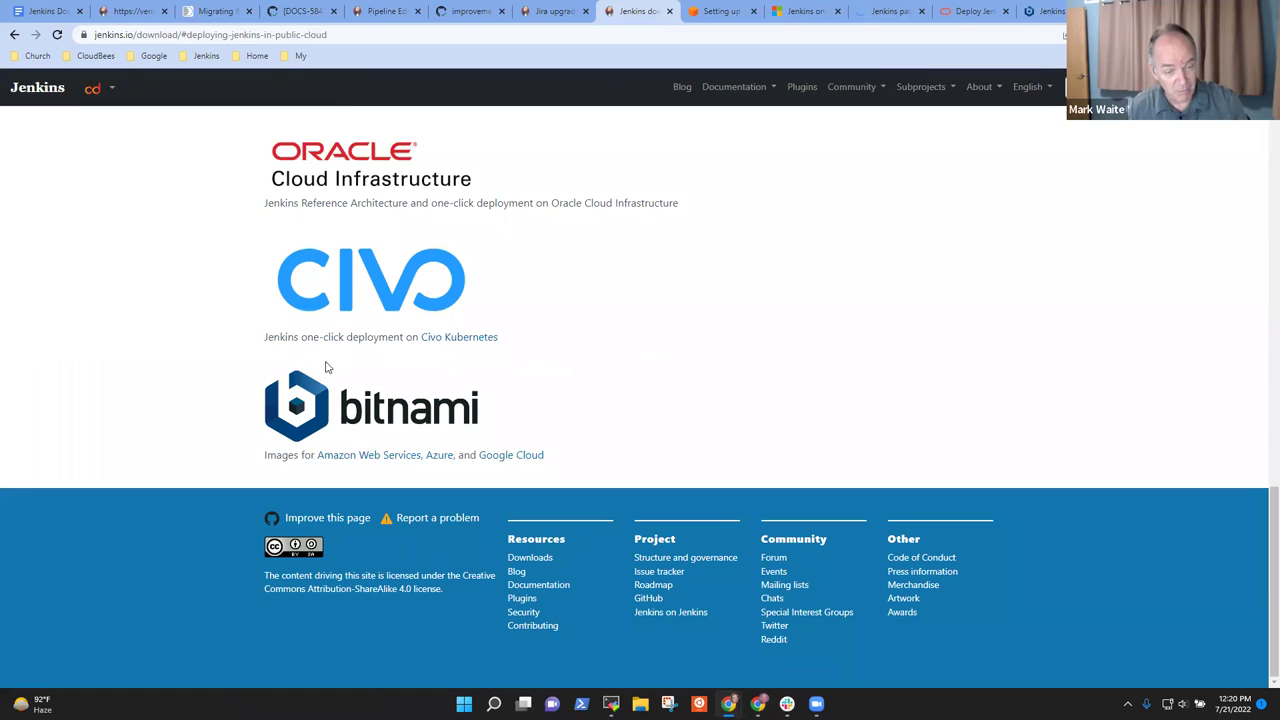
{"action": "right_click", "coordinate": [362, 290]}
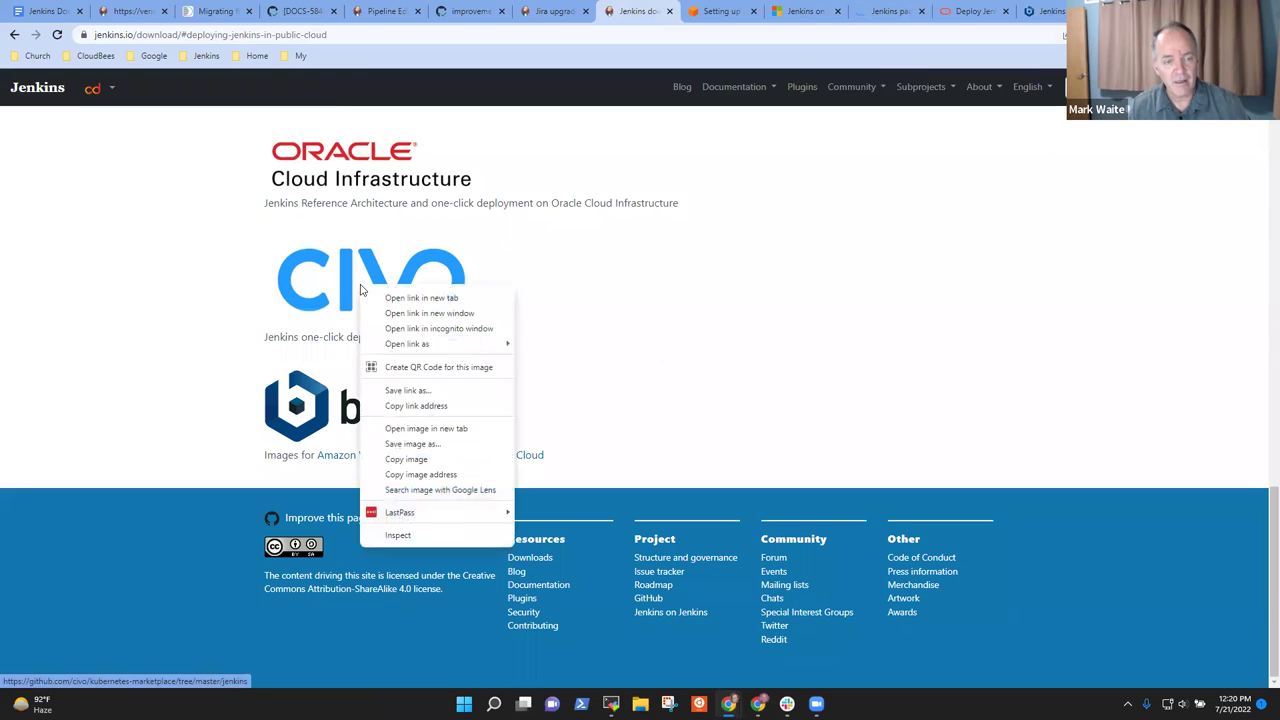
{"action": "left_click", "coordinate": [886, 326]}
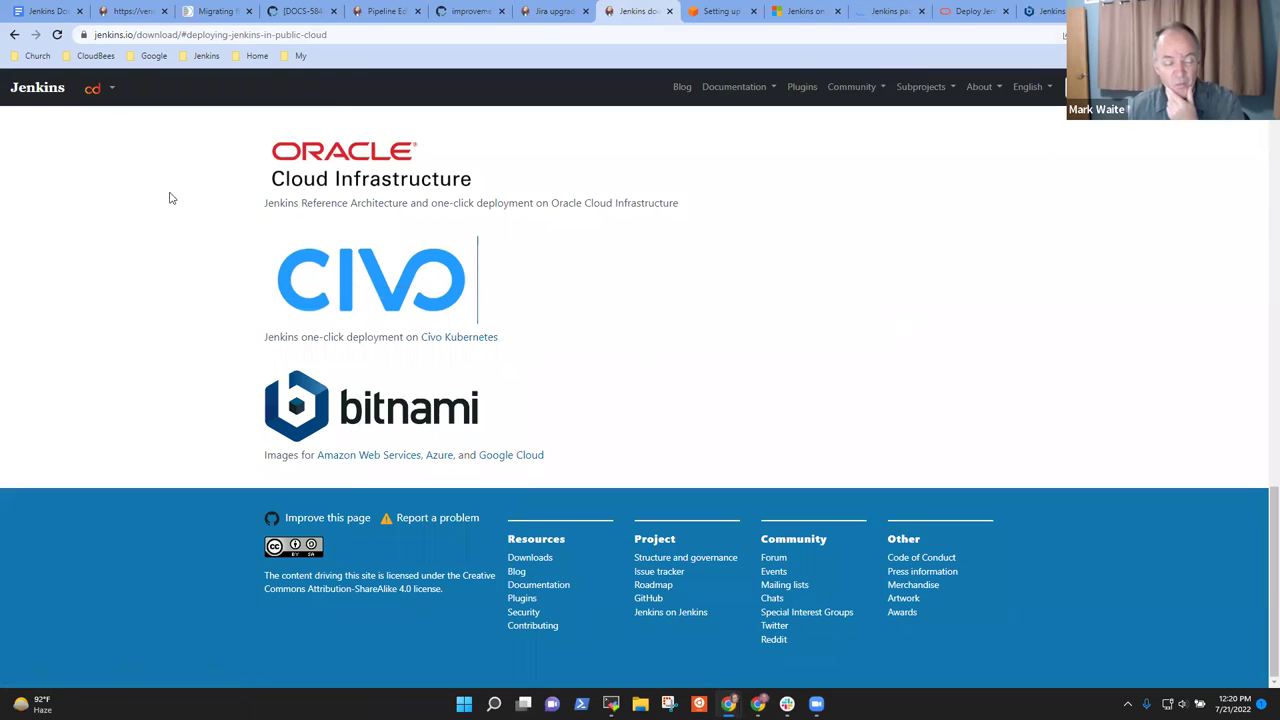
Step: Return to the meeting notes and add "Discuss further adding cloud providers to the commercial vendors" under the commercial support page proposal
{"action": "left_click", "coordinate": [132, 11]}
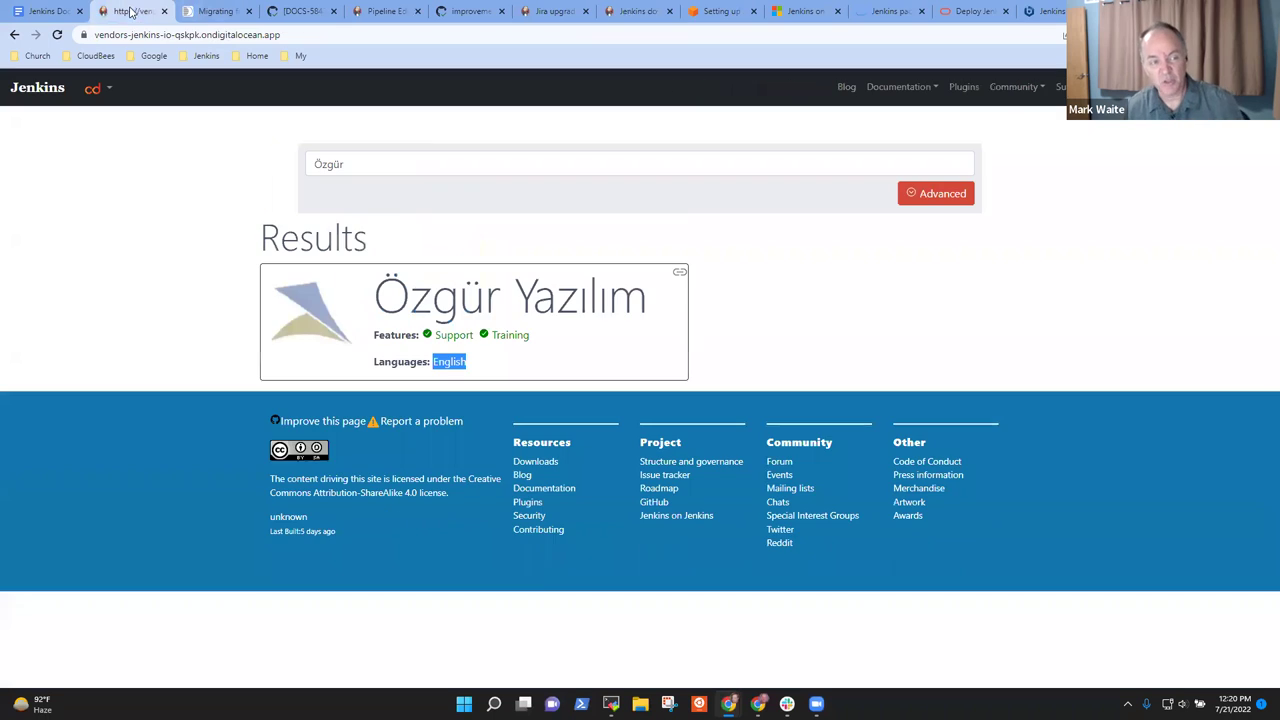
{"action": "left_click", "coordinate": [45, 11]}
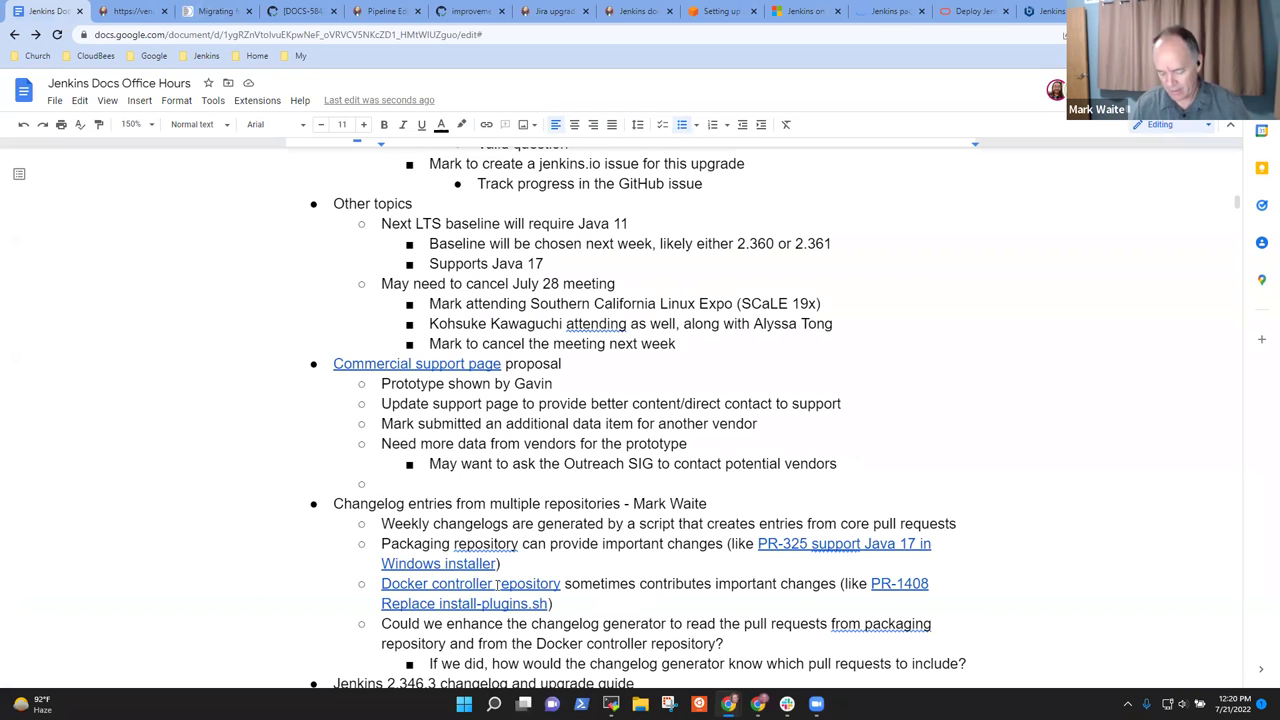
{"action": "type", "text": "Discuss further adding cloud providers to the commercial vendors"}
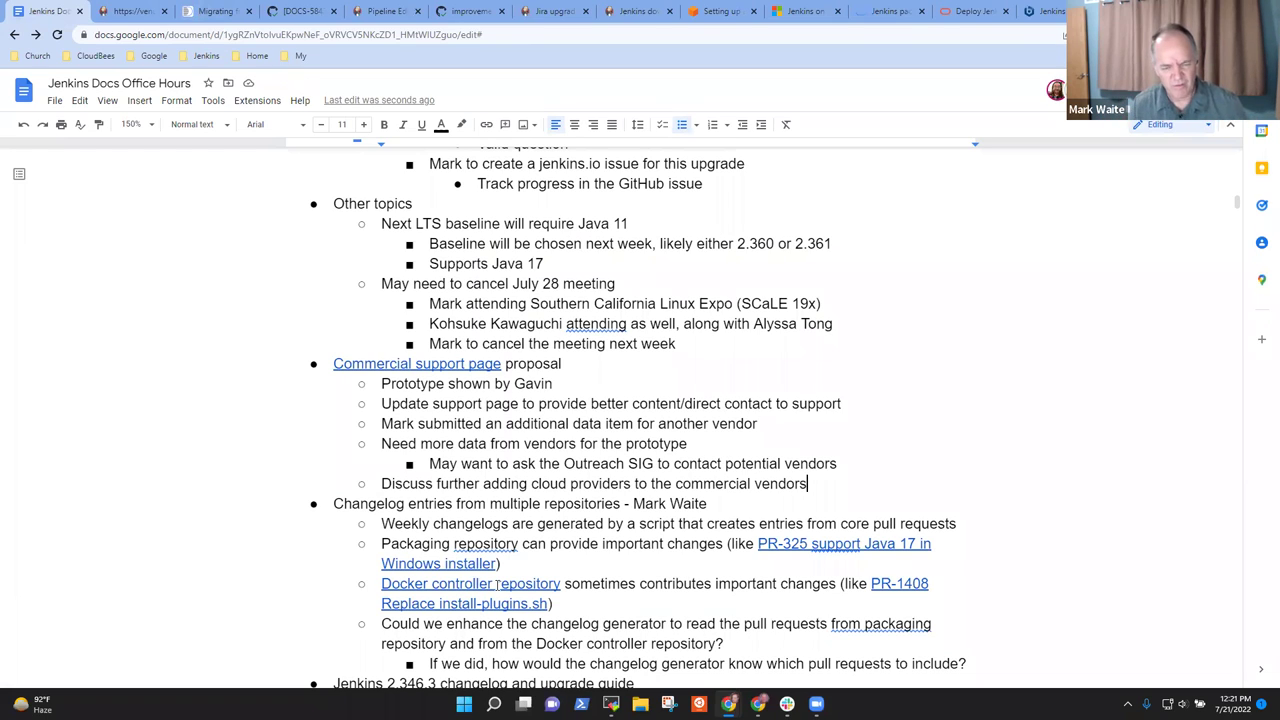
Step: Add the sub-point "They are not commercial support vendors, but are commercial vendors" under the cloud providers note
{"action": "key", "text": "Return"}
{"action": "key", "text": "Tab"}
{"action": "type", "text": "They are not "}
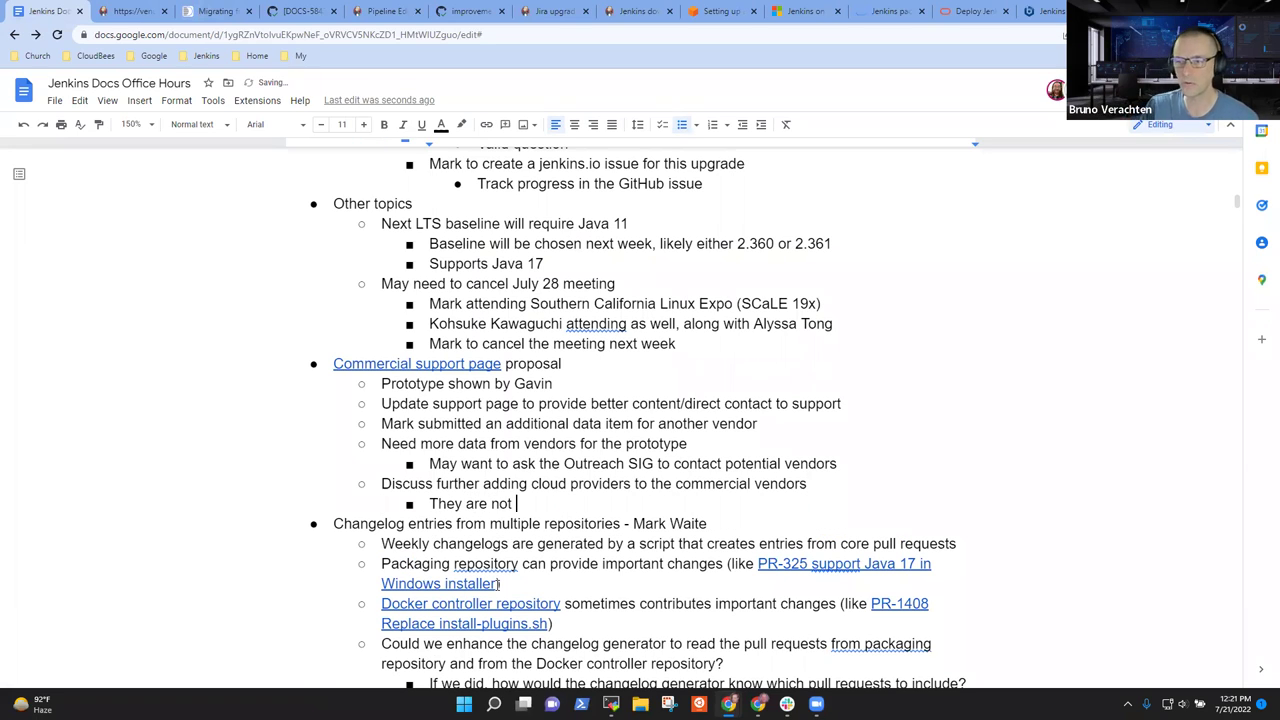
{"action": "type", "text": "commercial sup"}
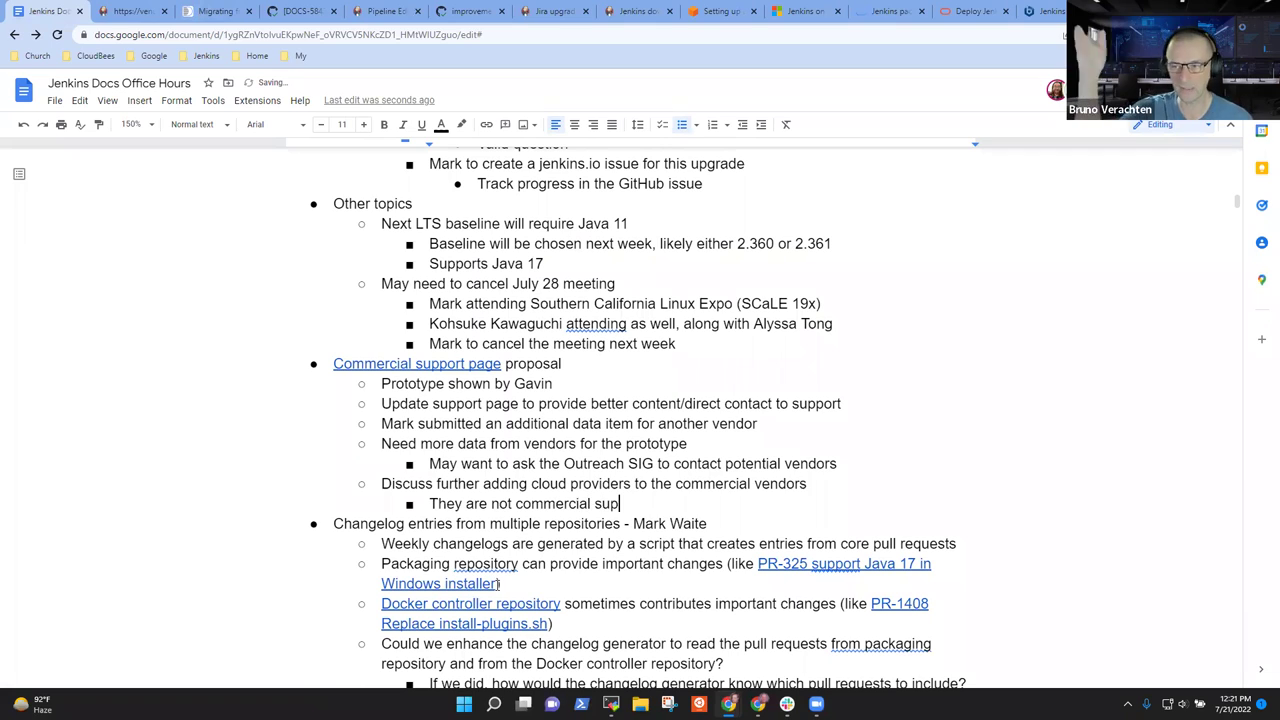
{"action": "type", "text": "port vendo"}
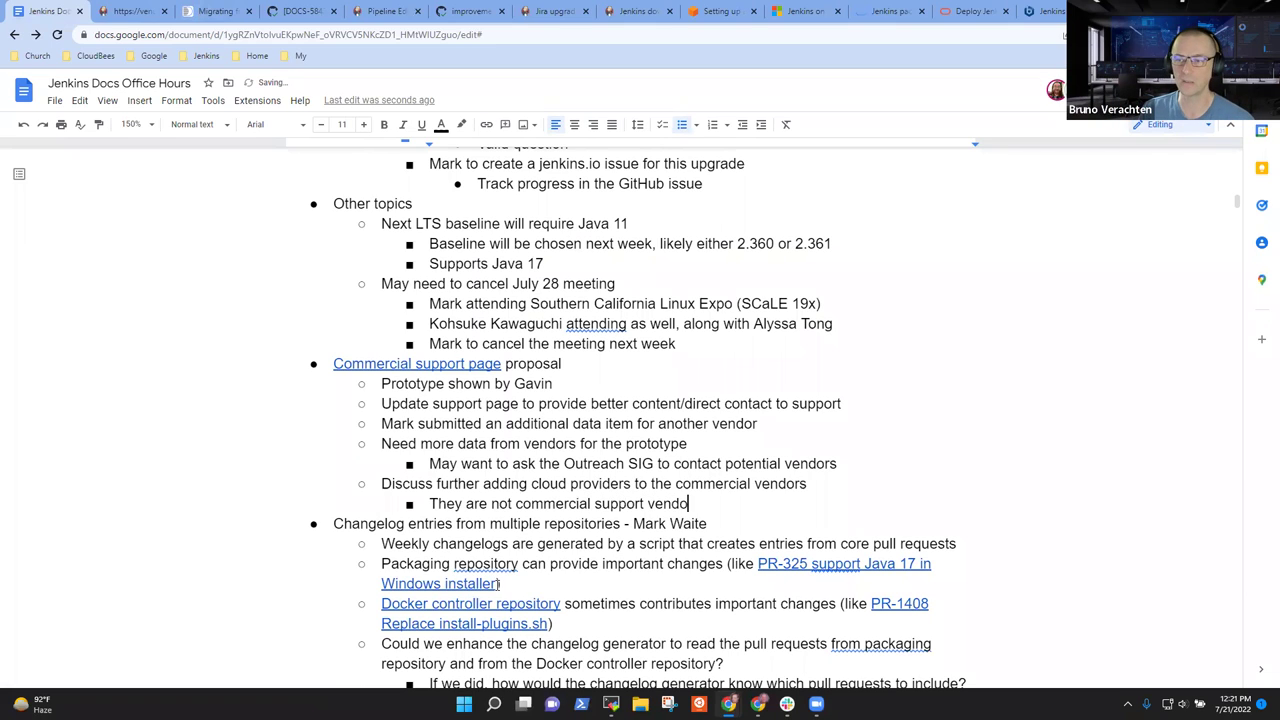
{"action": "type", "text": "rs, but are com"}
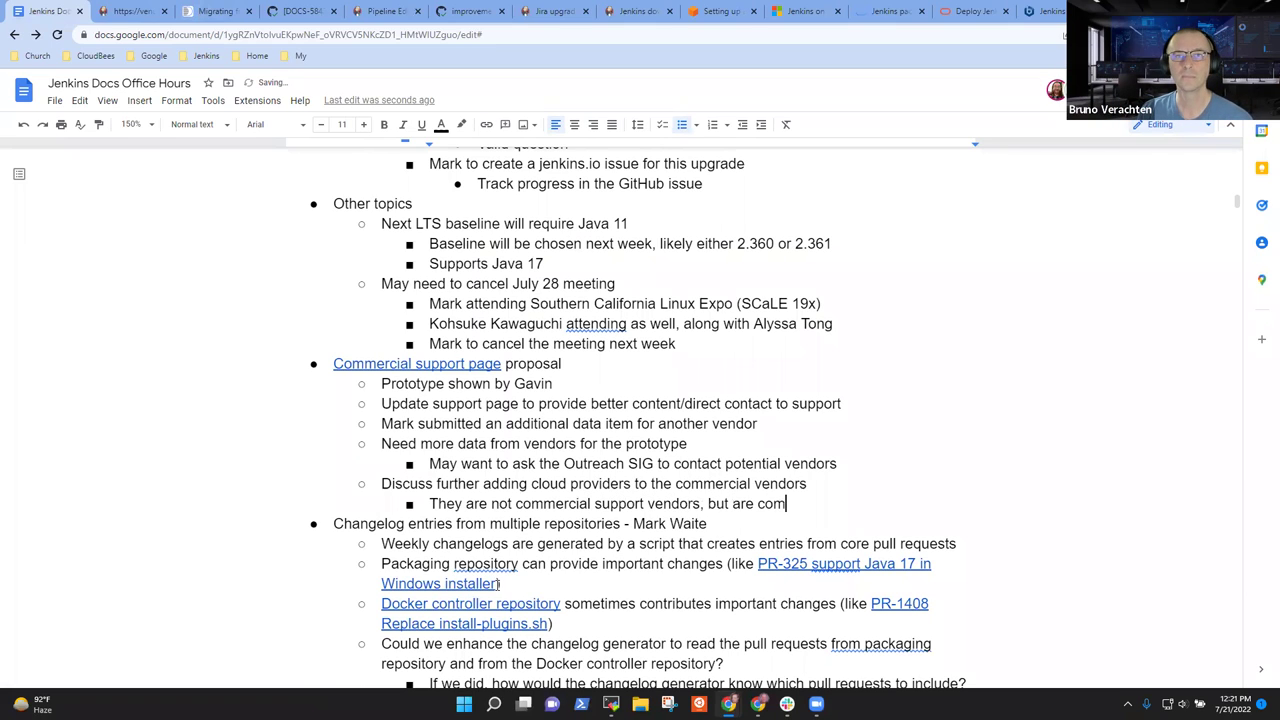
{"action": "type", "text": "mercial vendors"}
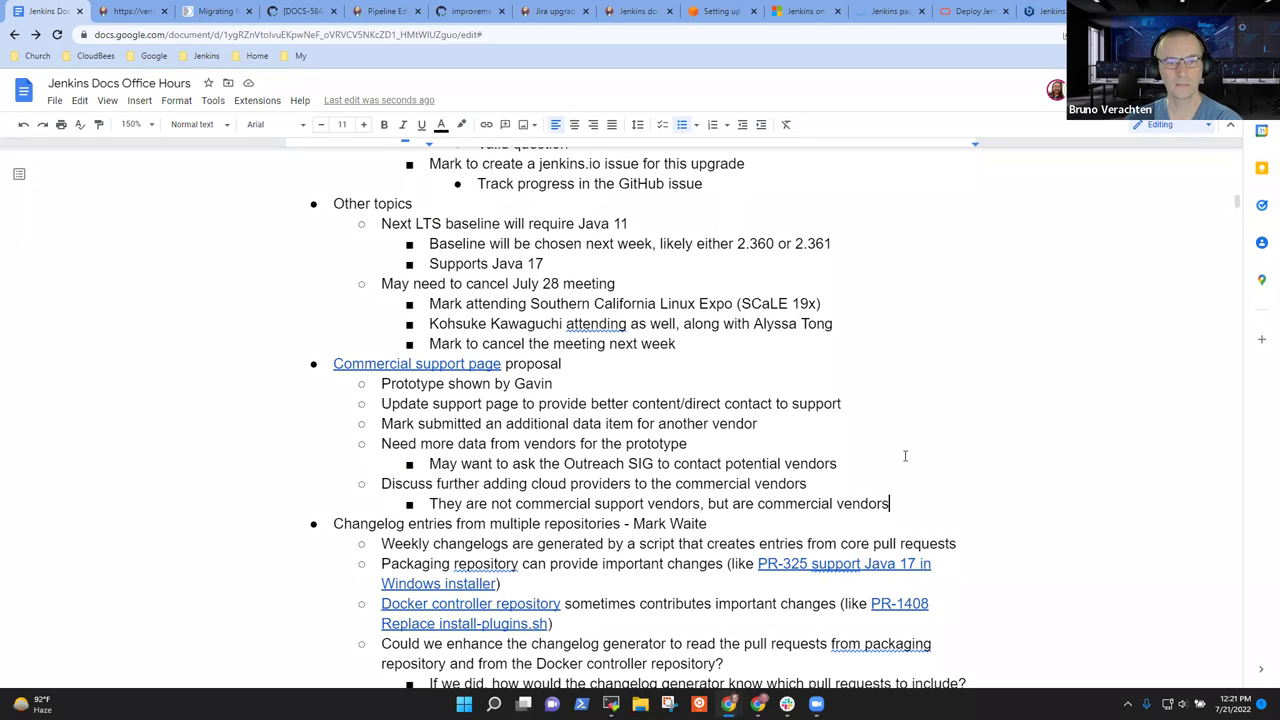
Step: Add another sub-point under the cloud providers note reading "Raise the question to the community forum, discuss there"
{"action": "key", "text": "Return"}
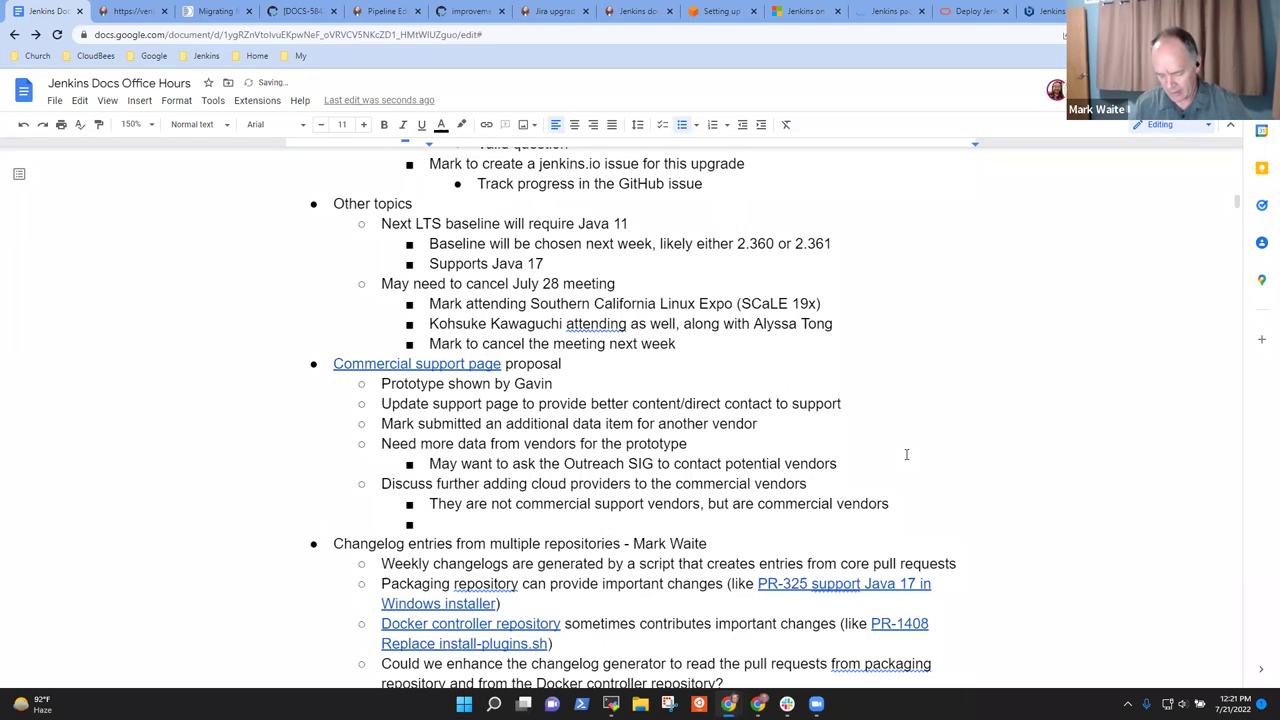
{"action": "type", "text": "Docu"}
{"action": "key", "text": "BackSpace"}
{"action": "key", "text": "BackSpace"}
{"action": "key", "text": "BackSpace"}
{"action": "key", "text": "BackSpace"}
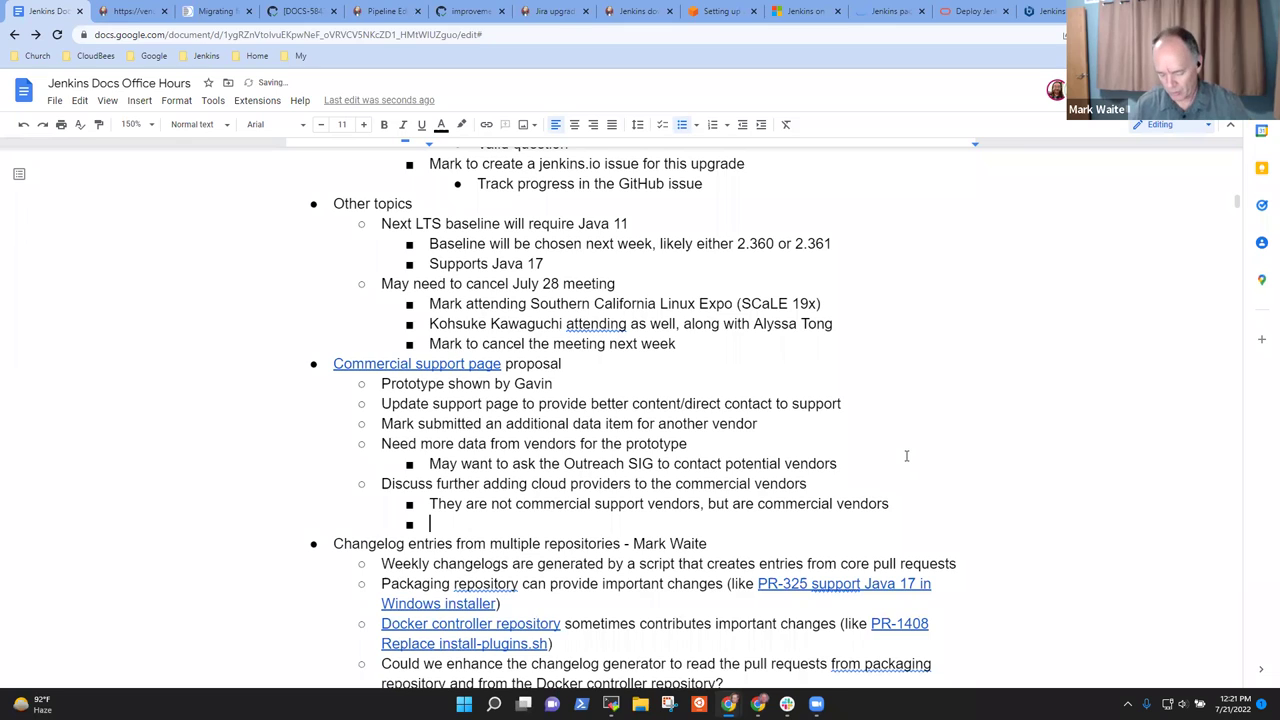
{"action": "type", "text": "Raise the question to the"}
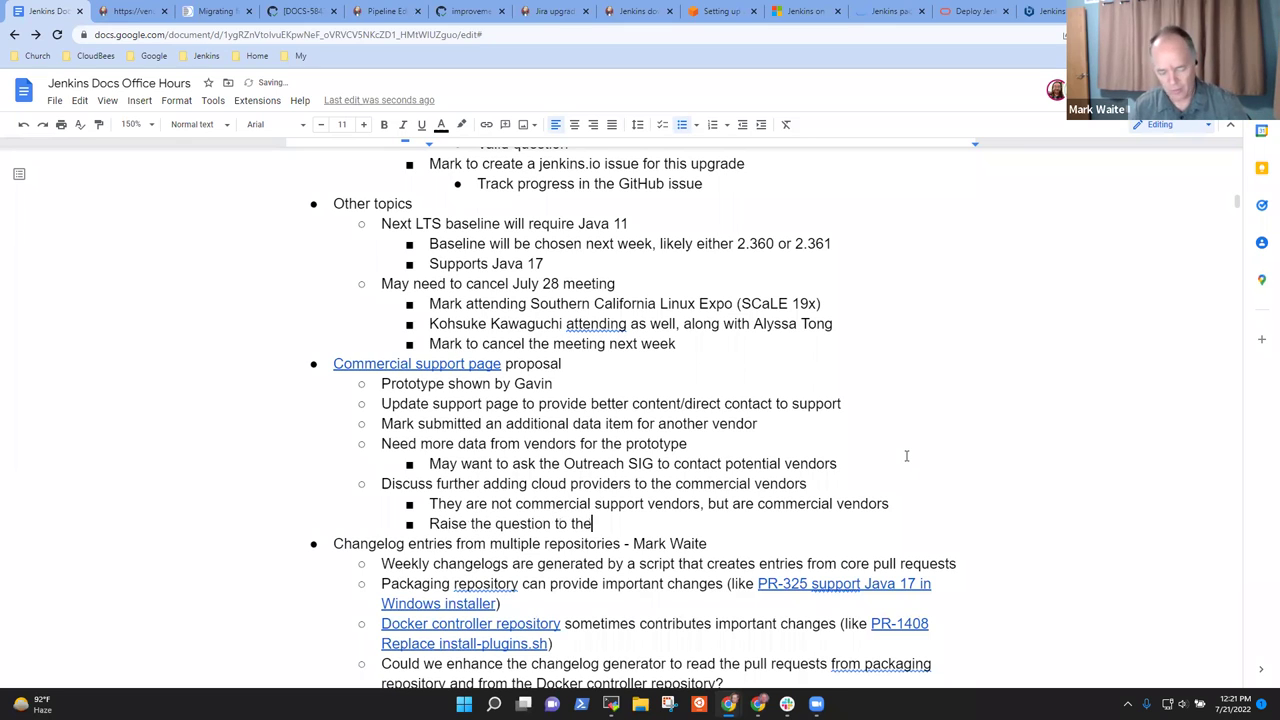
{"action": "type", "text": " community "}
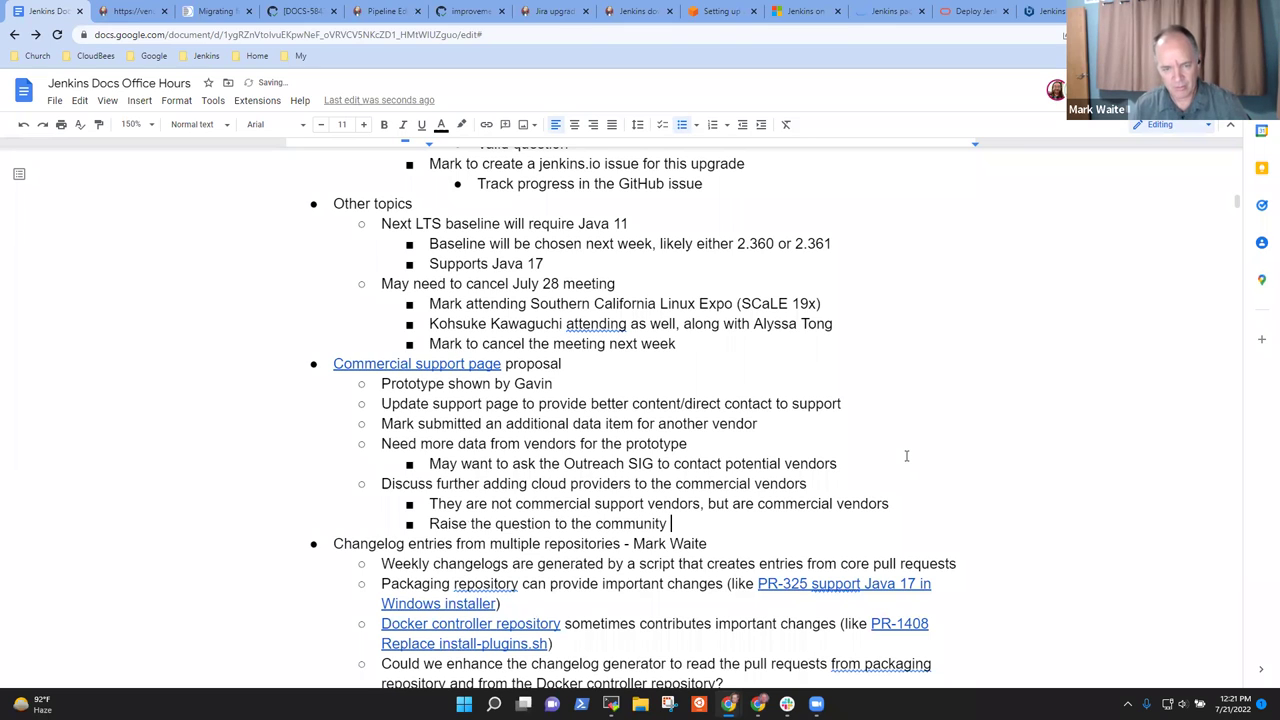
{"action": "type", "text": "forum, doisc"}
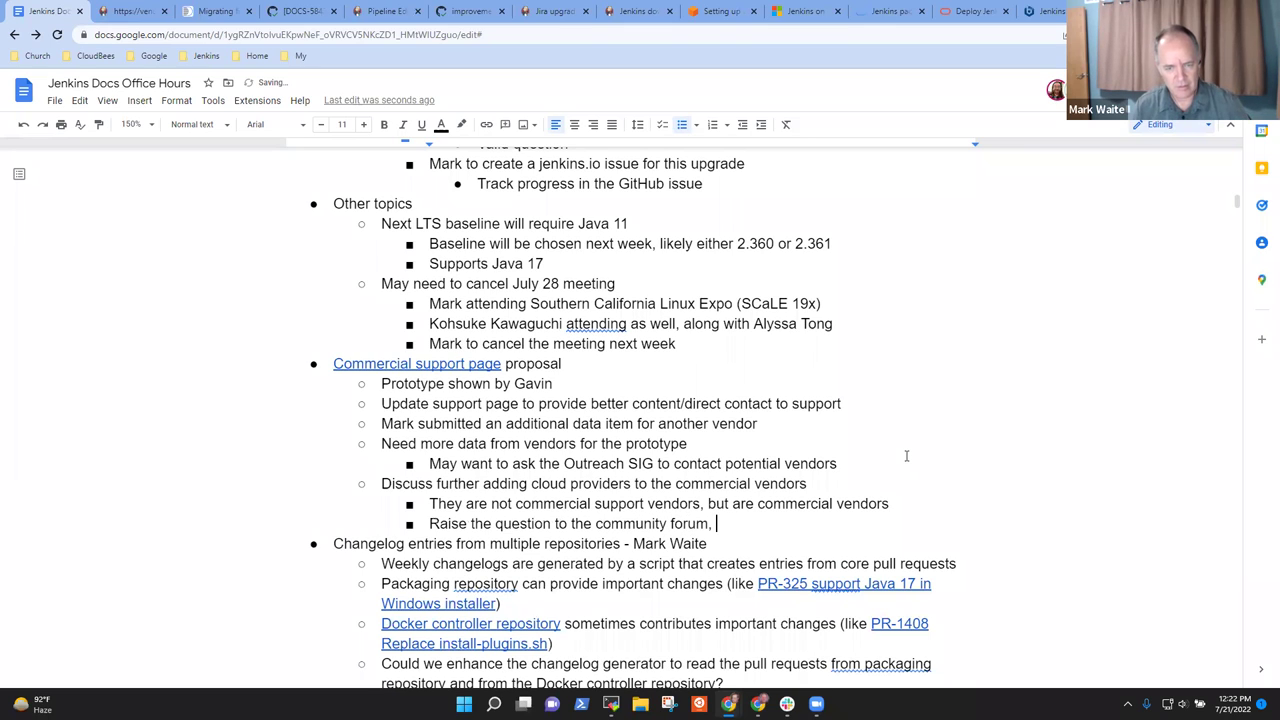
{"action": "key", "text": "BackSpace"}
{"action": "key", "text": "BackSpace"}
{"action": "key", "text": "BackSpace"}
{"action": "key", "text": "BackSpace"}
{"action": "type", "text": "iscuss  there"}
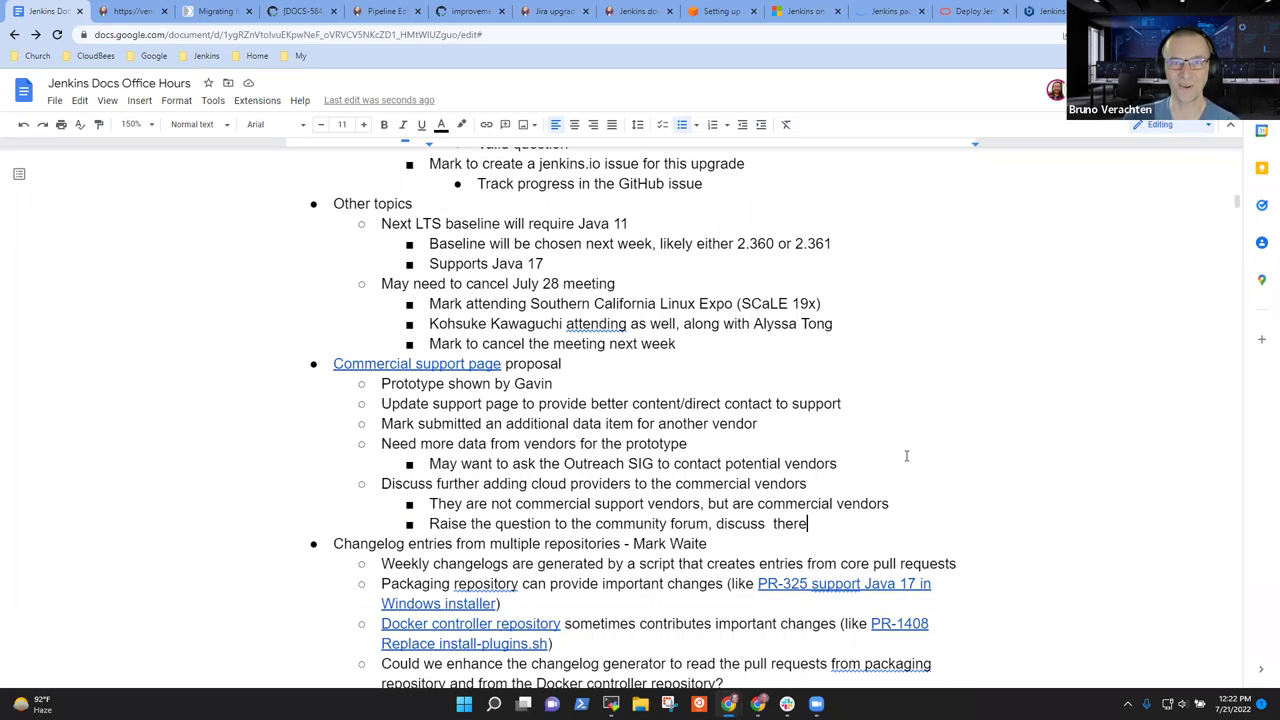
Step: Go to the "Changelog entries from multiple repositories" topic and highlight its heading, followed by its weekly changelogs point
{"action": "scroll", "coordinate": [906, 456], "scroll_direction": "down", "scroll_amount": 3}
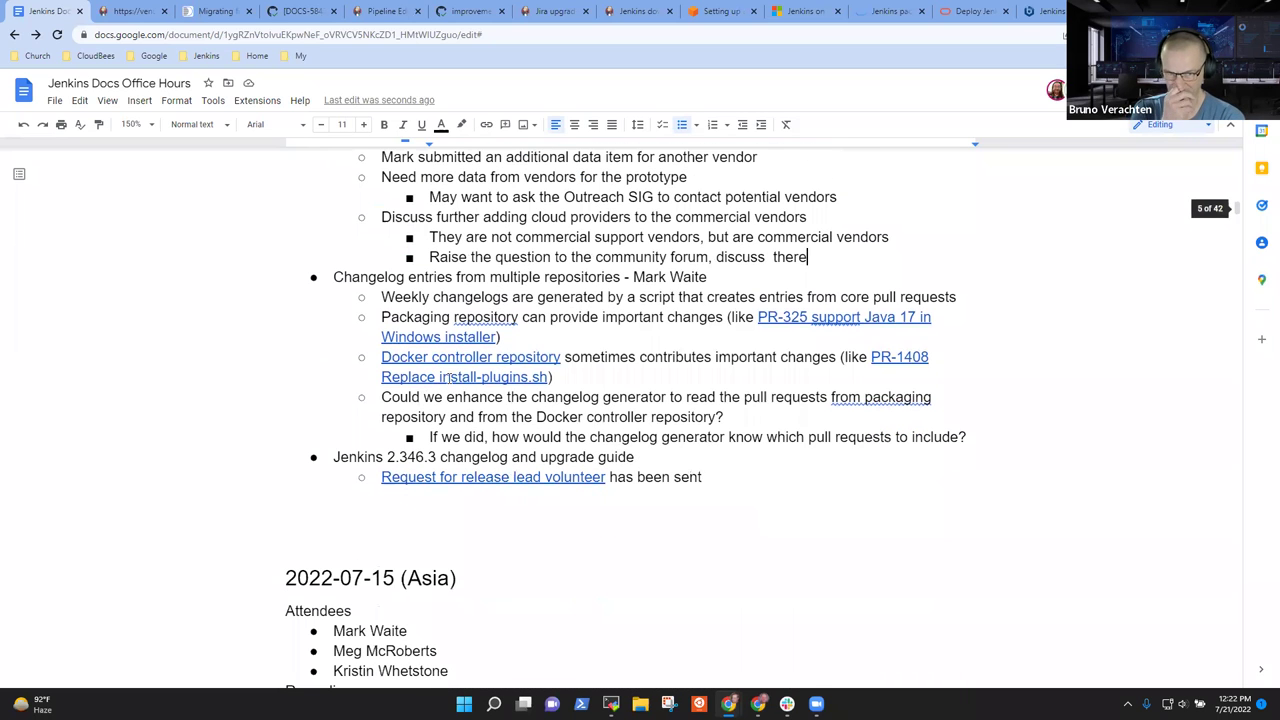
{"action": "left_click", "coordinate": [476, 277]}
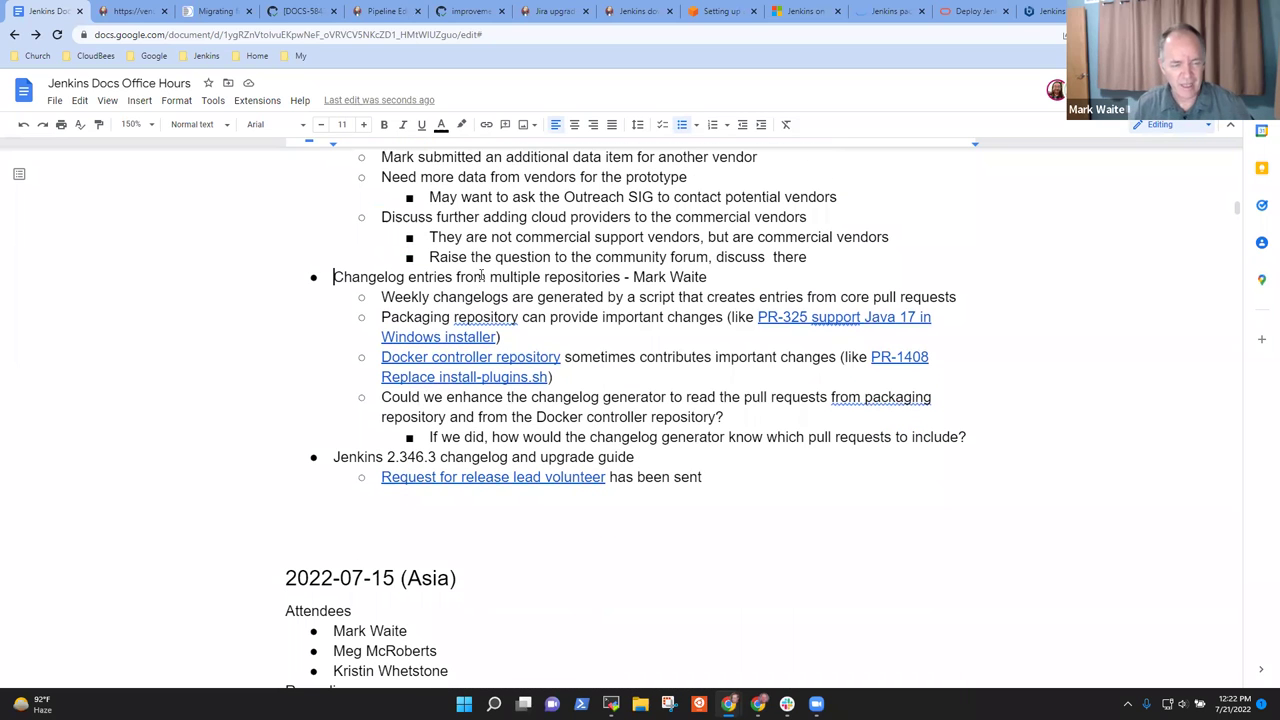
{"action": "key", "text": "shift+End"}
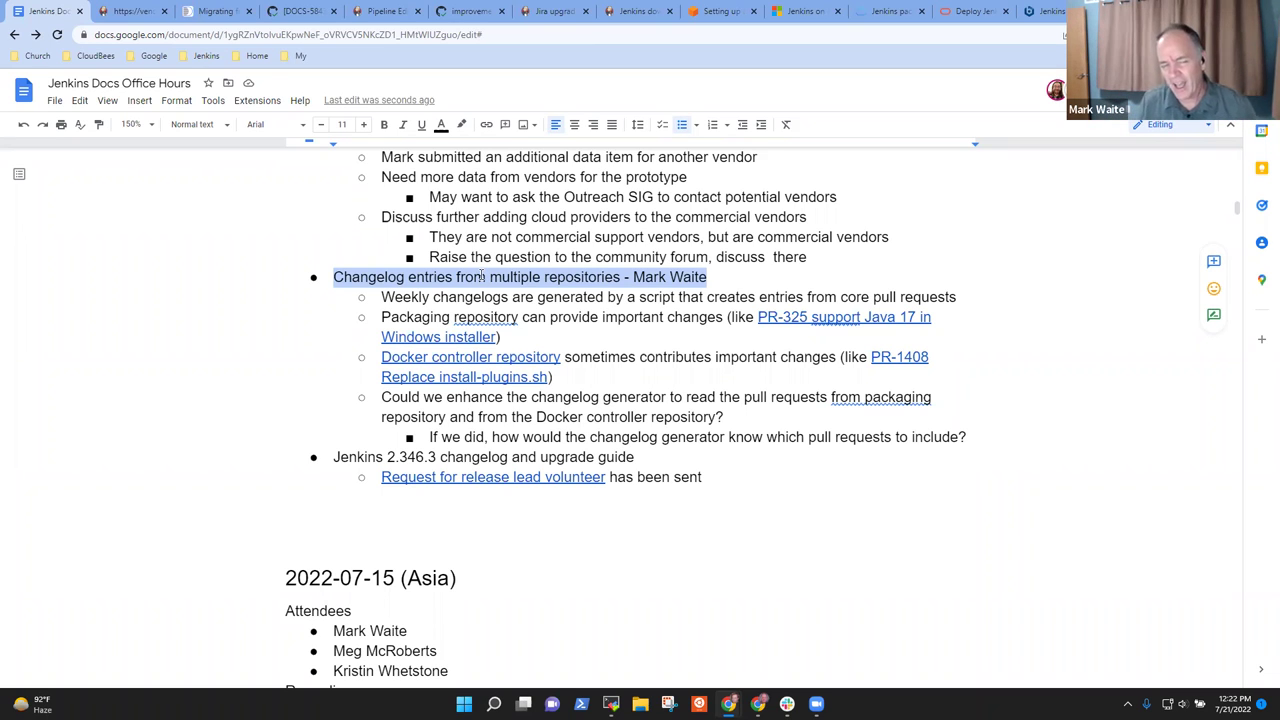
{"action": "key", "text": "Down"}
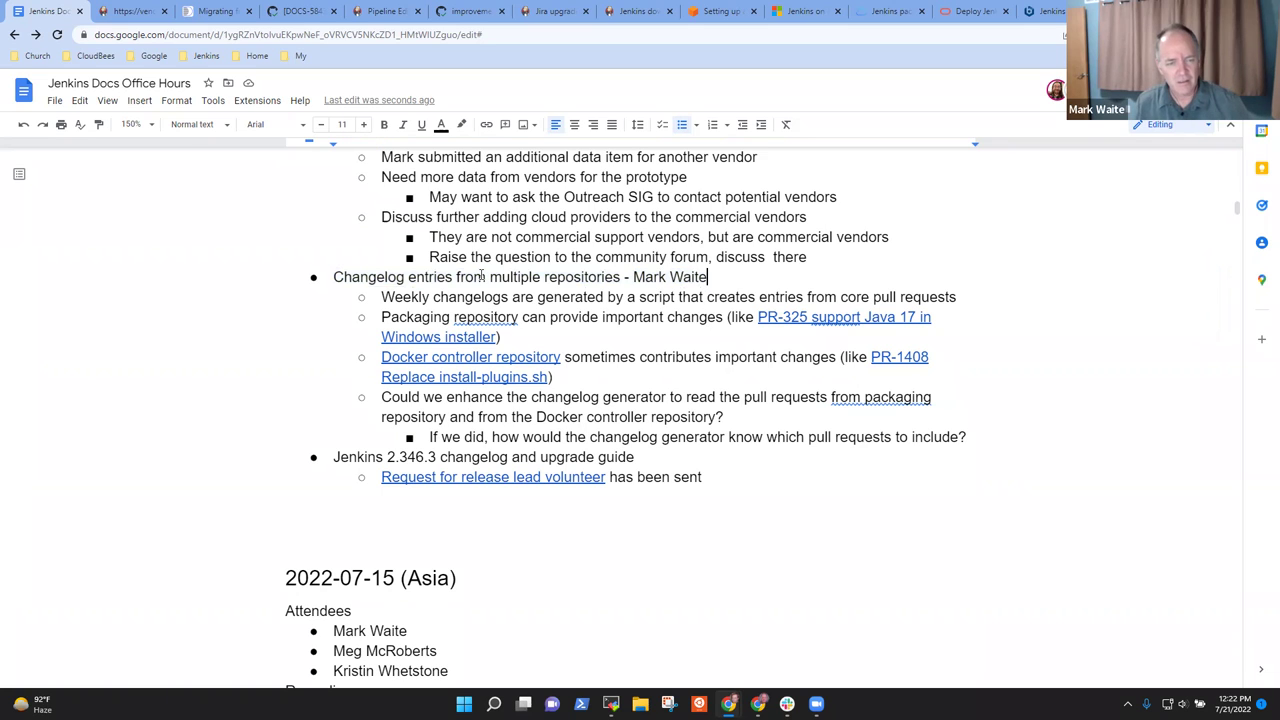
{"action": "key", "text": "Home"}
{"action": "key", "text": "shift+End"}
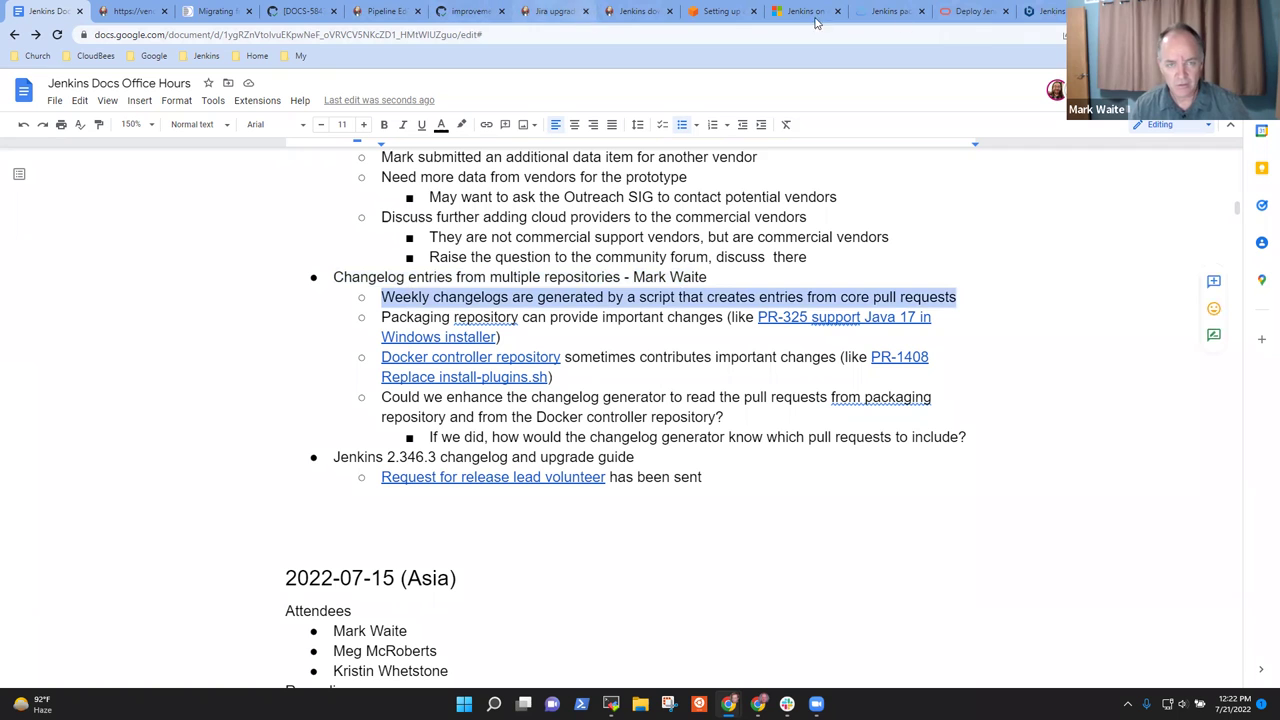
Step: Open the Jenkins site's home page in a new tab from the Jenkins bookmarks
{"action": "key", "text": "ctrl+t"}
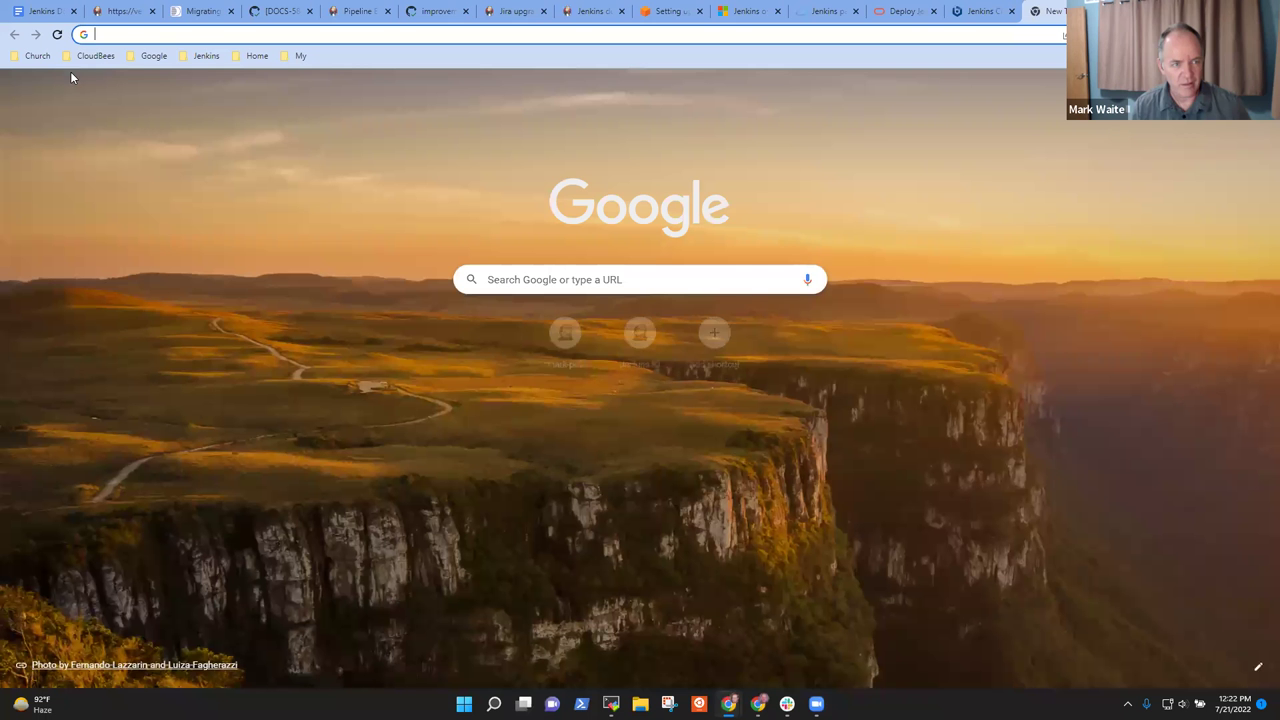
{"action": "left_click", "coordinate": [206, 55]}
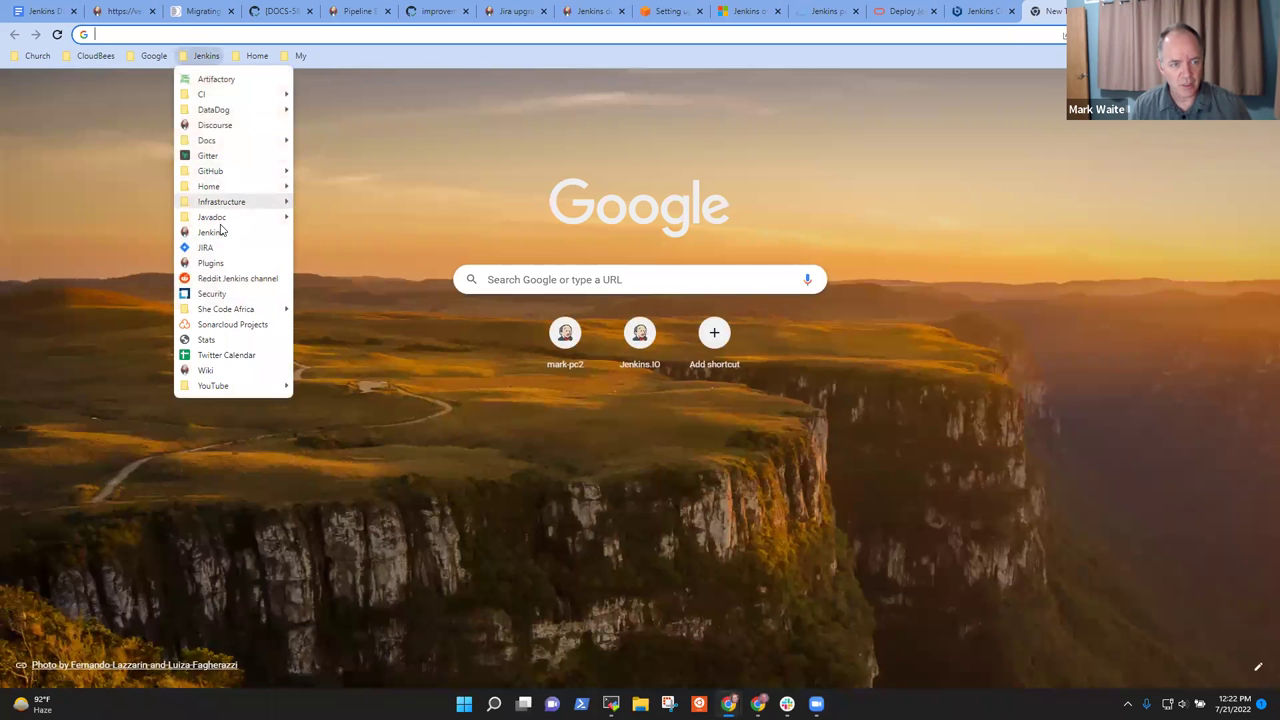
{"action": "left_click", "coordinate": [210, 232]}
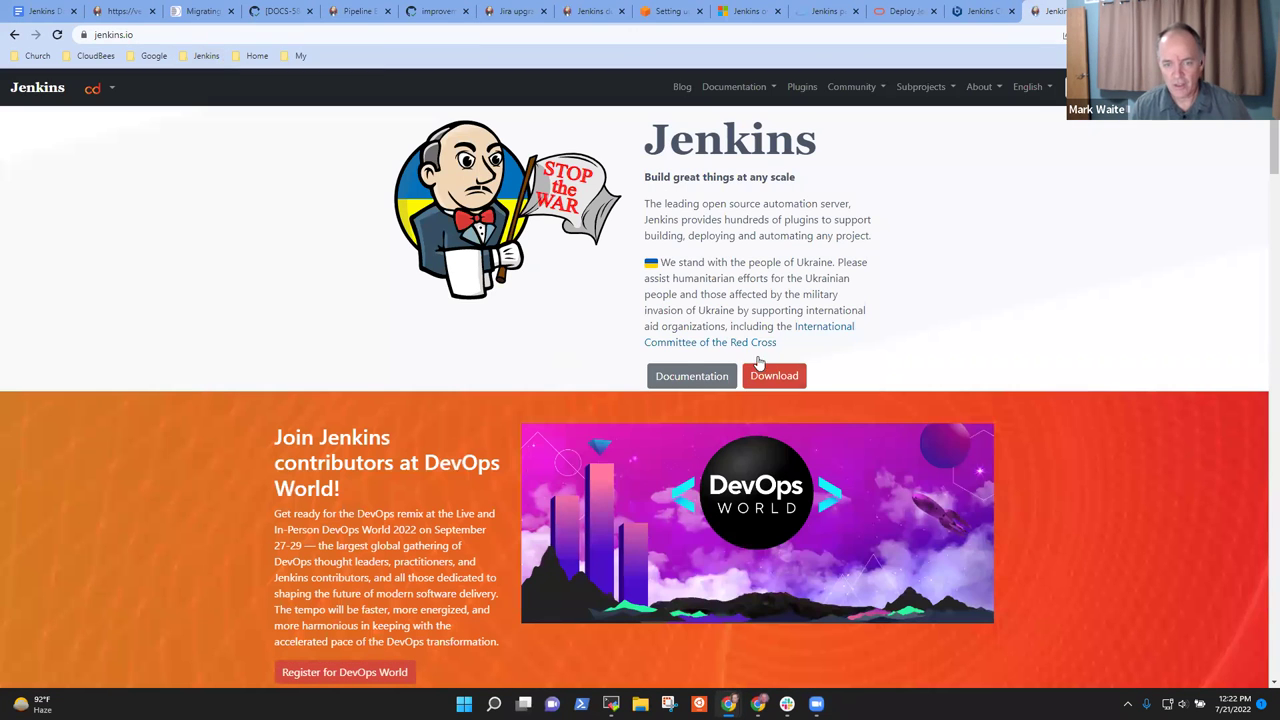
Step: Go to the Jenkins download page, check the LTS changelog, and open the weekly changelog to highlight the entries for 2.360
{"action": "left_click", "coordinate": [771, 375]}
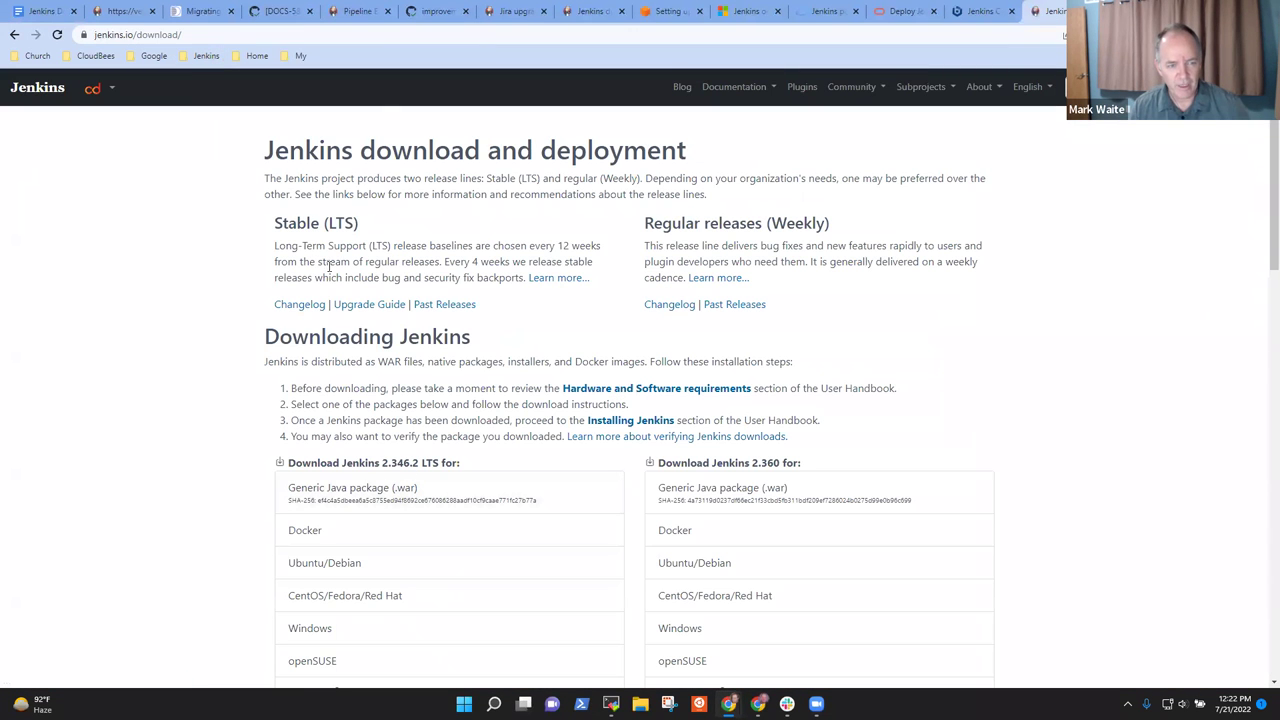
{"action": "left_click", "coordinate": [300, 304]}
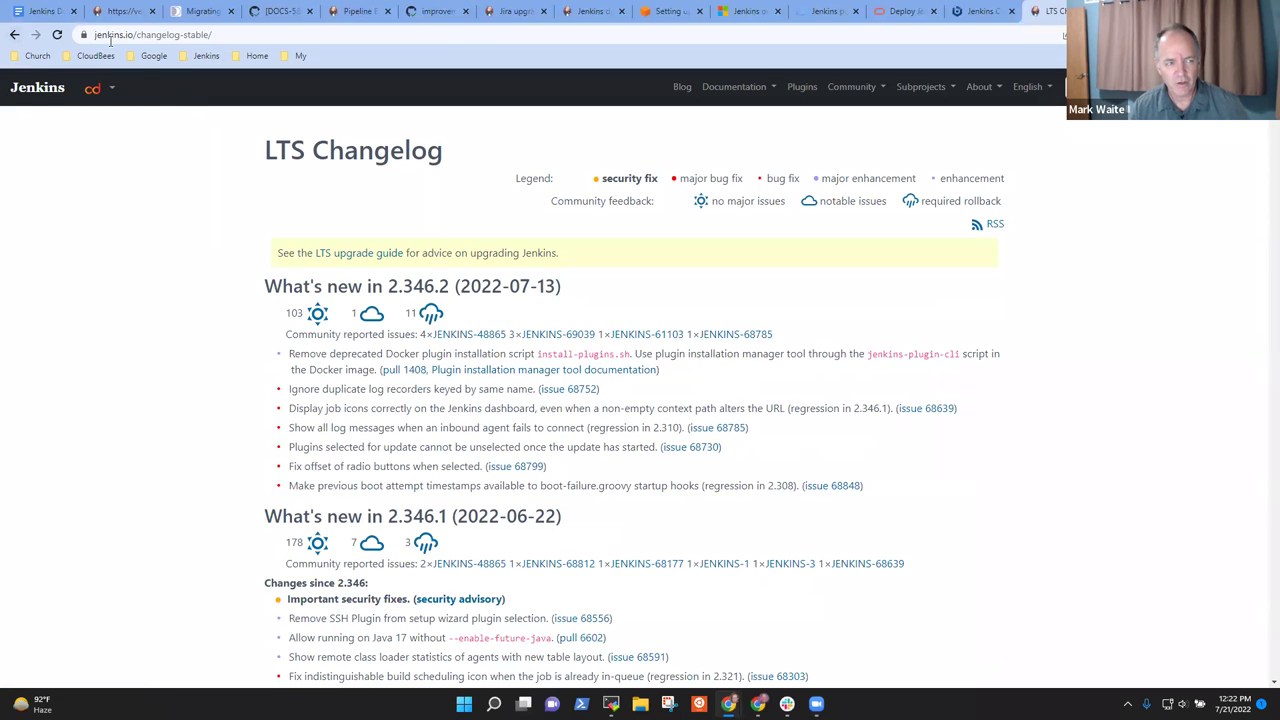
{"action": "left_click", "coordinate": [15, 34]}
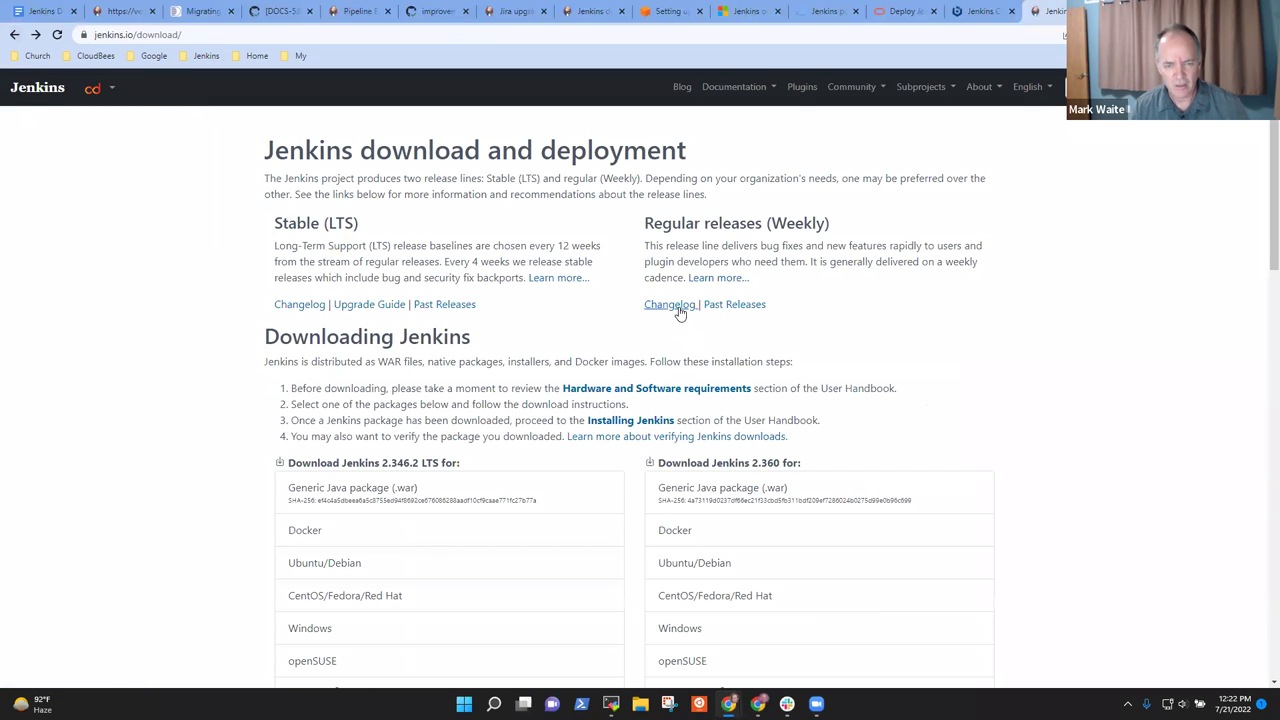
{"action": "left_click", "coordinate": [679, 312]}
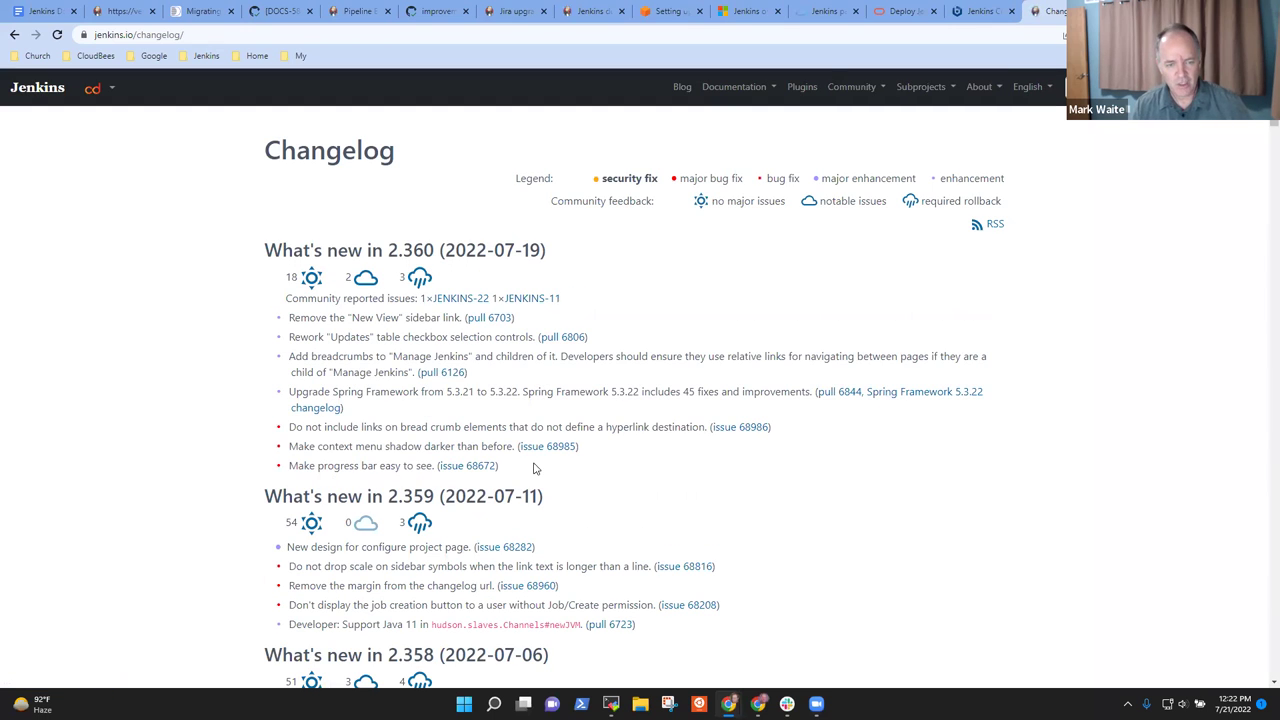
{"action": "left_click_drag", "start_coordinate": [532, 468], "coordinate": [287, 312]}
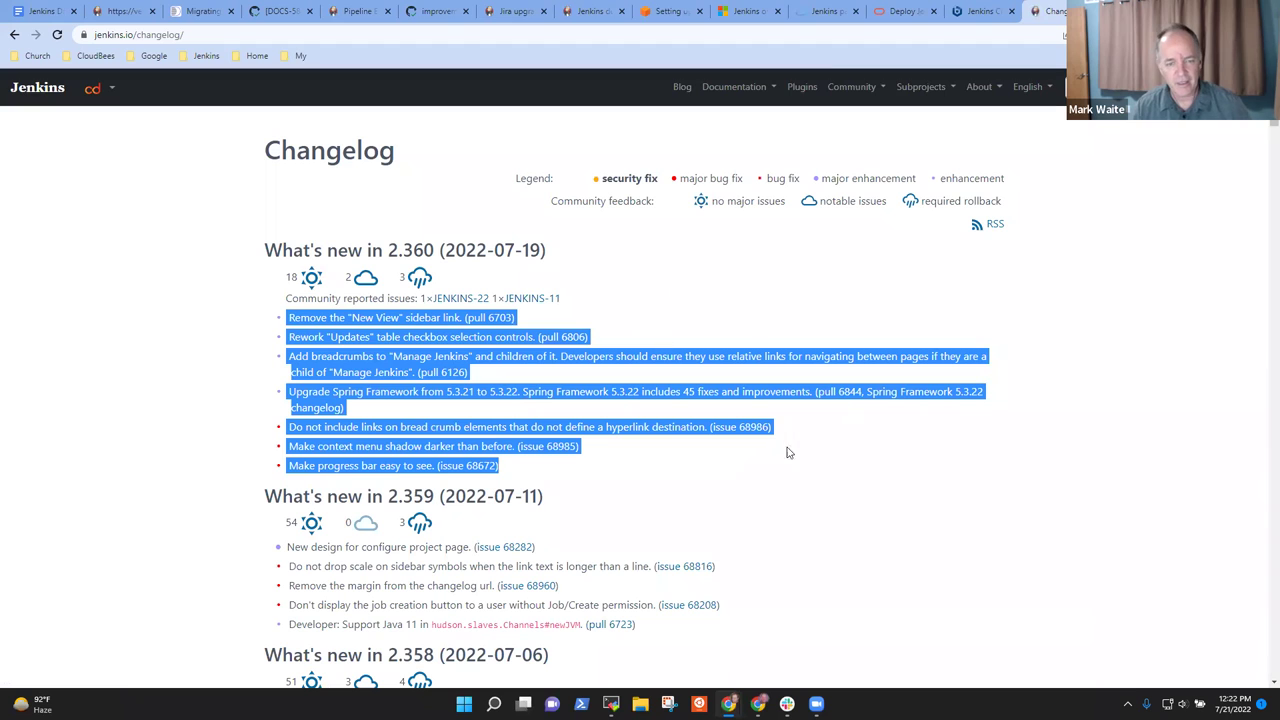
{"action": "left_click", "coordinate": [1075, 419]}
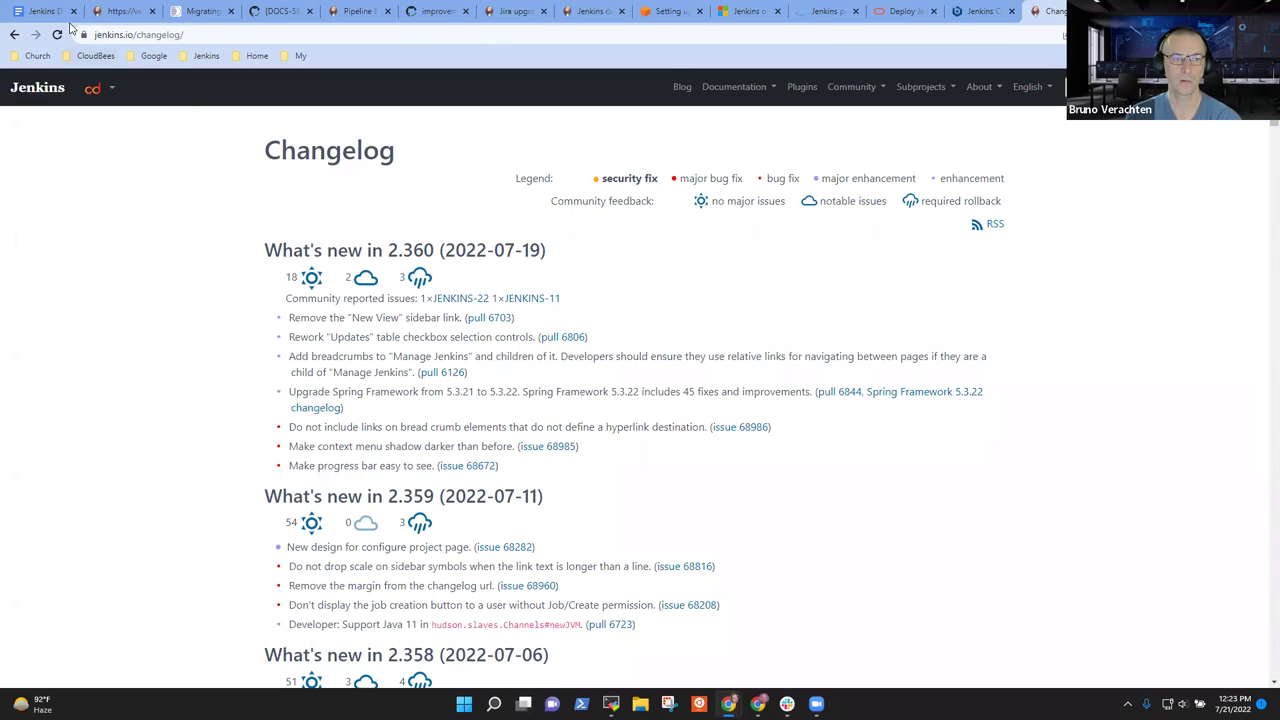
Step: Check the weekly changelogs point in the meeting notes against the Jenkins changelog page, highlighting the 2.360 entries again
{"action": "left_click", "coordinate": [38, 11]}
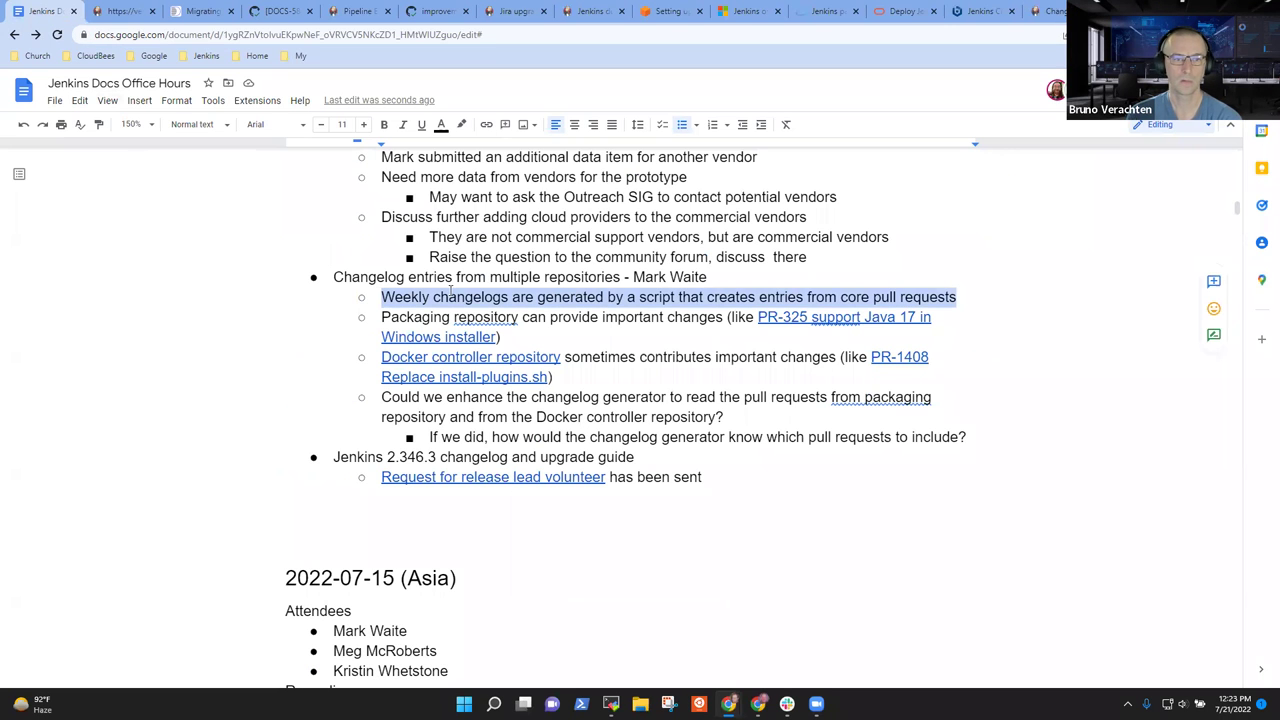
{"action": "left_click", "coordinate": [973, 297]}
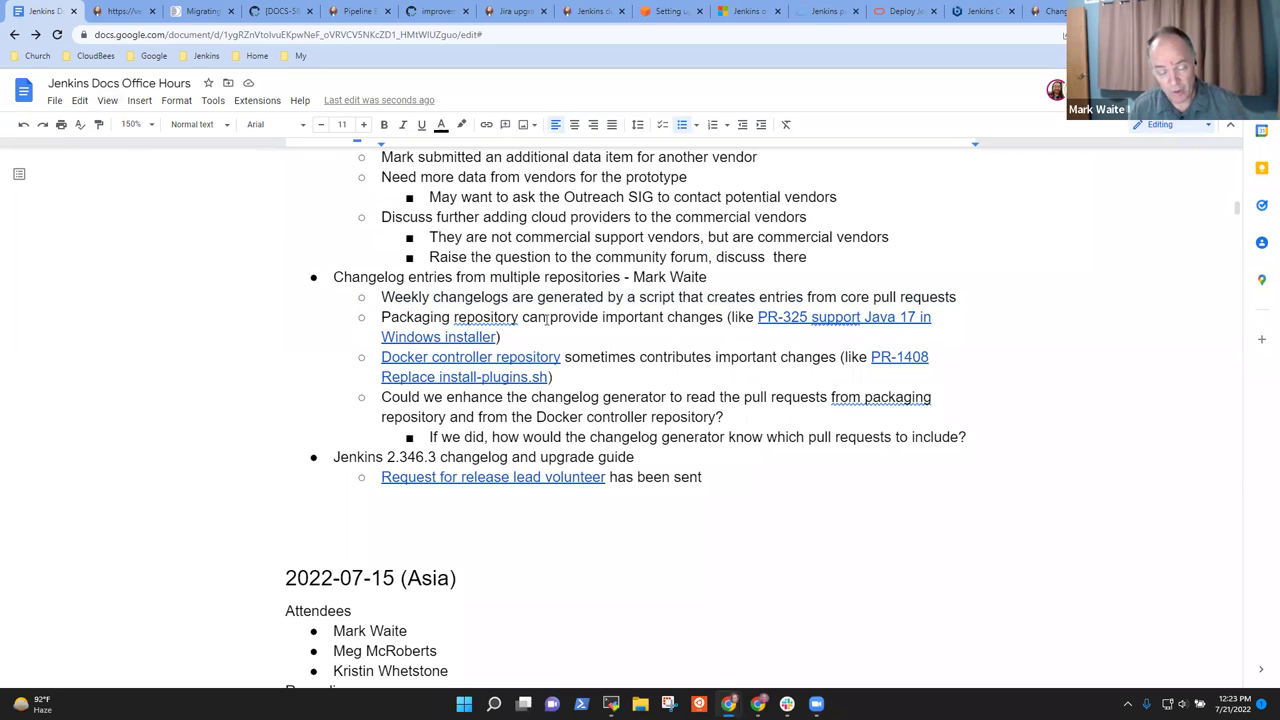
{"action": "left_click", "coordinate": [1048, 11]}
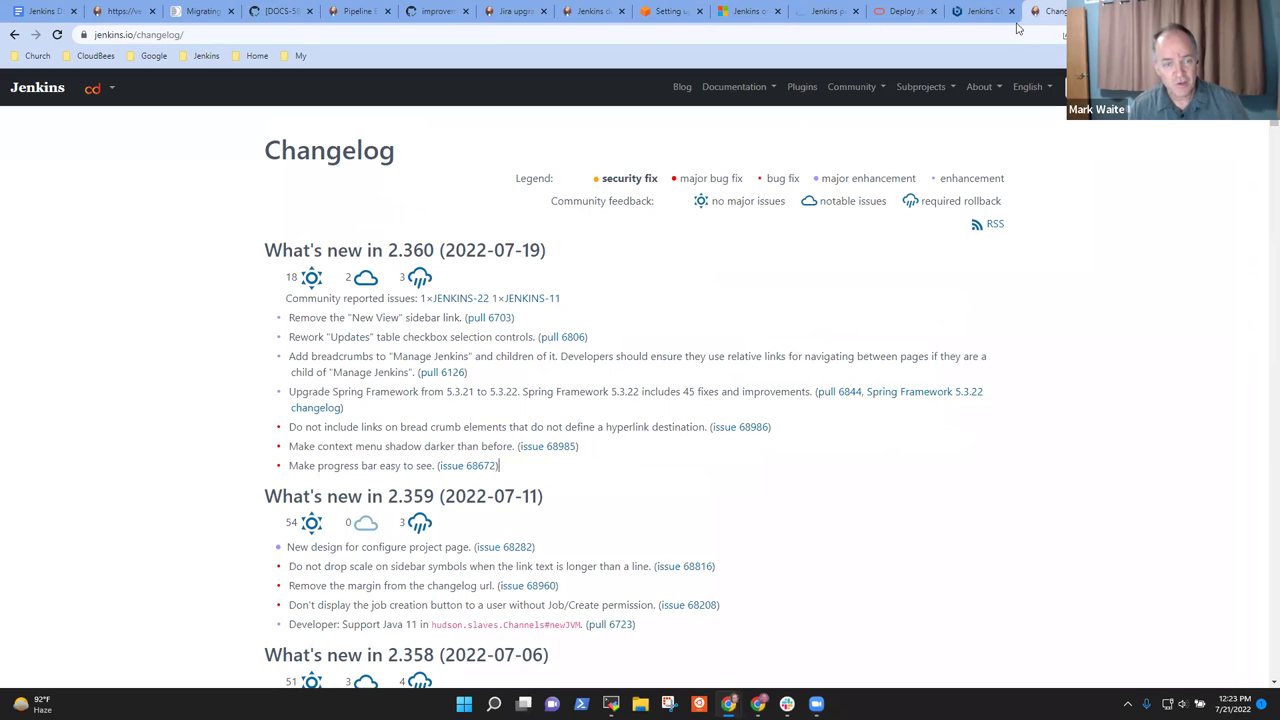
{"action": "left_click_drag", "start_coordinate": [505, 470], "coordinate": [282, 324]}
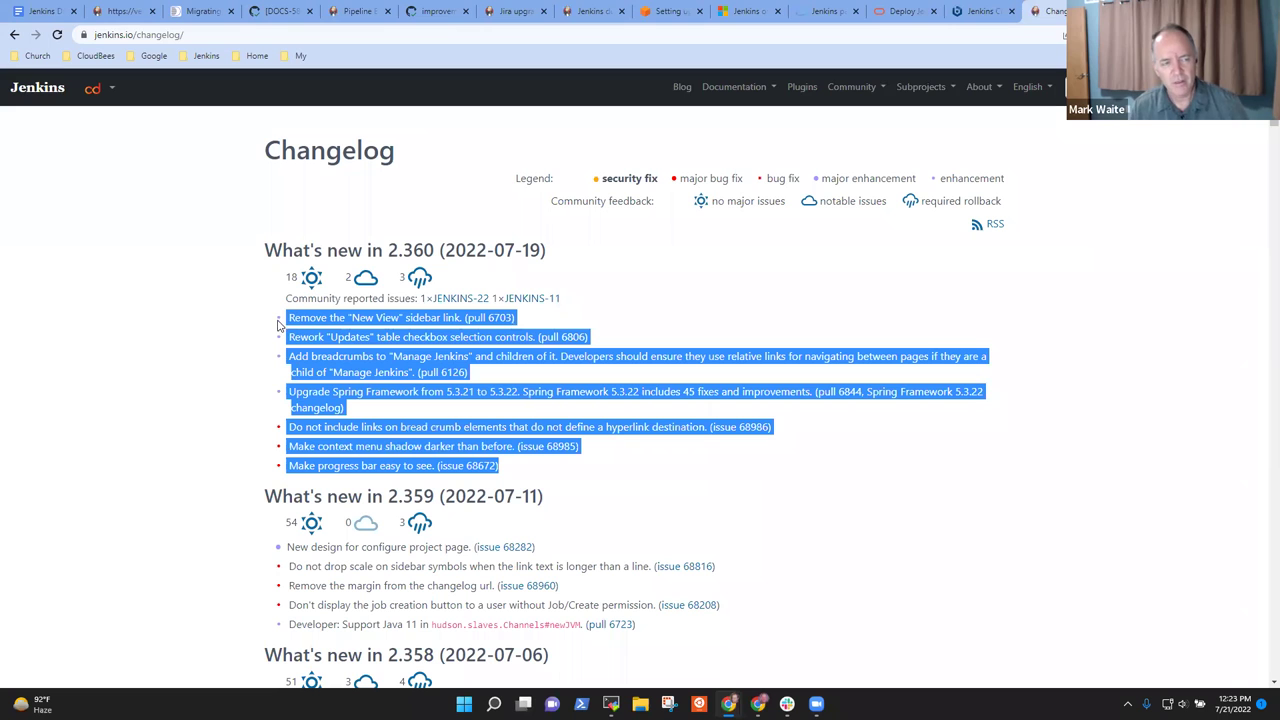
Step: From the meeting notes, open the linked PR-325 pull request on Java 17 in the Windows installer, examine it, and return to the notes
{"action": "left_click", "coordinate": [32, 9]}
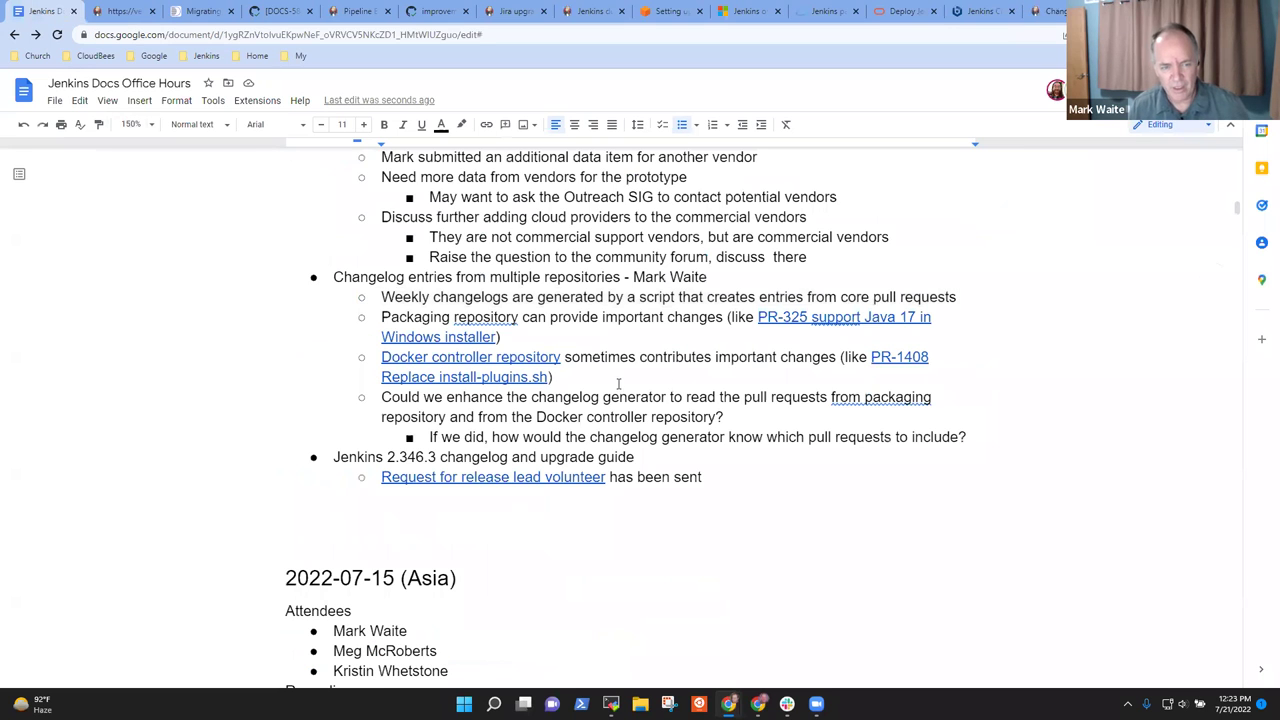
{"action": "left_click", "coordinate": [685, 360]}
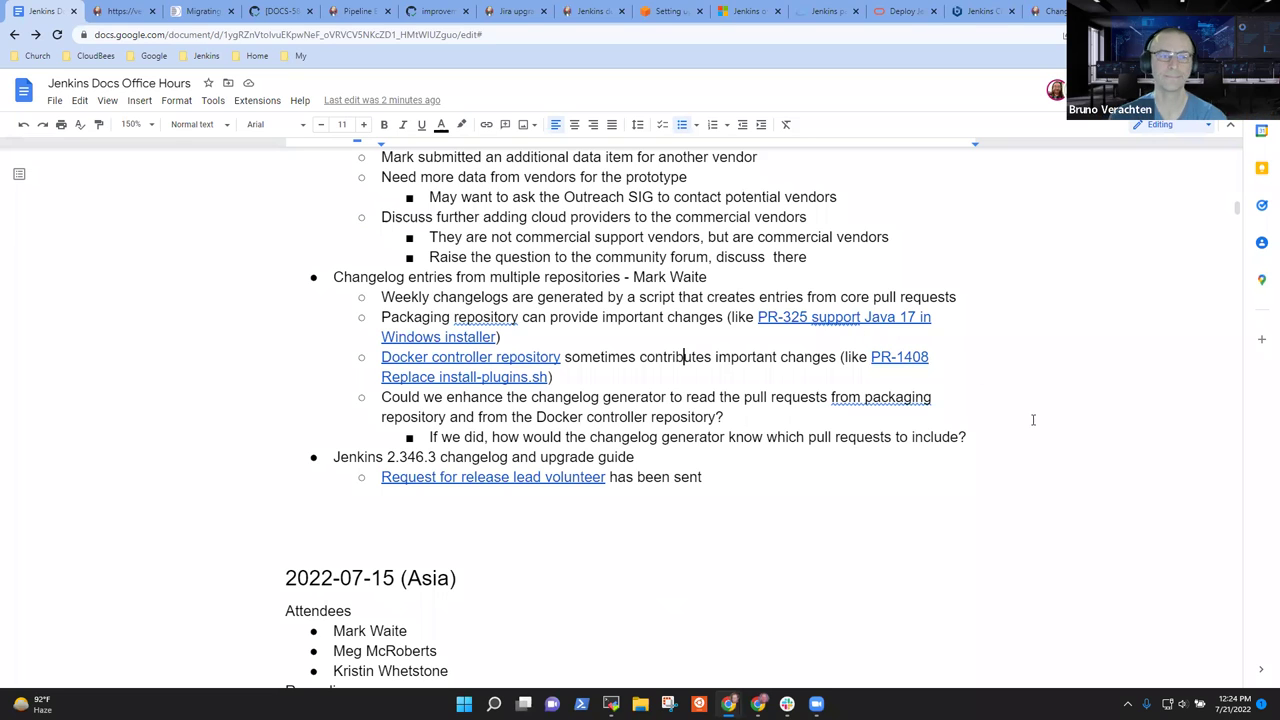
{"action": "left_click", "coordinate": [841, 320]}
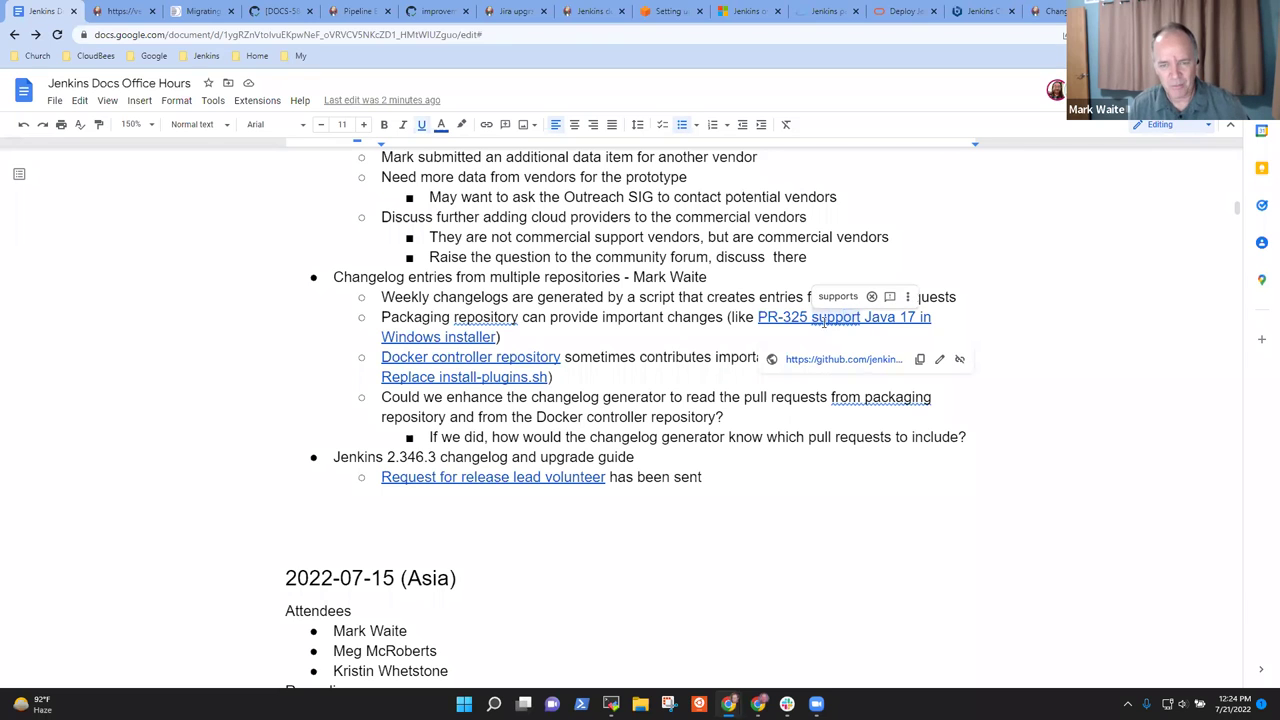
{"action": "left_click", "coordinate": [776, 316]}
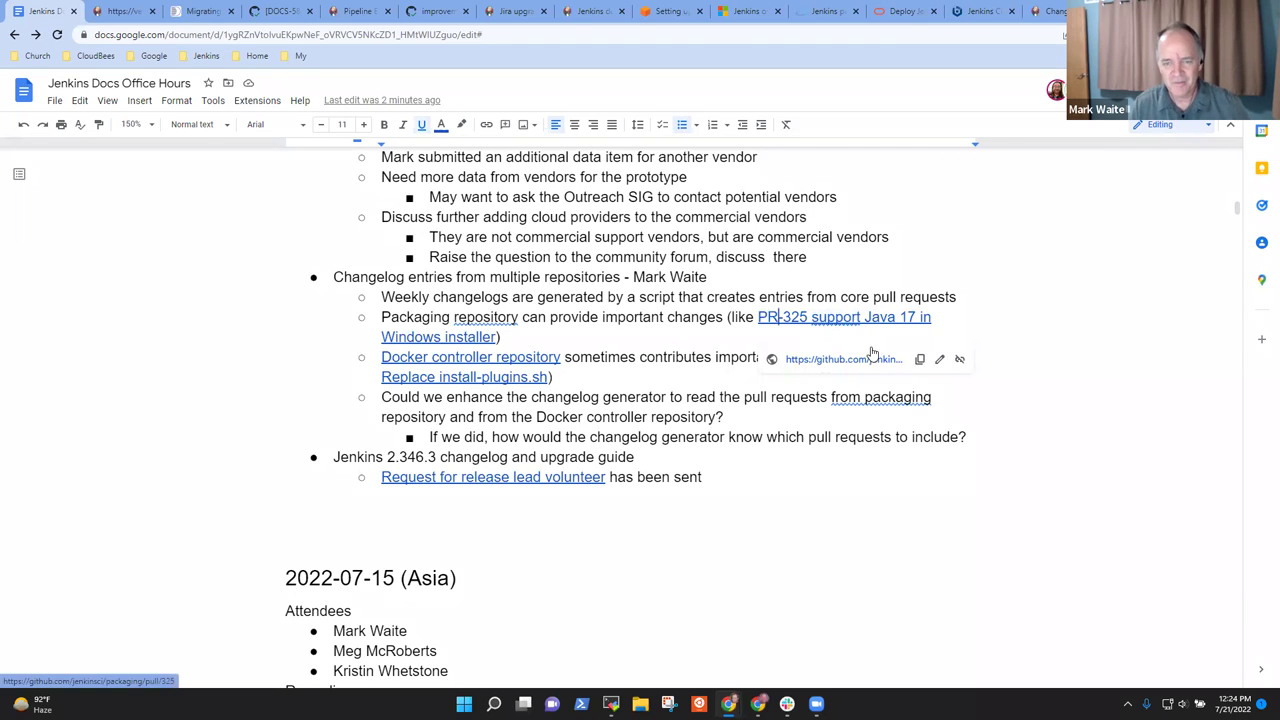
{"action": "left_click", "coordinate": [871, 358]}
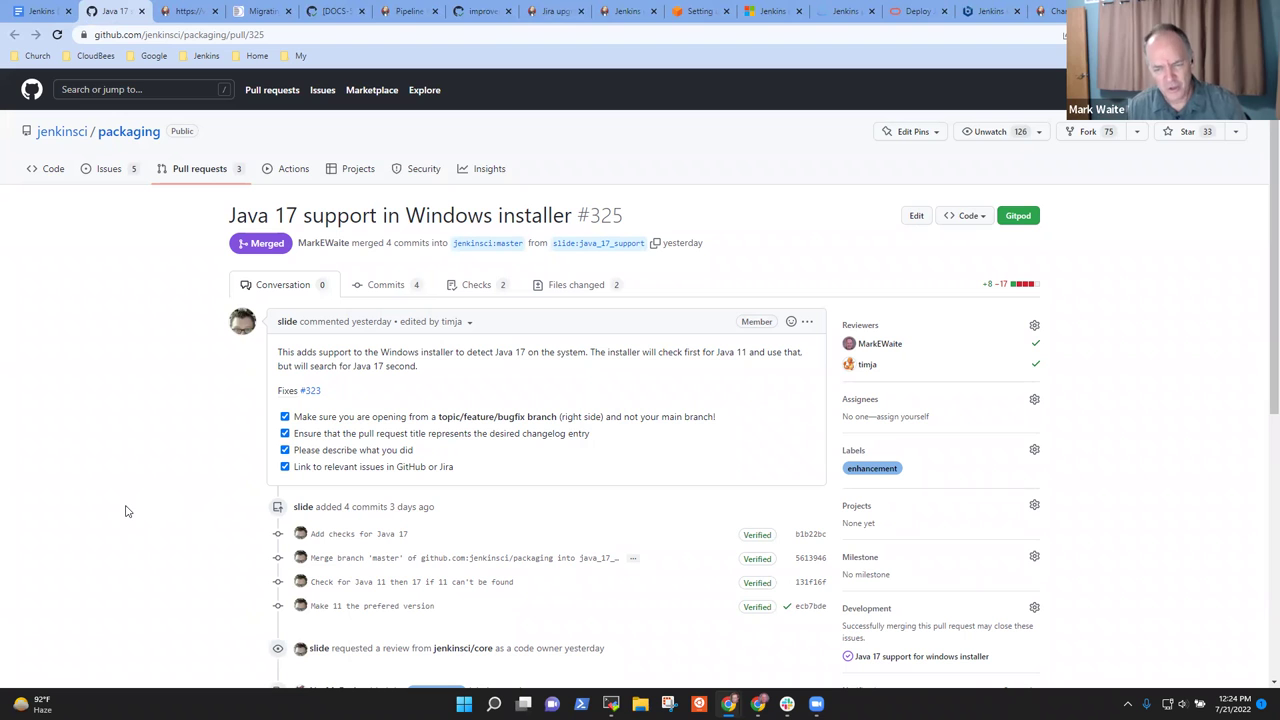
{"action": "left_click", "coordinate": [45, 14]}
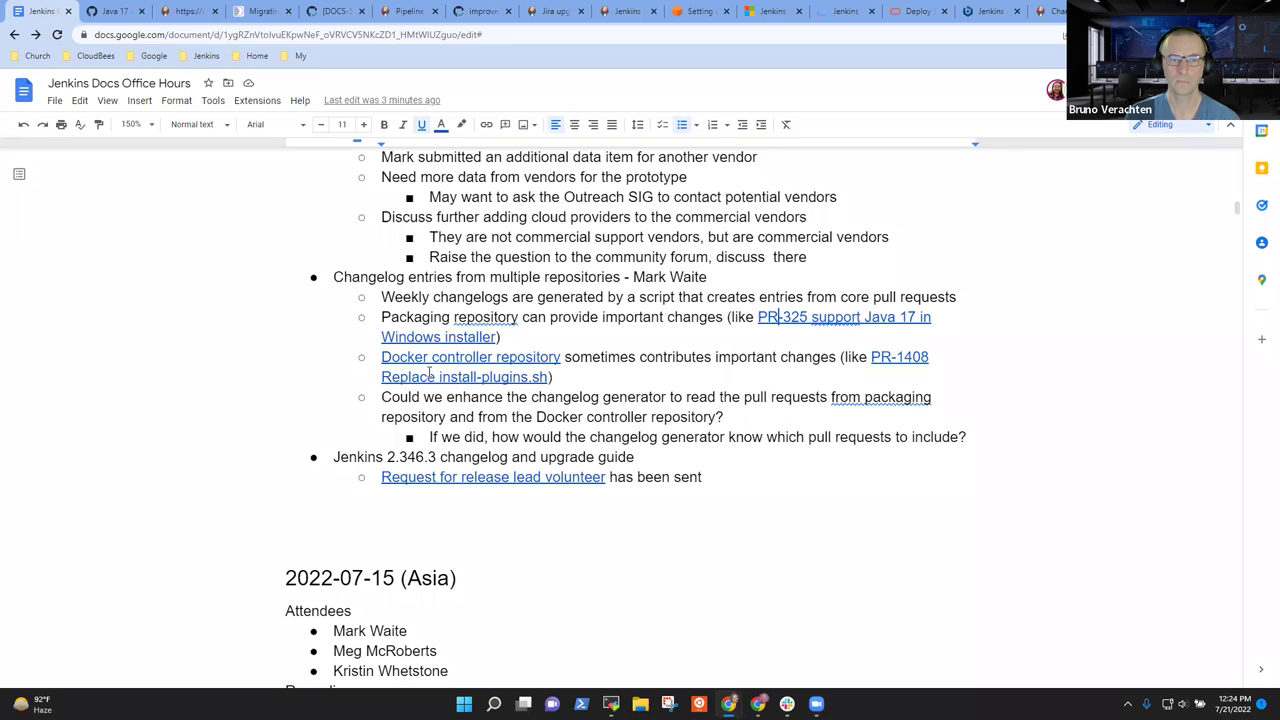
Step: Highlight the sub-point text "changelog generator know which pull requests to include" and check the packaging repository's page on GitHub
{"action": "key", "text": "Down"}
{"action": "key", "text": "Down"}
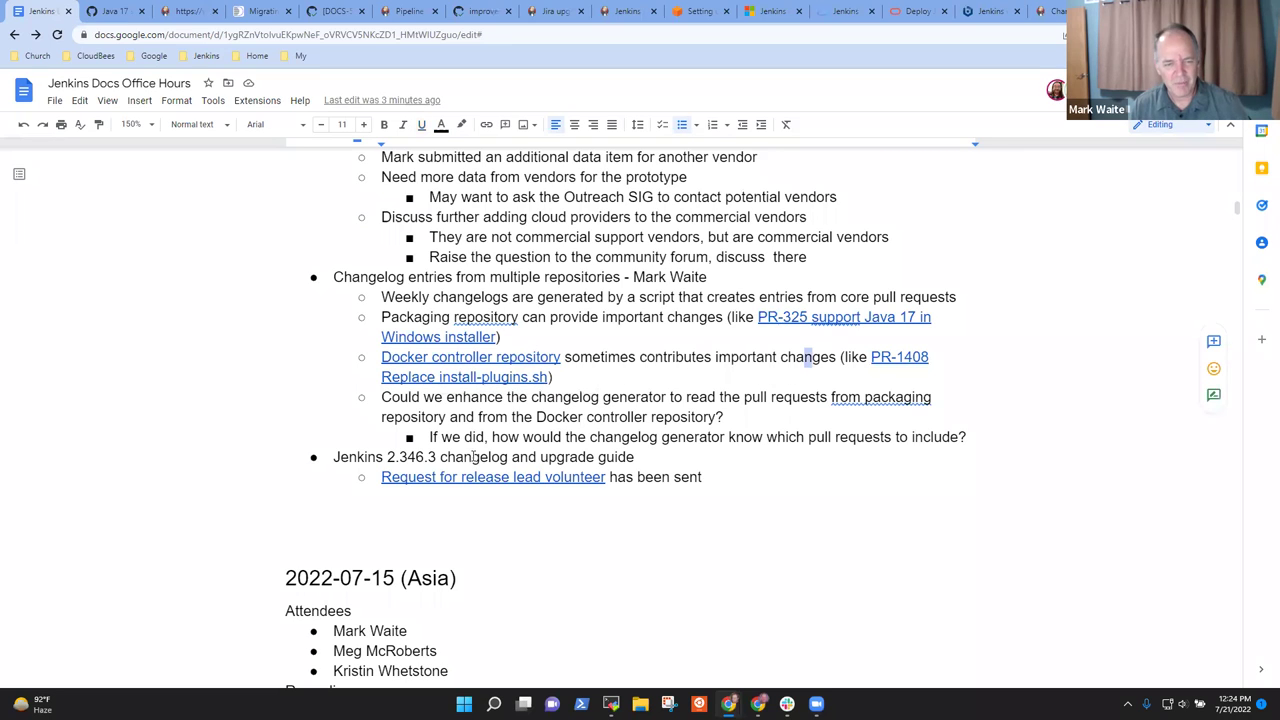
{"action": "left_click", "coordinate": [556, 402]}
{"action": "double_click", "coordinate": [556, 397]}
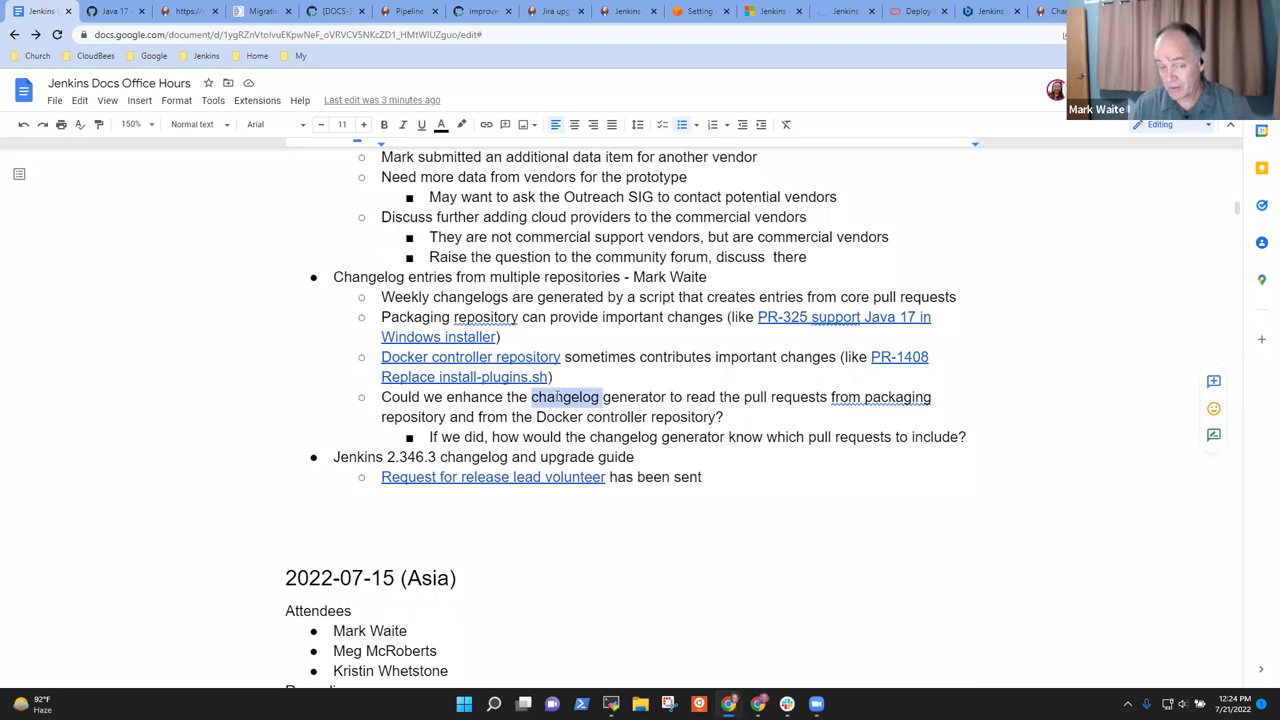
{"action": "left_click", "coordinate": [628, 398]}
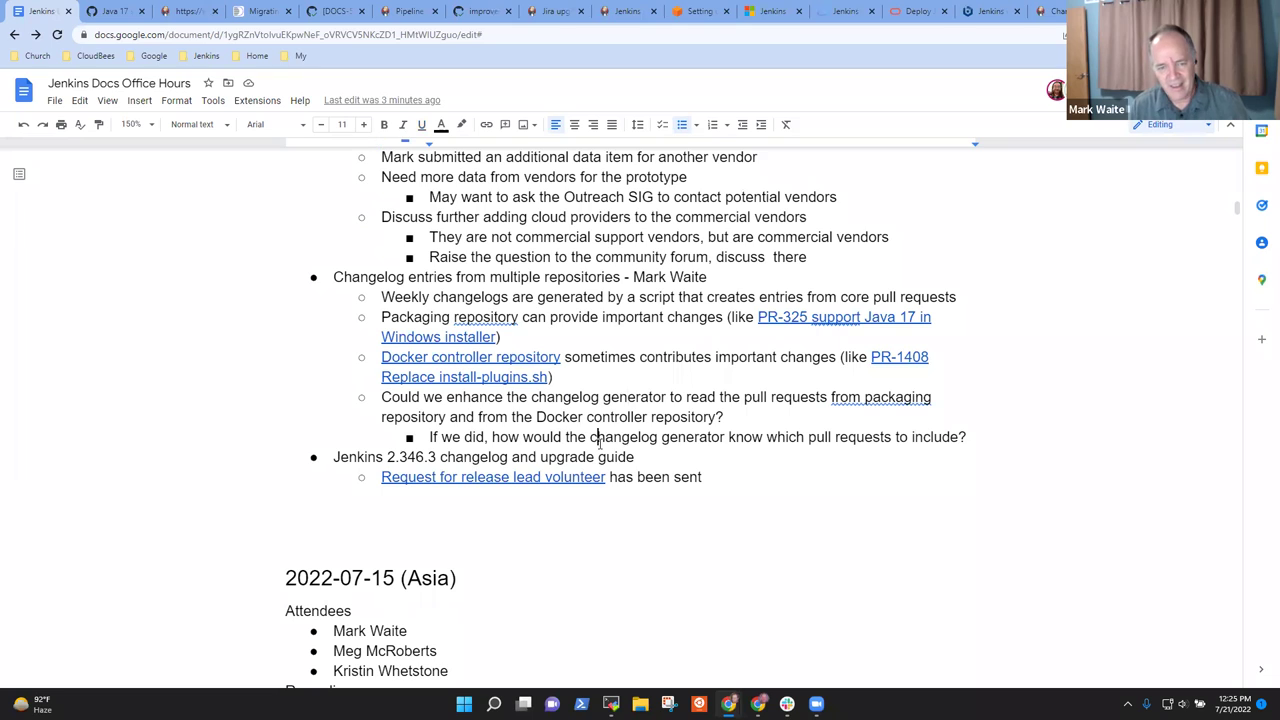
{"action": "left_click_drag", "start_coordinate": [590, 438], "coordinate": [929, 432]}
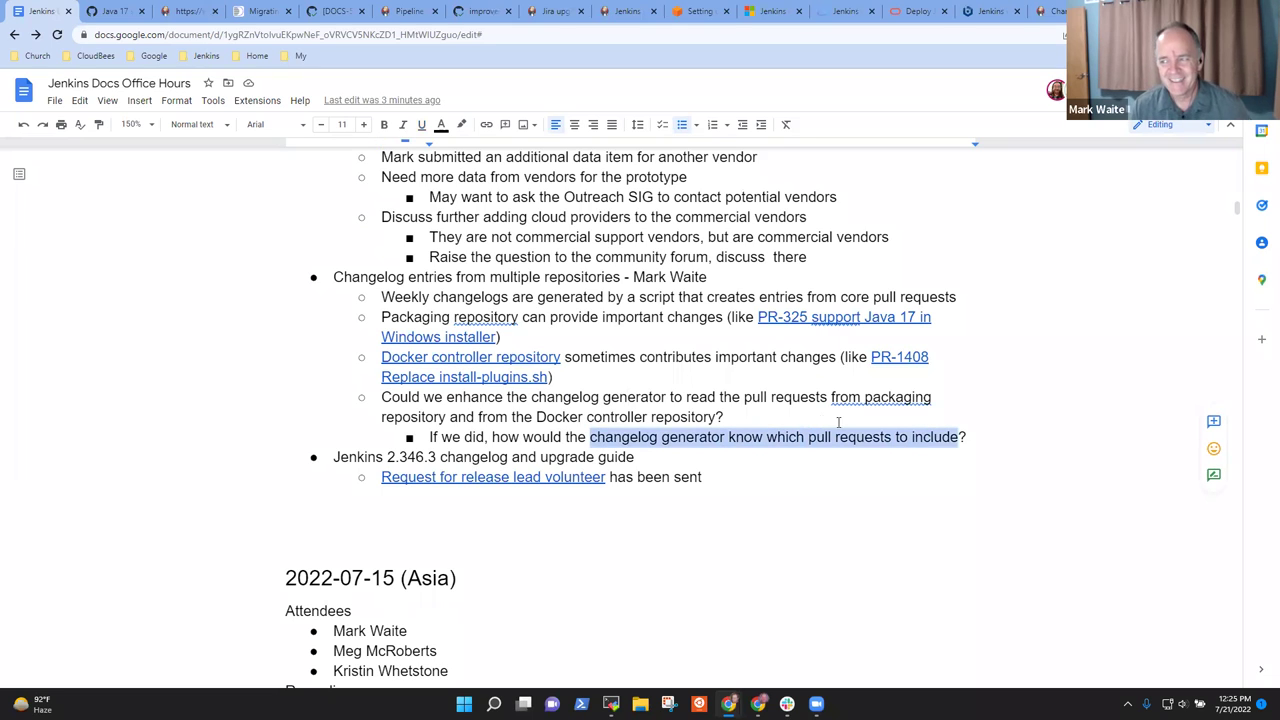
{"action": "left_click", "coordinate": [115, 12]}
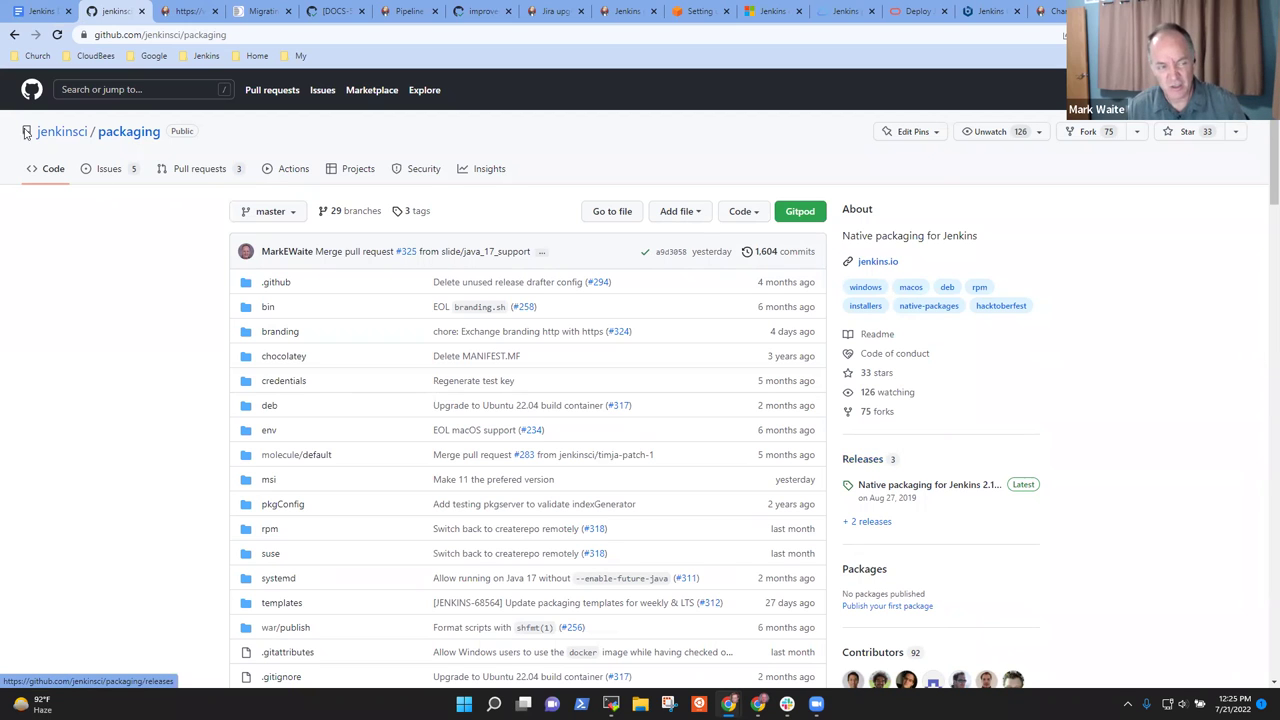
{"action": "left_click", "coordinate": [40, 11]}
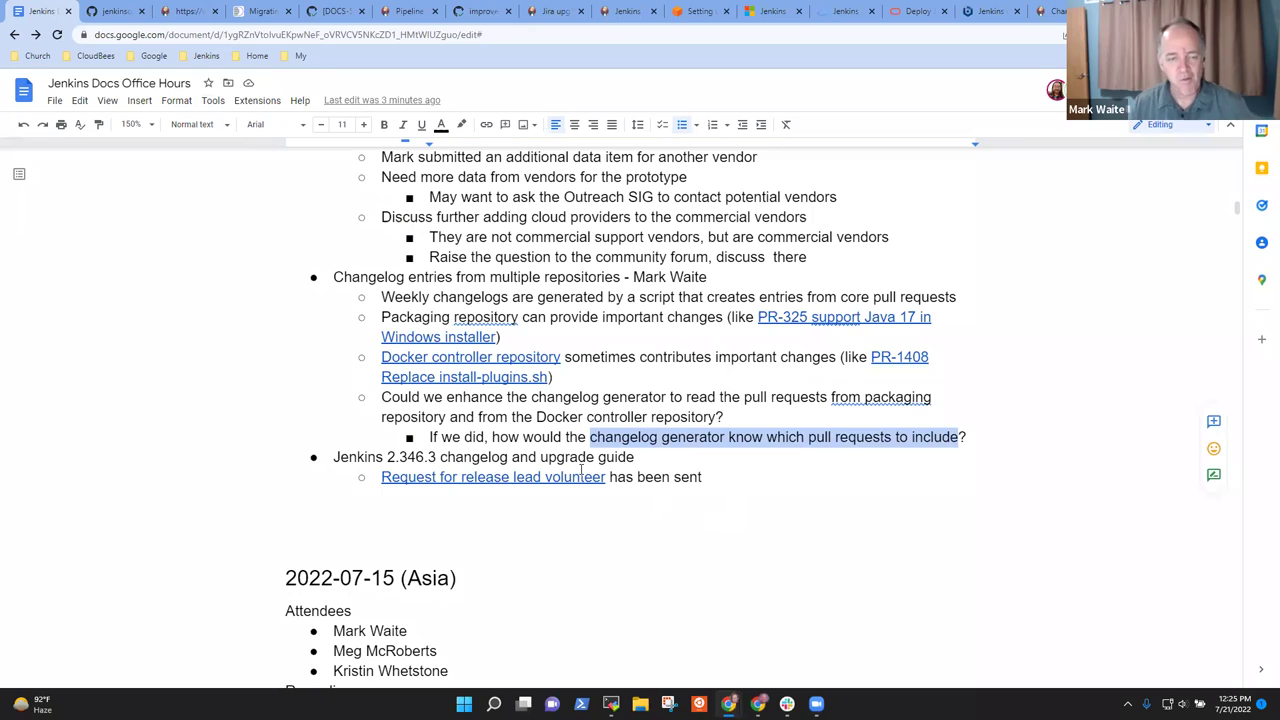
Step: Add the point "Bring it to the Jenkins developer list as a discussion topic" under the changelog entries topic
{"action": "left_click", "coordinate": [578, 437]}
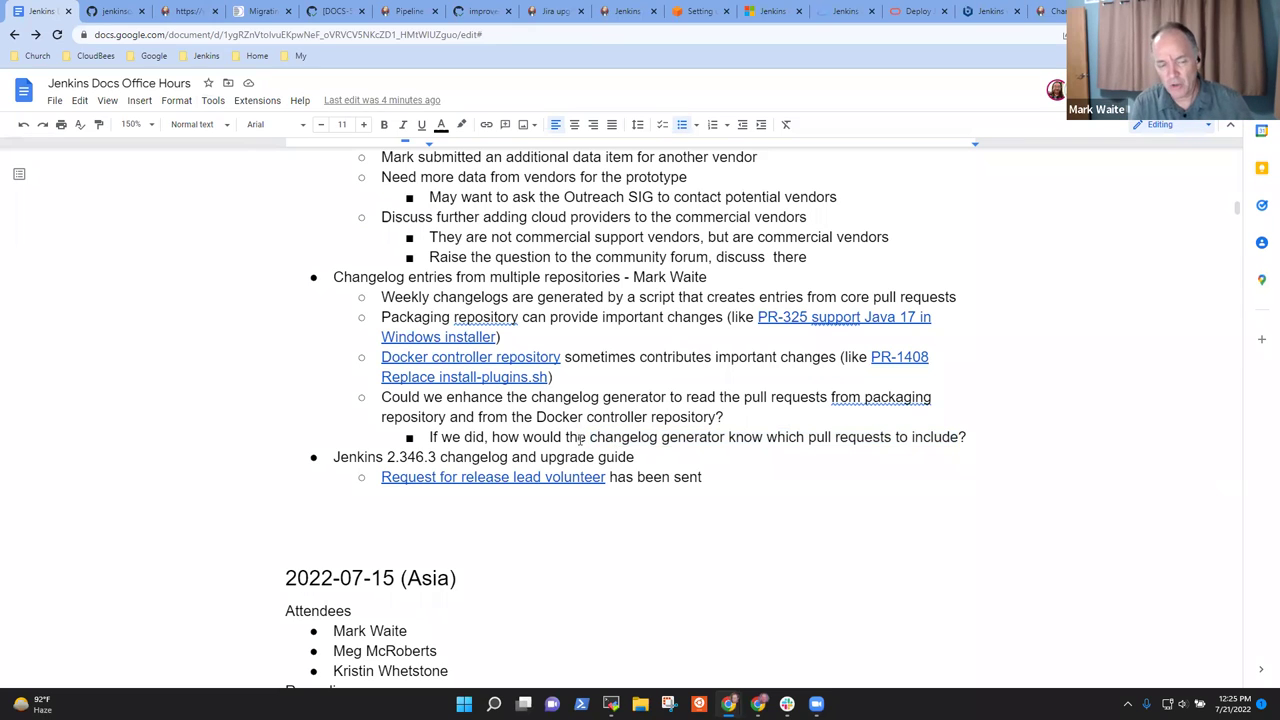
{"action": "key", "text": "End"}
{"action": "key", "text": "Return"}
{"action": "key", "text": "shift+Tab"}
{"action": "type", "text": "Bring "}
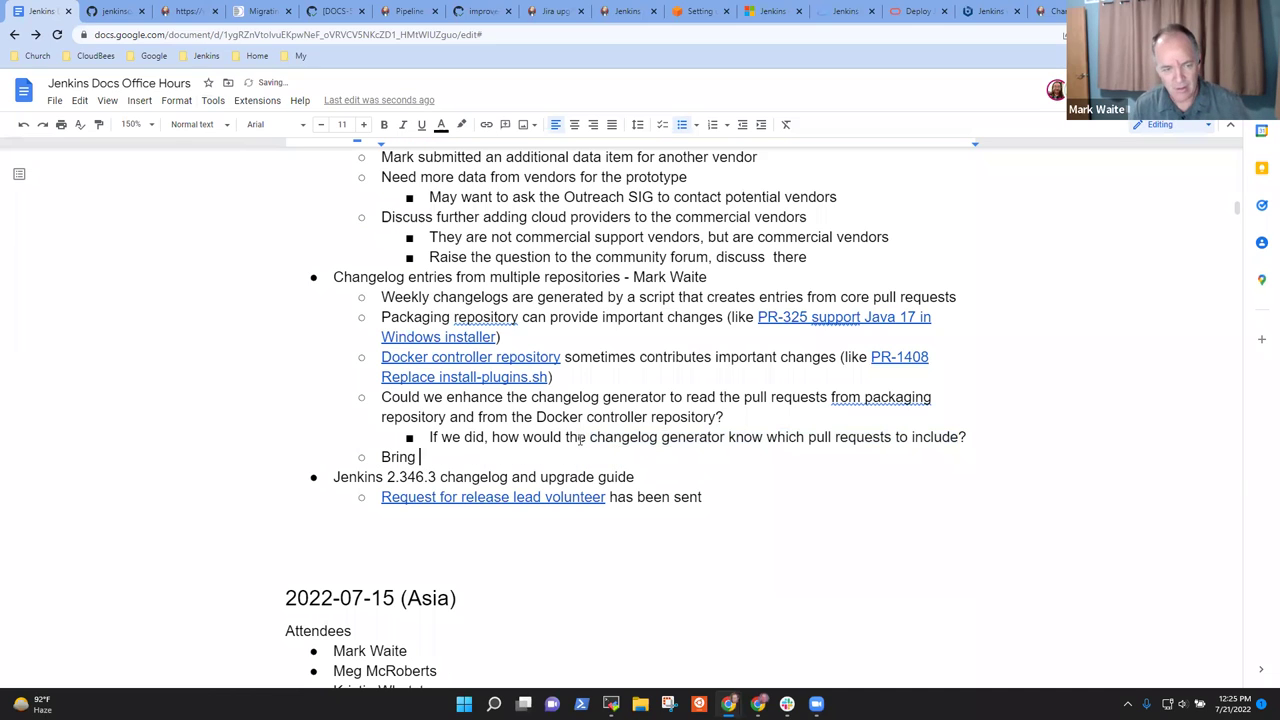
{"action": "type", "text": "it to the Jenkins "}
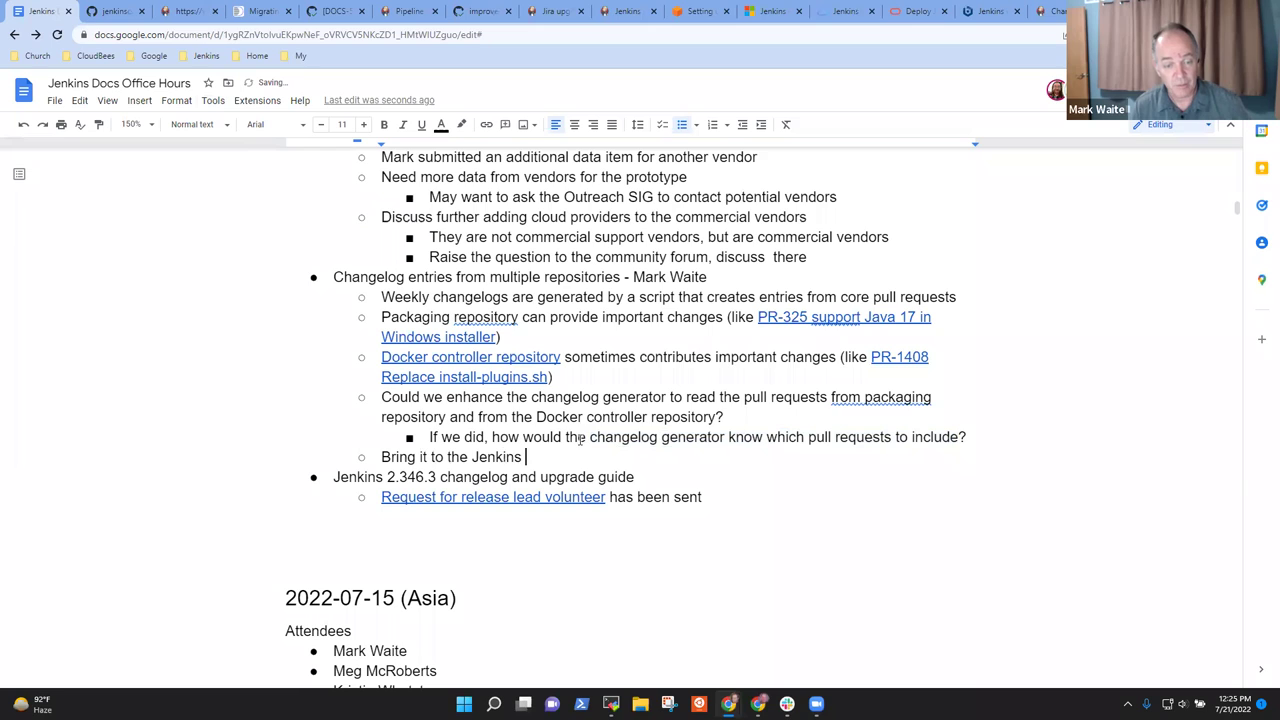
{"action": "type", "text": "developer list "}
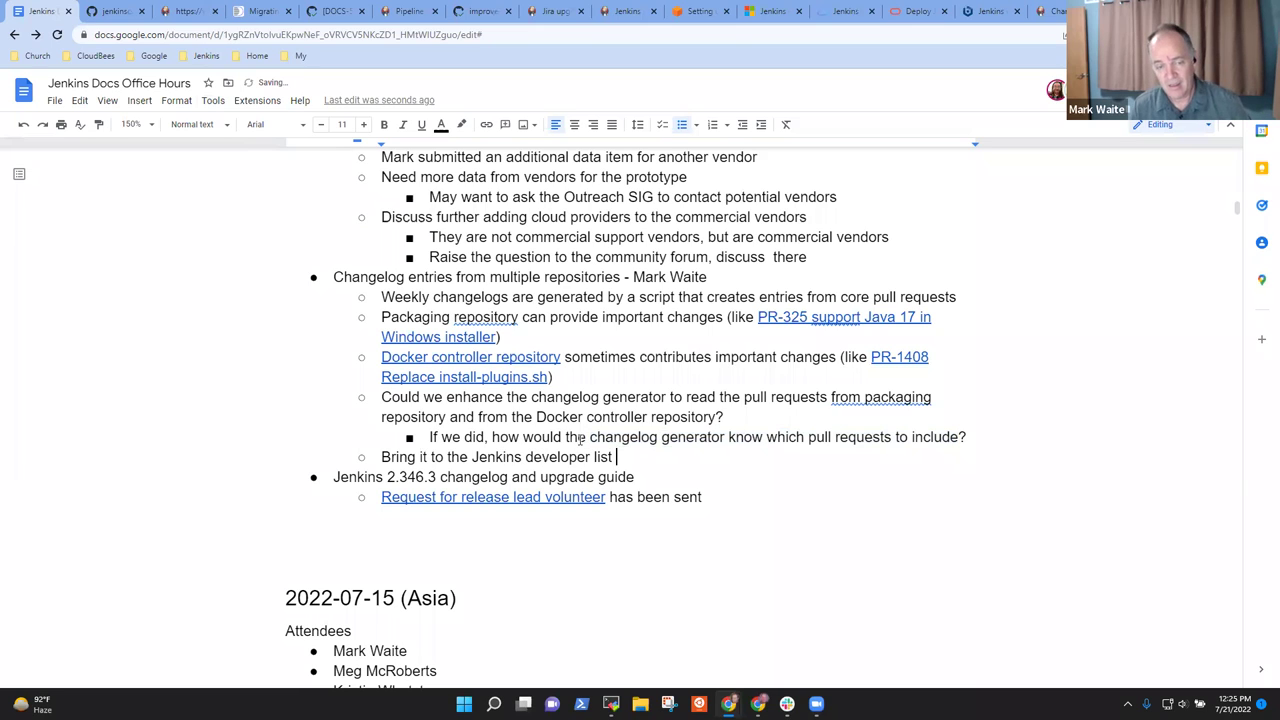
{"action": "type", "text": "as a discussion tooic"}
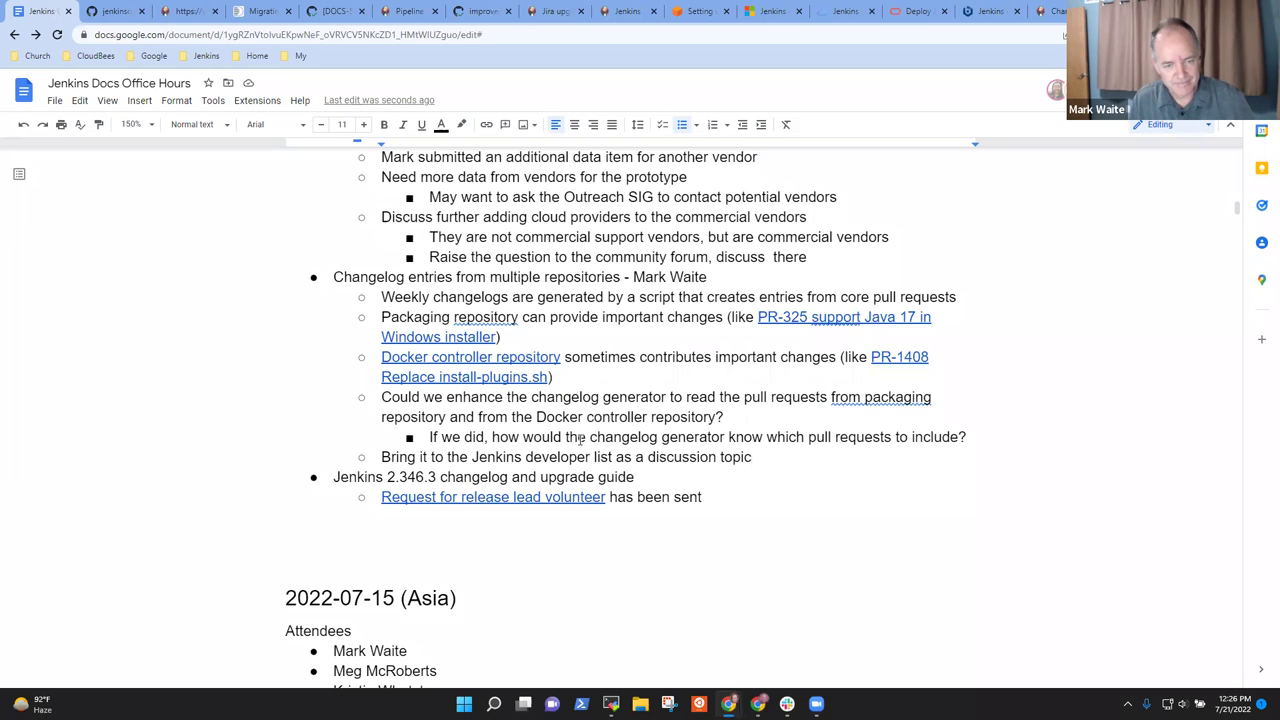
Step: Put the responsible person's first name at the start of the developer list point and make "bring" lowercase
{"action": "key", "text": "shift+Home"}
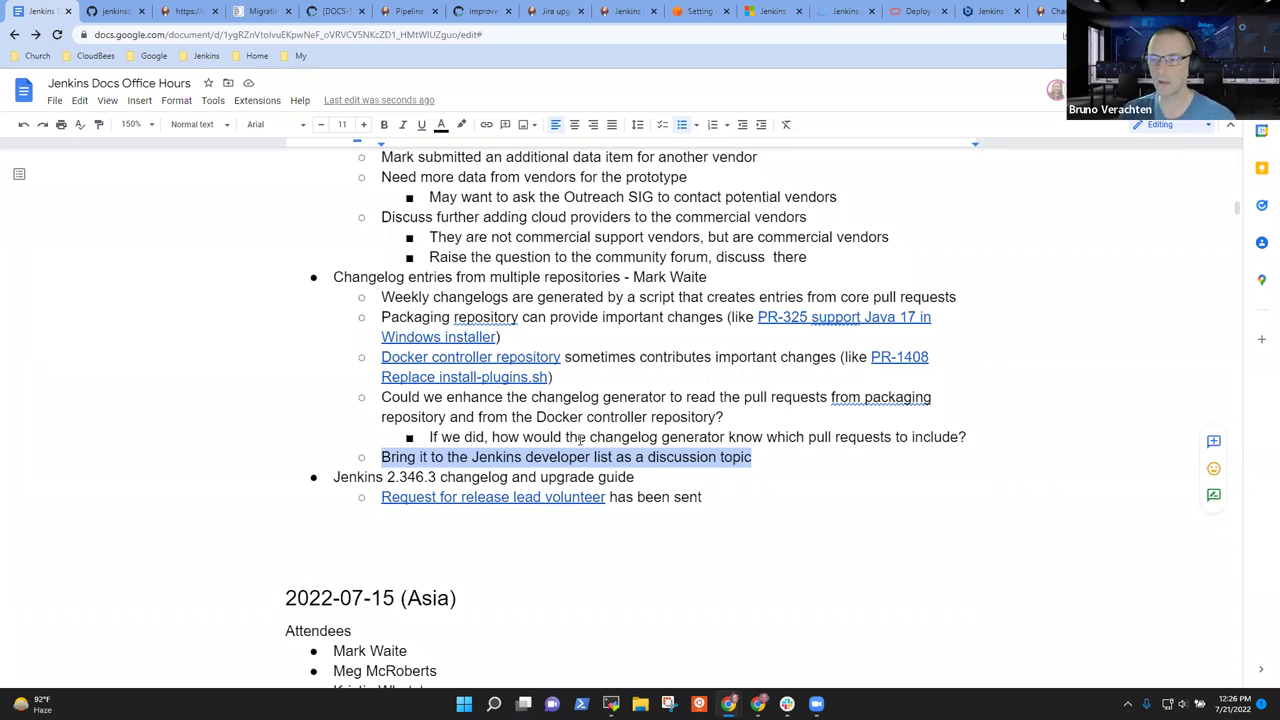
{"action": "key", "text": "Left"}
{"action": "key", "text": "End"}
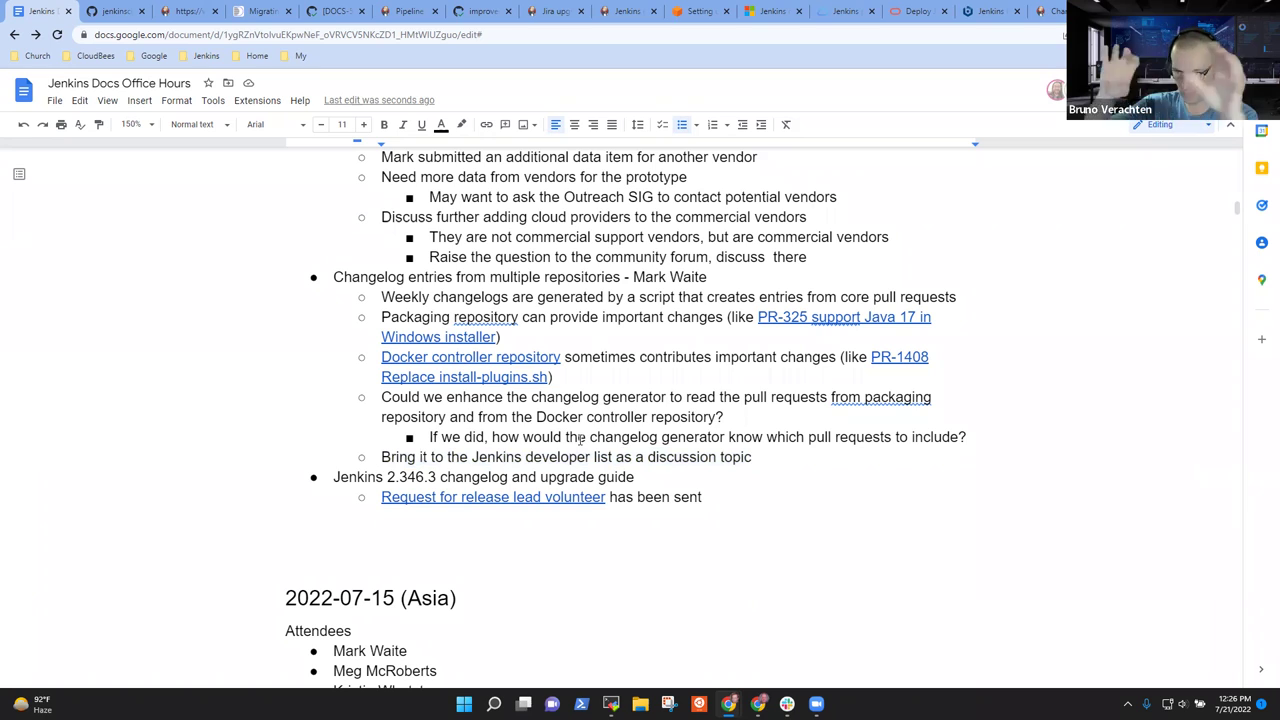
{"action": "key", "text": "Home"}
{"action": "type", "text": "Mark"}
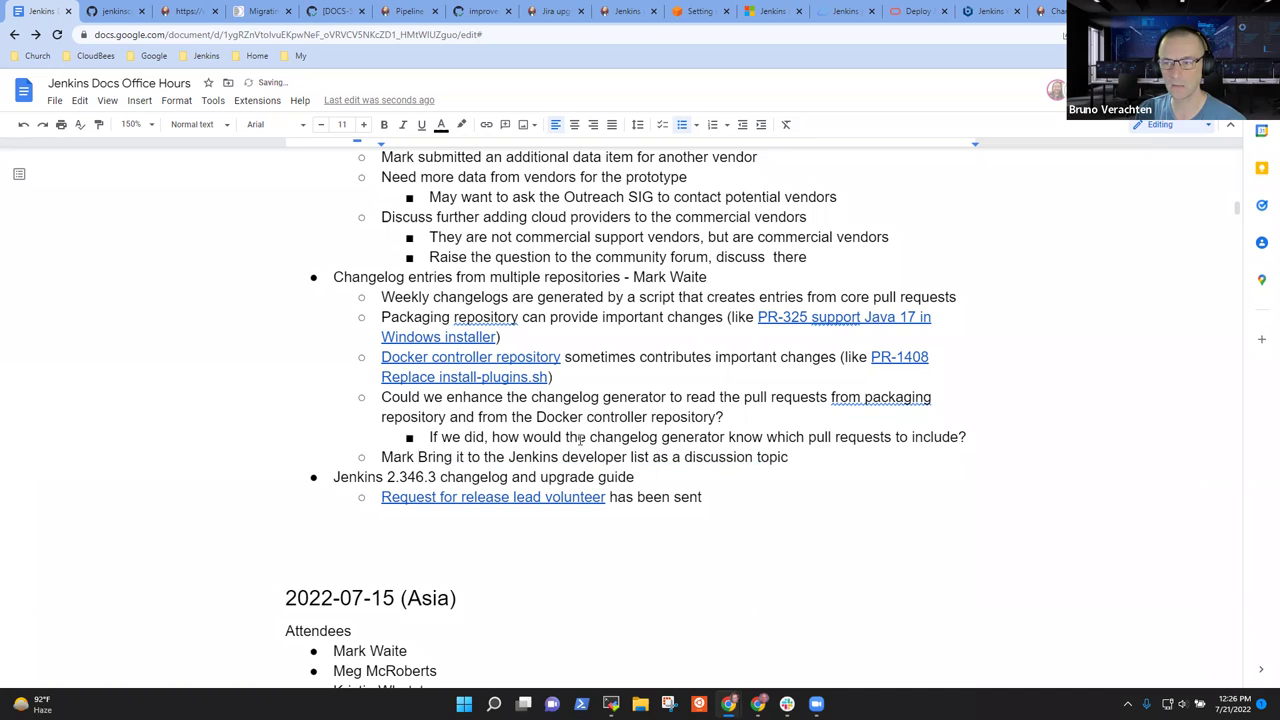
{"action": "key", "text": "Delete"}
{"action": "type", "text": "b"}
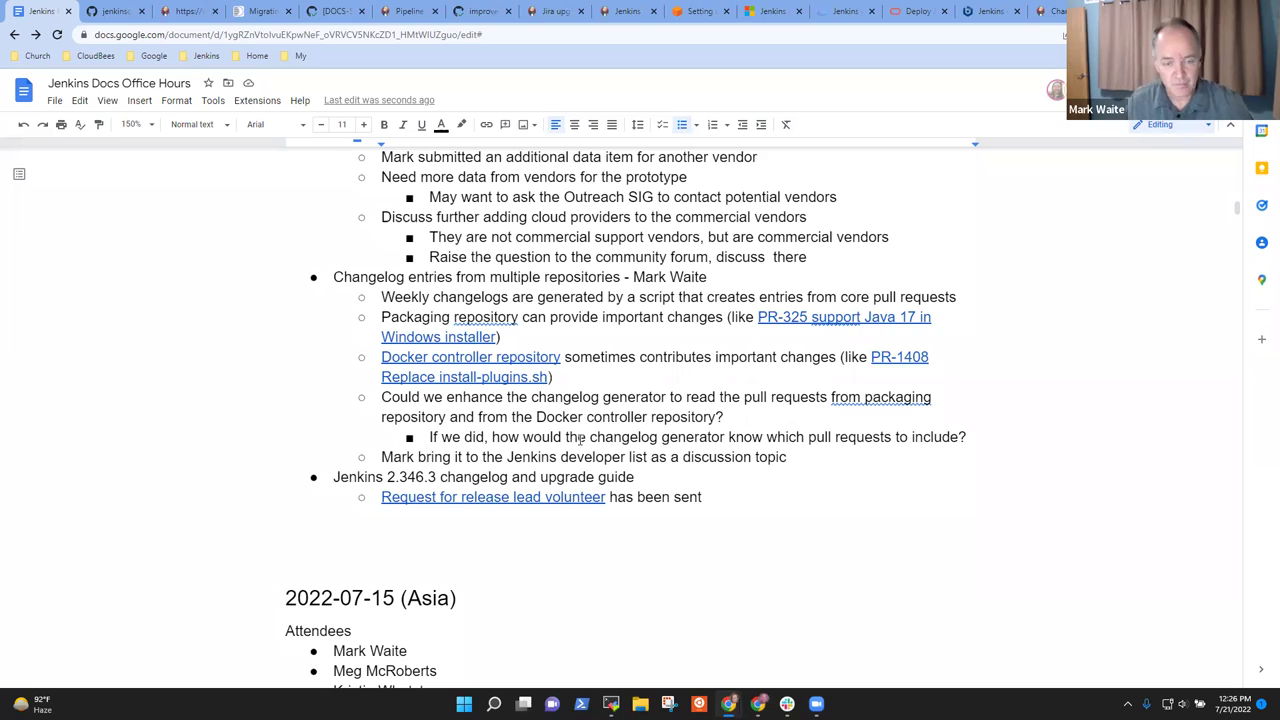
Step: Reword the developer list point by replacing "bring it to" with "ask"
{"action": "key", "text": "Up"}
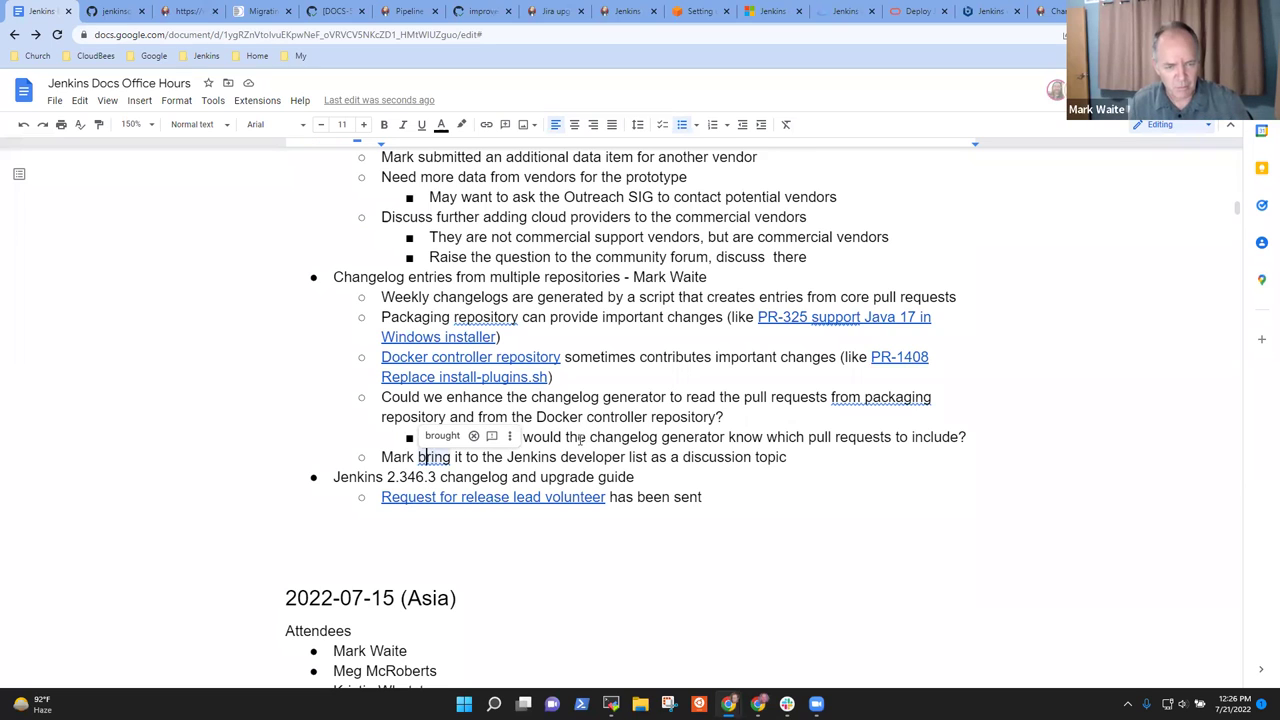
{"action": "key", "text": "ctrl+Left"}
{"action": "key", "text": "ctrl+shift+Right"}
{"action": "key", "text": "ctrl+shift+Right"}
{"action": "type", "text": "ask"}
{"action": "key", "text": "ctrl+Delete"}
Step: Highlight the Jenkins 2.346.3 changelog and upgrade guide topic, read its linked release lead volunteer request, and return to the notes
{"action": "key", "text": "Down"}
{"action": "key", "text": "Home"}
{"action": "key", "text": "shift+End"}
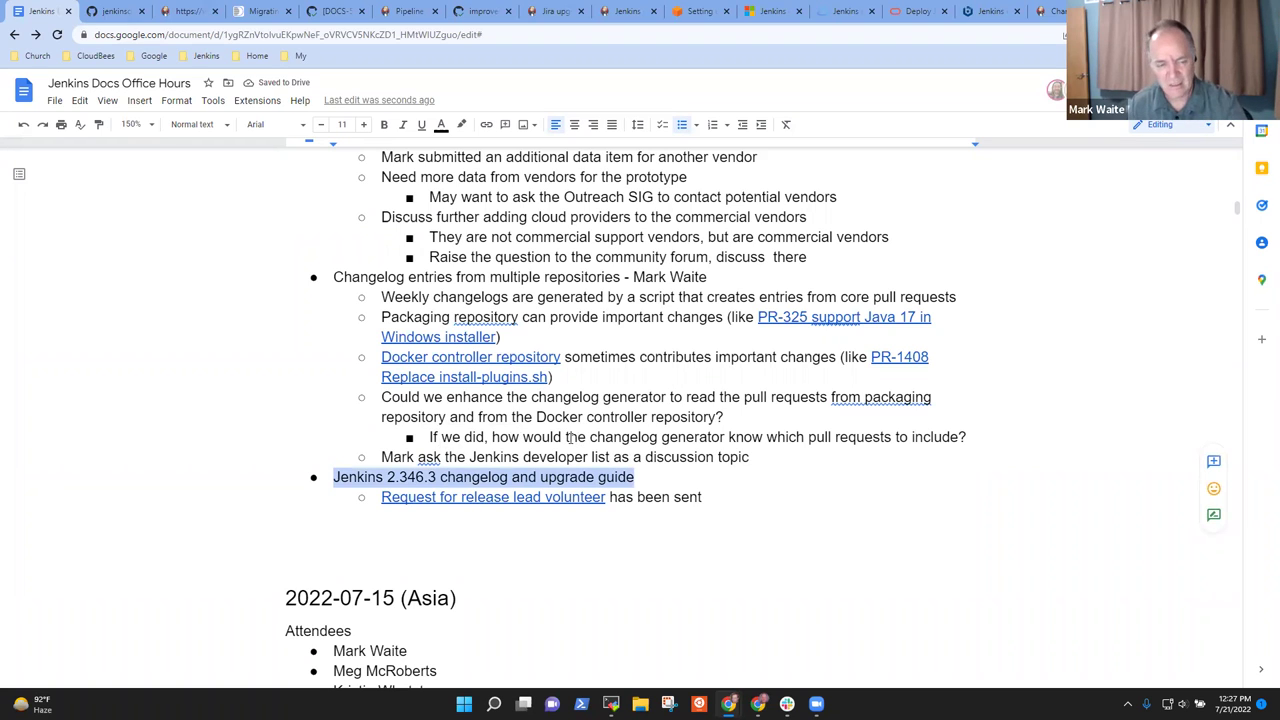
{"action": "left_click", "coordinate": [517, 497]}
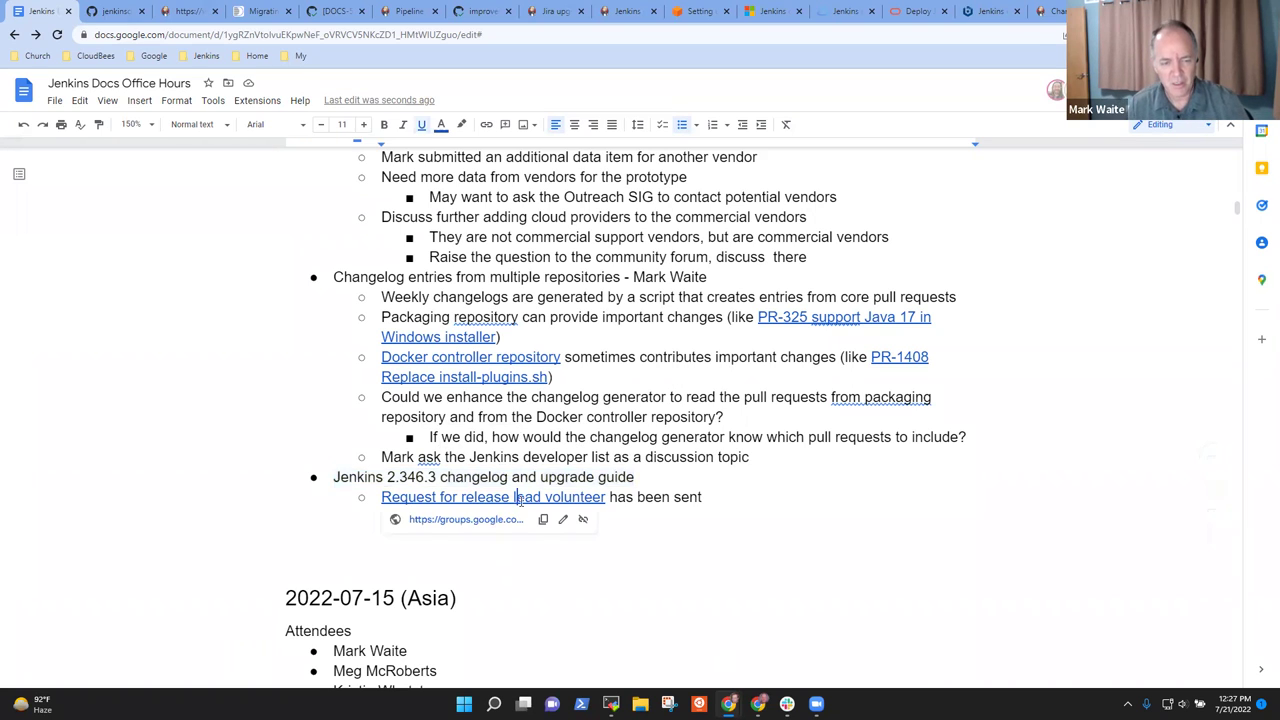
{"action": "left_click", "coordinate": [503, 520]}
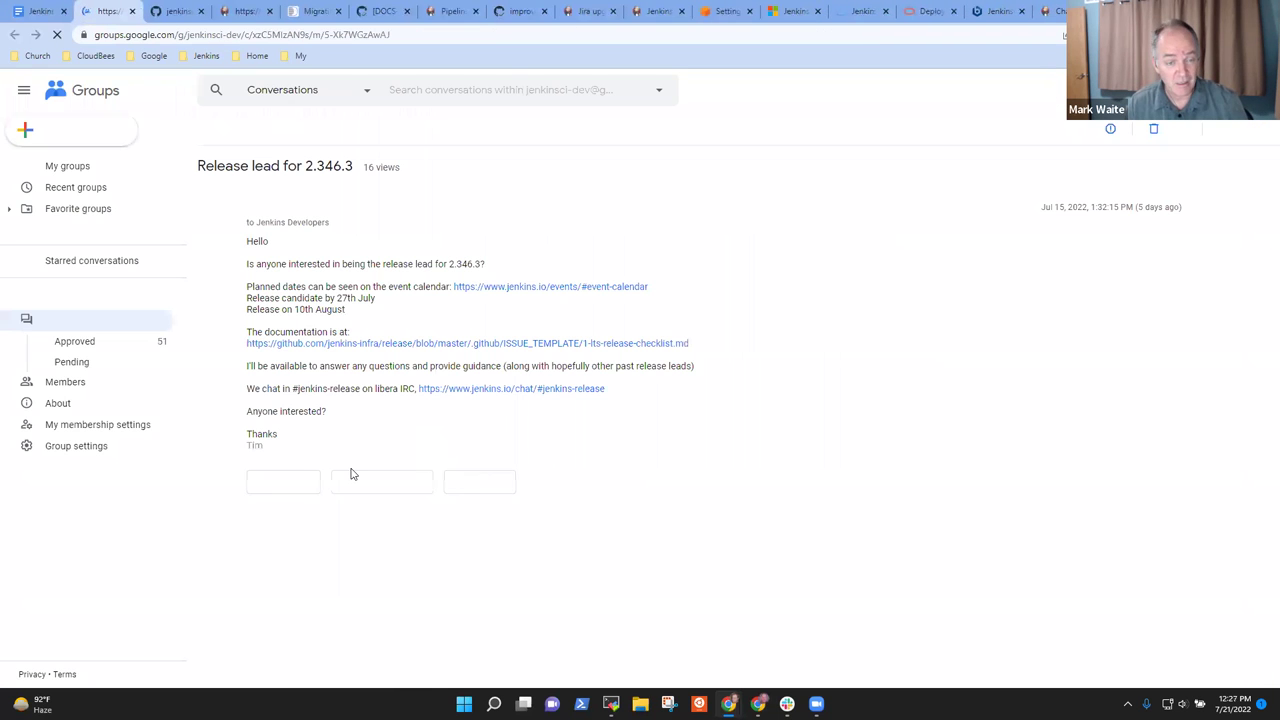
{"action": "key", "text": "ctrl+plus"}
{"action": "key", "text": "ctrl+plus"}
{"action": "key", "text": "ctrl+plus"}
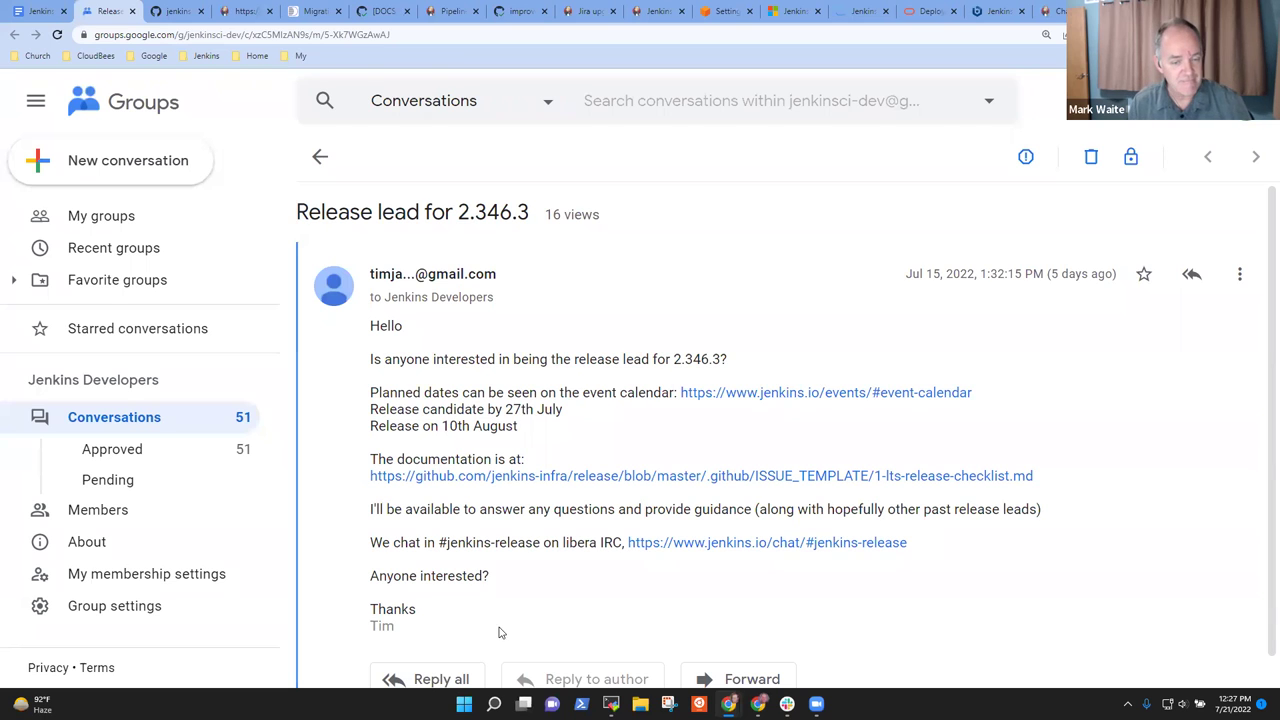
{"action": "key", "text": "ctrl+minus"}
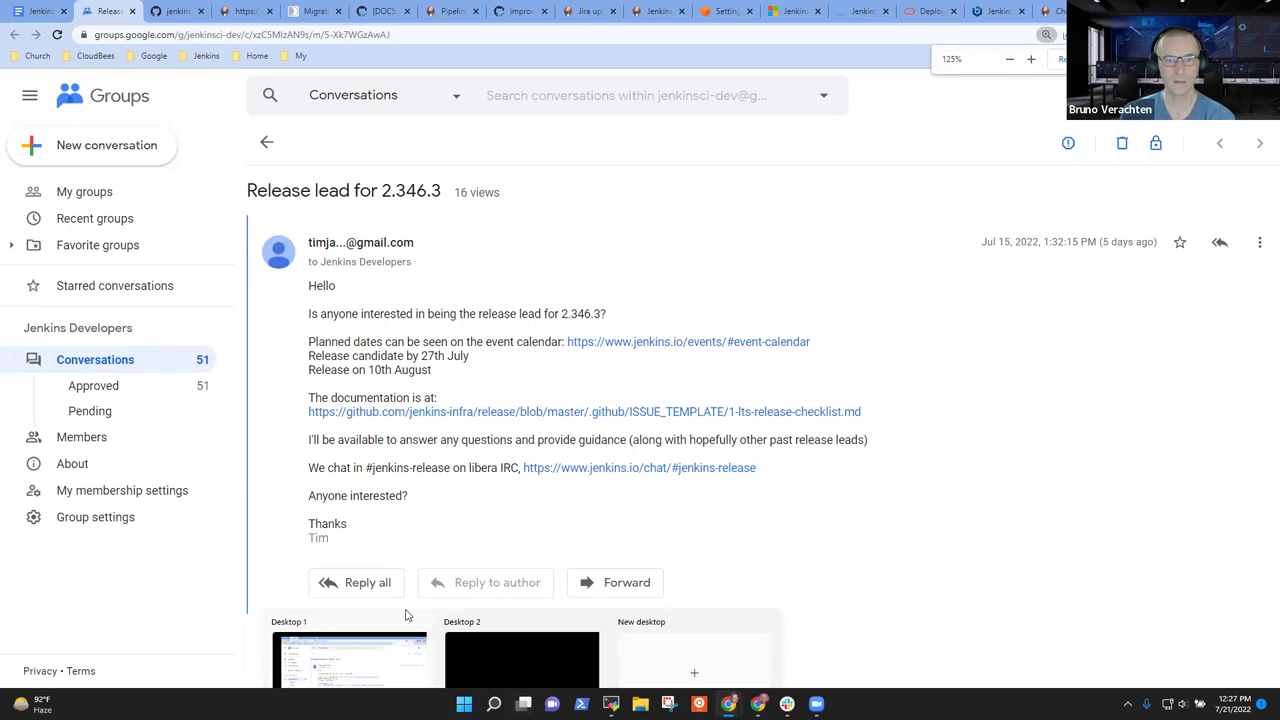
{"action": "left_click", "coordinate": [35, 12]}
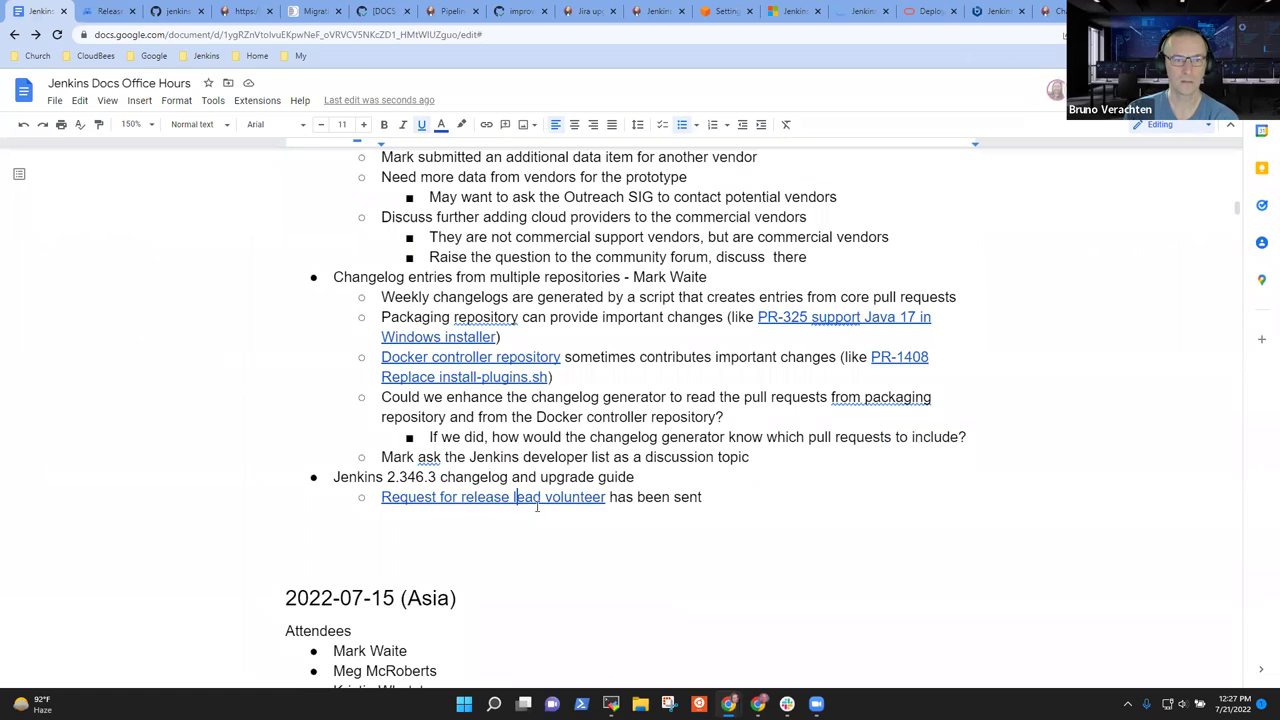